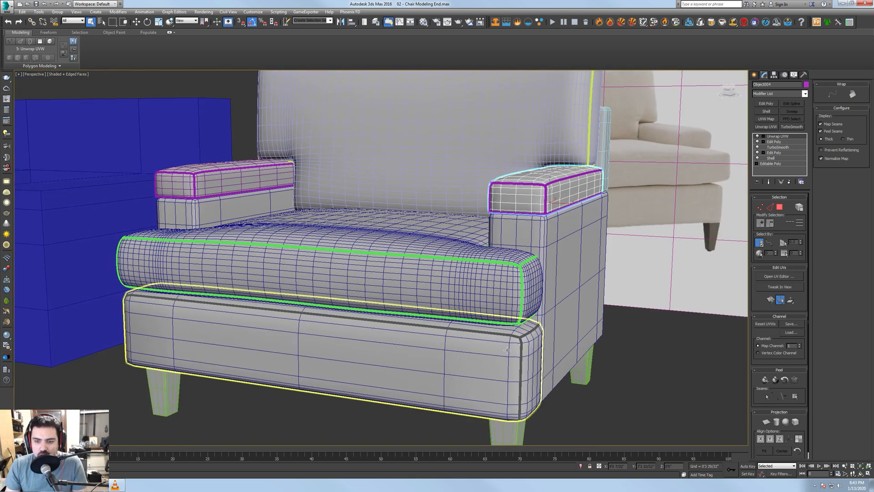
# - Examine the edges and seams of the chair's front base and the neighbouring arm side panel
pyautogui.click(507, 350)
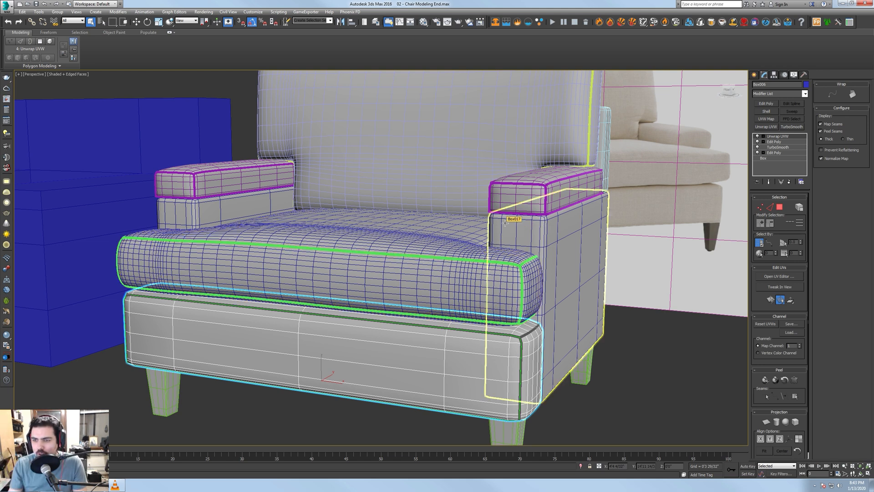
pyautogui.keyDown('alt'); pyautogui.moveTo(501, 314); pyautogui.dragTo(558, 314, button='middle'); pyautogui.keyUp('alt')
pyautogui.scroll(5, 478, 297)
pyautogui.scroll(-4, 479, 275)
pyautogui.scroll(3, 471, 270)
pyautogui.click(553, 246)
pyautogui.scroll(-4, 553, 246)
# - Pack all of the armrest pad's polygons in the UV editor, and leave polygon level
pyautogui.click(586, 165)
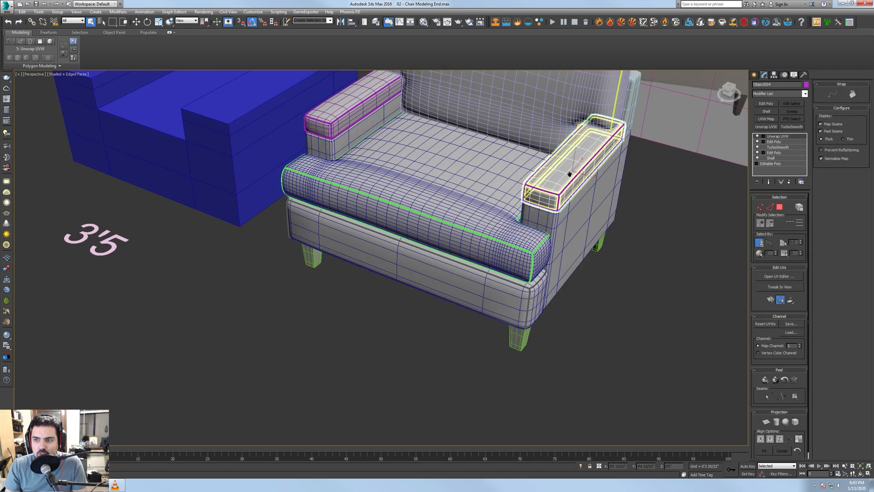
pyautogui.scroll(-2, 587, 165)
pyautogui.click(780, 276)
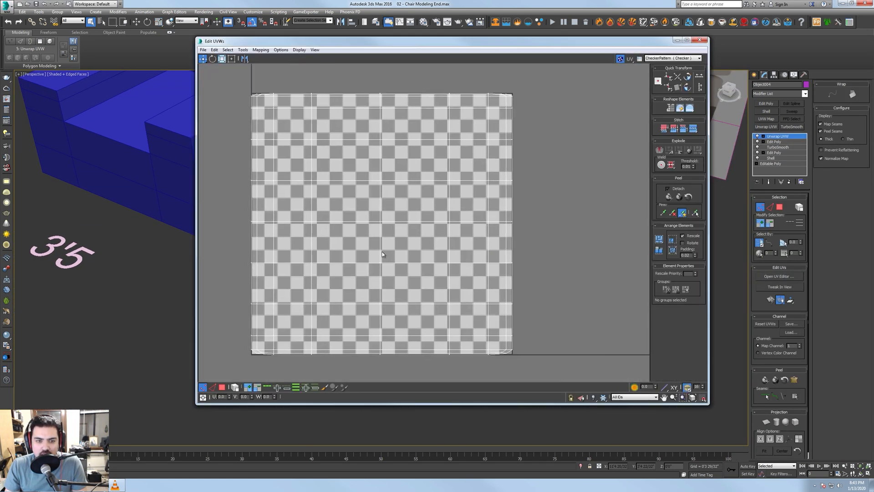
pyautogui.click(222, 388)
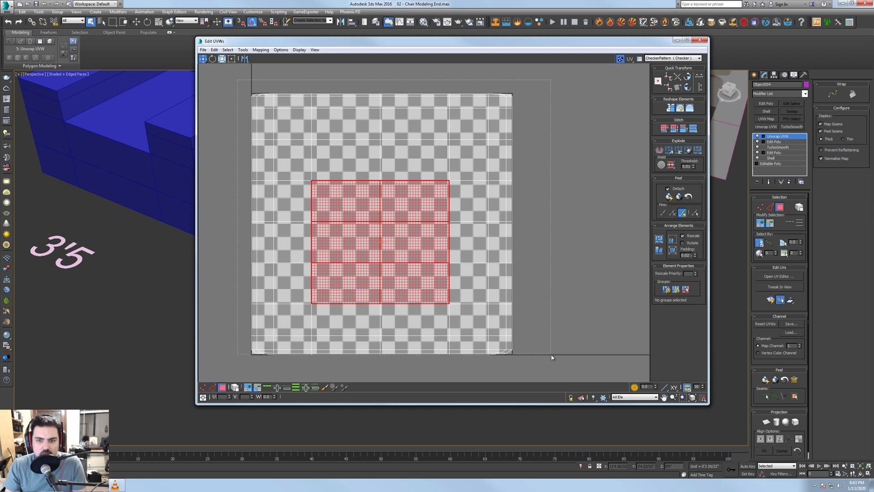
pyautogui.hotkey('ctrl', 'a')
pyautogui.click(660, 238)
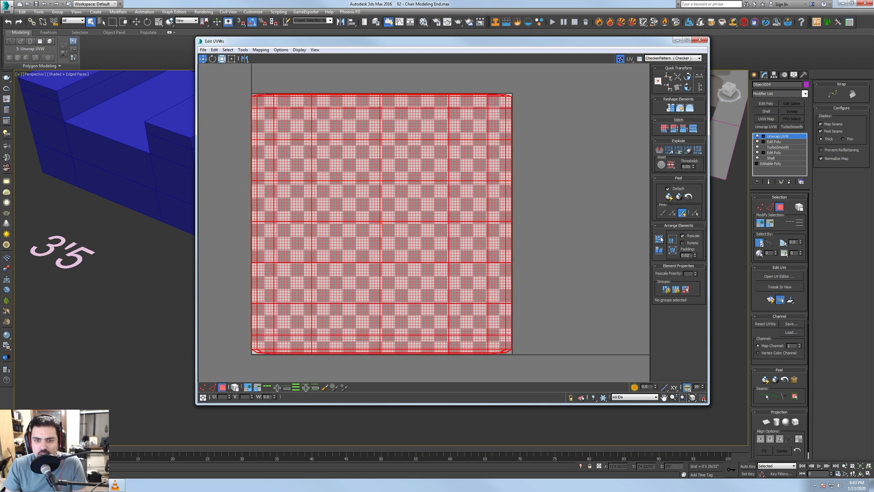
pyautogui.click(700, 40)
pyautogui.scroll(5, 589, 178)
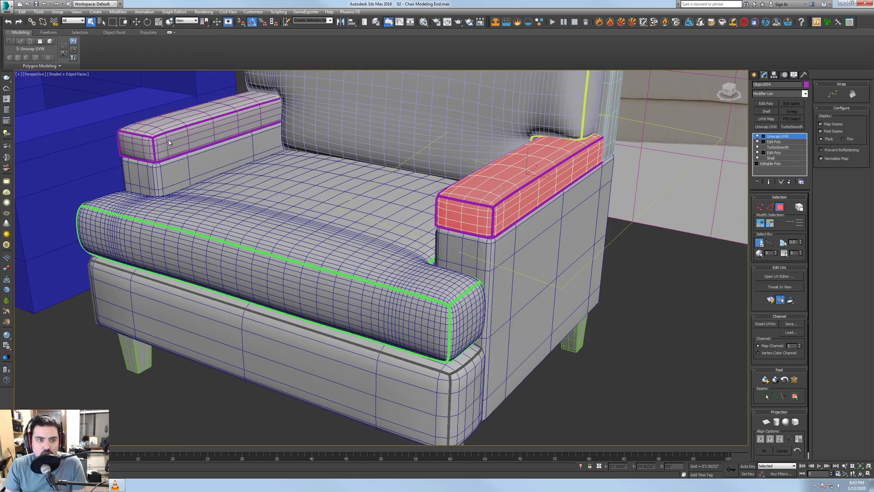
pyautogui.moveTo(169, 160); pyautogui.dragTo(277, 159, button='middle')
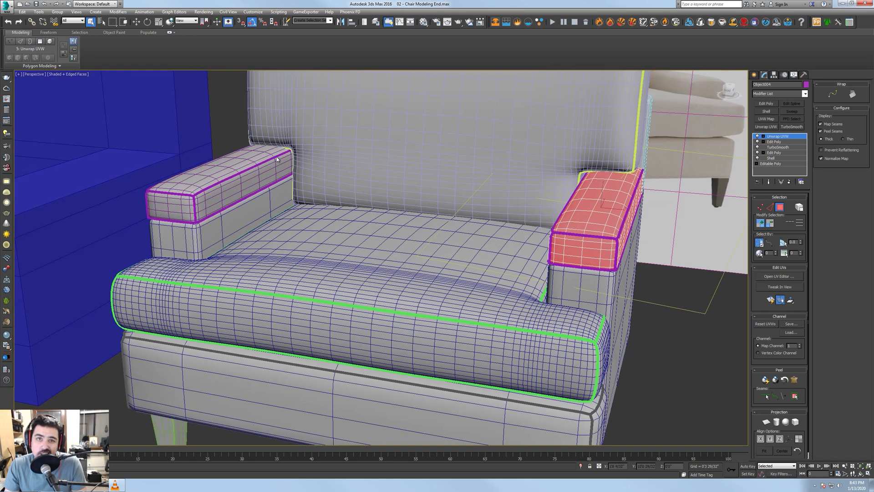
pyautogui.keyDown('alt'); pyautogui.moveTo(375, 254); pyautogui.dragTo(433, 213, button='middle'); pyautogui.keyUp('alt')
pyautogui.moveTo(228, 238); pyautogui.dragTo(418, 234, button='middle')
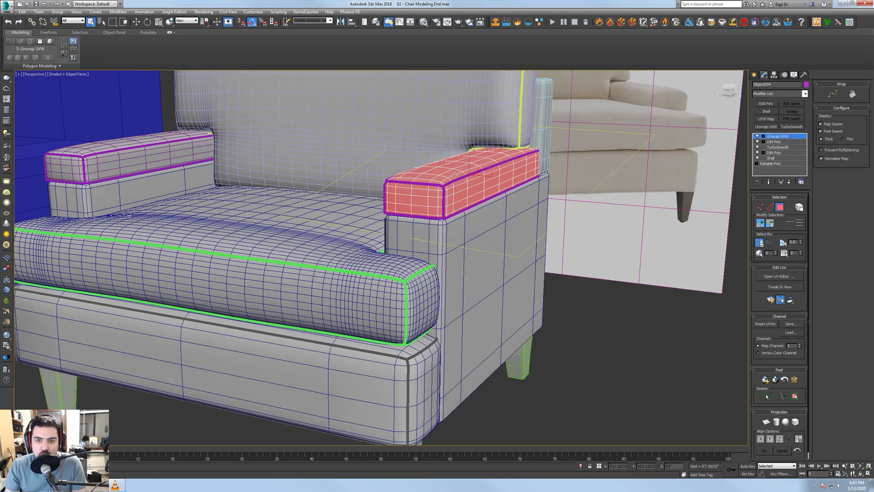
pyautogui.click(782, 208)
pyautogui.moveTo(332, 305); pyautogui.dragTo(346, 290, button='middle')
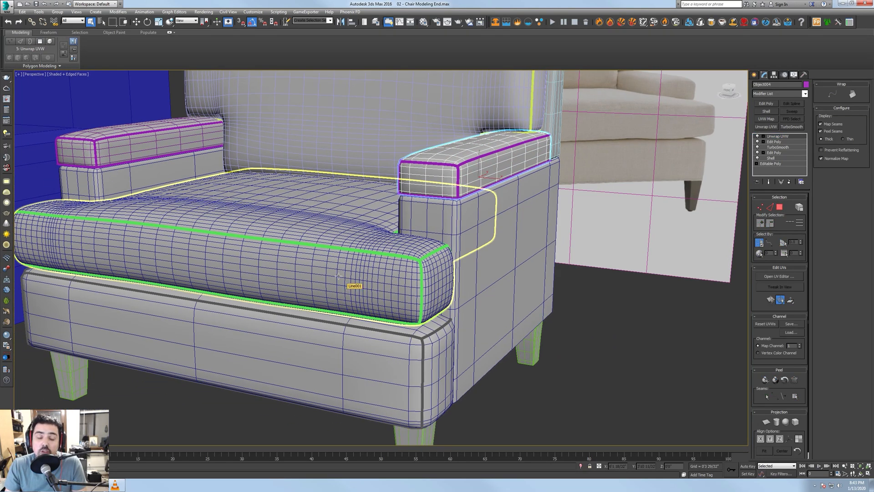
# - Select the chair's T-shaped back panel and add an Unwrap UVW modifier to it
pyautogui.click(311, 221)
pyautogui.moveTo(311, 221); pyautogui.dragTo(348, 340, button='middle')
pyautogui.click(524, 200)
pyautogui.keyDown('alt'); pyautogui.moveTo(537, 212); pyautogui.dragTo(472, 243, button='middle'); pyautogui.keyUp('alt')
pyautogui.click(506, 230)
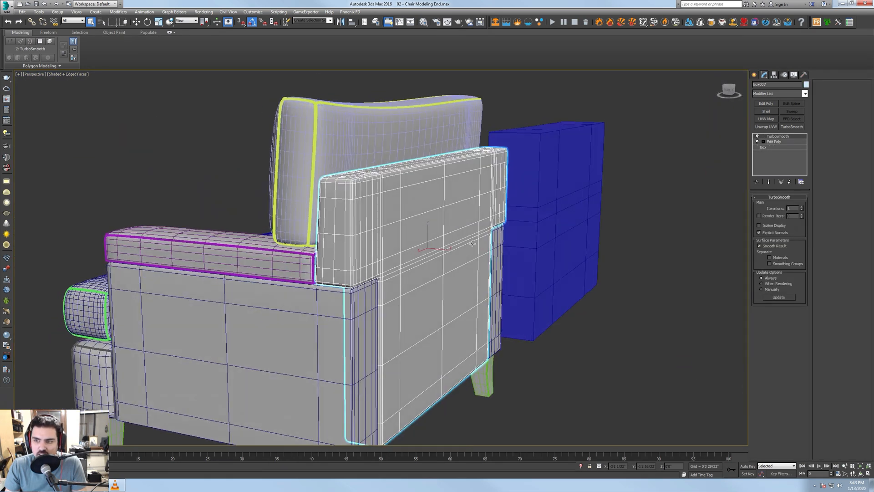
pyautogui.click(766, 129)
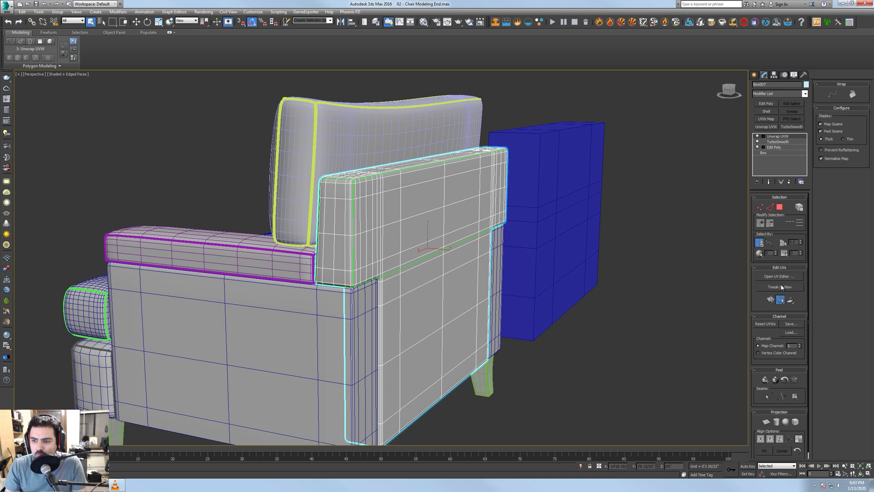
# - Open the back panel's UV editor and convert the edge loops at one upper rear corner to seams
pyautogui.scroll(6, 471, 249)
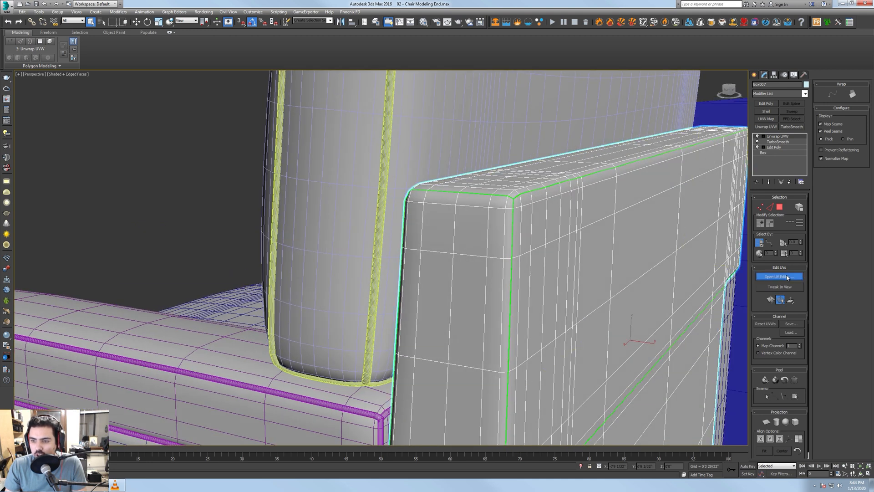
pyautogui.click(780, 277)
pyautogui.keyDown('alt'); pyautogui.moveTo(546, 244); pyautogui.dragTo(505, 269, button='middle'); pyautogui.keyUp('alt')
pyautogui.click(771, 207)
pyautogui.click(389, 244)
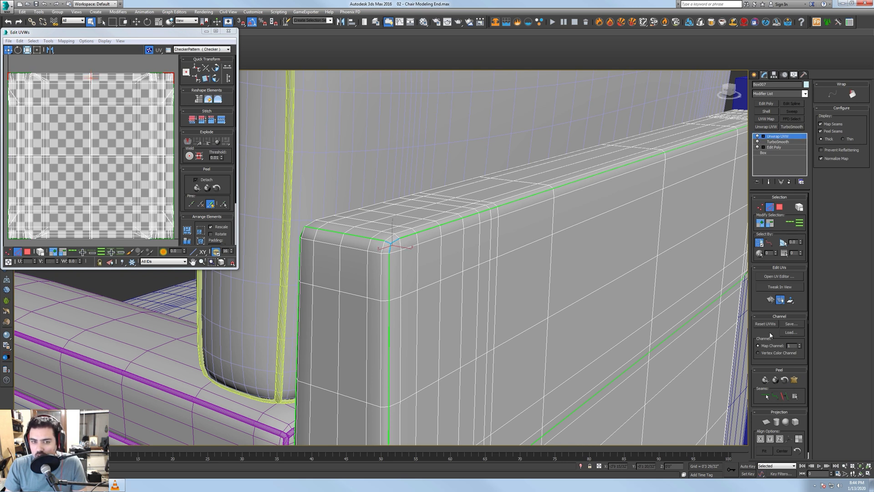
pyautogui.click(790, 222)
pyautogui.click(785, 397)
# - Loop-select the vertical and side edges meeting at the opposite upper rear corner and convert them to seams
pyautogui.keyDown('alt'); pyautogui.moveTo(629, 309); pyautogui.dragTo(278, 314, button='middle'); pyautogui.keyUp('alt')
pyautogui.keyDown('alt'); pyautogui.moveTo(560, 301); pyautogui.dragTo(516, 289, button='middle'); pyautogui.keyUp('alt')
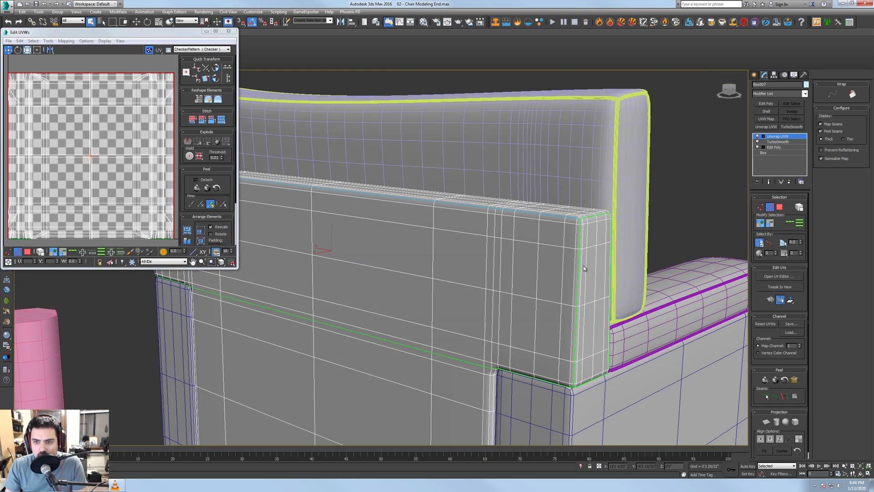
pyautogui.moveTo(583, 242); pyautogui.dragTo(536, 246, button='middle')
pyautogui.scroll(4, 535, 246)
pyautogui.click(536, 233)
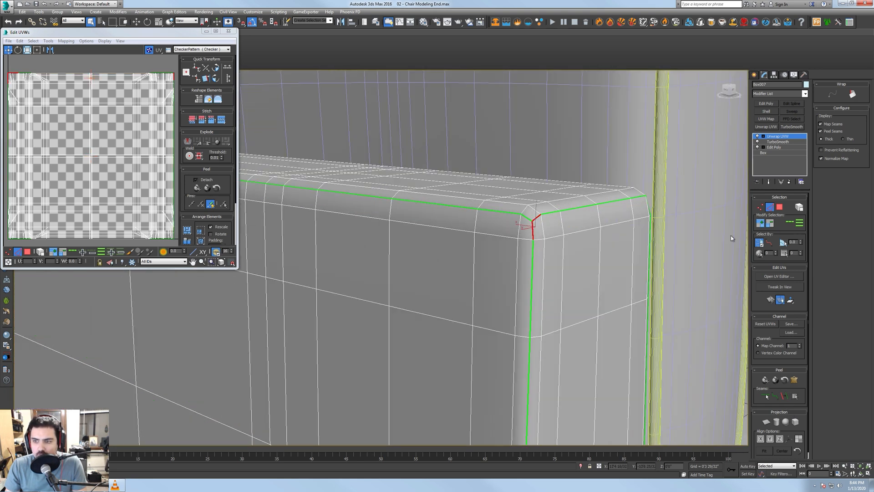
pyautogui.click(791, 223)
pyautogui.click(784, 396)
# - Isolate the back panel in the viewport and return to edge selection
pyautogui.keyDown('alt'); pyautogui.moveTo(710, 303); pyautogui.dragTo(636, 303, button='middle'); pyautogui.keyUp('alt')
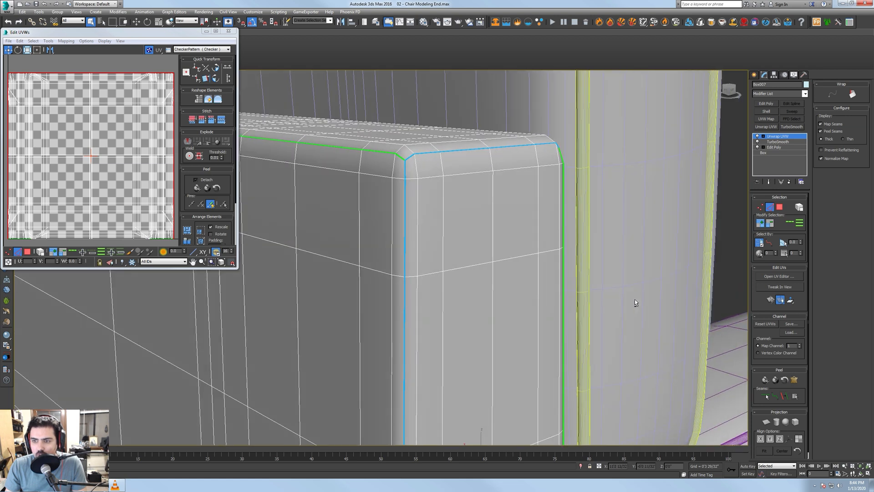
pyautogui.click(770, 211)
pyautogui.rightClick(440, 188)
pyautogui.click(463, 135)
pyautogui.keyDown('alt'); pyautogui.moveTo(560, 173); pyautogui.dragTo(486, 203, button='middle'); pyautogui.keyUp('alt')
pyautogui.moveTo(407, 201); pyautogui.dragTo(470, 253, button='middle')
pyautogui.scroll(3, 341, 172)
pyautogui.scroll(3, 406, 209)
pyautogui.click(770, 206)
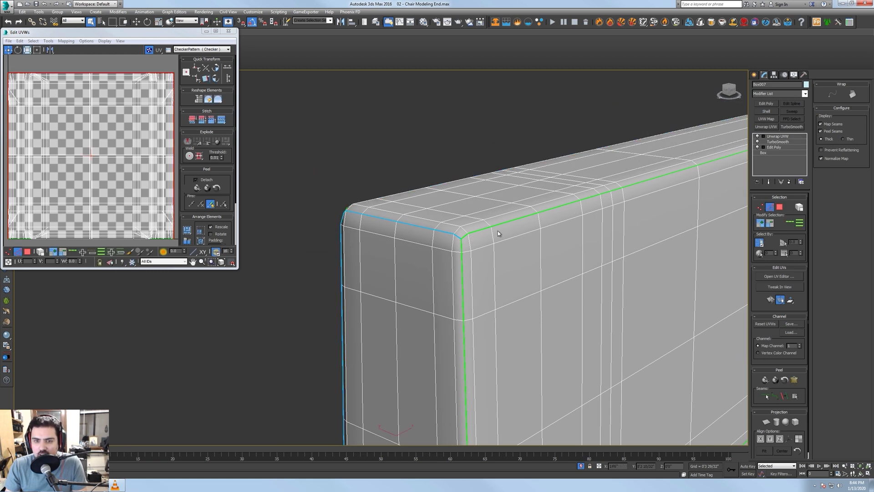
# - Select the long top edge and the vertical edge at the isolated panel's upper corner, loop them and convert to seams
pyautogui.scroll(5, 484, 226)
pyautogui.click(423, 270)
pyautogui.keyDown('ctrl'); pyautogui.click(405, 304); pyautogui.keyUp('ctrl')
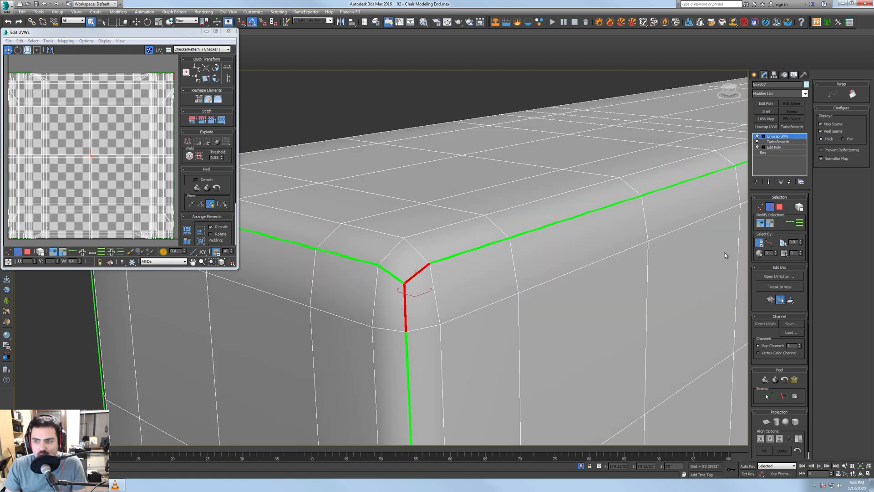
pyautogui.click(789, 223)
pyautogui.click(785, 396)
# - Select the edges at one inner notch corner beneath the panel's wide upper block and extend them to loops
pyautogui.keyDown('alt'); pyautogui.moveTo(553, 341); pyautogui.dragTo(497, 299, button='middle'); pyautogui.keyUp('alt')
pyautogui.scroll(5, 506, 267)
pyautogui.click(384, 174)
pyautogui.click(365, 165)
pyautogui.keyDown('alt'); pyautogui.moveTo(370, 164); pyautogui.dragTo(600, 338, button='middle'); pyautogui.keyUp('alt')
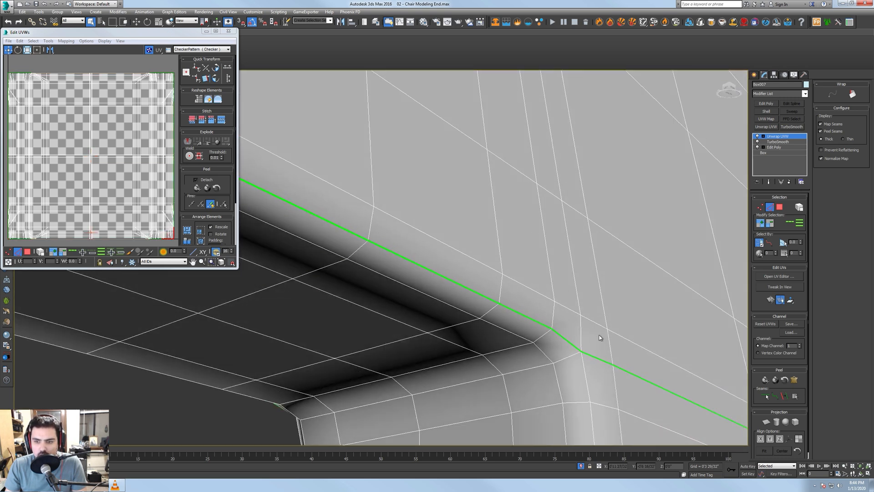
pyautogui.click(789, 223)
pyautogui.keyDown('alt'); pyautogui.moveTo(688, 282); pyautogui.dragTo(607, 318, button='middle'); pyautogui.keyUp('alt')
# - Add the edges at the opposite inner notch corner to the selection and extend them to loops
pyautogui.scroll(-3, 275, 306)
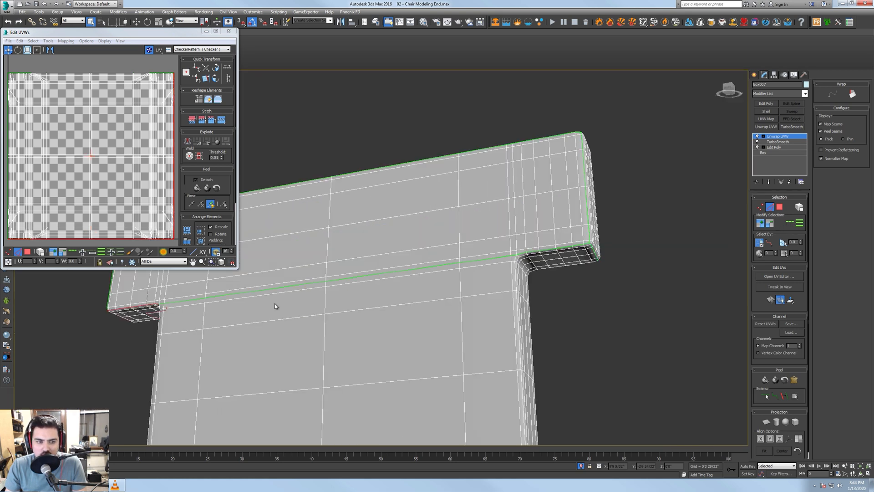
pyautogui.scroll(4, 514, 273)
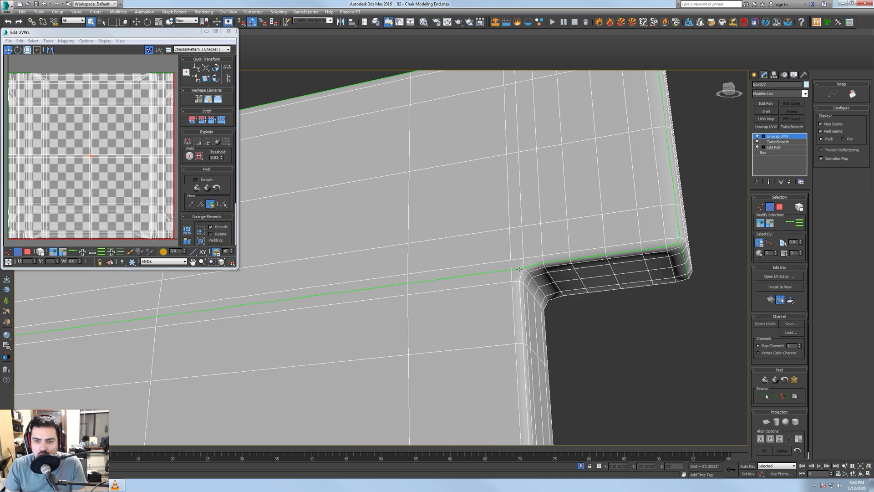
pyautogui.keyDown('ctrl'); pyautogui.click(521, 275); pyautogui.keyUp('ctrl')
pyautogui.keyDown('ctrl'); pyautogui.click(525, 268); pyautogui.keyUp('ctrl')
pyautogui.click(790, 223)
pyautogui.keyDown('alt'); pyautogui.moveTo(624, 322); pyautogui.dragTo(471, 251, button='middle'); pyautogui.keyUp('alt')
# - Select the notch and vertical edges on the panel's other face as loops and convert the selection to seams
pyautogui.scroll(-4, 504, 206)
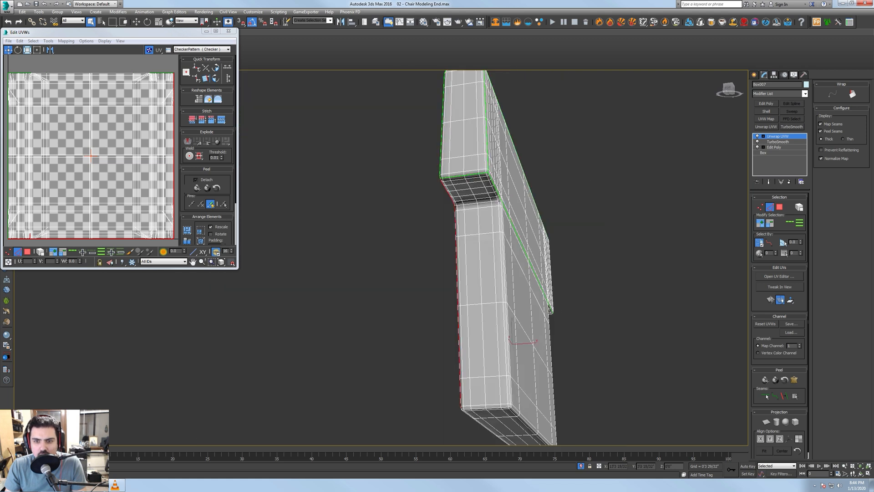
pyautogui.scroll(2, 504, 205)
pyautogui.keyDown('alt'); pyautogui.moveTo(504, 206); pyautogui.dragTo(429, 215, button='middle'); pyautogui.keyUp('alt')
pyautogui.scroll(3, 429, 216)
pyautogui.click(436, 209)
pyautogui.keyDown('ctrl'); pyautogui.click(419, 181); pyautogui.keyUp('ctrl')
pyautogui.click(791, 223)
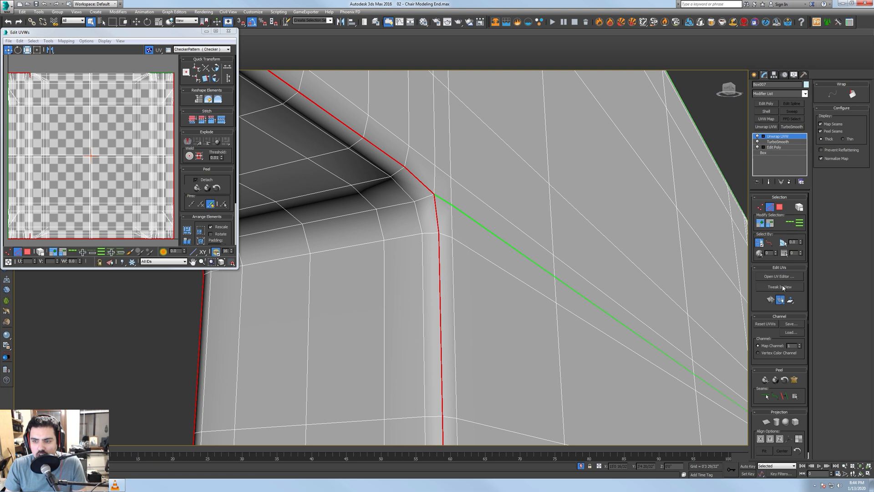
pyautogui.click(786, 392)
# - Loop-select the edges around the upper block's lower corner and the narrow section's bottom end, and convert them to seams
pyautogui.scroll(-5, 531, 336)
pyautogui.moveTo(534, 324); pyautogui.dragTo(535, 314, button='middle')
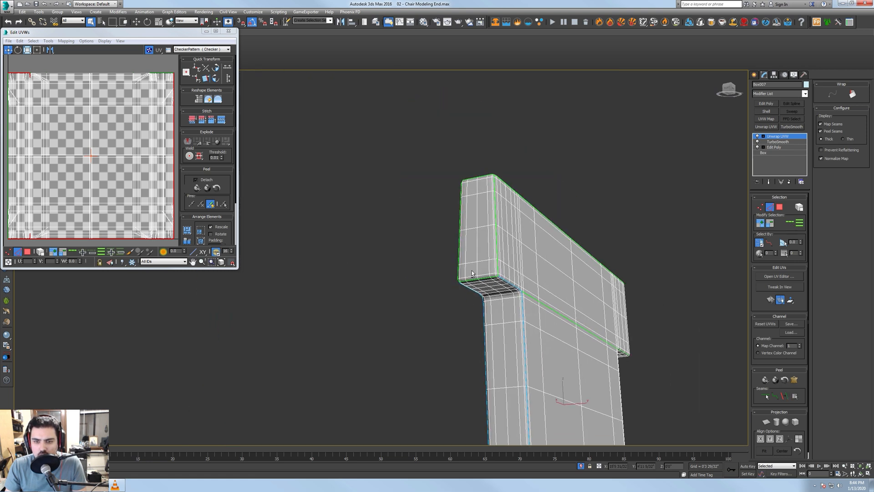
pyautogui.scroll(5, 499, 274)
pyautogui.click(488, 272)
pyautogui.moveTo(547, 325); pyautogui.dragTo(554, 258, button='middle')
pyautogui.scroll(-5, 545, 285)
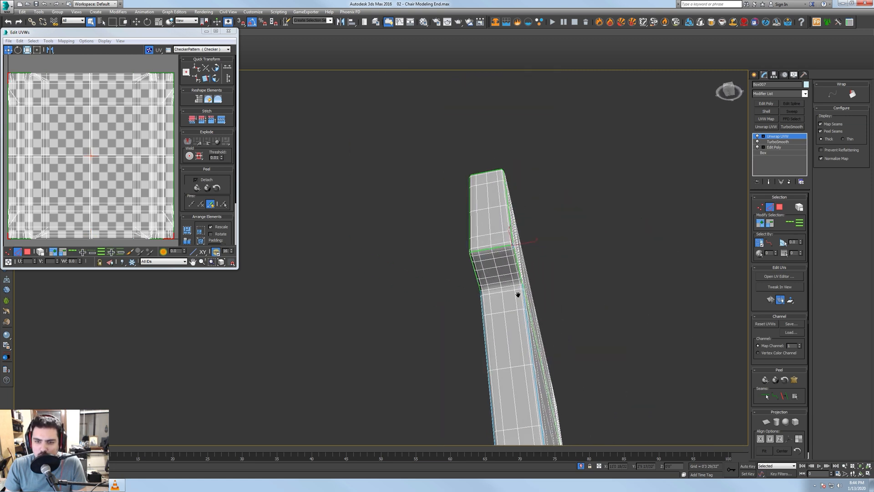
pyautogui.moveTo(522, 297); pyautogui.dragTo(482, 204, button='middle')
pyautogui.moveTo(514, 365); pyautogui.dragTo(515, 317, button='middle')
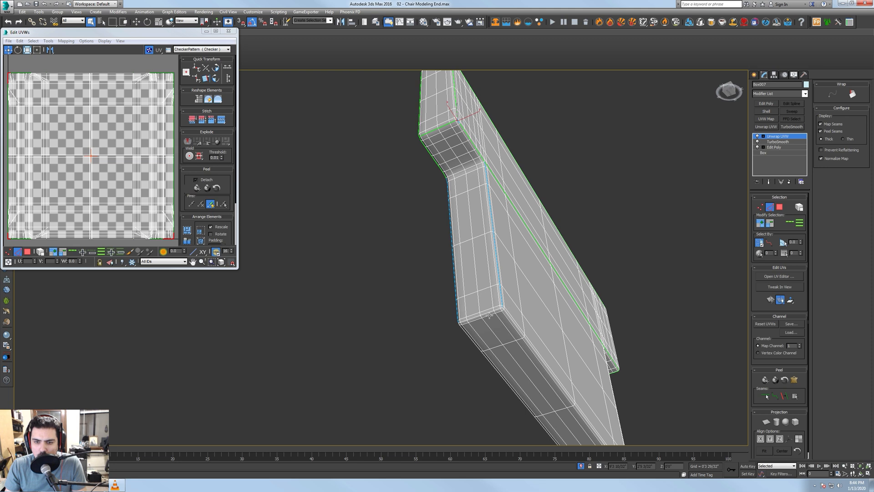
pyautogui.scroll(5, 515, 317)
pyautogui.scroll(-2, 519, 319)
pyautogui.click(791, 222)
pyautogui.click(785, 395)
pyautogui.scroll(-5, 546, 346)
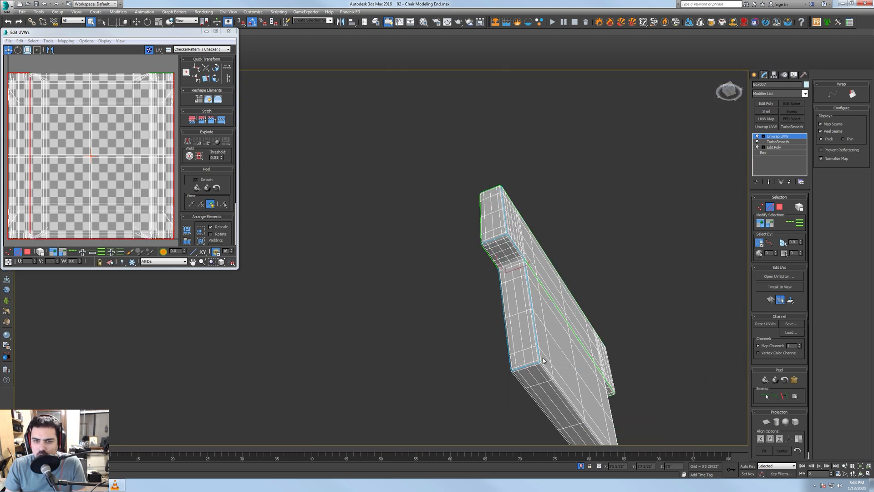
# - Select the edges at the panel's bottom corners, extend them to loops and convert them to seams
pyautogui.moveTo(538, 292)
pyautogui.keyDown('alt'); pyautogui.mouseDown(button='middle')
pyautogui.moveTo(584, 288)
pyautogui.moveTo(488, 293)
pyautogui.moveTo(535, 297)
pyautogui.mouseUp(button='middle'); pyautogui.keyUp('alt')
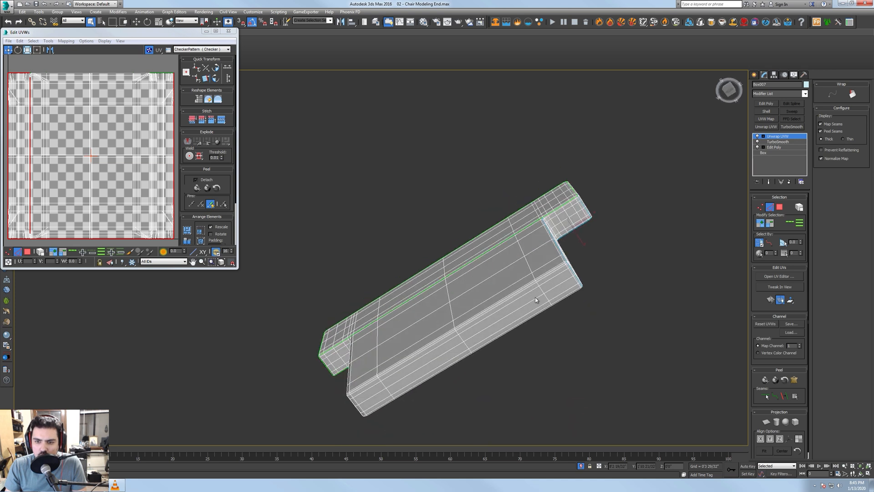
pyautogui.scroll(4, 573, 257)
pyautogui.scroll(5, 573, 257)
pyautogui.click(485, 175)
pyautogui.keyDown('alt'); pyautogui.moveTo(485, 175); pyautogui.dragTo(586, 285, button='middle'); pyautogui.keyUp('alt')
pyautogui.keyDown('ctrl'); pyautogui.click(653, 167); pyautogui.keyUp('ctrl')
pyautogui.scroll(-5, 652, 172)
pyautogui.keyDown('alt'); pyautogui.moveTo(652, 171); pyautogui.dragTo(493, 236, button='middle'); pyautogui.keyUp('alt')
pyautogui.scroll(6, 437, 199)
pyautogui.keyDown('ctrl'); pyautogui.click(322, 273); pyautogui.keyUp('ctrl')
pyautogui.keyDown('ctrl'); pyautogui.click(316, 255); pyautogui.keyUp('ctrl')
pyautogui.keyDown('ctrl'); pyautogui.click(300, 285); pyautogui.keyUp('ctrl')
pyautogui.click(789, 222)
pyautogui.click(784, 395)
# - Loop-select the narrow section's vertical edge above the bottom corner and convert it to a seam
pyautogui.keyDown('alt'); pyautogui.moveTo(661, 355); pyautogui.dragTo(603, 328, button='middle'); pyautogui.keyUp('alt')
pyautogui.click(449, 265)
pyautogui.press('z')
pyautogui.keyDown('alt'); pyautogui.moveTo(490, 288); pyautogui.dragTo(458, 283, button='middle'); pyautogui.keyUp('alt')
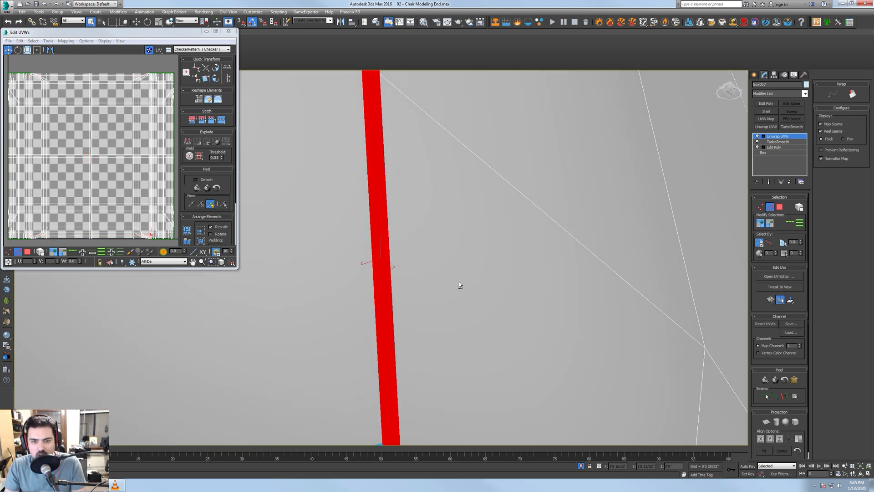
pyautogui.scroll(-8, 474, 282)
pyautogui.click(791, 223)
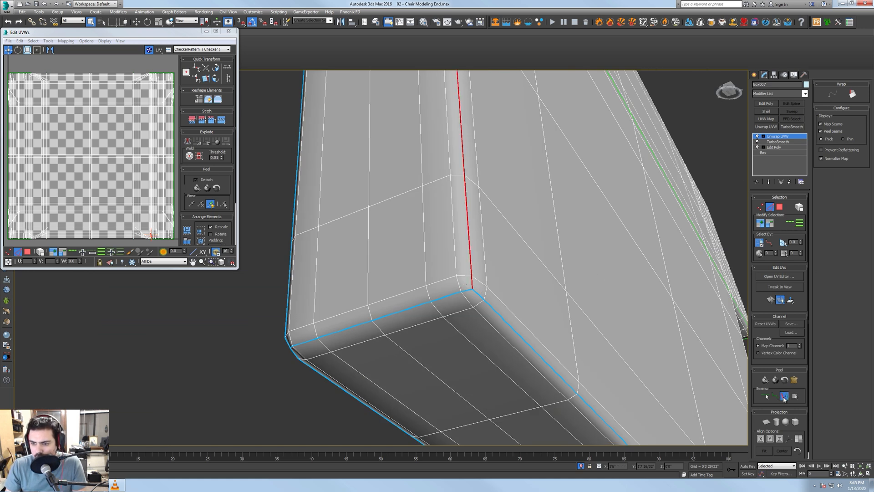
pyautogui.click(784, 397)
# - Select the edges at the upper block's lower outer corner, extend them to loops and convert them to seams
pyautogui.scroll(-3, 537, 338)
pyautogui.moveTo(486, 258); pyautogui.dragTo(480, 297, button='middle')
pyautogui.moveTo(492, 214); pyautogui.dragTo(477, 319, button='middle')
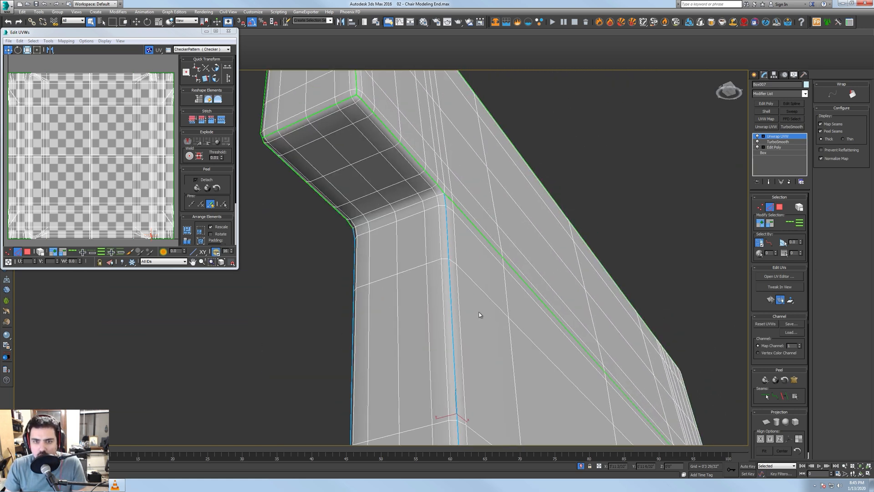
pyautogui.moveTo(418, 204); pyautogui.dragTo(431, 242, button='middle')
pyautogui.scroll(2, 431, 209)
pyautogui.moveTo(390, 155); pyautogui.dragTo(453, 219, button='middle')
pyautogui.scroll(1, 447, 217)
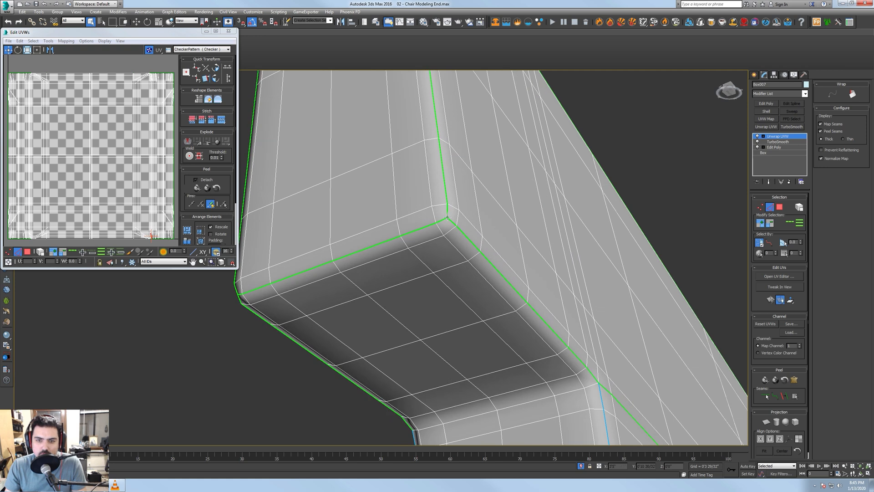
pyautogui.scroll(3, 411, 246)
pyautogui.moveTo(429, 250); pyautogui.dragTo(543, 293, button='middle')
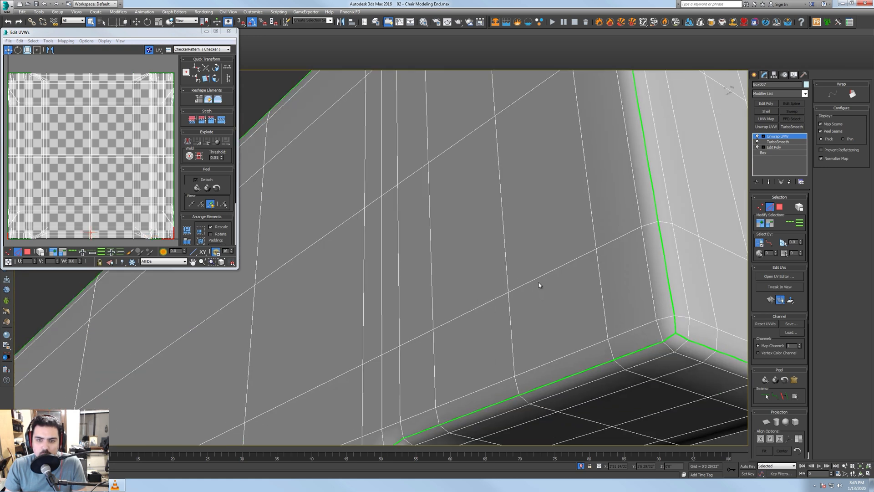
pyautogui.keyDown('ctrl'); pyautogui.click(670, 337); pyautogui.keyUp('ctrl')
pyautogui.click(789, 224)
pyautogui.click(783, 395)
# - Loop-select the long and short top edges meeting at the upper block's corner and convert them to seams
pyautogui.scroll(-8, 695, 281)
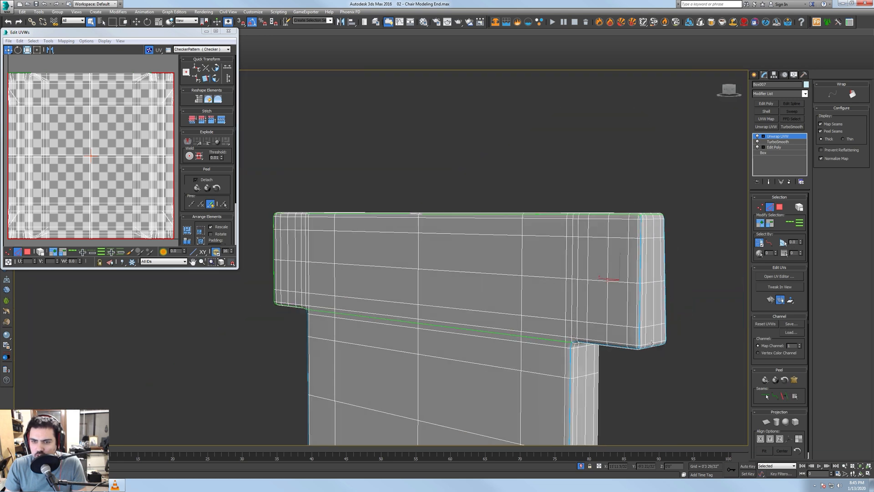
pyautogui.scroll(5, 599, 250)
pyautogui.click(614, 352)
pyautogui.keyDown('ctrl'); pyautogui.click(604, 350); pyautogui.keyUp('ctrl')
pyautogui.click(789, 222)
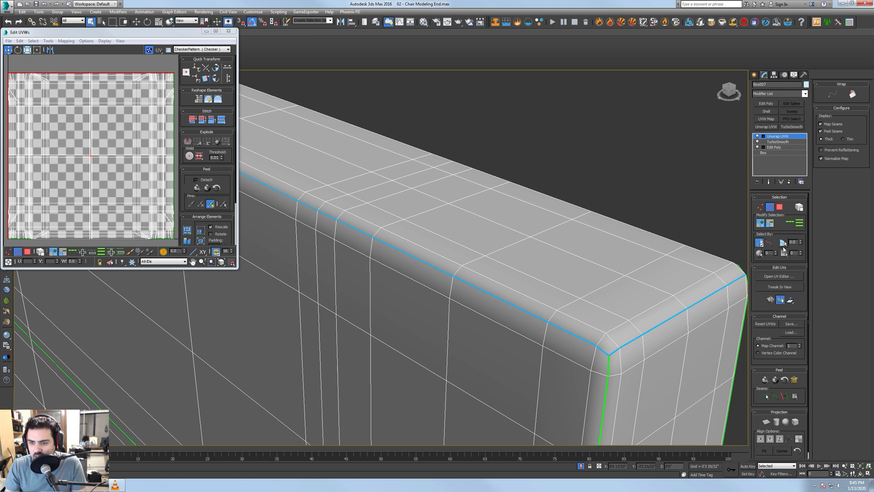
# - Loop-select the short edge at the upper block's remaining top corner and convert it to a seam
pyautogui.keyDown('alt'); pyautogui.moveTo(679, 371); pyautogui.dragTo(535, 318, button='middle'); pyautogui.keyUp('alt')
pyautogui.click(550, 305)
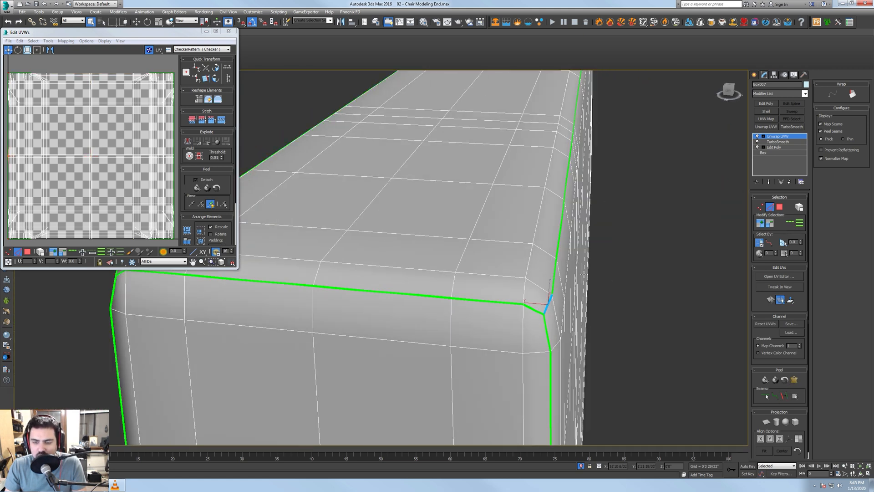
pyautogui.moveTo(563, 185); pyautogui.dragTo(539, 226, button='middle')
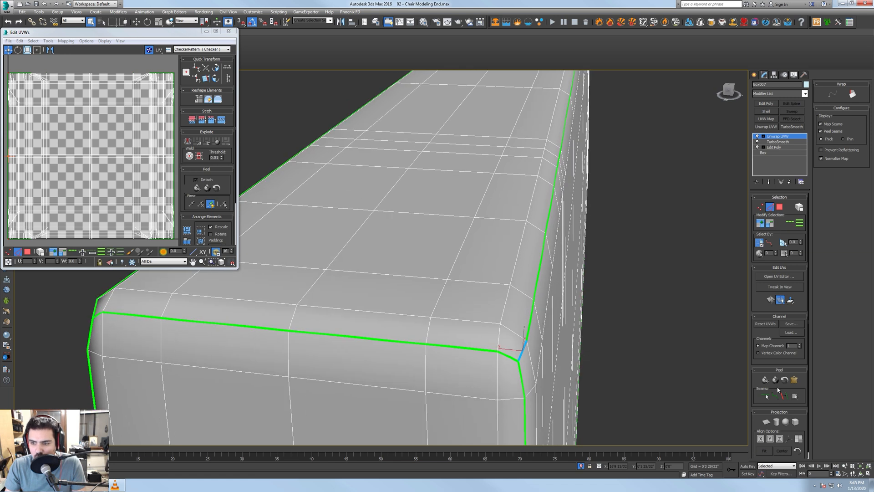
pyautogui.click(790, 223)
# - Expand a polygon on the upper block's top to its seams, Quick Peel it and move its island above the checker square
pyautogui.scroll(-5, 617, 315)
pyautogui.keyDown('alt'); pyautogui.moveTo(617, 315); pyautogui.dragTo(602, 288, button='middle'); pyautogui.keyUp('alt')
pyautogui.click(780, 208)
pyautogui.click(689, 199)
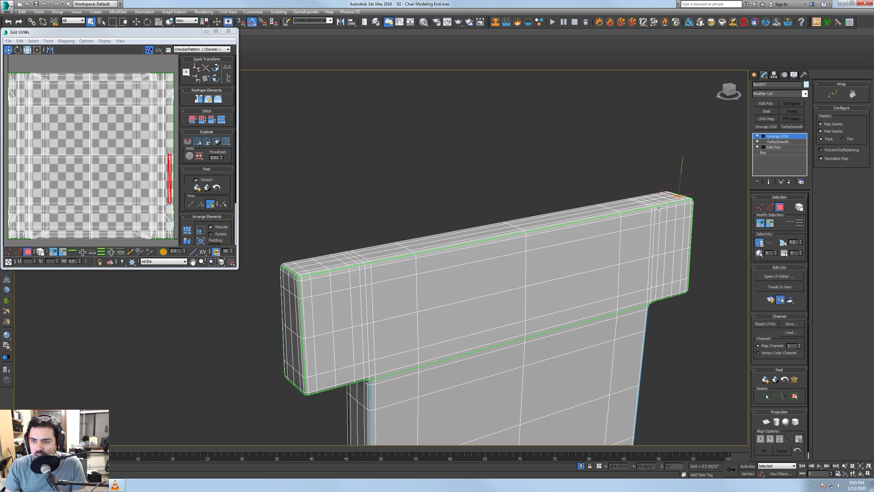
pyautogui.keyDown('alt'); pyautogui.moveTo(676, 210); pyautogui.dragTo(654, 192, button='middle'); pyautogui.keyUp('alt')
pyautogui.click(654, 190)
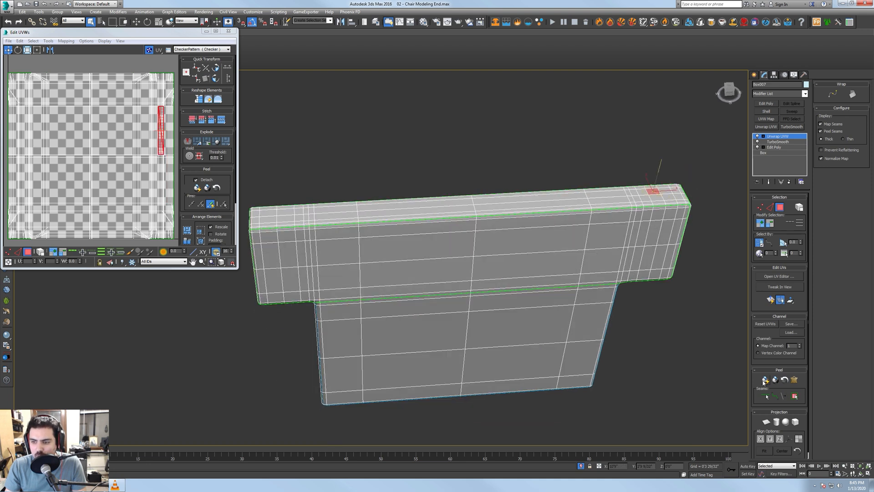
pyautogui.click(795, 396)
pyautogui.scroll(-3, 99, 174)
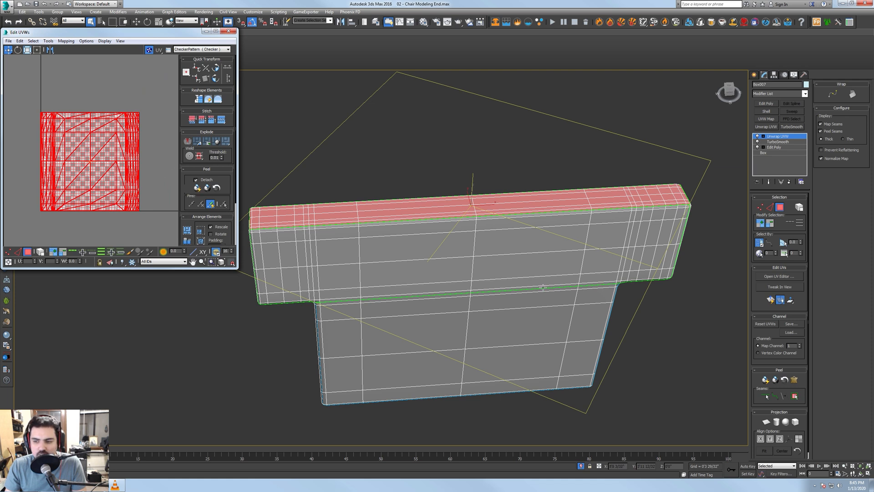
pyautogui.click(766, 381)
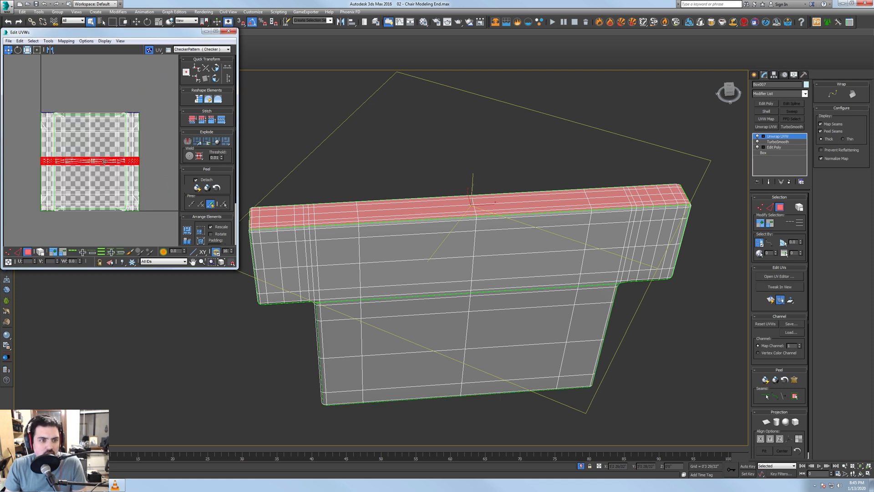
pyautogui.moveTo(105, 161); pyautogui.dragTo(100, 62)
# - Expand a polygon on the panel's front face to its seams and Quick Peel the selection
pyautogui.click(412, 237)
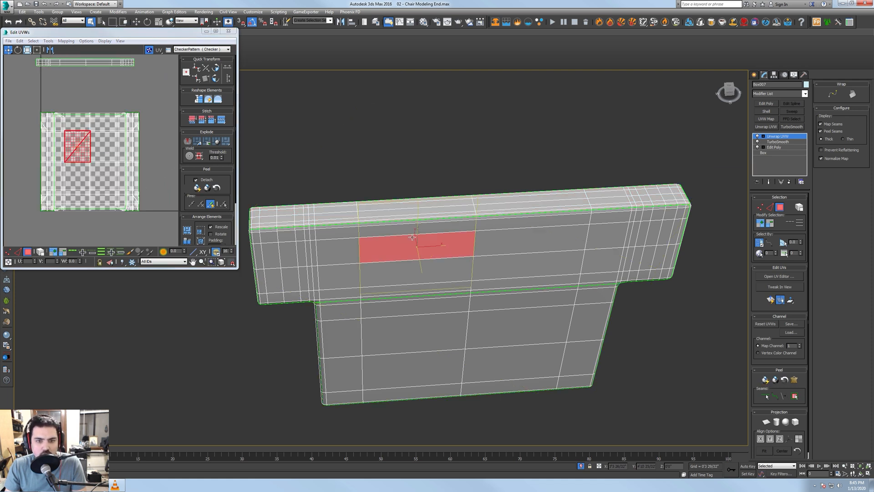
pyautogui.click(800, 396)
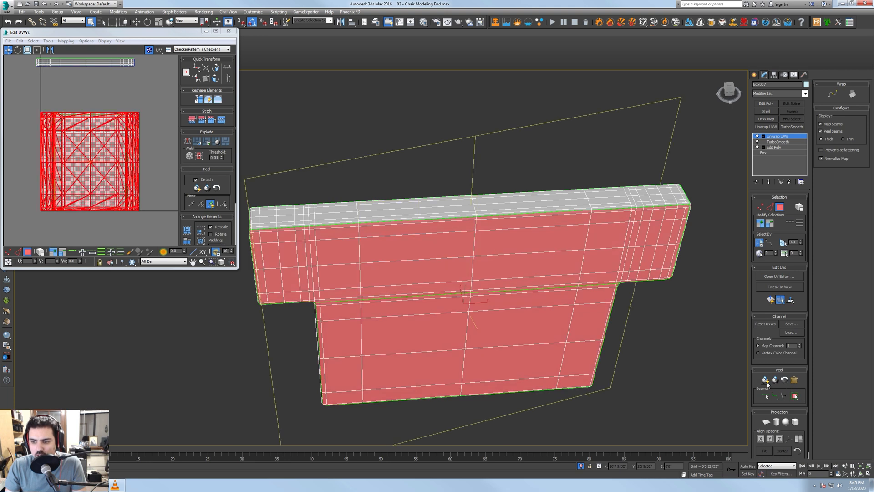
pyautogui.click(767, 381)
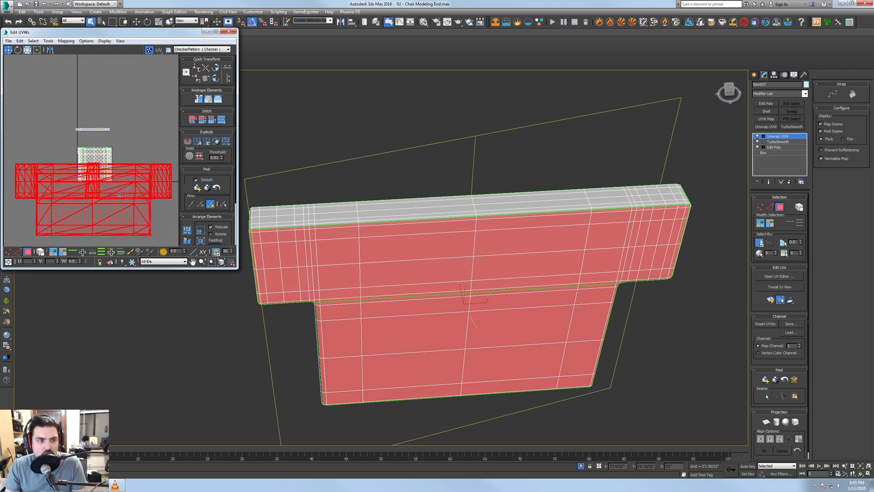
# - Loop-select the vertical edge between the upper block's front and end faces and convert it to a seam
pyautogui.keyDown('alt'); pyautogui.moveTo(292, 245); pyautogui.dragTo(305, 198, button='middle'); pyautogui.keyUp('alt')
pyautogui.scroll(4, 560, 123)
pyautogui.keyDown('alt'); pyautogui.moveTo(541, 189); pyautogui.dragTo(467, 133, button='middle'); pyautogui.keyUp('alt')
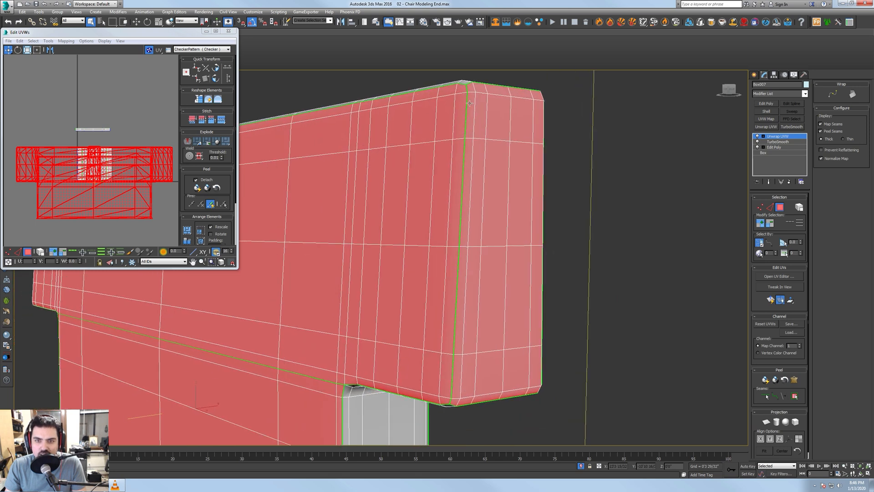
pyautogui.press('2')
pyautogui.click(476, 90)
pyautogui.click(790, 224)
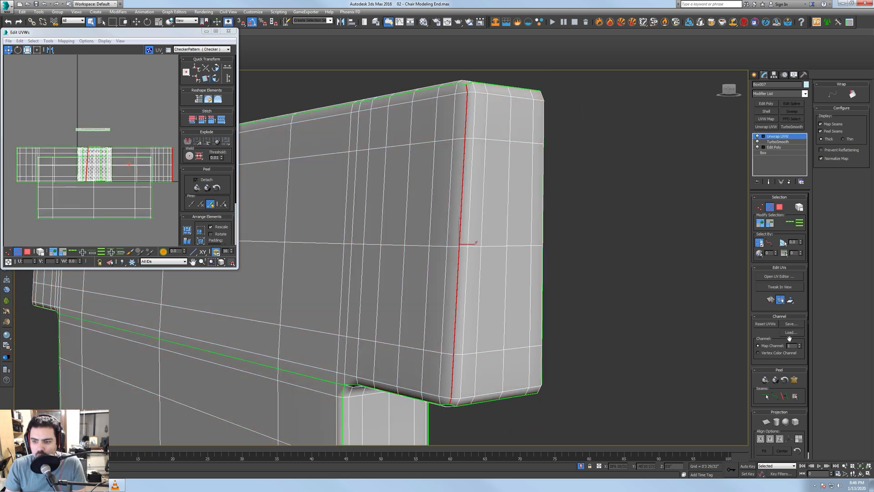
pyautogui.click(784, 397)
# - Expand a polygon on the upper block's end face to its seams and apply a Quick Planar Map
pyautogui.moveTo(606, 311); pyautogui.dragTo(617, 315, button='middle')
pyautogui.click(780, 208)
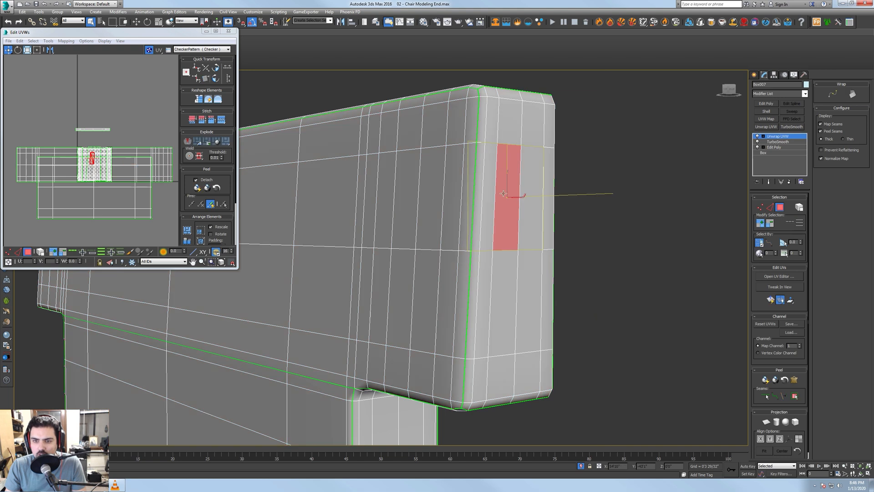
pyautogui.click(795, 396)
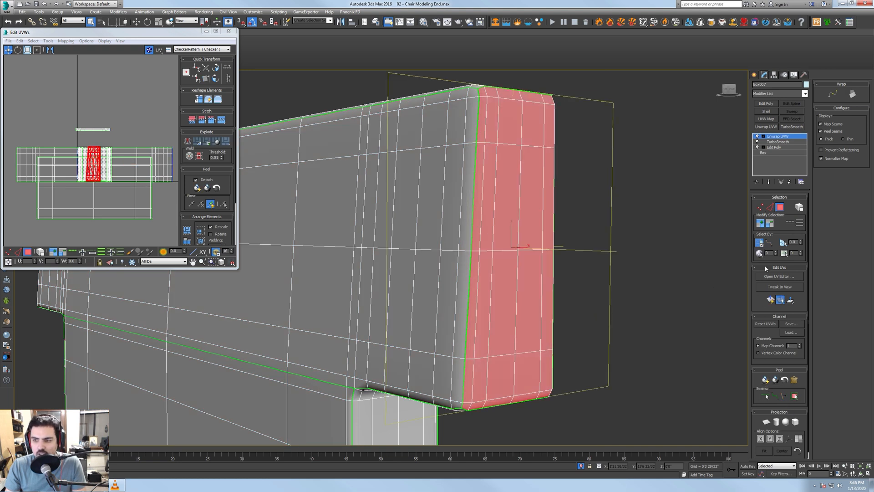
pyautogui.click(771, 301)
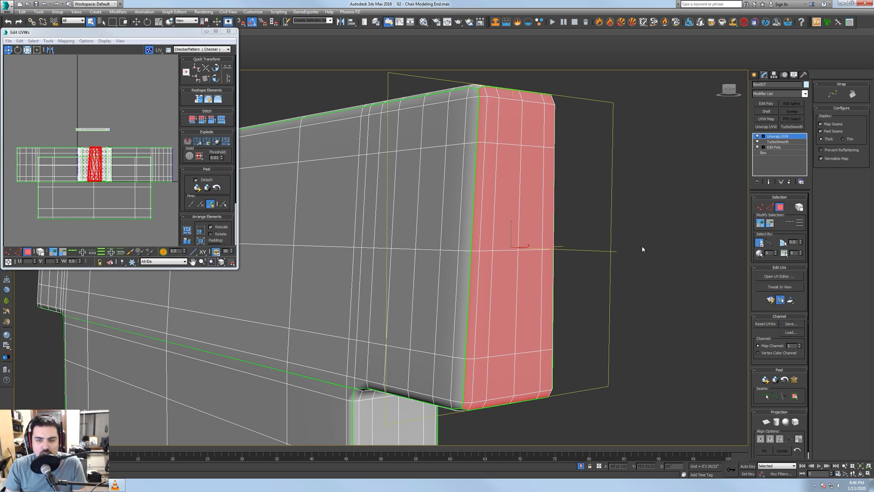
# - Expand a polygon on the T-shaped front face to its seams and apply a Quick Planar Map
pyautogui.keyDown('alt'); pyautogui.moveTo(572, 126); pyautogui.dragTo(580, 200, button='middle'); pyautogui.keyUp('alt')
pyautogui.scroll(4, 499, 228)
pyautogui.scroll(-3, 580, 200)
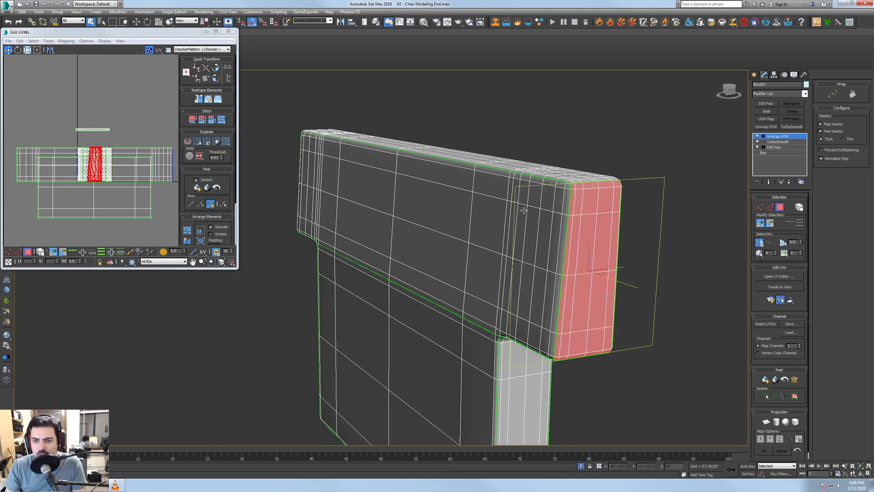
pyautogui.click(521, 211)
pyautogui.click(795, 396)
pyautogui.keyDown('alt'); pyautogui.moveTo(487, 273); pyautogui.dragTo(428, 262, button='middle'); pyautogui.keyUp('alt')
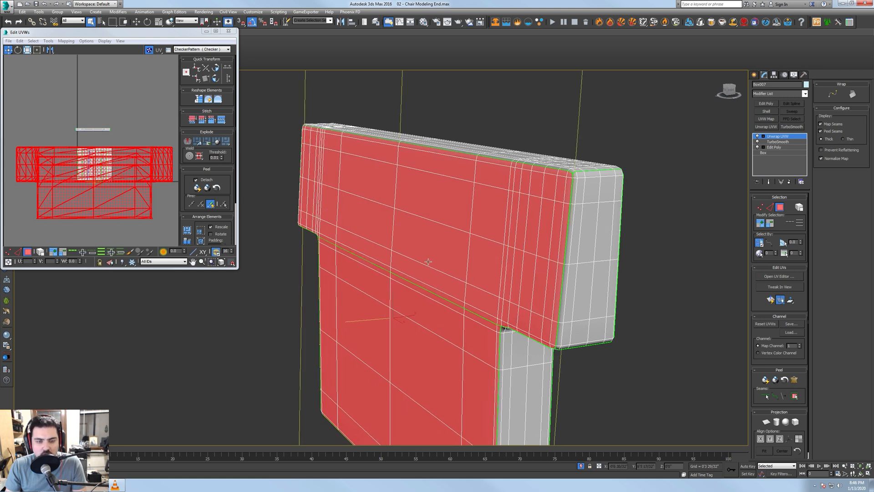
pyautogui.click(770, 302)
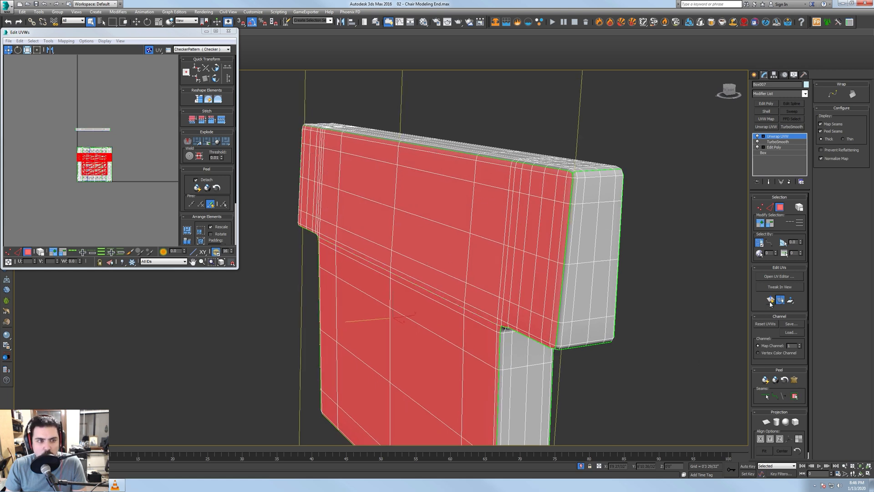
# - Display the CheckerPattern map on the model and check it on the front face
pyautogui.scroll(5, 107, 157)
pyautogui.click(201, 50)
pyautogui.click(198, 56)
pyautogui.keyDown('alt'); pyautogui.moveTo(387, 205); pyautogui.dragTo(454, 283, button='middle'); pyautogui.keyUp('alt')
pyautogui.keyDown('alt'); pyautogui.moveTo(632, 209); pyautogui.dragTo(438, 274, button='middle'); pyautogui.keyUp('alt')
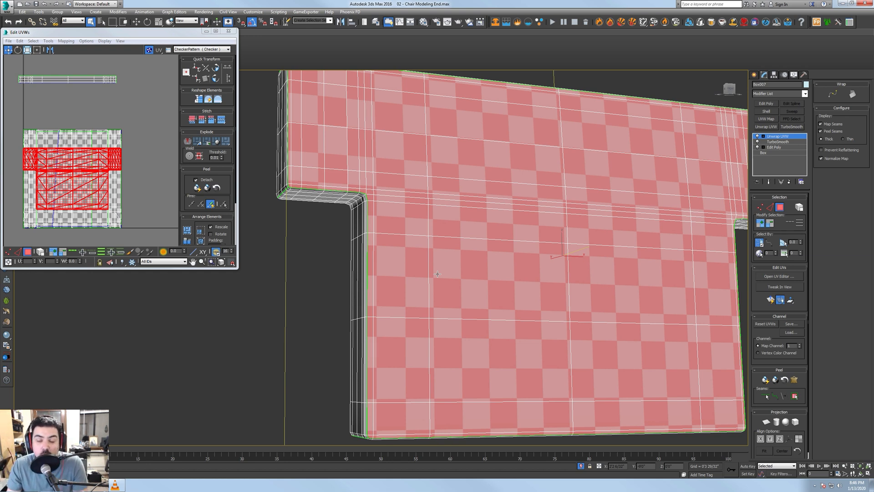
pyautogui.keyDown('alt'); pyautogui.moveTo(438, 274); pyautogui.dragTo(415, 193, button='middle'); pyautogui.keyUp('alt')
# - Expand a polygon on the upper block's opposite end face to its seams and Quick Peel it
pyautogui.click(413, 195)
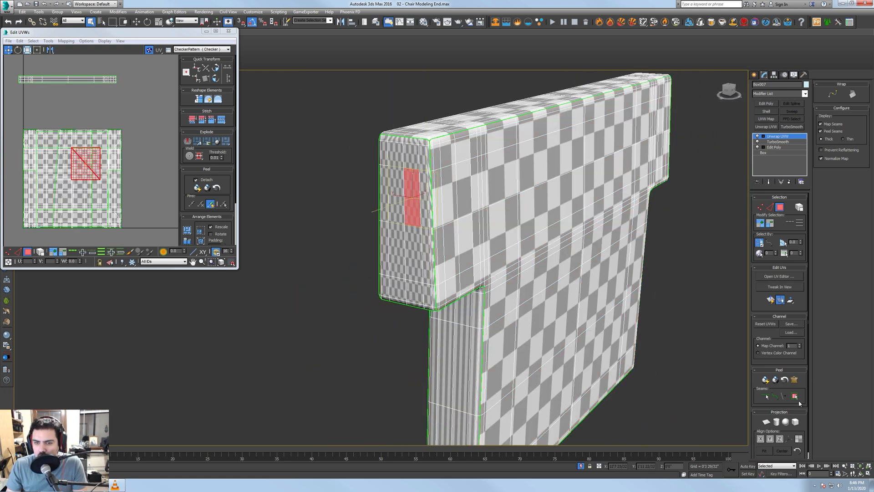
pyautogui.click(794, 396)
pyautogui.keyDown('alt'); pyautogui.moveTo(524, 319); pyautogui.dragTo(624, 317, button='middle'); pyautogui.keyUp('alt')
pyautogui.click(767, 380)
# - Expand a polygon on the panel's back face to its seams and Quick Peel the selection
pyautogui.click(306, 292)
pyautogui.click(795, 397)
pyautogui.click(766, 380)
pyautogui.moveTo(459, 361); pyautogui.dragTo(566, 279, button='middle')
pyautogui.moveTo(424, 286); pyautogui.dragTo(540, 216, button='middle')
# - Move the two peeled back-face islands out beside the checker square
pyautogui.scroll(-3, 453, 218)
pyautogui.moveTo(105, 173); pyautogui.dragTo(112, 190, button='middle')
pyautogui.scroll(-2, 133, 163)
pyautogui.moveTo(97, 182); pyautogui.dragTo(146, 176)
pyautogui.moveTo(146, 171); pyautogui.dragTo(65, 152, button='middle')
pyautogui.moveTo(66, 163); pyautogui.dragTo(123, 167)
# - Enlarge the UV editor window, deselect the islands and place the window clear of the panel
pyautogui.moveTo(150, 34); pyautogui.dragTo(316, 41)
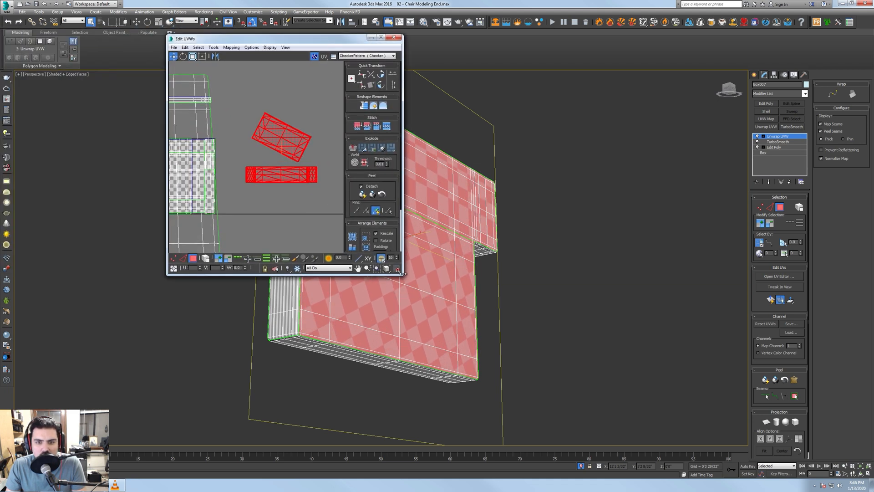
pyautogui.moveTo(404, 277); pyautogui.dragTo(610, 371)
pyautogui.scroll(3, 484, 251)
pyautogui.click(457, 258)
pyautogui.moveTo(411, 246); pyautogui.dragTo(425, 249, button='middle')
pyautogui.moveTo(486, 41); pyautogui.dragTo(692, 76)
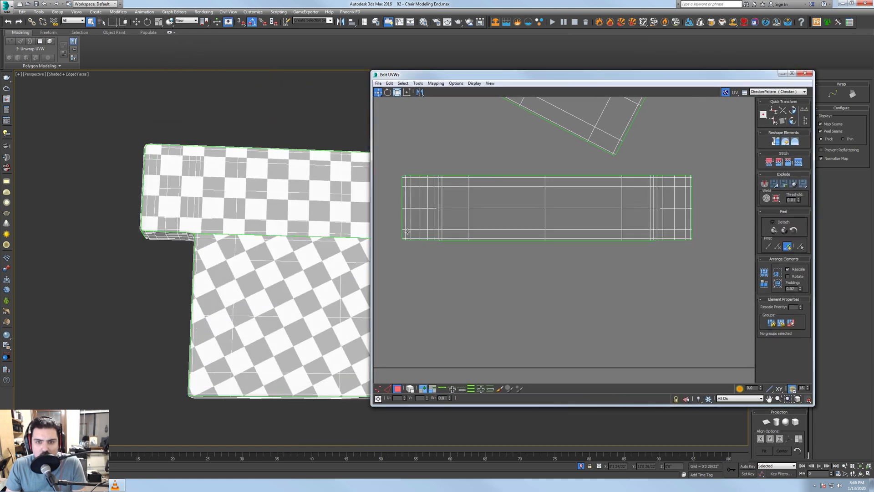
# - Examine which areas of the model the polygons in the straight strip and the tilted island correspond to
pyautogui.click(535, 233)
pyautogui.click(529, 206)
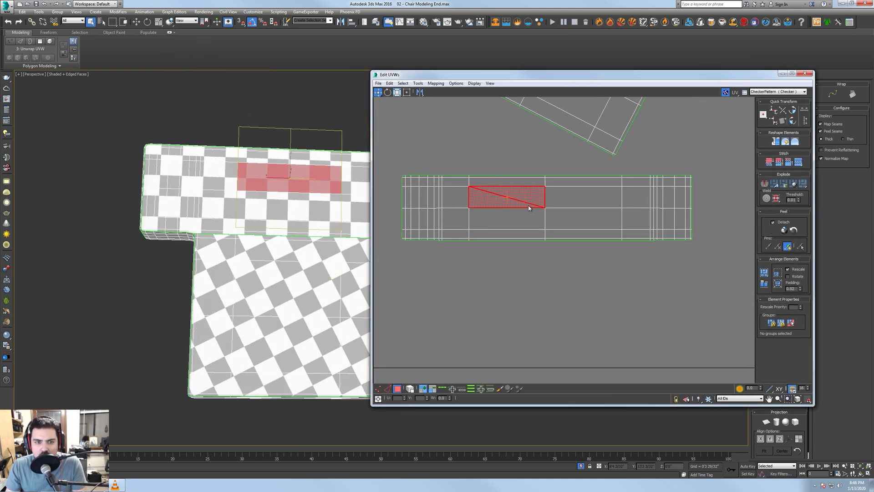
pyautogui.click(500, 179)
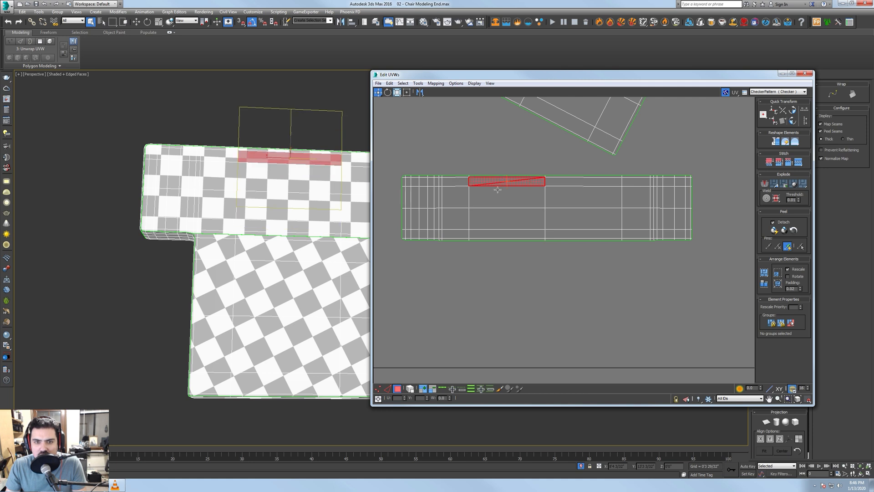
pyautogui.click(496, 197)
pyautogui.click(497, 217)
pyautogui.moveTo(258, 179); pyautogui.dragTo(184, 184, button='middle')
pyautogui.scroll(-2, 184, 184)
pyautogui.click(496, 233)
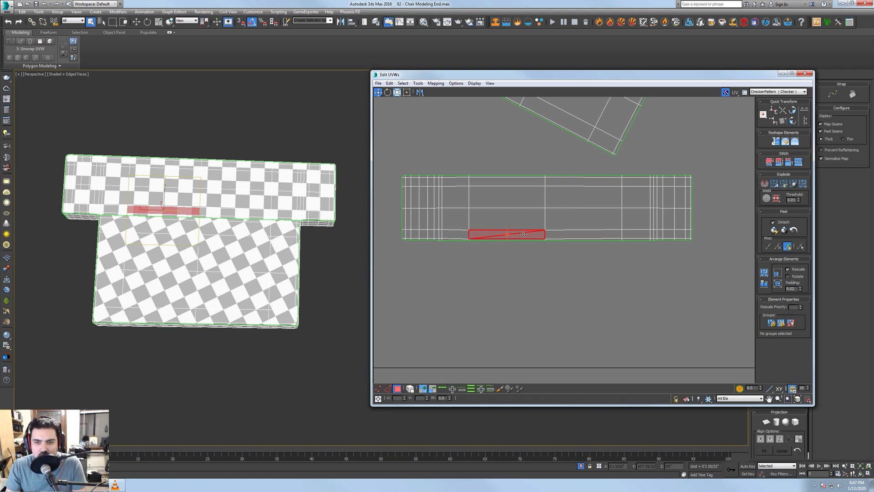
pyautogui.moveTo(526, 206); pyautogui.dragTo(498, 307, button='middle')
pyautogui.click(505, 166)
pyautogui.click(523, 149)
pyautogui.click(514, 172)
pyautogui.click(548, 137)
pyautogui.click(554, 131)
# - Select the whole tilted lower-panel island and rotate it into rough alignment below the upper strip
pyautogui.moveTo(550, 156); pyautogui.dragTo(568, 171, button='middle')
pyautogui.scroll(-3, 568, 171)
pyautogui.click(410, 389)
pyautogui.click(569, 162)
pyautogui.press('e')
pyautogui.moveTo(570, 162); pyautogui.dragTo(571, 297)
pyautogui.press('w')
# - Select the individual edges along the upper strip's bottom that are shared with the lower island
pyautogui.scroll(3, 527, 283)
pyautogui.press('2')
pyautogui.click(434, 277)
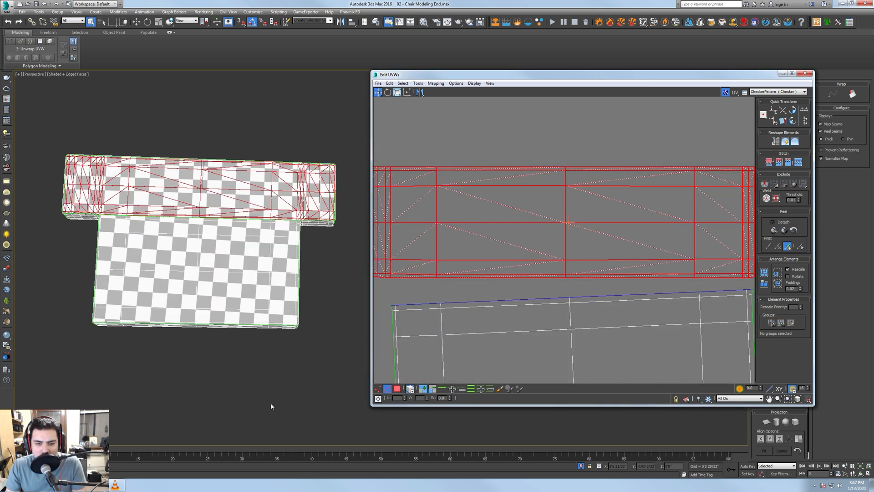
pyautogui.click(410, 389)
pyautogui.click(416, 276)
pyautogui.click(417, 277)
pyautogui.click(418, 277)
pyautogui.keyDown('ctrl'); pyautogui.click(445, 277); pyautogui.keyUp('ctrl')
pyautogui.moveTo(598, 278); pyautogui.dragTo(528, 281, button='middle')
pyautogui.keyDown('ctrl'); pyautogui.click(550, 281); pyautogui.keyUp('ctrl')
pyautogui.keyDown('ctrl'); pyautogui.click(637, 281); pyautogui.keyUp('ctrl')
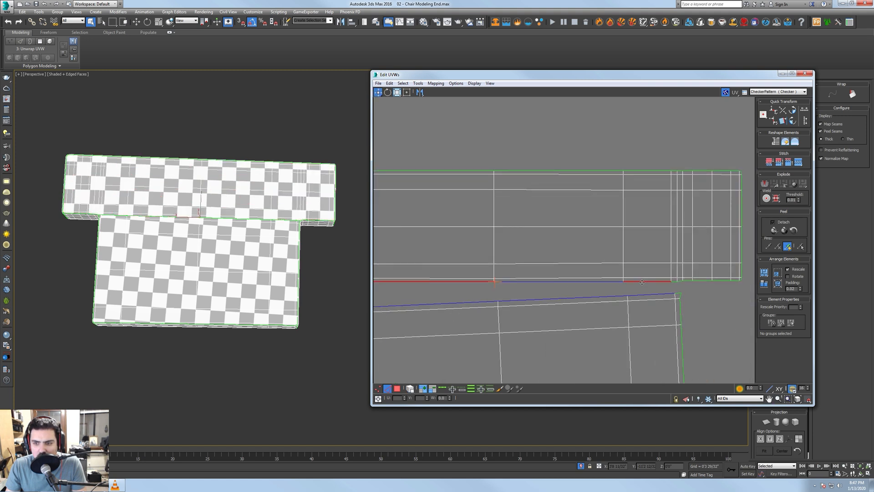
pyautogui.keyDown('ctrl'); pyautogui.click(674, 281); pyautogui.keyUp('ctrl')
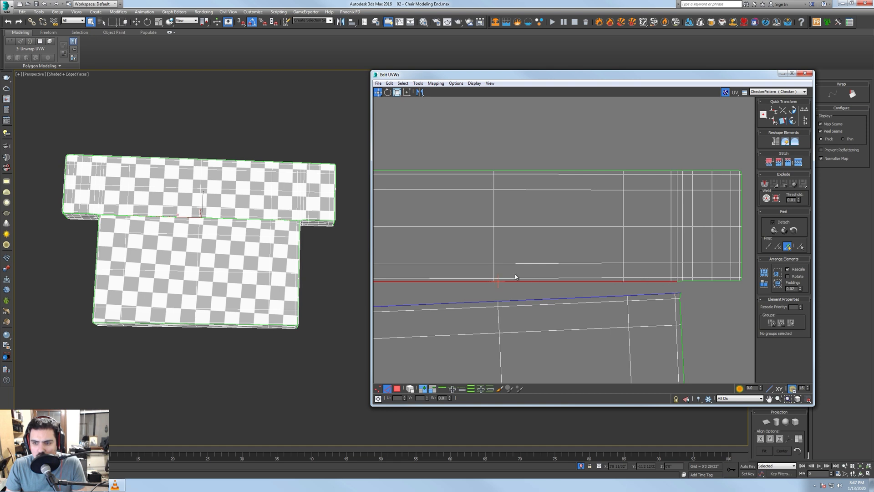
# - Add the remaining shared edge to the selection and stitch the lower island to the upper strip
pyautogui.moveTo(516, 275); pyautogui.dragTo(682, 270, button='middle')
pyautogui.scroll(3, 509, 277)
pyautogui.keyDown('ctrl'); pyautogui.click(465, 280); pyautogui.keyUp('ctrl')
pyautogui.moveTo(720, 293); pyautogui.dragTo(411, 275, button='middle')
pyautogui.moveTo(747, 285); pyautogui.dragTo(621, 283, button='middle')
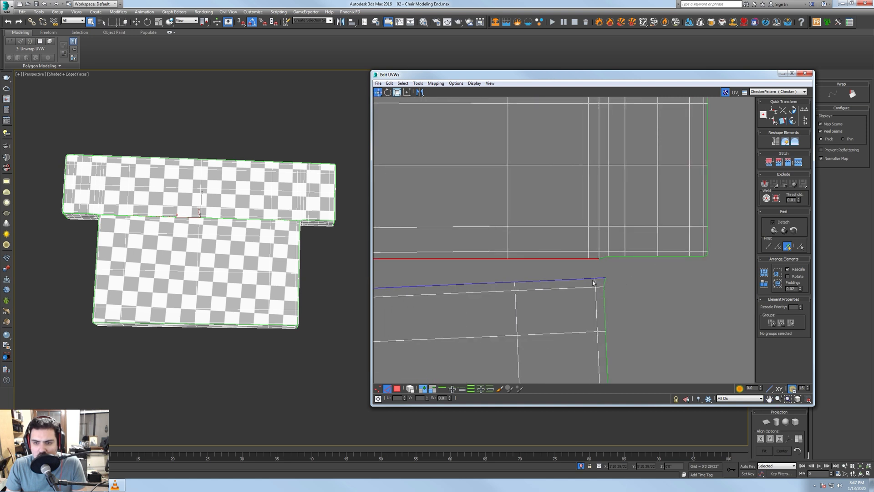
pyautogui.click(799, 162)
pyautogui.scroll(-5, 498, 255)
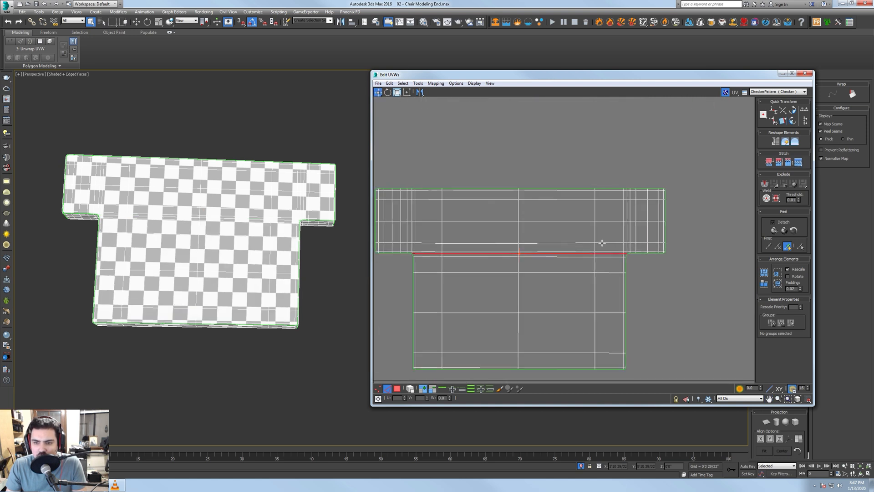
# - Move the UV editor window aside to uncover the narrow end of the panel
pyautogui.moveTo(292, 241); pyautogui.dragTo(255, 240, button='middle')
pyautogui.moveTo(260, 185); pyautogui.dragTo(226, 263, button='middle')
pyautogui.scroll(2, 242, 238)
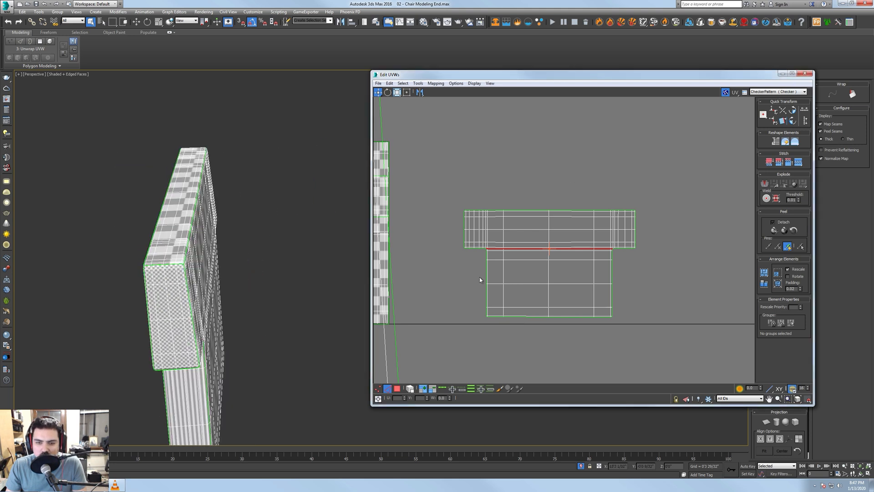
pyautogui.moveTo(584, 78); pyautogui.dragTo(220, 95)
pyautogui.moveTo(583, 211); pyautogui.dragTo(638, 203, button='middle')
pyautogui.moveTo(638, 203); pyautogui.dragTo(797, 177, button='middle')
# - Expand a polygon on the upper block's densely checkered end face to its seams and apply a Quick Planar Map
pyautogui.click(780, 207)
pyautogui.click(603, 193)
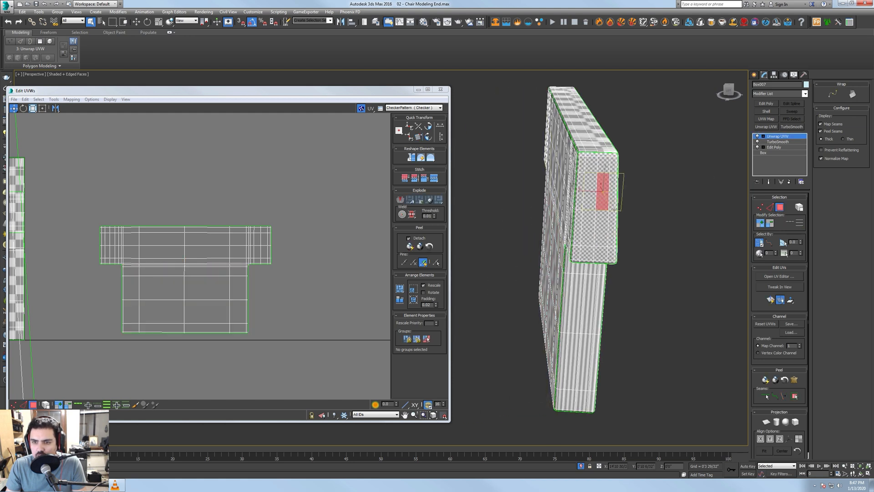
pyautogui.keyDown('alt'); pyautogui.moveTo(603, 193); pyautogui.dragTo(623, 182, button='middle'); pyautogui.keyUp('alt')
pyautogui.click(795, 396)
pyautogui.keyDown('alt'); pyautogui.moveTo(667, 341); pyautogui.dragTo(779, 259, button='middle'); pyautogui.keyUp('alt')
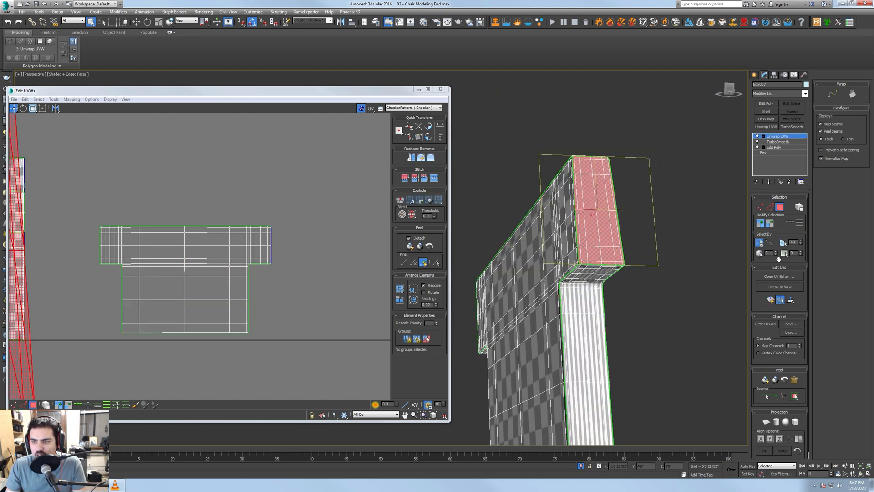
pyautogui.keyDown('alt'); pyautogui.moveTo(592, 219); pyautogui.dragTo(616, 242, button='middle'); pyautogui.keyUp('alt')
# - Expand a polygon on the narrow section's side strip to its seams and apply a Quick Planar Map
pyautogui.click(592, 255)
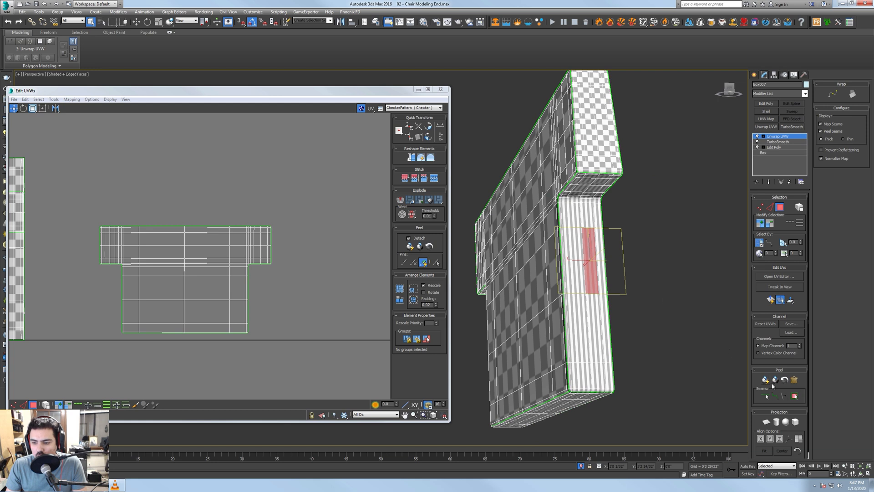
pyautogui.click(795, 396)
pyautogui.keyDown('alt'); pyautogui.moveTo(710, 291); pyautogui.dragTo(728, 226, button='middle'); pyautogui.keyUp('alt')
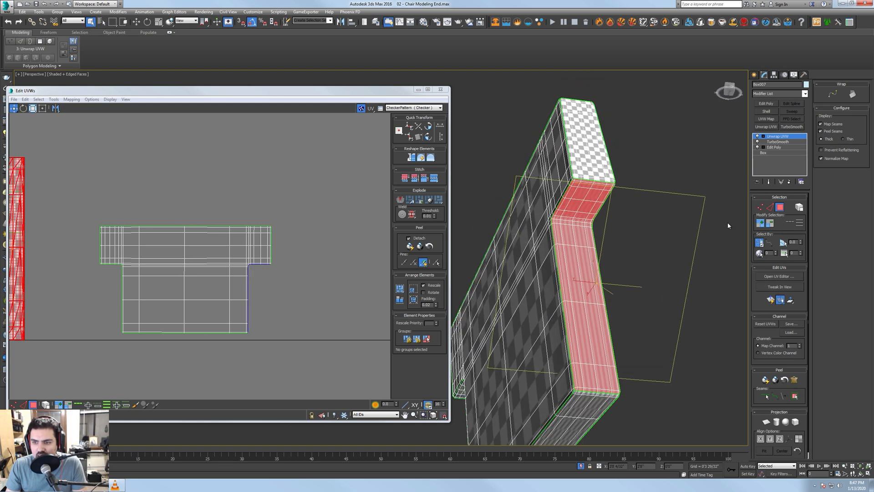
pyautogui.click(770, 301)
pyautogui.keyDown('alt'); pyautogui.moveTo(624, 253); pyautogui.dragTo(657, 219, button='middle'); pyautogui.keyUp('alt')
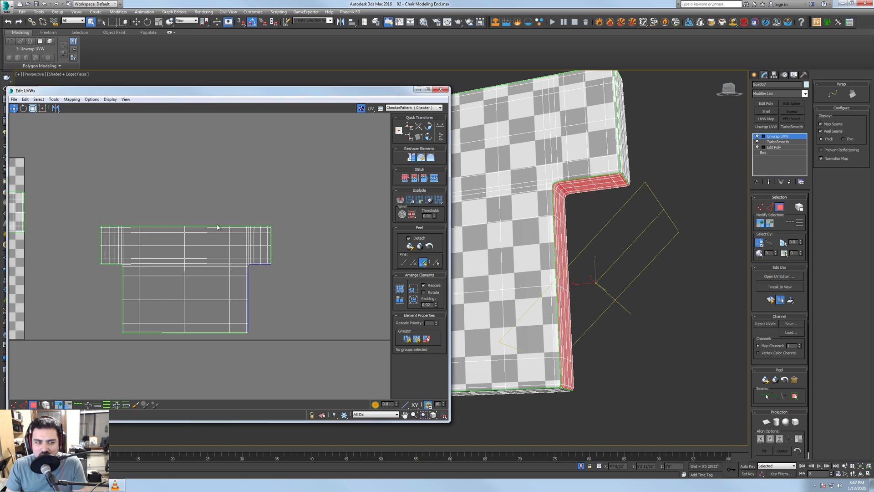
# - Expand a polygon on the side strip below the panel's overhang to its seams and apply Quick Peel
pyautogui.moveTo(215, 226); pyautogui.dragTo(420, 212, button='middle')
pyautogui.moveTo(576, 182)
pyautogui.keyDown('alt'); pyautogui.mouseDown(button='middle')
pyautogui.moveTo(540, 172)
pyautogui.moveTo(558, 196)
pyautogui.moveTo(575, 197)
pyautogui.mouseUp(button='middle'); pyautogui.keyUp('alt')
pyautogui.scroll(5, 601, 203)
pyautogui.keyDown('alt'); pyautogui.moveTo(591, 232); pyautogui.dragTo(625, 273, button='middle'); pyautogui.keyUp('alt')
pyautogui.scroll(-4, 642, 284)
pyautogui.click(657, 301)
pyautogui.moveTo(656, 332); pyautogui.dragTo(564, 310, button='middle')
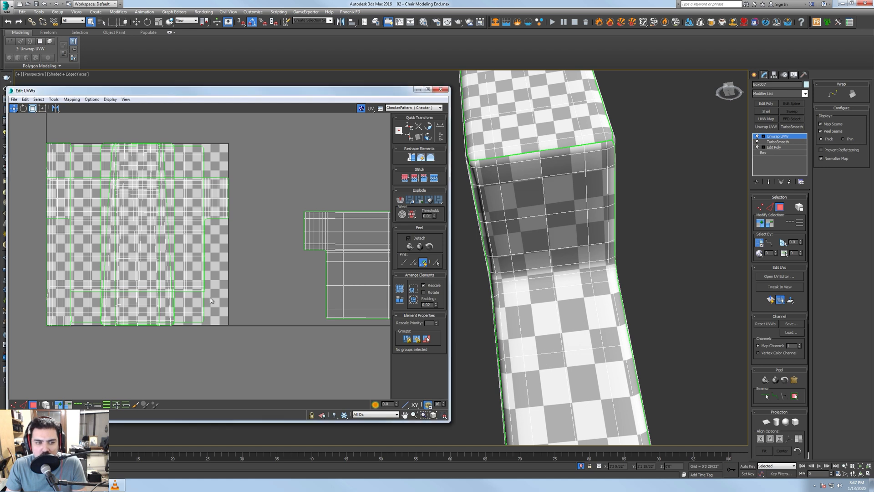
pyautogui.click(565, 306)
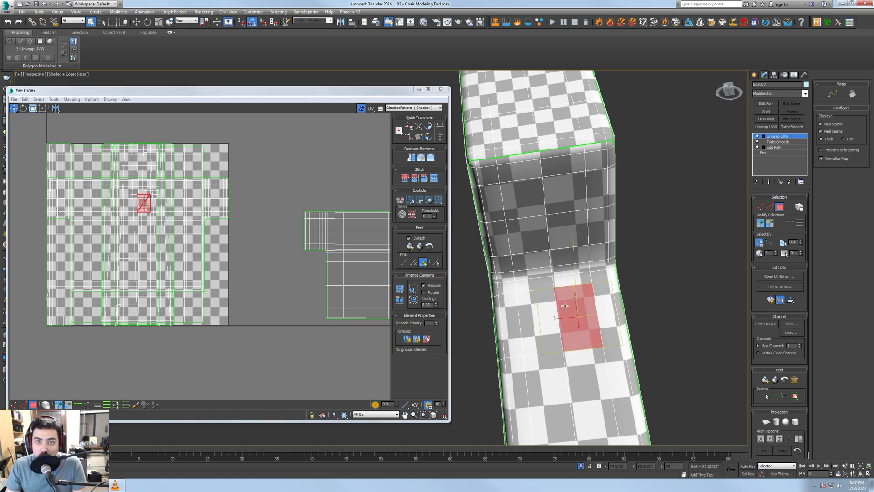
pyautogui.moveTo(652, 358); pyautogui.dragTo(697, 287, button='middle')
pyautogui.click(794, 395)
pyautogui.click(767, 381)
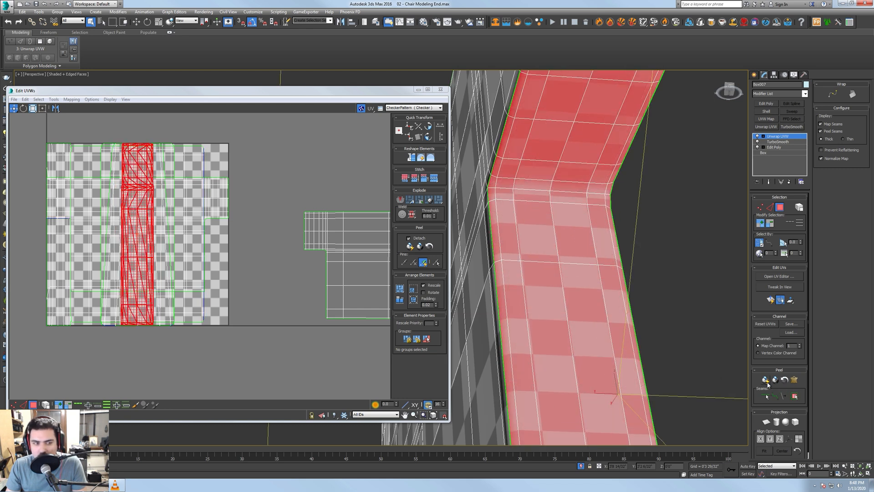
pyautogui.click(649, 276)
pyautogui.keyDown('alt'); pyautogui.moveTo(648, 276); pyautogui.dragTo(611, 351, button='middle'); pyautogui.keyUp('alt')
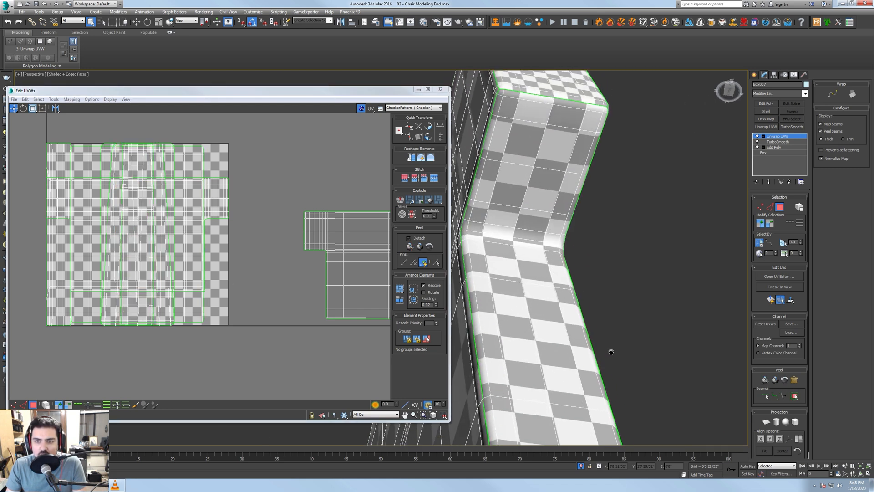
# - Select a polygon on the upper block's densely checkered end face and expand the selection to its seams
pyautogui.scroll(-3, 560, 176)
pyautogui.moveTo(560, 175)
pyautogui.keyDown('alt'); pyautogui.mouseDown(button='middle')
pyautogui.moveTo(550, 205)
pyautogui.moveTo(559, 187)
pyautogui.mouseUp(button='middle'); pyautogui.keyUp('alt')
pyautogui.click(560, 186)
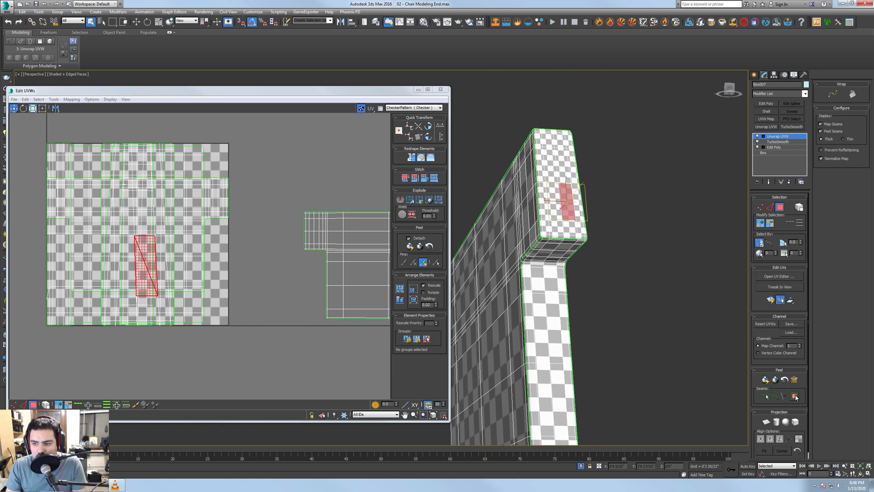
pyautogui.click(796, 396)
# - Expand a polygon on the panel's bottom edge strip to its seams and apply Quick Peel
pyautogui.scroll(-3, 667, 311)
pyautogui.keyDown('alt'); pyautogui.moveTo(667, 310); pyautogui.dragTo(649, 310, button='middle'); pyautogui.keyUp('alt')
pyautogui.click(566, 314)
pyautogui.keyDown('alt'); pyautogui.moveTo(566, 315); pyautogui.dragTo(571, 273, button='middle'); pyautogui.keyUp('alt')
pyautogui.click(573, 339)
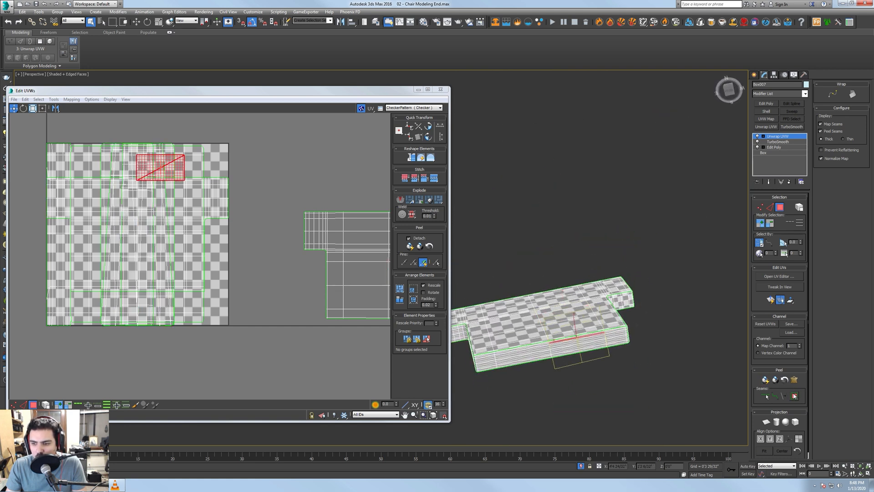
pyautogui.click(794, 396)
pyautogui.click(766, 379)
# - Expand a polygon on the lower part of the panel's broad face to its seams and apply Quick Peel
pyautogui.keyDown('alt'); pyautogui.moveTo(631, 353); pyautogui.dragTo(696, 412, button='middle'); pyautogui.keyUp('alt')
pyautogui.scroll(3, 606, 335)
pyautogui.click(588, 268)
pyautogui.keyDown('alt'); pyautogui.moveTo(587, 268); pyautogui.dragTo(600, 331, button='middle'); pyautogui.keyUp('alt')
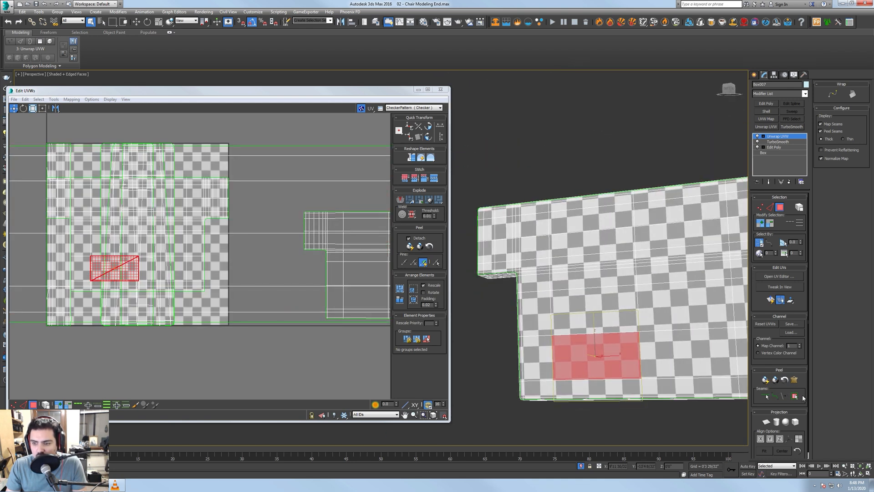
pyautogui.click(795, 396)
pyautogui.click(767, 379)
# - Expand a polygon on the opposite narrow side strip to its seams and apply Quick Peel
pyautogui.keyDown('alt'); pyautogui.moveTo(624, 205); pyautogui.dragTo(637, 237, button='middle'); pyautogui.keyUp('alt')
pyautogui.click(574, 279)
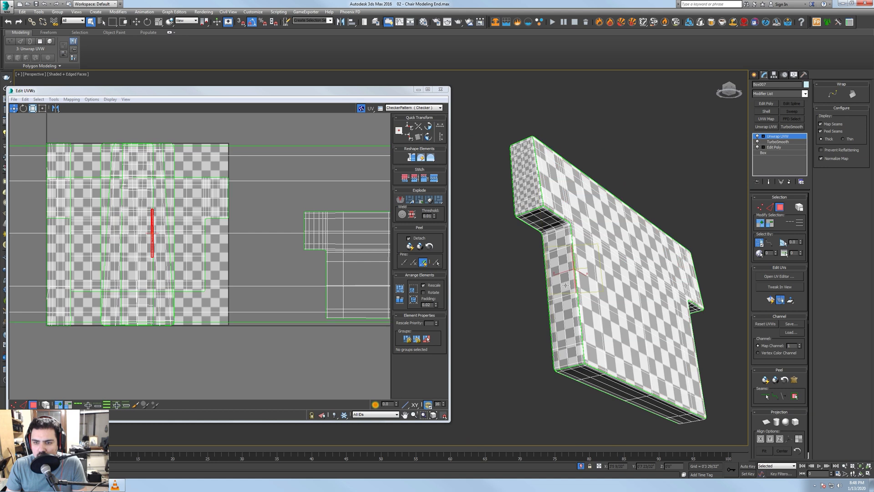
pyautogui.click(795, 396)
pyautogui.click(766, 380)
# - Expand a polygon on the upper block's opposite end face to its seams and apply Quick Peel
pyautogui.keyDown('alt'); pyautogui.moveTo(606, 291); pyautogui.dragTo(575, 313, button='middle'); pyautogui.keyUp('alt')
pyautogui.click(551, 207)
pyautogui.click(794, 396)
pyautogui.click(767, 380)
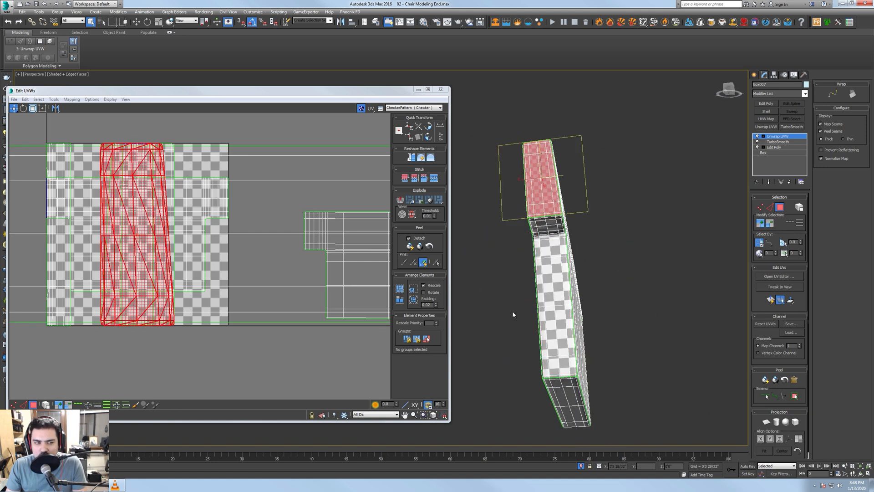
# - Select all the back panel's UV polygons and rescale and pack the islands into the UV square
pyautogui.scroll(-6, 194, 206)
pyautogui.hotkey('ctrl', 'a')
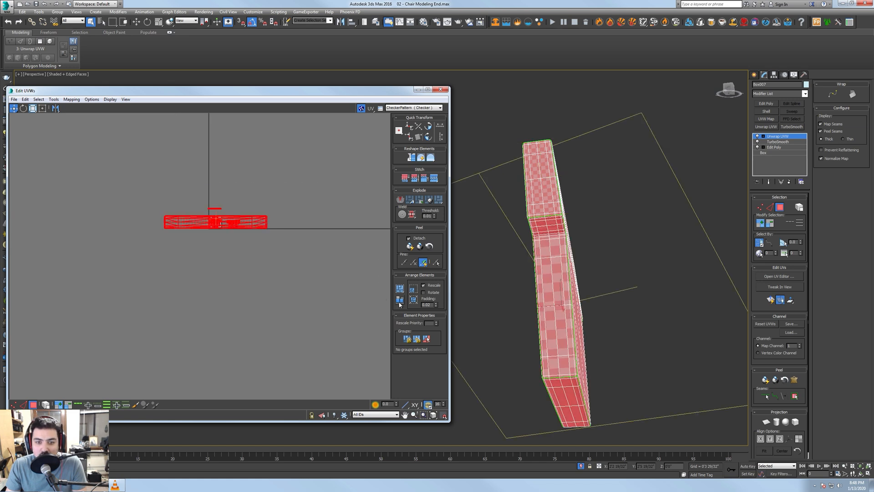
pyautogui.click(399, 301)
pyautogui.scroll(6, 275, 257)
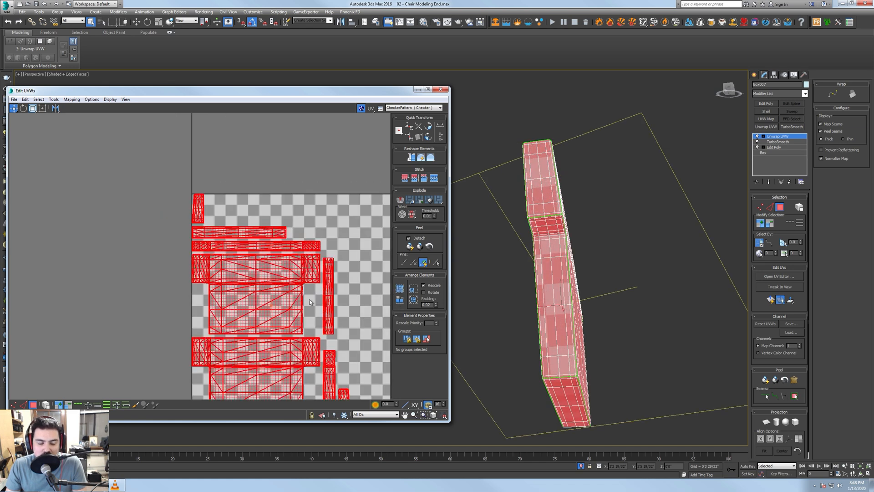
pyautogui.moveTo(310, 302); pyautogui.dragTo(284, 291, button='middle')
# - Close the UV editor, leave the Unwrap UVW sub-object level and bring the rest of the chair back into view
pyautogui.press('z')
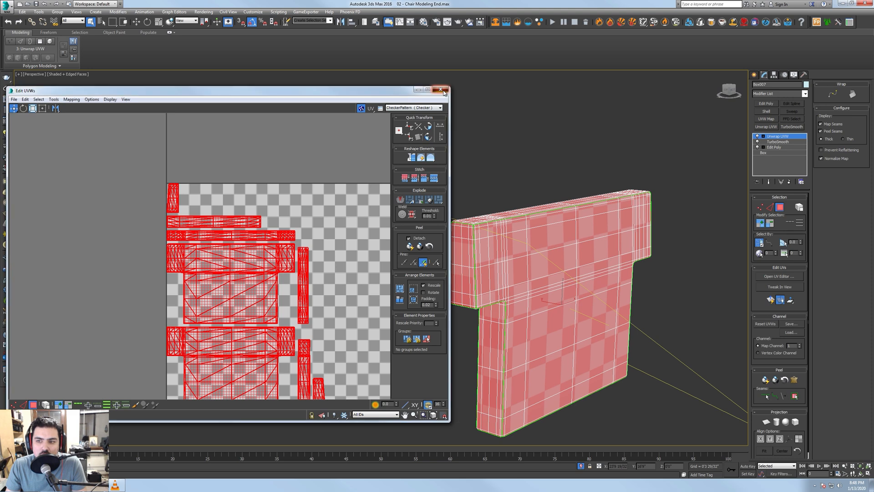
pyautogui.click(442, 90)
pyautogui.click(778, 136)
pyautogui.rightClick(599, 178)
pyautogui.click(621, 128)
# - Select the armchair's side panel below the armrest and open its UVs in the UV editor
pyautogui.keyDown('alt'); pyautogui.moveTo(551, 194); pyautogui.dragTo(484, 204, button='middle'); pyautogui.keyUp('alt')
pyautogui.scroll(-6, 484, 203)
pyautogui.click(512, 269)
pyautogui.press('z')
pyautogui.keyDown('alt'); pyautogui.moveTo(512, 269); pyautogui.dragTo(319, 282, button='middle'); pyautogui.keyUp('alt')
pyautogui.scroll(-3, 462, 289)
pyautogui.keyDown('alt'); pyautogui.moveTo(569, 255); pyautogui.dragTo(490, 251, button='middle'); pyautogui.keyUp('alt')
pyautogui.click(574, 292)
pyautogui.keyDown('alt'); pyautogui.moveTo(574, 291); pyautogui.dragTo(545, 277, button='middle'); pyautogui.keyUp('alt')
pyautogui.click(778, 279)
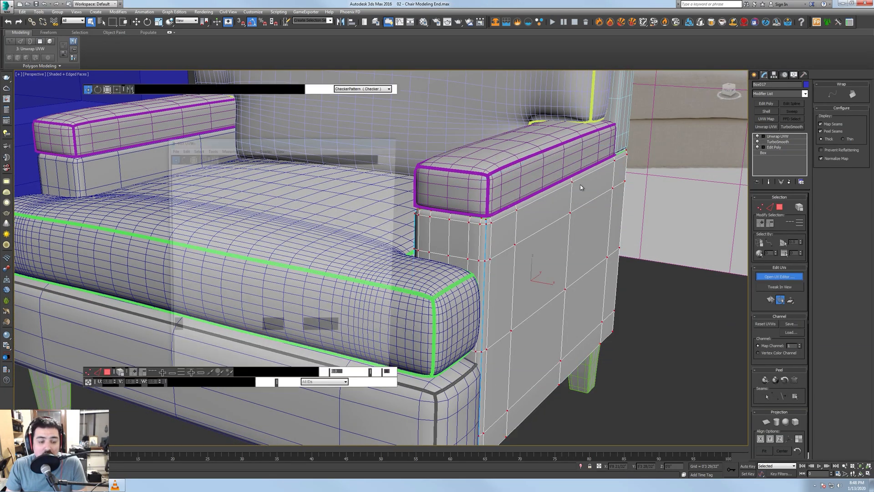
# - Select all the side panel's UV polygons and pack the overlapping islands inside the UV square
pyautogui.scroll(-2, 192, 181)
pyautogui.scroll(-3, 192, 182)
pyautogui.scroll(6, 241, 227)
pyautogui.press('2')
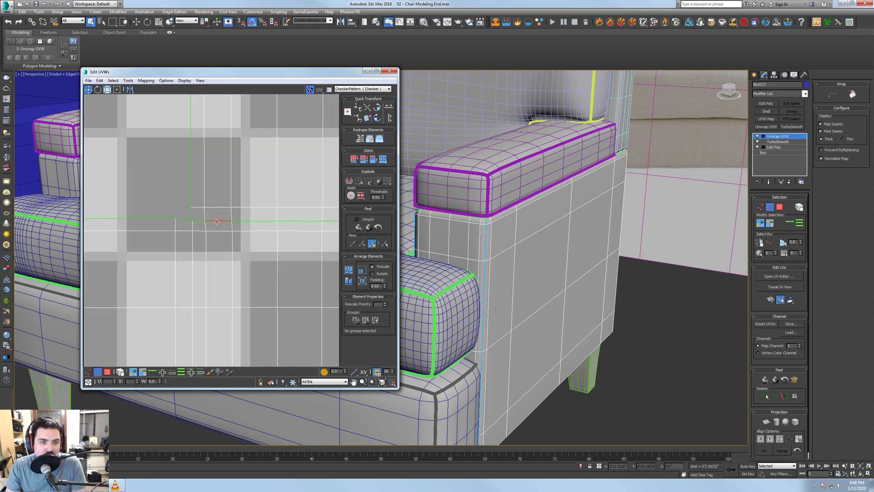
pyautogui.scroll(-5, 292, 254)
pyautogui.click(107, 371)
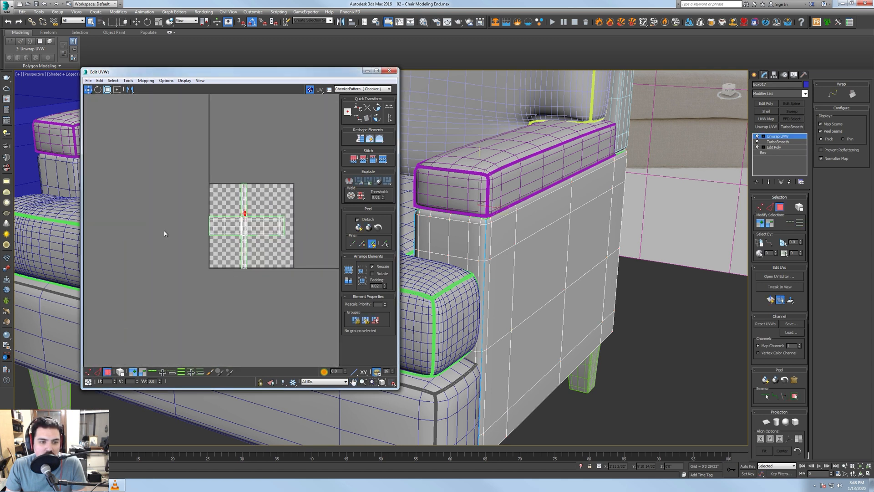
pyautogui.hotkey('ctrl', 'a')
pyautogui.click(347, 270)
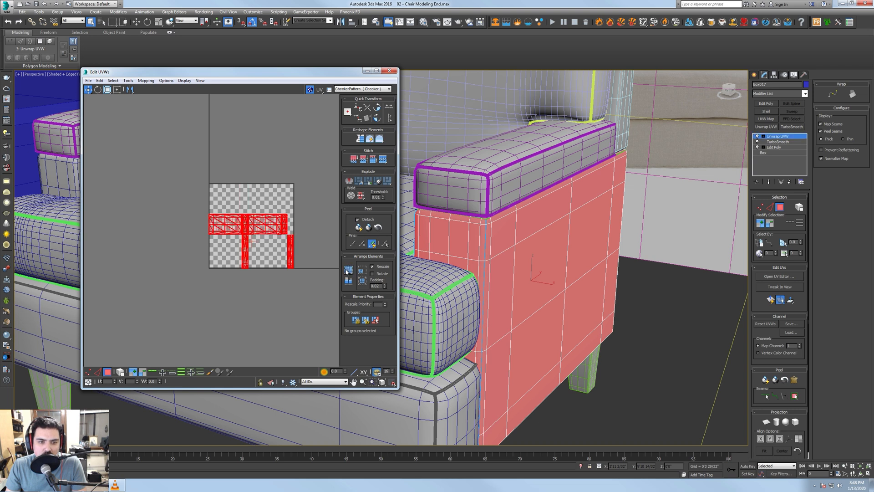
# - Try to select the edge loop where the vertical UV strip joins the wide horizontal strip
pyautogui.scroll(10, 177, 187)
pyautogui.press('2')
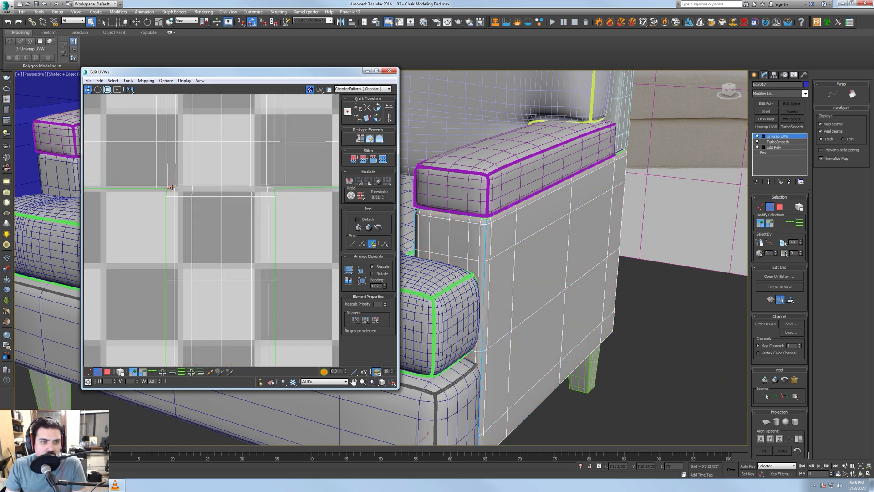
pyautogui.scroll(-8, 302, 231)
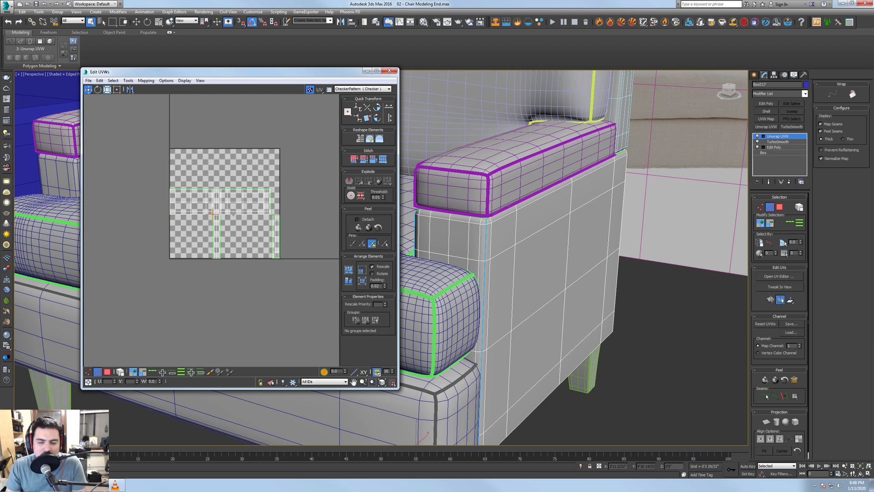
pyautogui.scroll(12, 214, 215)
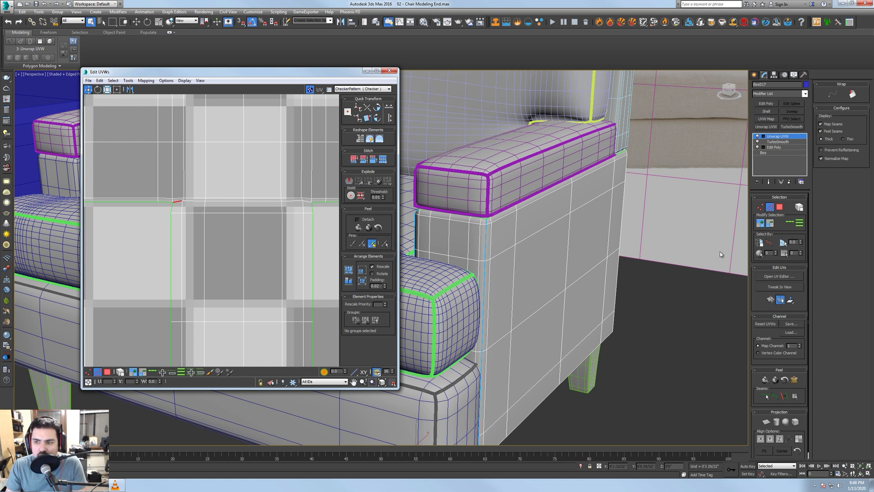
pyautogui.click(797, 222)
pyautogui.click(174, 209)
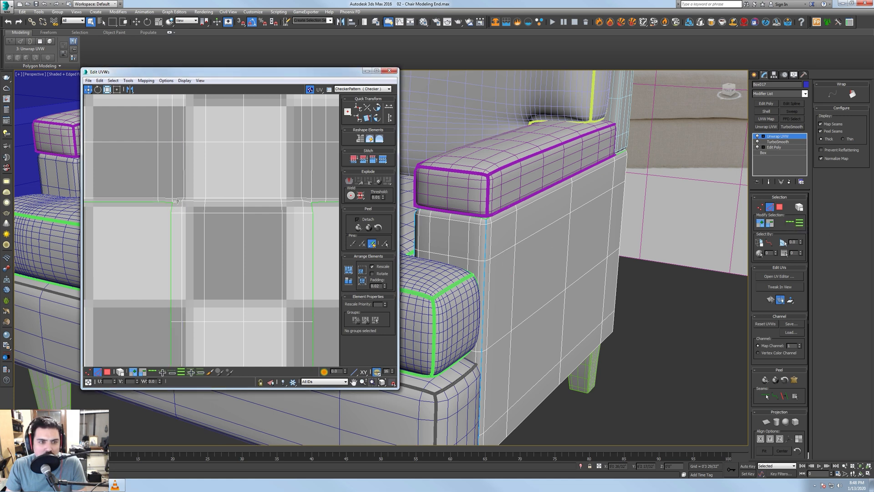
pyautogui.click(184, 201)
pyautogui.scroll(2, 182, 201)
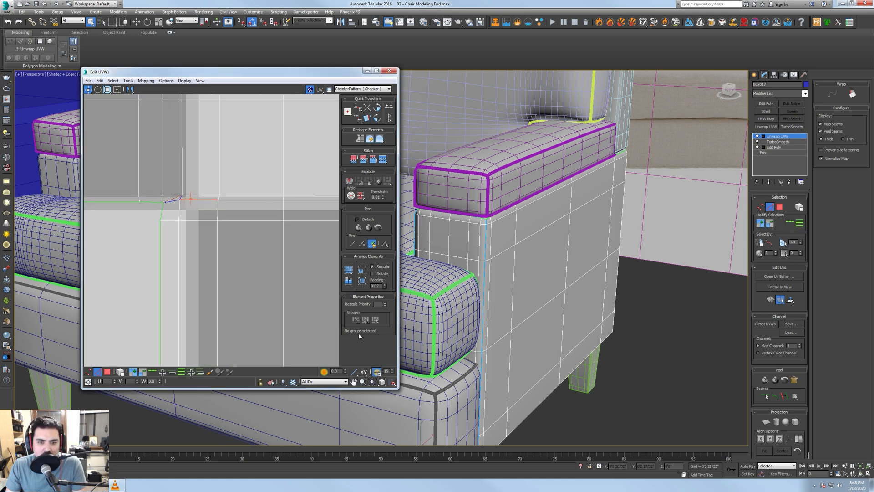
pyautogui.click(153, 374)
pyautogui.moveTo(204, 274); pyautogui.dragTo(167, 252, button='middle')
pyautogui.scroll(-3, 167, 251)
pyautogui.scroll(3, 228, 240)
pyautogui.click(312, 236)
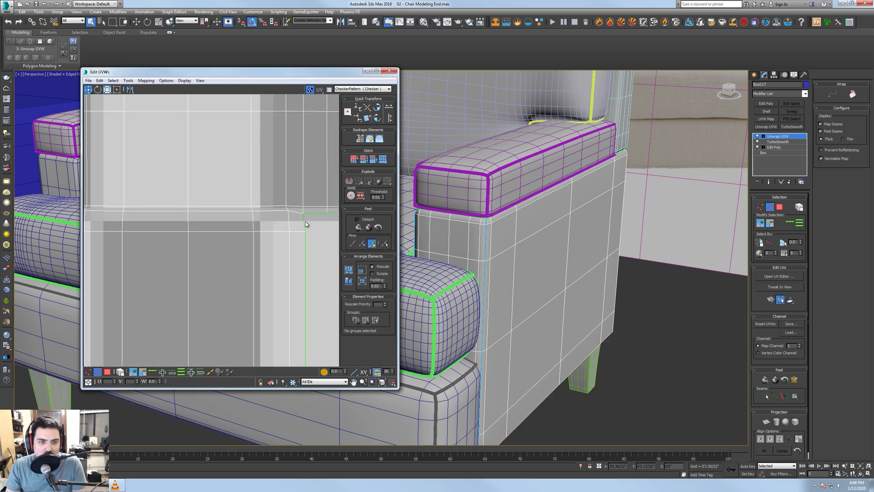
# - Select the edges joining the vertical UV strip to the wide horizontal strip and break them apart
pyautogui.keyDown('ctrl'); pyautogui.click(268, 211); pyautogui.keyUp('ctrl')
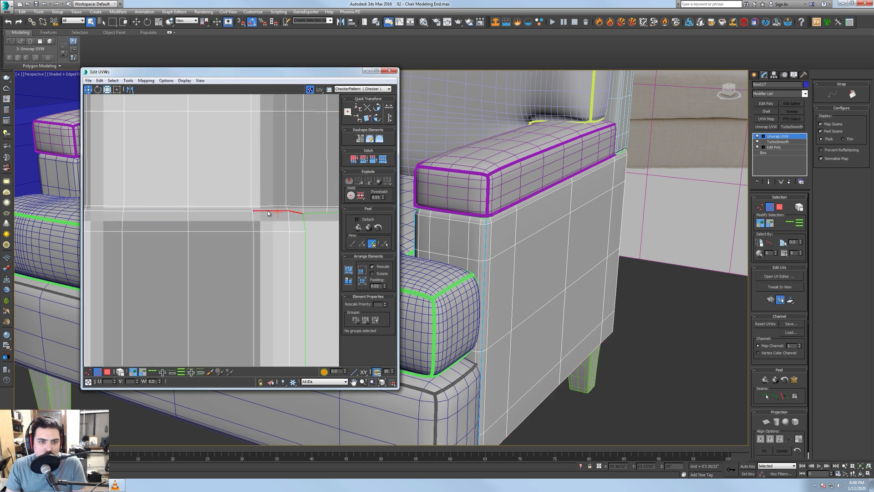
pyautogui.doubleClick(226, 212)
pyautogui.moveTo(150, 213); pyautogui.dragTo(266, 217, button='middle')
pyautogui.moveTo(260, 312); pyautogui.dragTo(216, 297, button='middle')
pyautogui.scroll(-3, 216, 297)
pyautogui.click(349, 180)
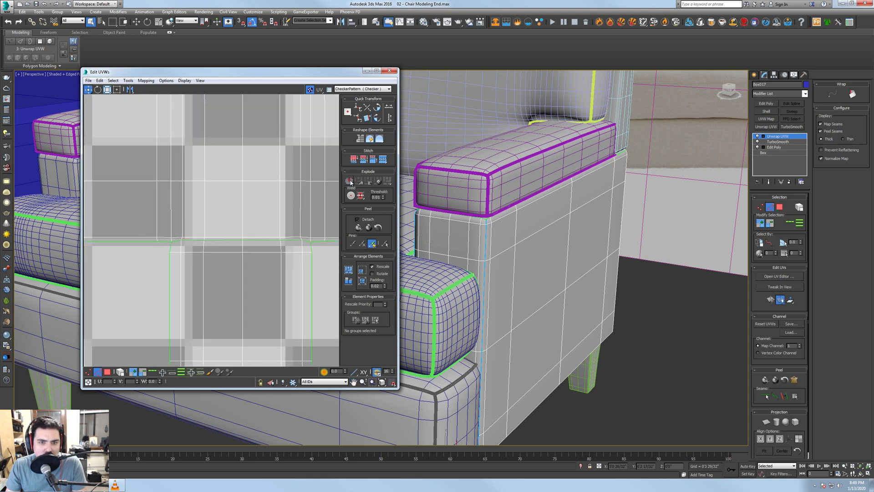
# - Select all the side panel's UV polygons, then rescale and pack the separated islands
pyautogui.scroll(-8, 218, 248)
pyautogui.click(109, 372)
pyautogui.click(108, 371)
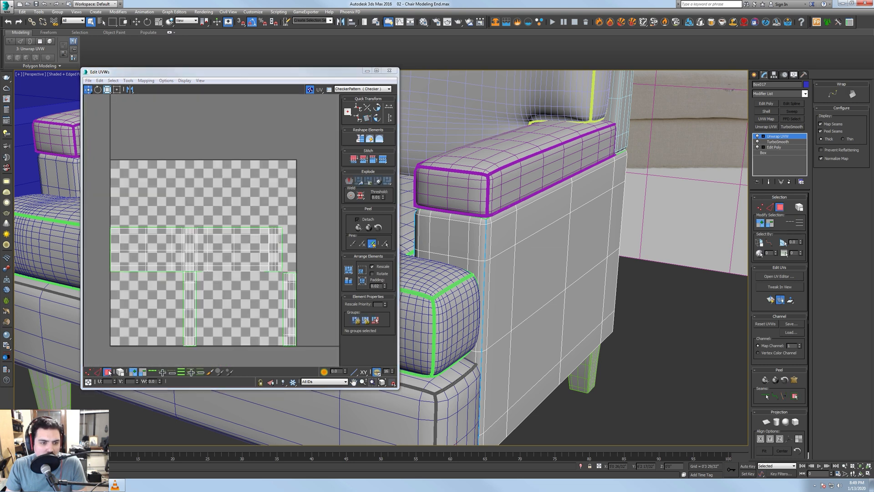
pyautogui.moveTo(121, 217); pyautogui.dragTo(309, 353)
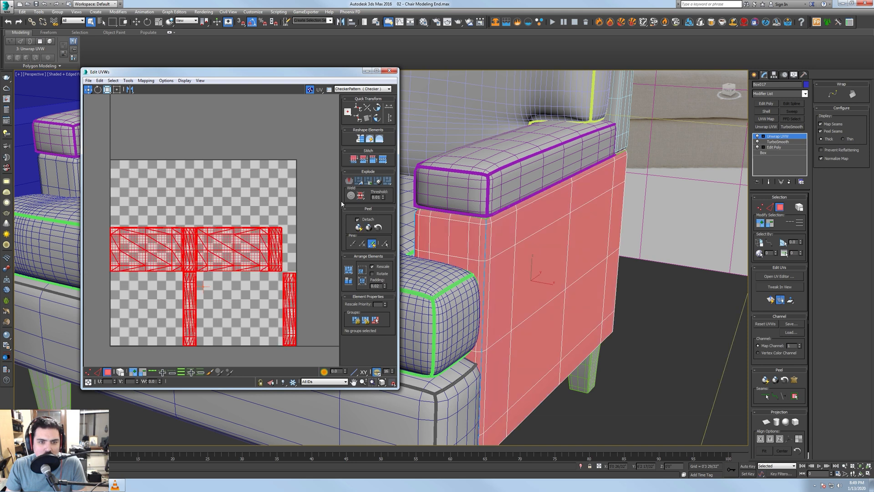
pyautogui.moveTo(110, 211); pyautogui.dragTo(305, 255)
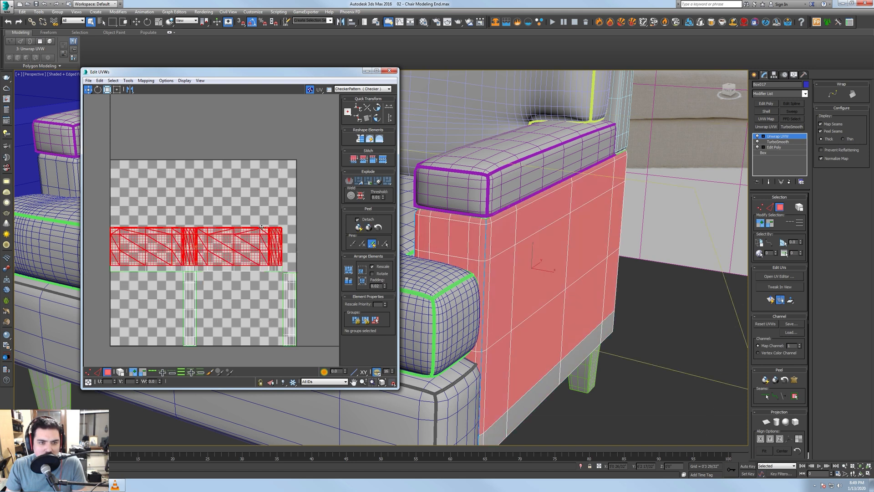
pyautogui.hotkey('ctrl', 'a')
pyautogui.click(349, 281)
pyautogui.click(349, 270)
# - Select the vertical edge loop at the side panel's outer front corner and break it into a seam
pyautogui.moveTo(182, 269); pyautogui.dragTo(169, 260, button='middle')
pyautogui.scroll(6, 200, 319)
pyautogui.click(171, 124)
pyautogui.moveTo(127, 189); pyautogui.dragTo(222, 182, button='middle')
pyautogui.scroll(2, 222, 182)
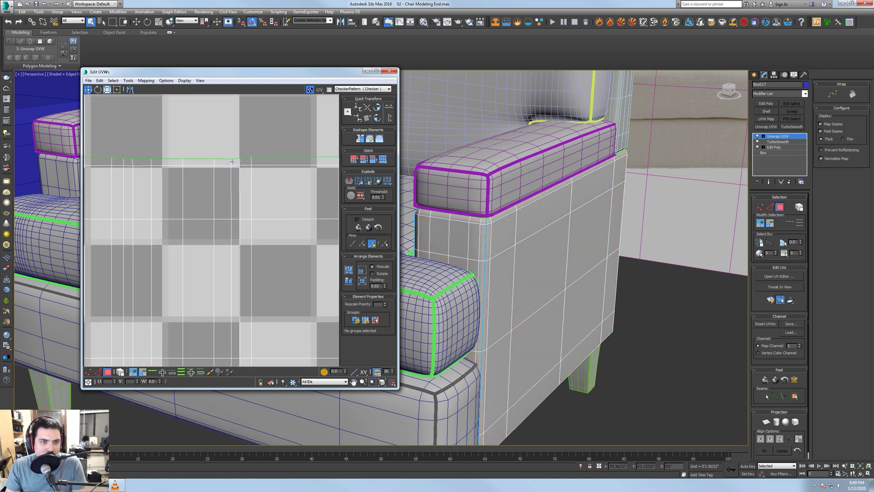
pyautogui.press('2')
pyautogui.click(252, 205)
pyautogui.scroll(-4, 292, 255)
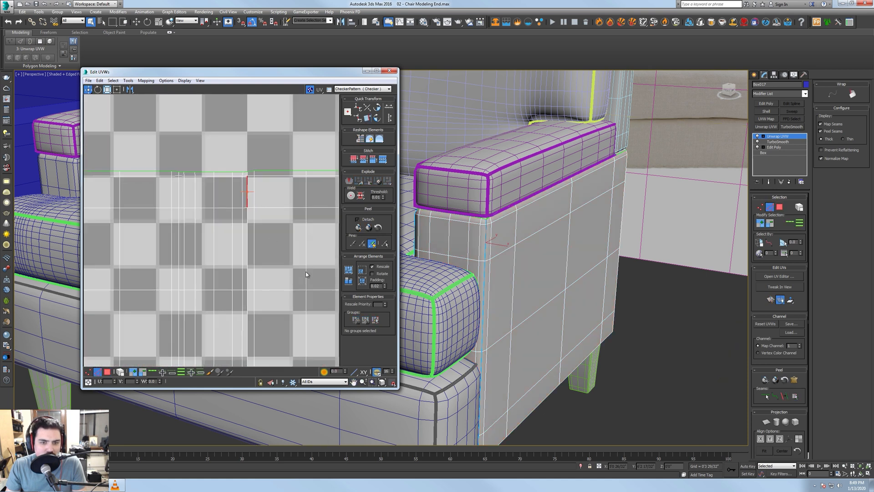
pyautogui.scroll(1, 271, 215)
pyautogui.scroll(-1, 271, 216)
pyautogui.click(152, 372)
pyautogui.click(350, 181)
# - Select the vertical edge loop at the side panel's inner front corner and break it into a seam
pyautogui.moveTo(164, 185); pyautogui.dragTo(222, 187, button='middle')
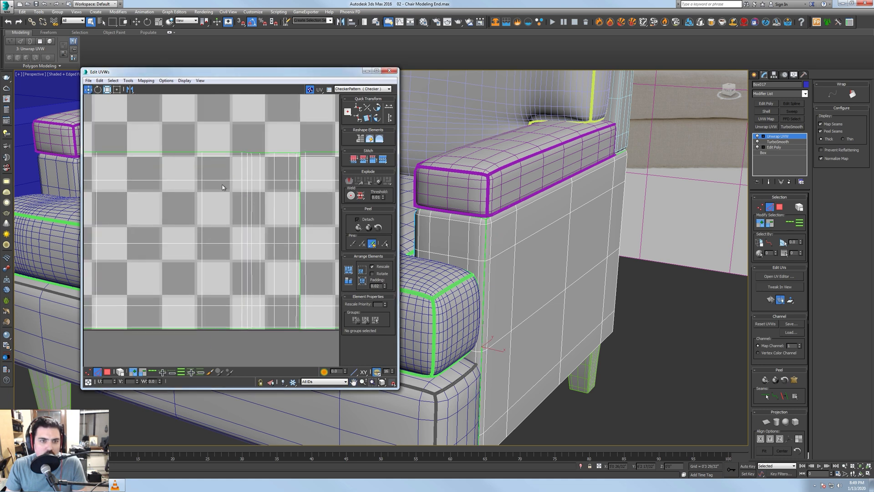
pyautogui.click(252, 169)
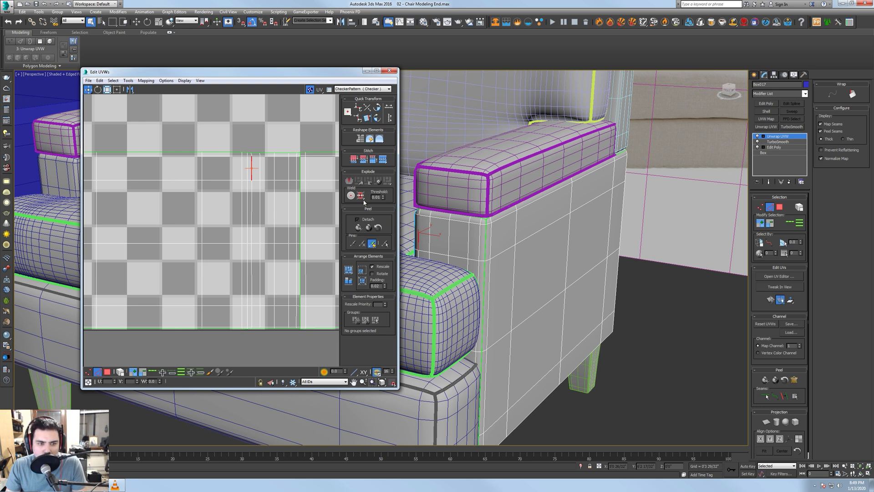
pyautogui.click(154, 372)
pyautogui.click(349, 181)
# - Select all the side panel's UV polygons, pack the islands into the UV square and close the UV editor
pyautogui.scroll(-6, 227, 214)
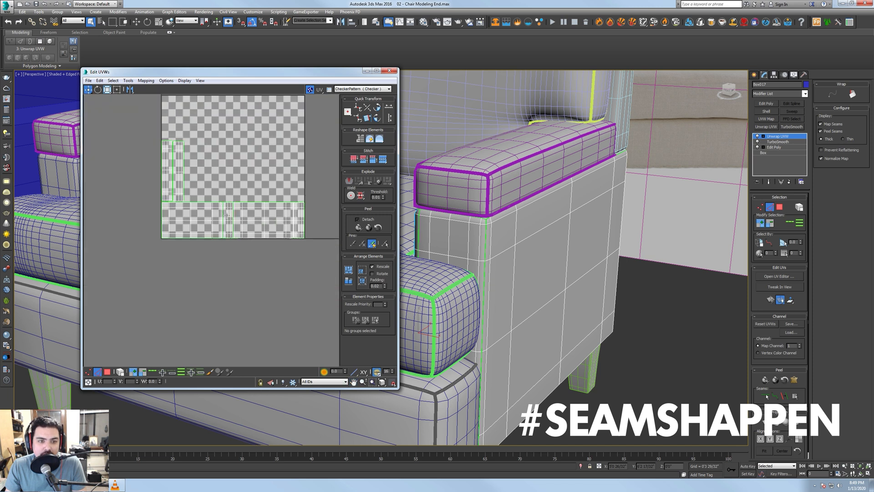
pyautogui.click(108, 372)
pyautogui.moveTo(188, 148); pyautogui.dragTo(189, 174, button='middle')
pyautogui.hotkey('ctrl', 'a')
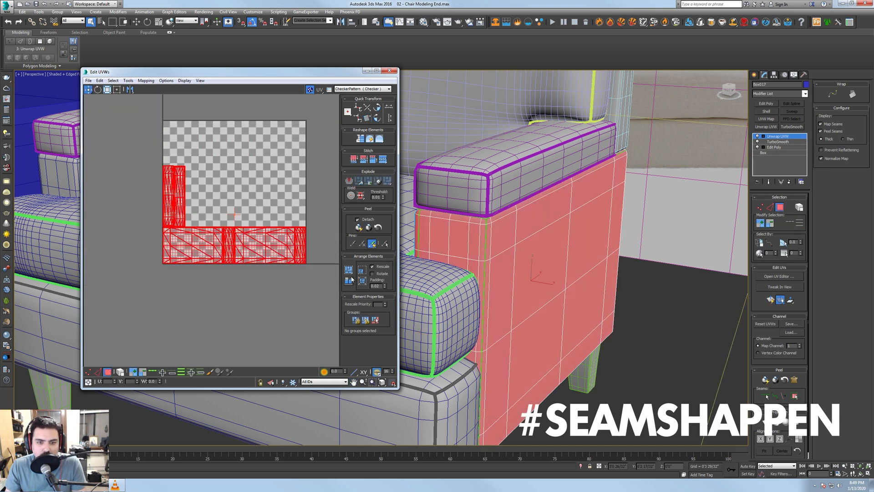
pyautogui.click(349, 270)
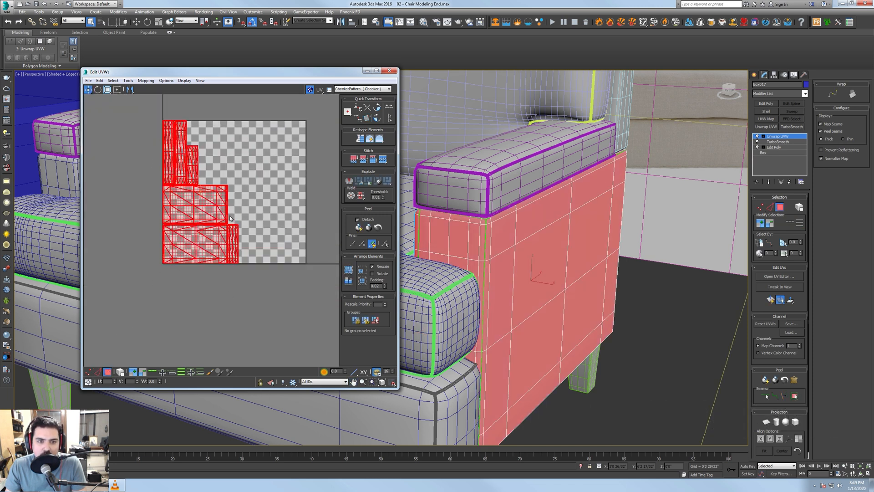
pyautogui.click(389, 71)
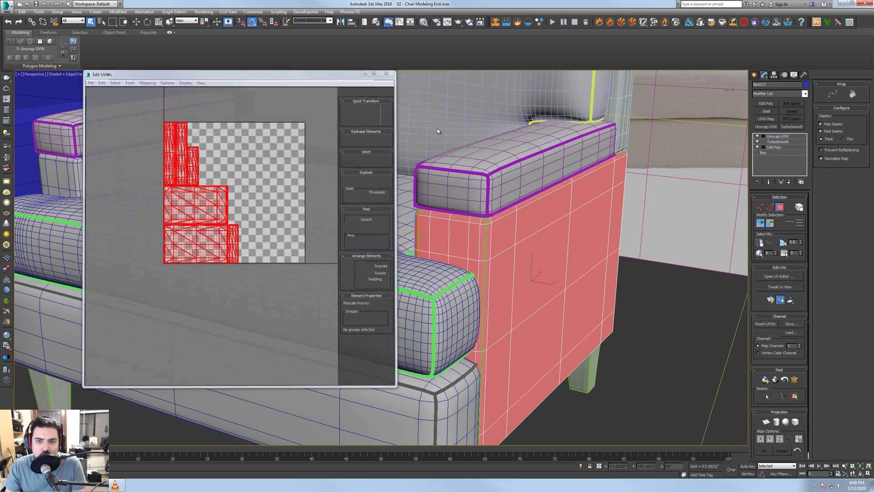
# - Leave the side panel's polygon selection and select both side panels together with both armrest pads
pyautogui.scroll(-3, 438, 129)
pyautogui.moveTo(435, 177); pyautogui.dragTo(525, 152, button='middle')
pyautogui.click(780, 208)
pyautogui.click(554, 181)
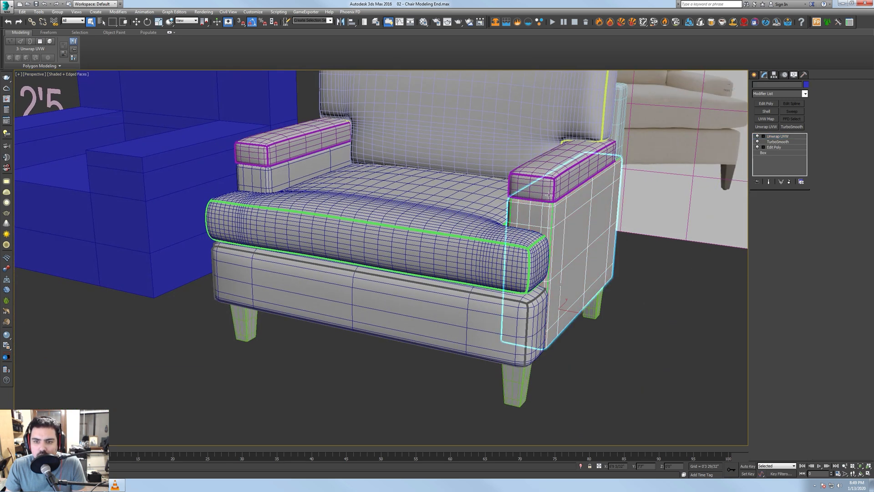
pyautogui.keyDown('ctrl'); pyautogui.click(288, 179); pyautogui.keyUp('ctrl')
pyautogui.keyDown('ctrl'); pyautogui.click(268, 158); pyautogui.keyUp('ctrl')
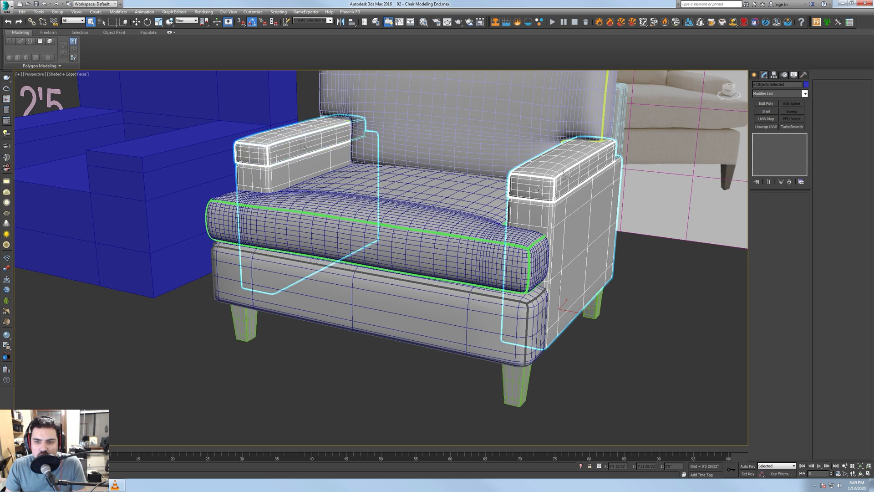
# - Select only the armrest pad above the outer side panel, open its UVs for editing and select all its UV polygons
pyautogui.click(539, 189)
pyautogui.click(556, 218)
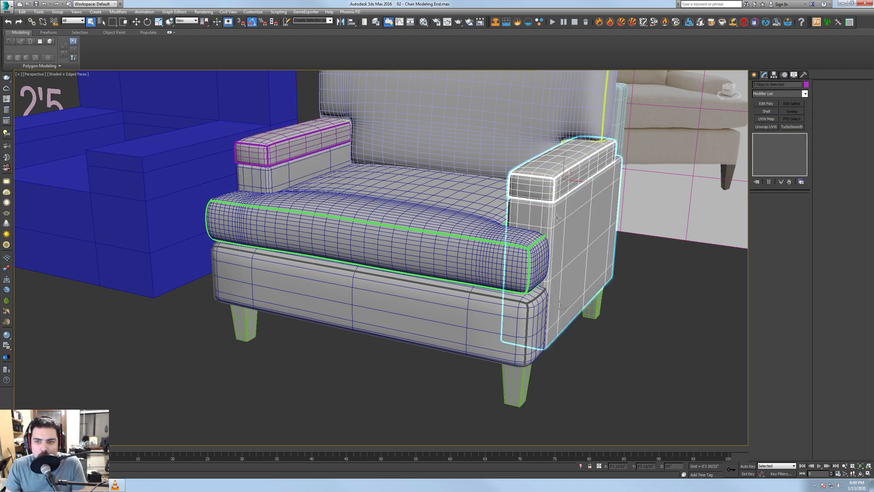
pyautogui.click(586, 235)
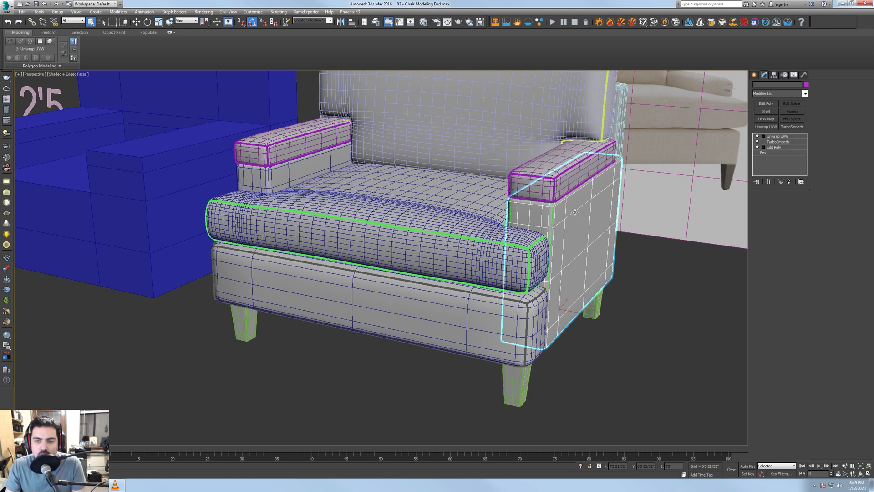
pyautogui.click(780, 277)
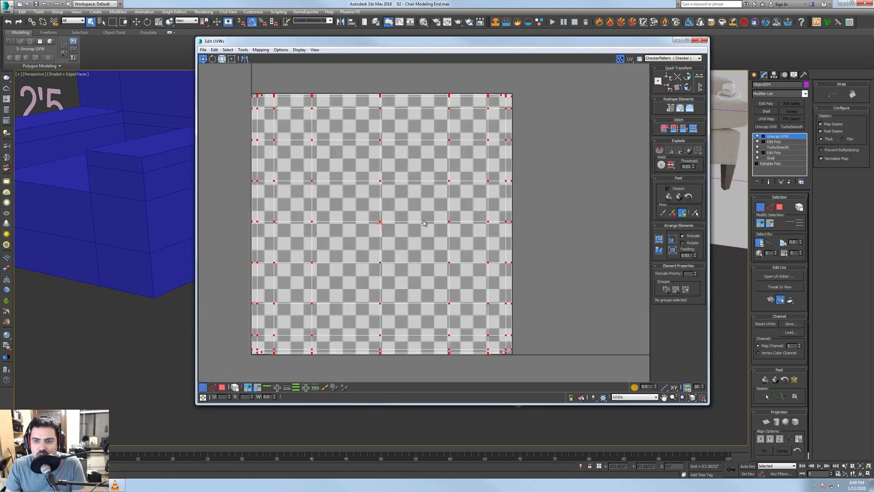
pyautogui.hotkey('ctrl', 'a')
pyautogui.scroll(-5, 242, 296)
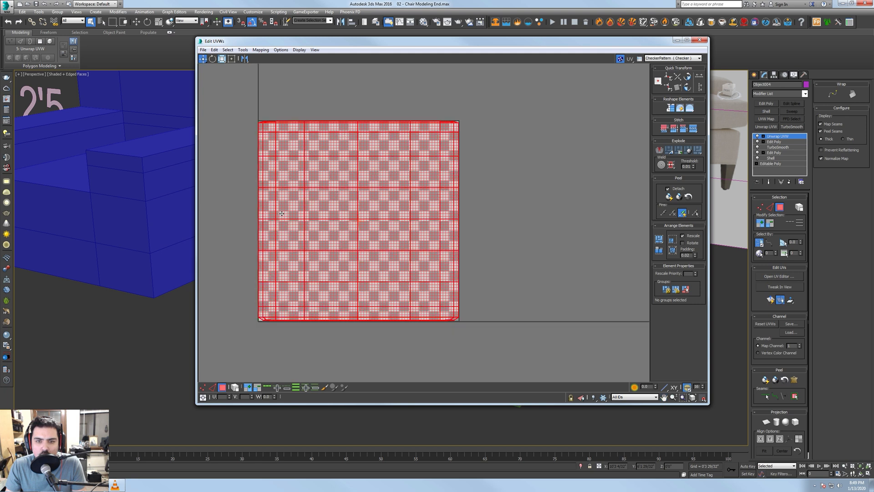
pyautogui.moveTo(579, 40); pyautogui.dragTo(444, 80)
pyautogui.scroll(5, 602, 199)
pyautogui.keyDown('alt'); pyautogui.moveTo(602, 199); pyautogui.dragTo(681, 195, button='middle'); pyautogui.keyUp('alt')
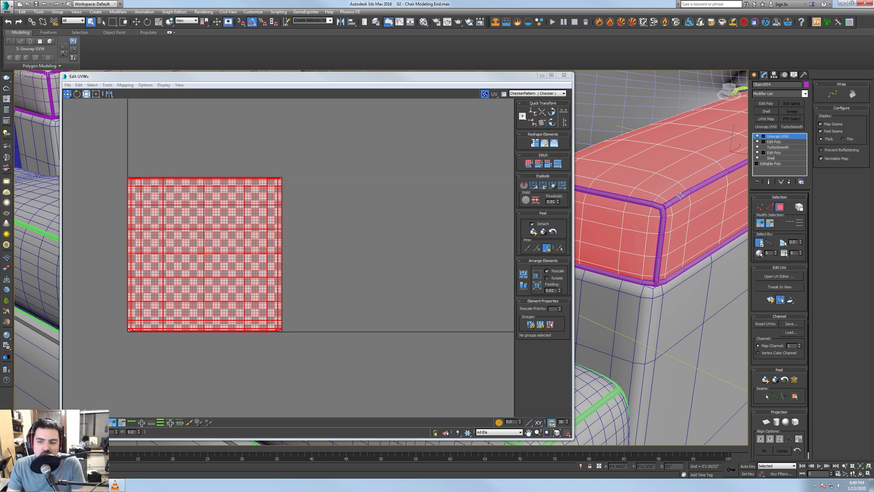
# - Close the UV editor and isolate the armrest pad in the viewport
pyautogui.click(780, 208)
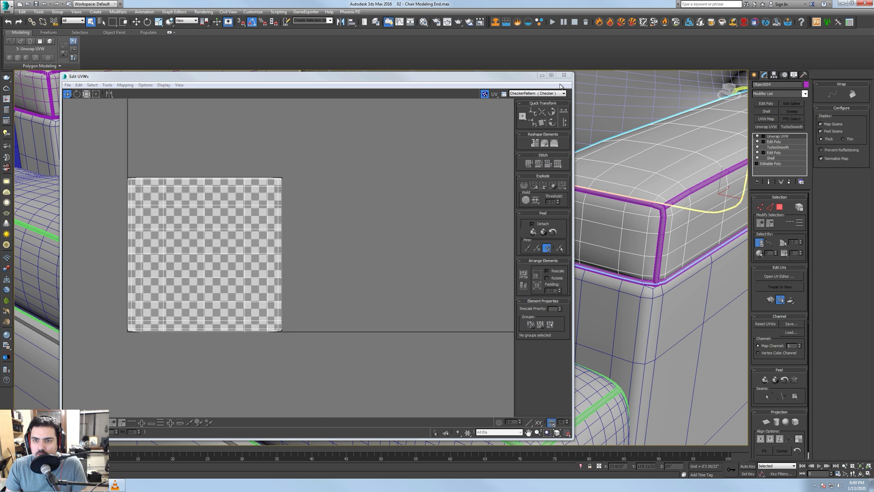
pyautogui.moveTo(686, 161); pyautogui.dragTo(647, 178, button='middle')
pyautogui.click(564, 75)
pyautogui.moveTo(716, 157); pyautogui.dragTo(581, 158, button='middle')
pyautogui.rightClick(581, 158)
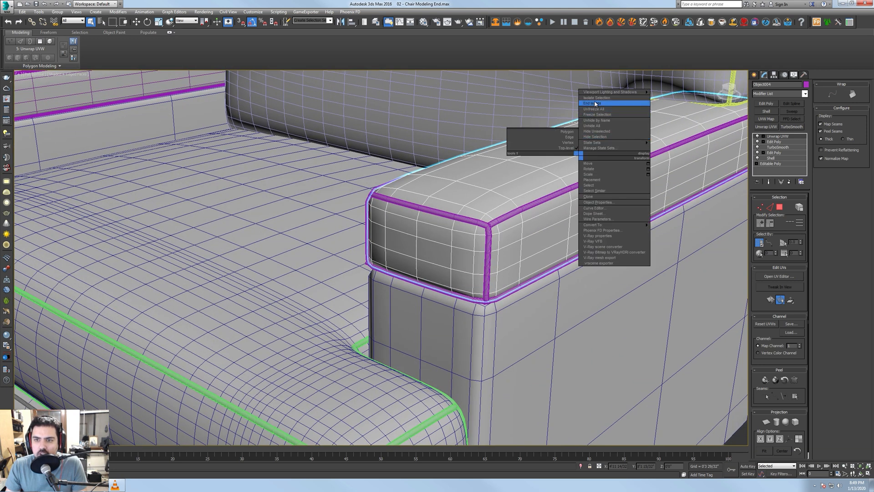
pyautogui.click(592, 122)
# - Select edges at the armrest pad's top front corner, extend them into edge loops and convert them to peel seams
pyautogui.moveTo(673, 248)
pyautogui.keyDown('alt'); pyautogui.mouseDown(button='middle')
pyautogui.moveTo(689, 250)
pyautogui.moveTo(670, 250)
pyautogui.mouseUp(button='middle'); pyautogui.keyUp('alt')
pyautogui.scroll(4, 524, 255)
pyautogui.press('2')
pyautogui.press('2')
pyautogui.press('2')
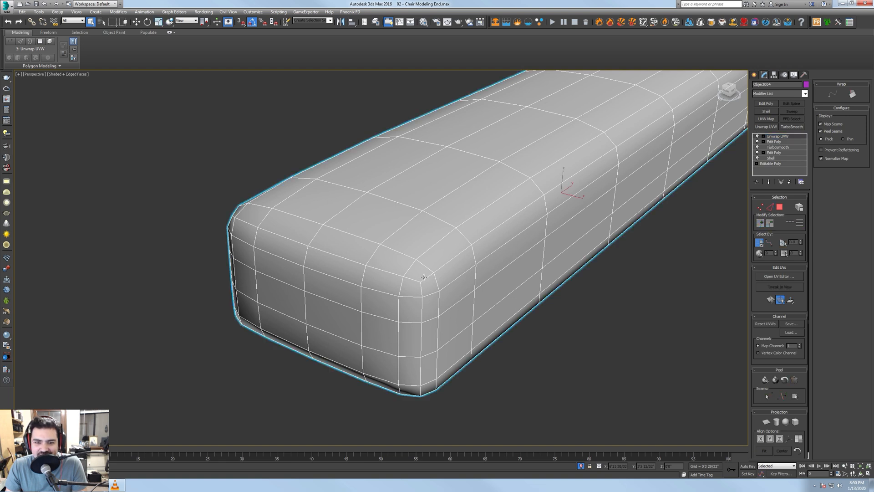
pyautogui.keyDown('alt'); pyautogui.moveTo(412, 281); pyautogui.dragTo(451, 245, button='middle'); pyautogui.keyUp('alt')
pyautogui.keyDown('ctrl'); pyautogui.click(418, 276); pyautogui.keyUp('ctrl')
pyautogui.keyDown('alt'); pyautogui.moveTo(445, 212); pyautogui.dragTo(485, 274, button='middle'); pyautogui.keyUp('alt')
pyautogui.click(789, 222)
pyautogui.scroll(-5, 433, 220)
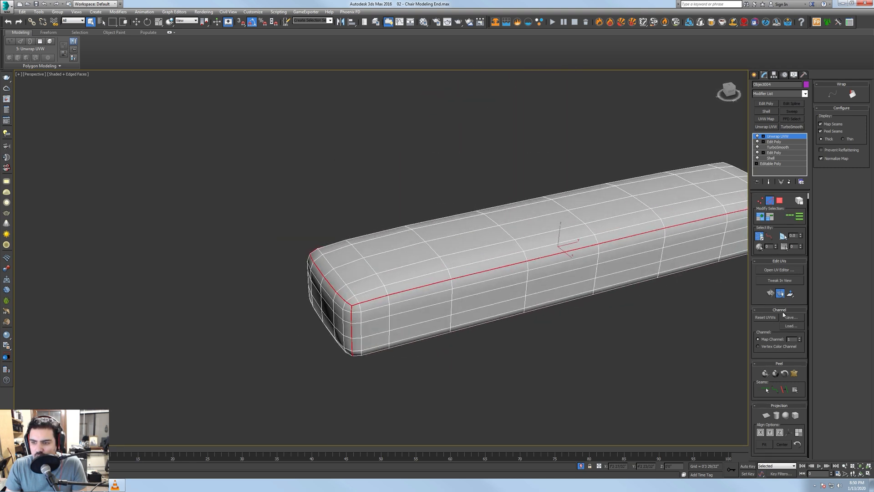
pyautogui.click(788, 390)
# - Select the short edges at the armrest pad's front corners, extend them into loops and convert them to peel seams
pyautogui.keyDown('alt'); pyautogui.moveTo(646, 321); pyautogui.dragTo(449, 251, button='middle'); pyautogui.keyUp('alt')
pyautogui.scroll(5, 565, 310)
pyautogui.click(442, 245)
pyautogui.keyDown('ctrl'); pyautogui.click(435, 253); pyautogui.keyUp('ctrl')
pyautogui.scroll(-5, 495, 277)
pyautogui.moveTo(532, 258)
pyautogui.keyDown('alt'); pyautogui.mouseDown(button='middle')
pyautogui.moveTo(576, 296)
pyautogui.moveTo(526, 255)
pyautogui.mouseUp(button='middle'); pyautogui.keyUp('alt')
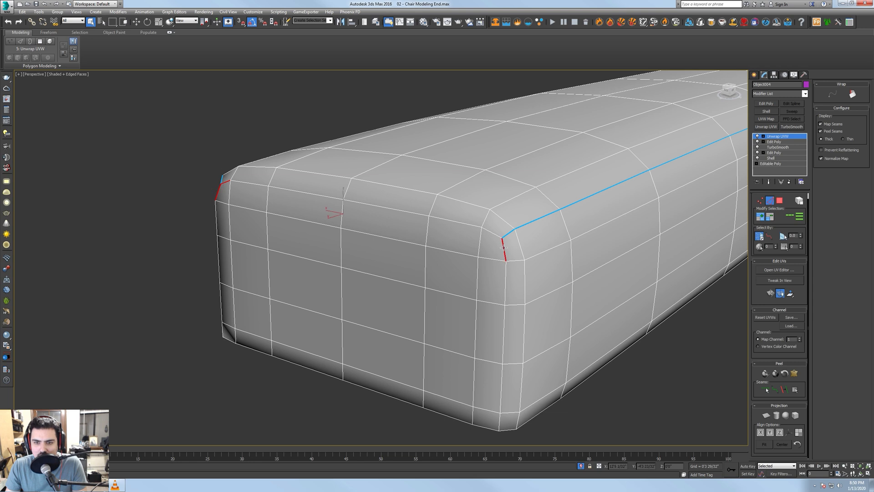
pyautogui.press('F3')
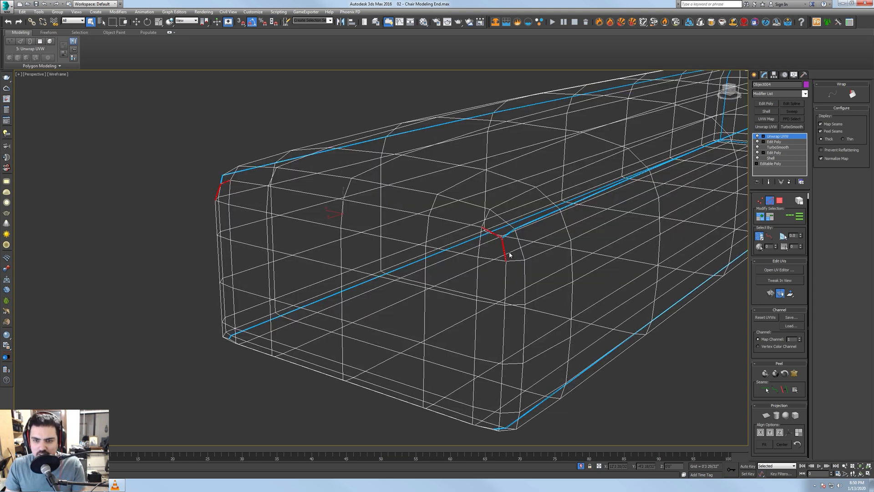
pyautogui.press('F3')
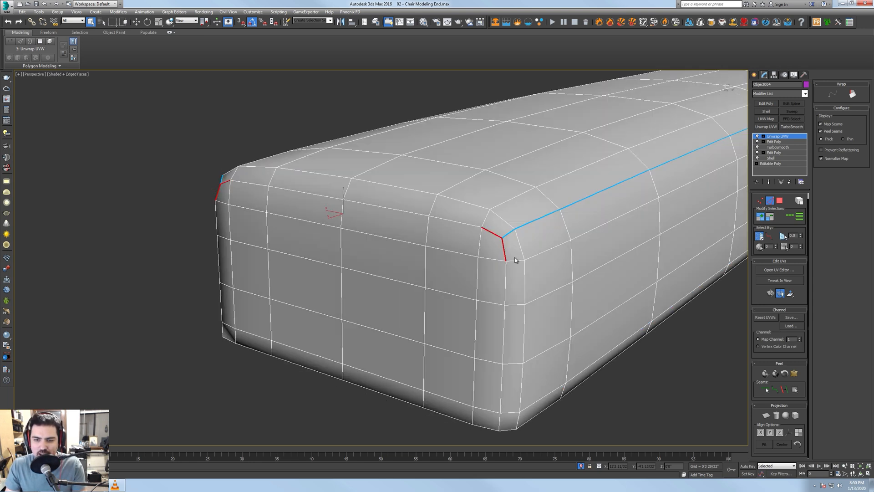
pyautogui.moveTo(493, 369)
pyautogui.keyDown('alt'); pyautogui.mouseDown(button='middle')
pyautogui.moveTo(508, 323)
pyautogui.moveTo(535, 308)
pyautogui.mouseUp(button='middle'); pyautogui.keyUp('alt')
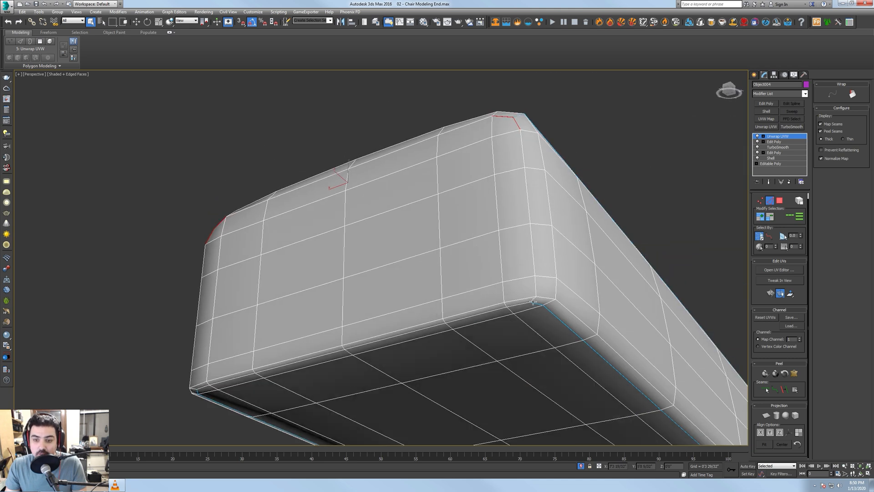
pyautogui.click(789, 216)
pyautogui.keyDown('alt'); pyautogui.moveTo(515, 291); pyautogui.dragTo(724, 284, button='middle'); pyautogui.keyUp('alt')
pyautogui.click(785, 390)
# - Select a polygon on the armrest pad's top, expand the selection to the seams and apply Quick Peel
pyautogui.scroll(-5, 575, 338)
pyautogui.keyDown('alt'); pyautogui.moveTo(578, 325); pyautogui.dragTo(542, 335, button='middle'); pyautogui.keyUp('alt')
pyautogui.keyDown('alt'); pyautogui.moveTo(542, 335); pyautogui.dragTo(646, 319, button='middle'); pyautogui.keyUp('alt')
pyautogui.click(779, 201)
pyautogui.click(710, 228)
pyautogui.moveTo(722, 228); pyautogui.dragTo(607, 283, button='middle')
pyautogui.click(793, 391)
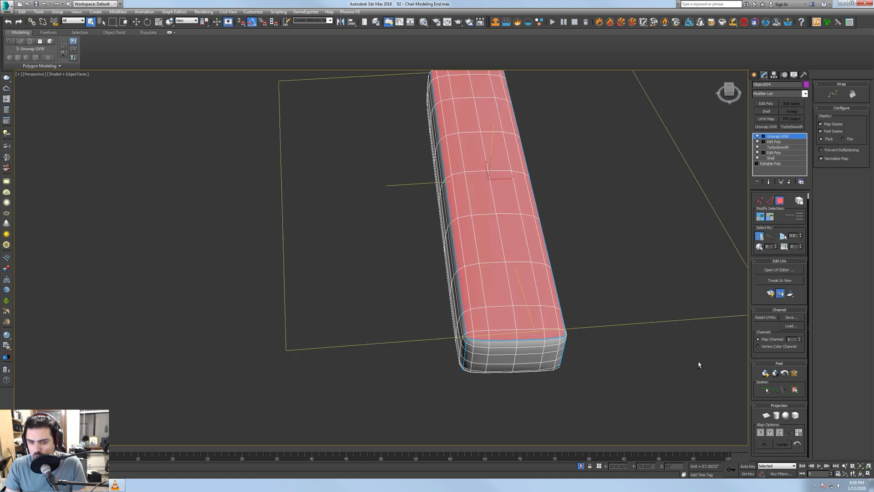
pyautogui.keyDown('alt'); pyautogui.moveTo(699, 363); pyautogui.dragTo(662, 332, button='middle'); pyautogui.keyUp('alt')
pyautogui.click(765, 373)
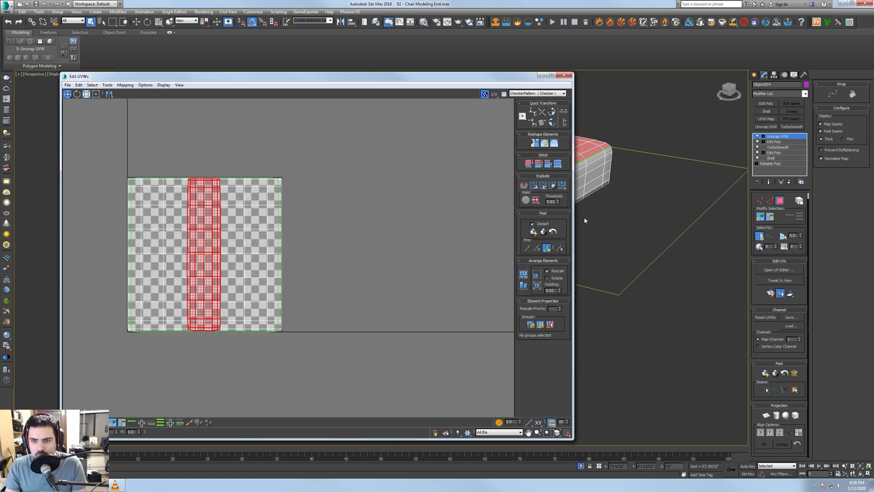
# - Expand the selection to the seams on each long side of the armrest pad and Quick Peel both sides separately
pyautogui.click(653, 195)
pyautogui.click(795, 389)
pyautogui.click(766, 373)
pyautogui.keyDown('alt'); pyautogui.moveTo(623, 318); pyautogui.dragTo(728, 296, button='middle'); pyautogui.keyUp('alt')
pyautogui.click(721, 246)
pyautogui.click(795, 390)
pyautogui.click(766, 373)
# - Expand the selection to the seams on the armrest pad's rear end and underside, and Quick Peel each one
pyautogui.keyDown('alt'); pyautogui.moveTo(631, 353); pyautogui.dragTo(656, 273, button='middle'); pyautogui.keyUp('alt')
pyautogui.click(686, 204)
pyautogui.click(791, 388)
pyautogui.click(765, 374)
pyautogui.click(690, 246)
pyautogui.click(679, 240)
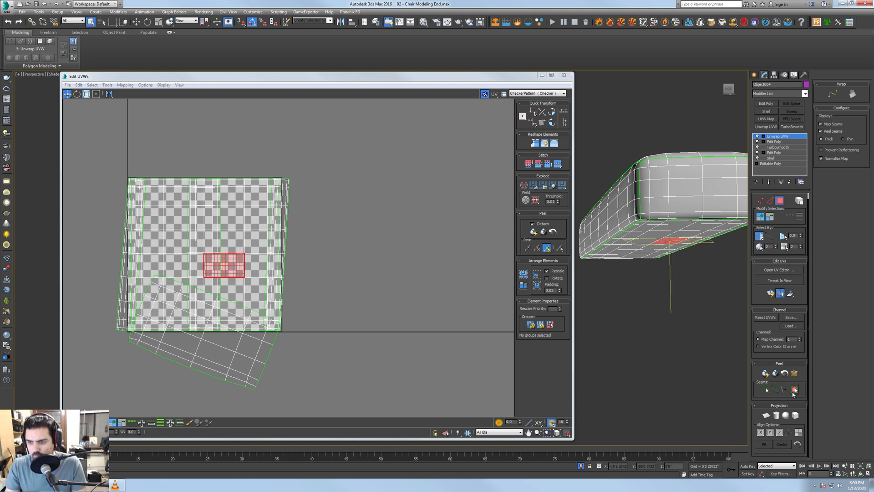
pyautogui.click(795, 390)
pyautogui.click(766, 373)
# - Select the armrest pad's front end face up to its seams and apply Quick Peel
pyautogui.keyDown('alt'); pyautogui.moveTo(633, 318); pyautogui.dragTo(648, 282, button='middle'); pyautogui.keyUp('alt')
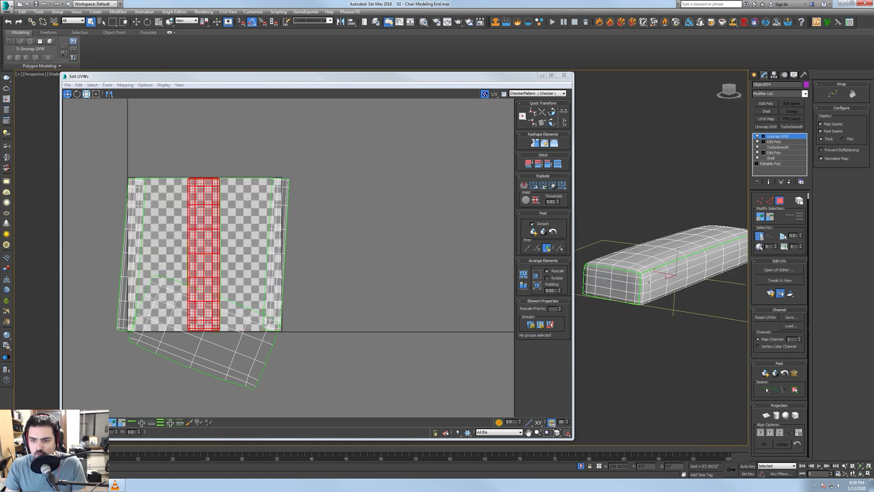
pyautogui.click(637, 283)
pyautogui.click(795, 389)
pyautogui.click(765, 374)
# - Select all the armrest pad's UV islands, then rescale and pack them into the UV square
pyautogui.scroll(-3, 326, 273)
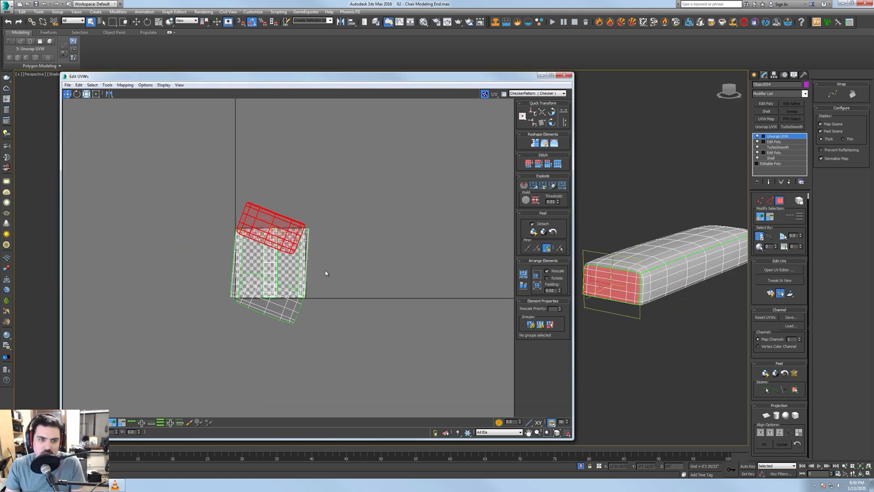
pyautogui.moveTo(201, 173); pyautogui.dragTo(400, 373)
pyautogui.click(524, 286)
pyautogui.click(524, 274)
pyautogui.scroll(3, 298, 267)
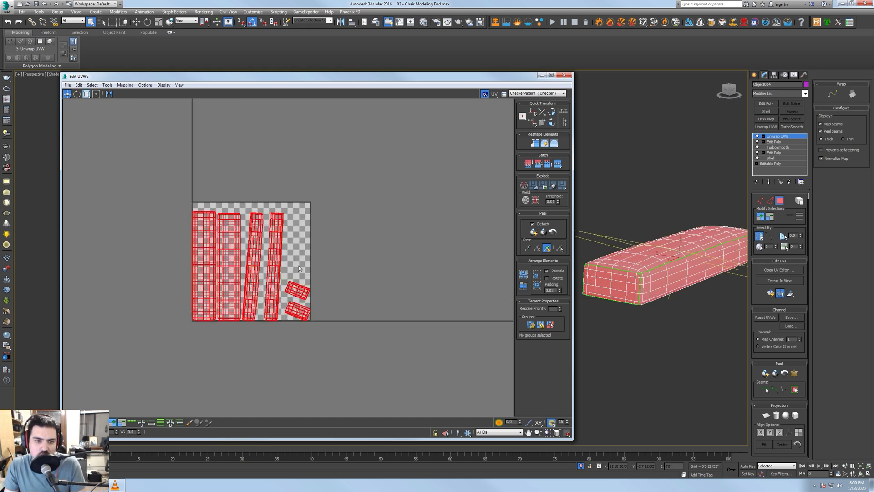
# - Try to straighten the third long UV island by aligning it to one of its edges
pyautogui.scroll(5, 298, 266)
pyautogui.press('2')
pyautogui.click(259, 264)
pyautogui.click(543, 123)
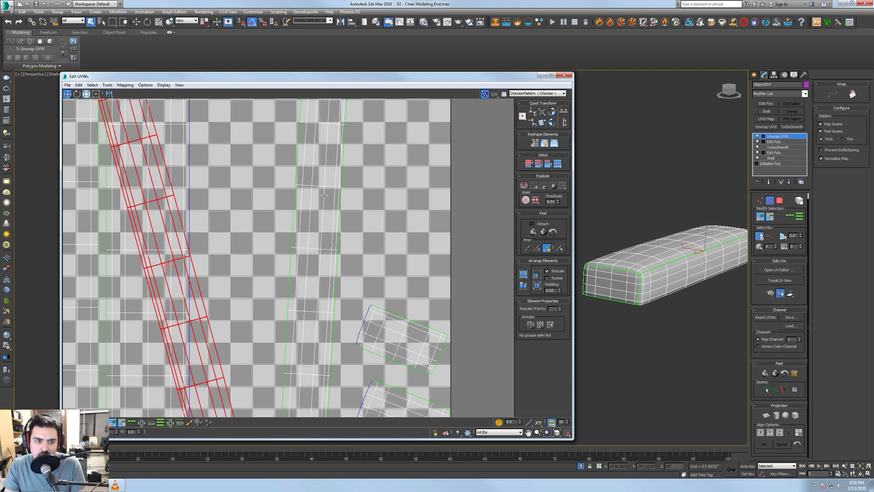
pyautogui.scroll(-5, 324, 194)
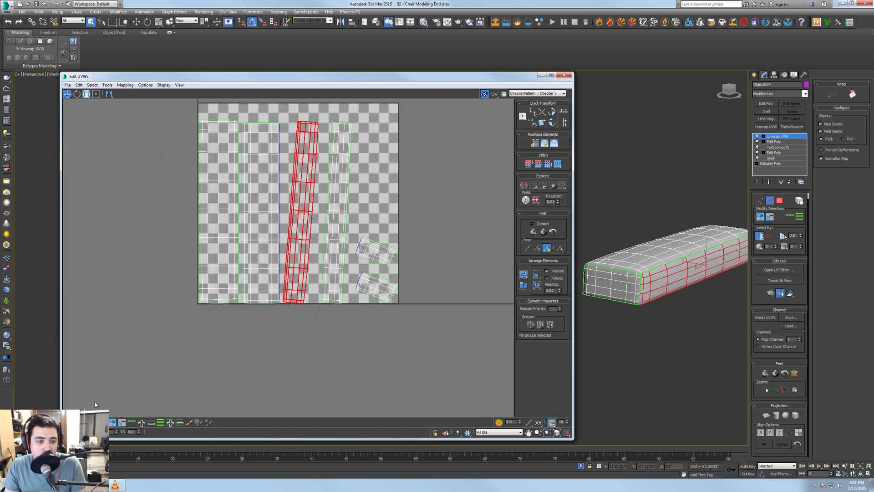
# - Straighten the third long UV island by selecting one of its lengthwise edges and aligning the island to it
pyautogui.moveTo(256, 81); pyautogui.dragTo(326, 68)
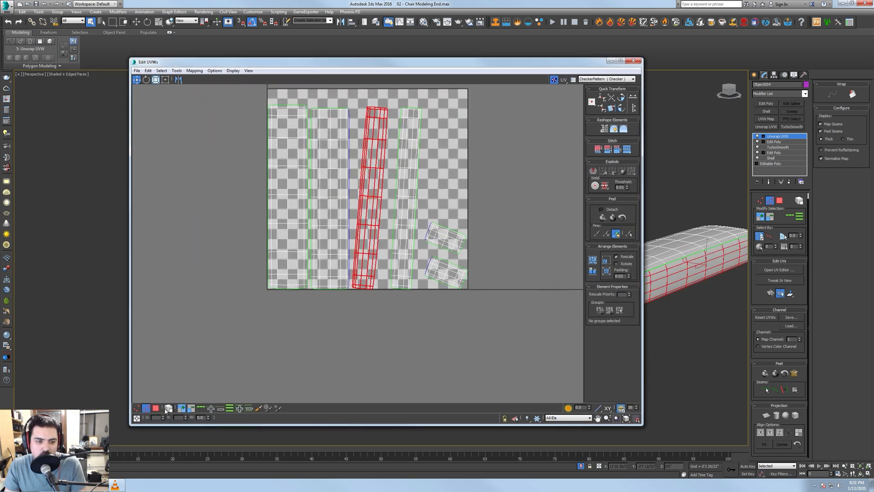
pyautogui.click(382, 213)
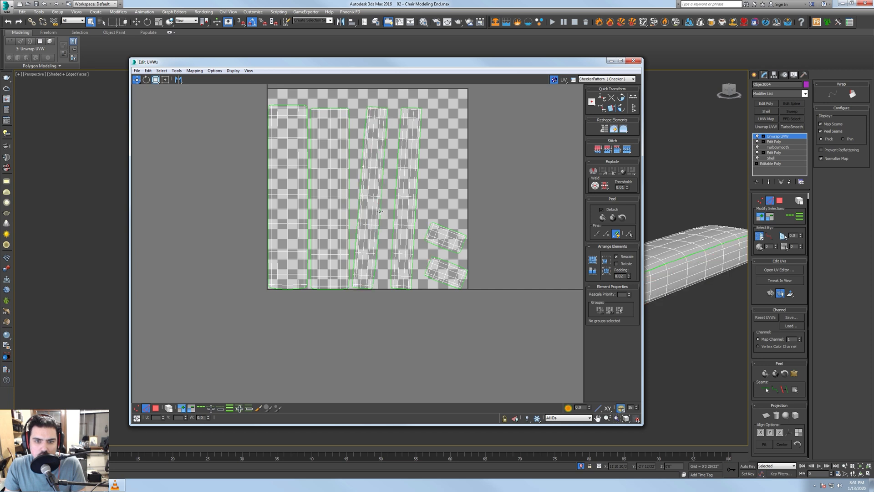
pyautogui.click(612, 111)
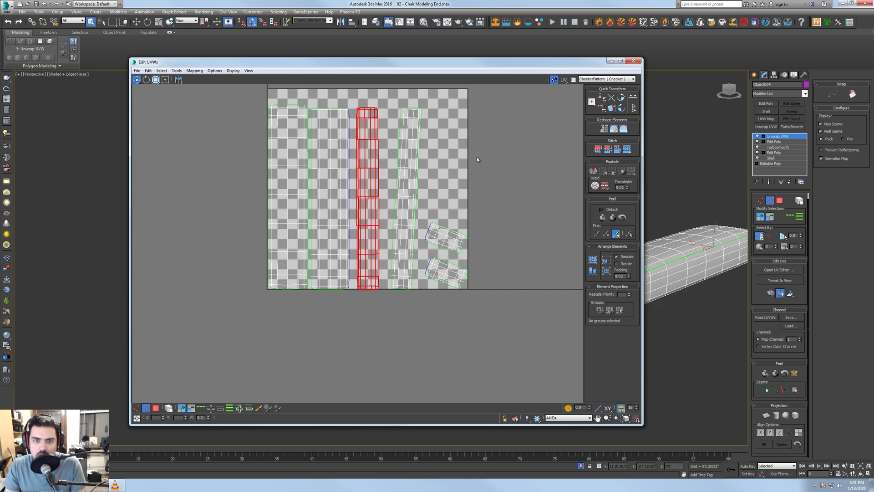
# - Align the fourth long UV island to its lengthwise edges, one on each side
pyautogui.click(419, 158)
pyautogui.click(612, 108)
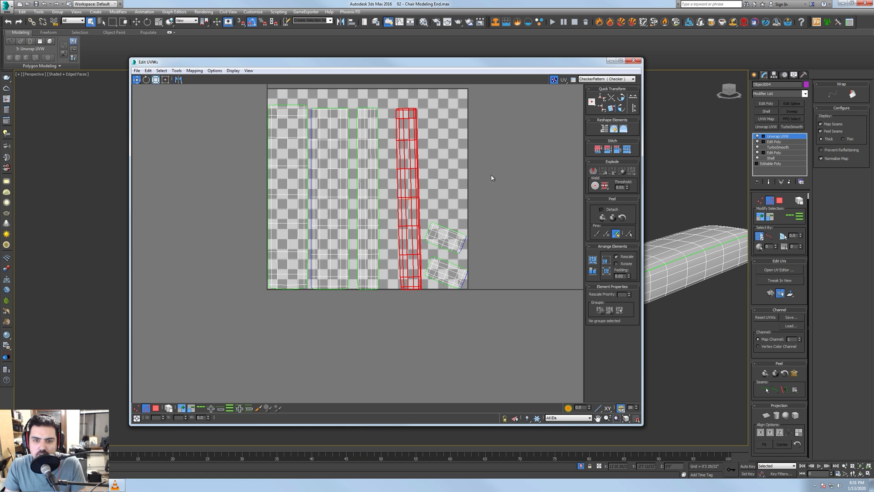
pyautogui.scroll(5, 397, 176)
pyautogui.click(392, 179)
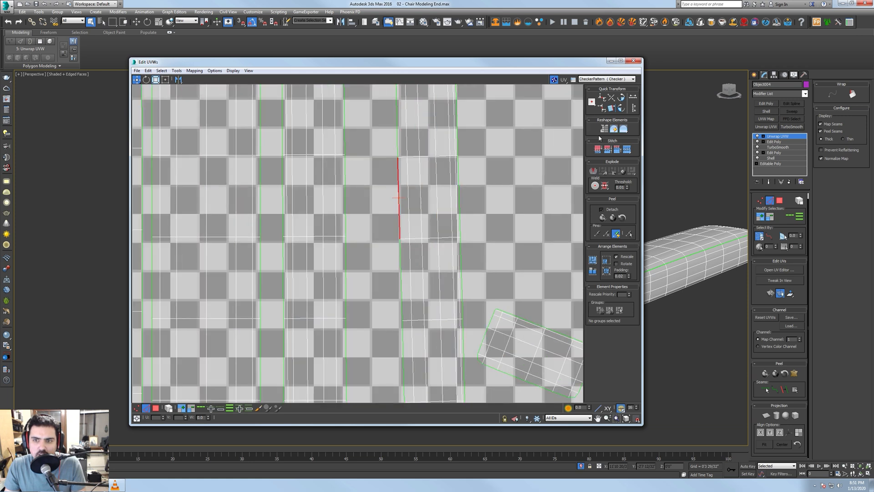
pyautogui.click(612, 109)
pyautogui.scroll(-5, 385, 176)
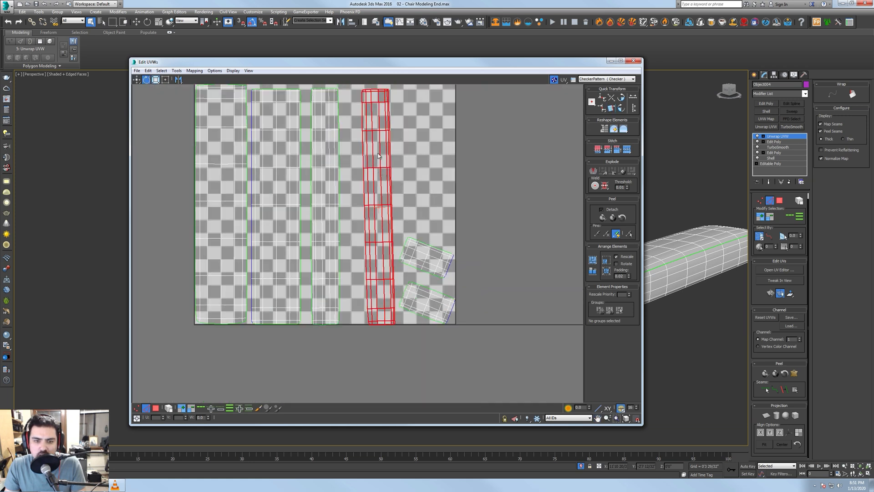
# - Select the fourth long UV island as a polygon element, rotate it upright and move it beside the third island
pyautogui.click(156, 408)
pyautogui.click(169, 408)
pyautogui.click(403, 217)
pyautogui.click(383, 152)
pyautogui.moveTo(384, 152); pyautogui.dragTo(360, 118)
pyautogui.click(255, 27)
pyautogui.press('w')
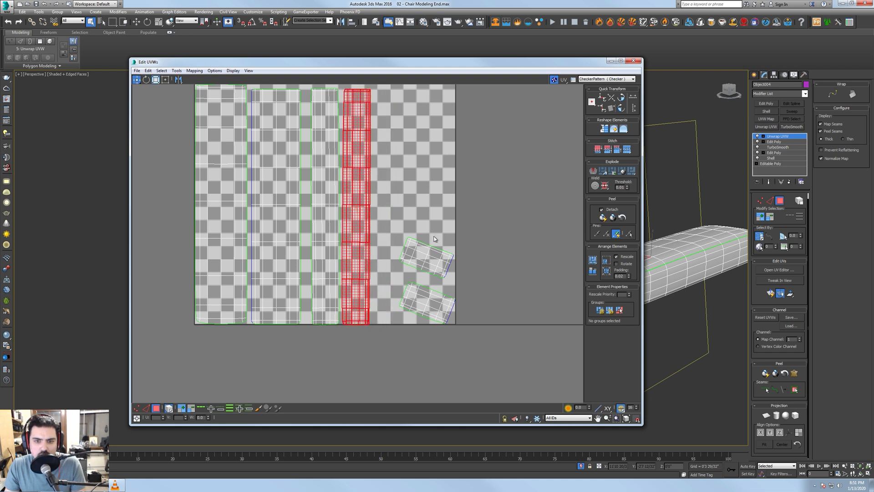
# - Straighten the upper small end-face island horizontally by aligning it to its upper long edge
pyautogui.scroll(3, 434, 237)
pyautogui.press('2')
pyautogui.click(412, 253)
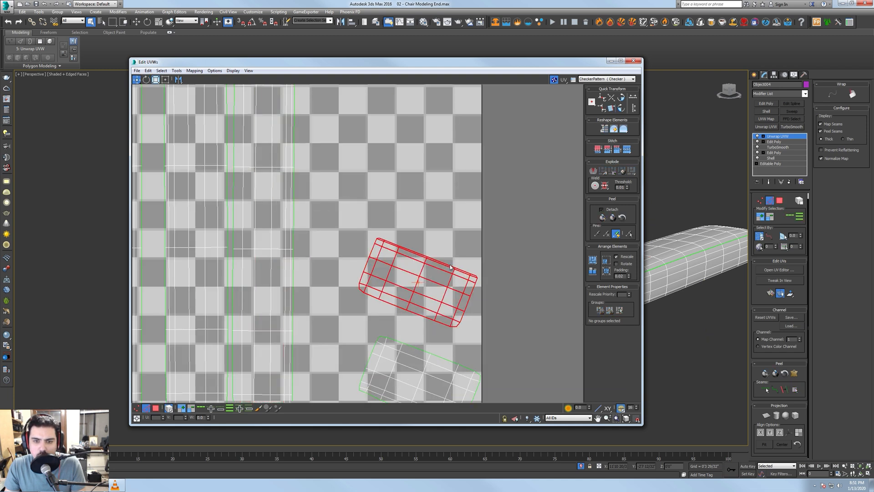
pyautogui.scroll(3, 450, 267)
pyautogui.click(394, 230)
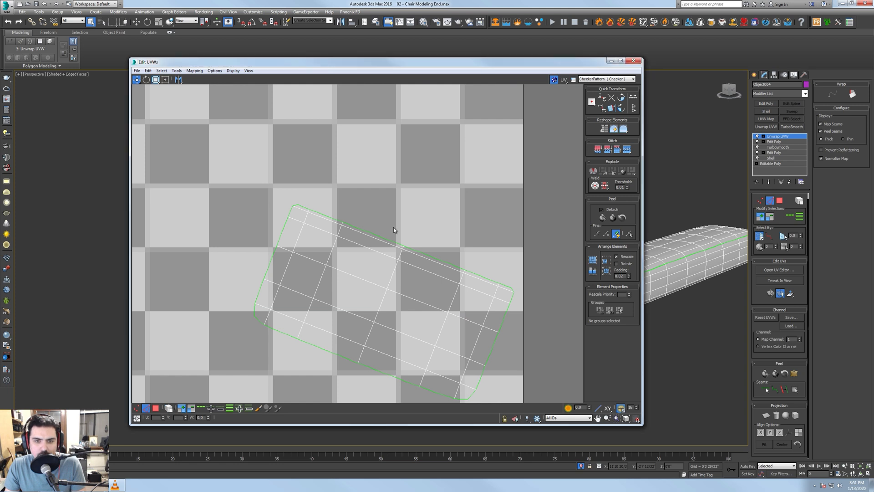
pyautogui.click(613, 107)
pyautogui.scroll(-3, 460, 196)
pyautogui.moveTo(460, 195); pyautogui.dragTo(410, 159, button='middle')
# - Straighten the lower small end-face island horizontally by aligning it to one of its long edges
pyautogui.click(356, 338)
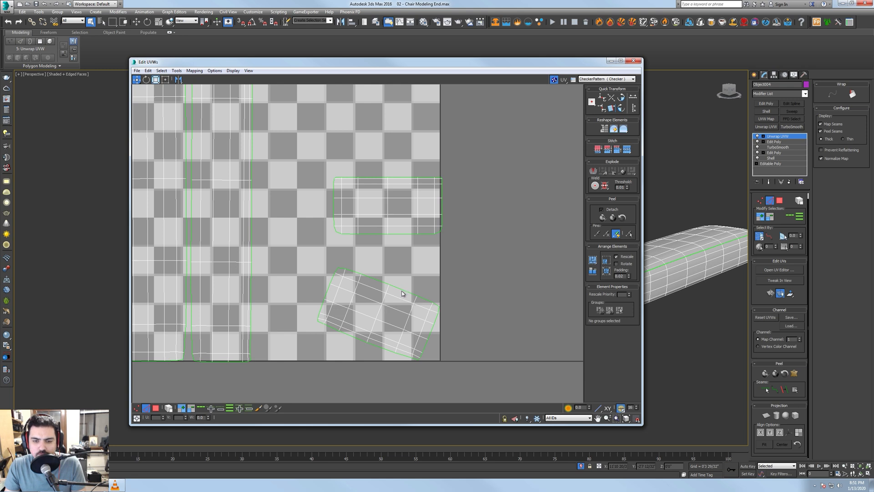
pyautogui.click(612, 110)
pyautogui.scroll(-6, 429, 196)
pyautogui.moveTo(375, 168); pyautogui.dragTo(381, 195, button='middle')
pyautogui.scroll(1, 381, 195)
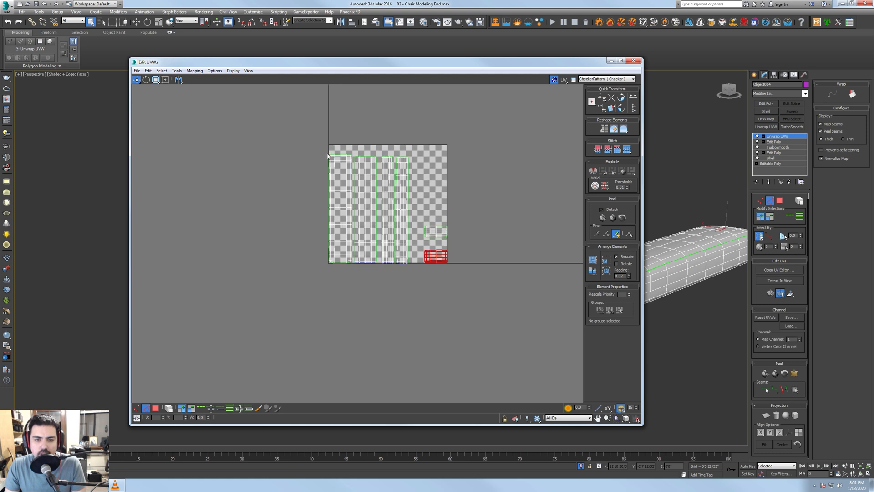
# - Select all the armrest pad's UV islands as polygons, pack them together and close the UV editor
pyautogui.moveTo(328, 156); pyautogui.dragTo(525, 309)
pyautogui.click(155, 408)
pyautogui.click(169, 408)
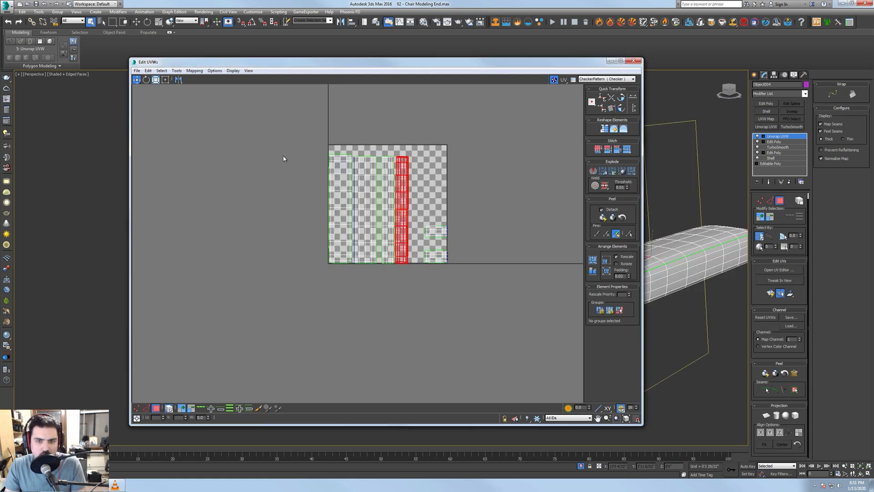
pyautogui.moveTo(284, 157); pyautogui.dragTo(542, 348)
pyautogui.click(593, 258)
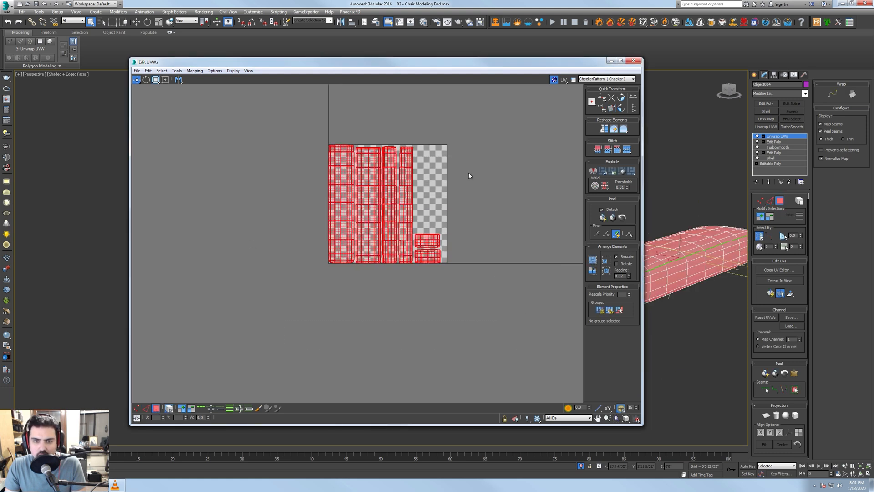
pyautogui.click(633, 60)
pyautogui.click(781, 200)
# - End the isolation of the armrest pad and select the piping that runs around its edges
pyautogui.keyDown('alt'); pyautogui.moveTo(610, 249); pyautogui.dragTo(557, 249, button='middle'); pyautogui.keyUp('alt')
pyautogui.rightClick(556, 249)
pyautogui.click(581, 200)
pyautogui.keyDown('alt'); pyautogui.moveTo(510, 209); pyautogui.dragTo(446, 210, button='middle'); pyautogui.keyUp('alt')
pyautogui.click(445, 210)
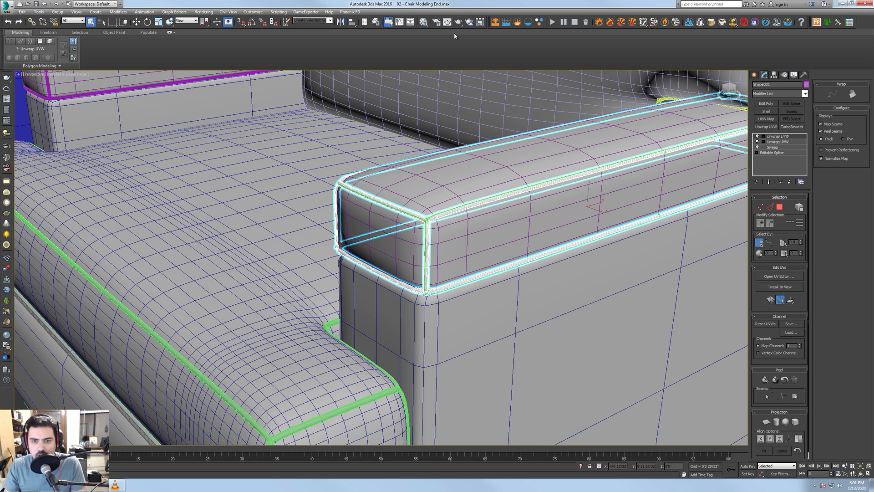
# - Delete the duplicate Unwrap UVW modifier from the armrest piping and open the piping's UVs in the UV editor
pyautogui.moveTo(542, 214); pyautogui.dragTo(449, 221, button='middle')
pyautogui.rightClick(766, 142)
pyautogui.click(788, 150)
pyautogui.click(781, 276)
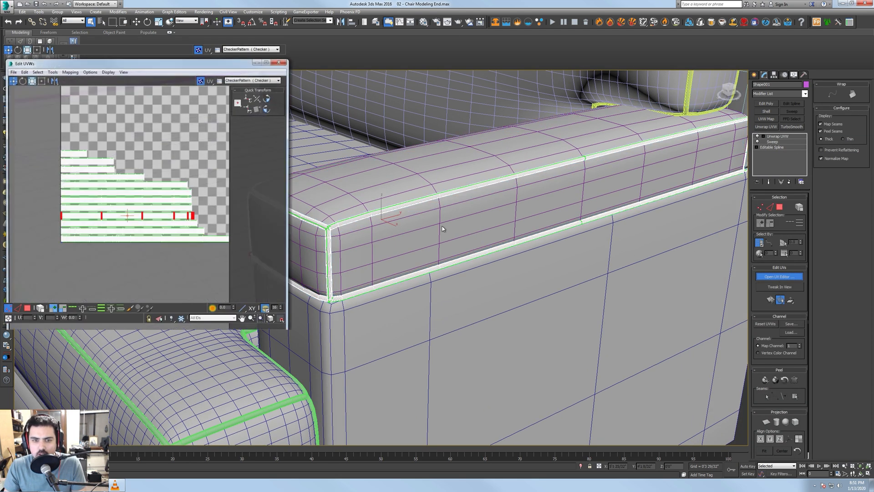
# - Examine the piping's UV strips by selecting them all, then the lowest strip as an element, and compare them with the model
pyautogui.click(27, 307)
pyautogui.moveTo(88, 179); pyautogui.dragTo(63, 187, button='middle')
pyautogui.scroll(-1, 62, 186)
pyautogui.moveTo(33, 128); pyautogui.dragTo(187, 238)
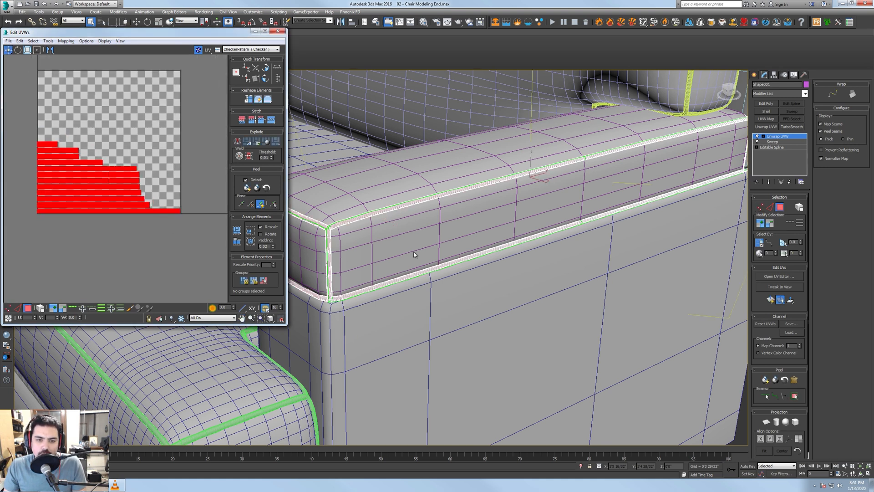
pyautogui.click(196, 247)
pyautogui.scroll(5, 112, 209)
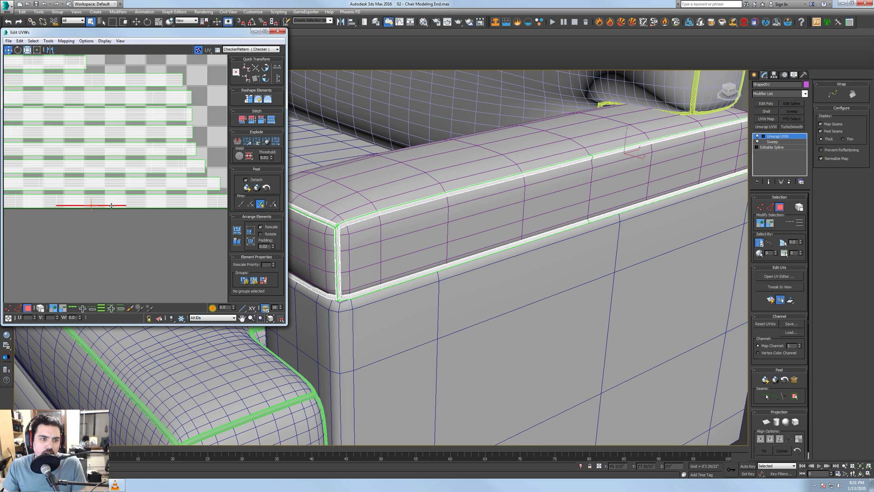
pyautogui.click(41, 308)
pyautogui.click(111, 212)
pyautogui.click(111, 204)
pyautogui.keyDown('alt'); pyautogui.moveTo(459, 220); pyautogui.dragTo(533, 228, button='middle'); pyautogui.keyUp('alt')
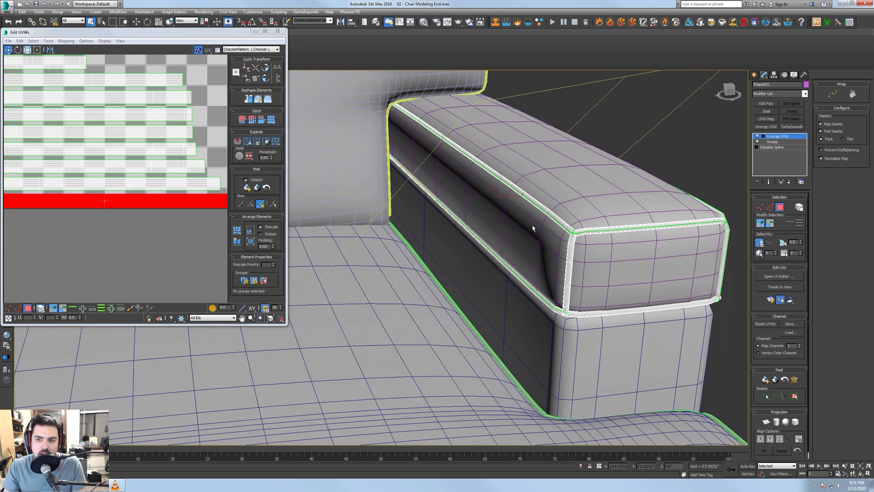
pyautogui.scroll(4, 581, 239)
pyautogui.scroll(-6, 590, 245)
pyautogui.keyDown('alt'); pyautogui.moveTo(590, 244); pyautogui.dragTo(607, 220, button='middle'); pyautogui.keyUp('alt')
pyautogui.scroll(-3, 181, 160)
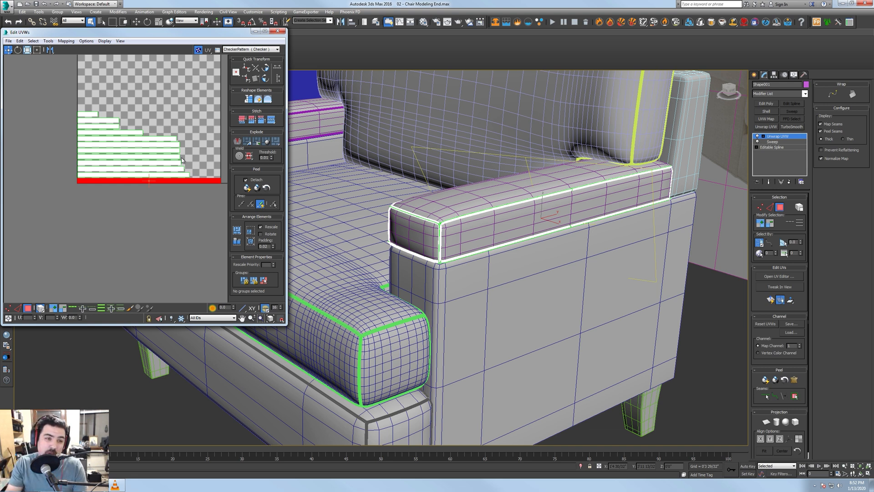
pyautogui.scroll(5, 154, 191)
pyautogui.click(141, 180)
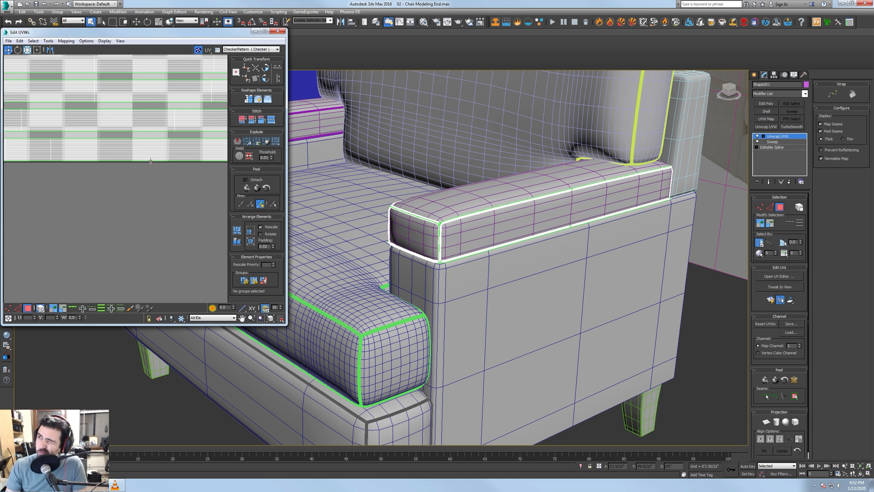
# - Inspect the end and edges of the lowest piping UV strip up close in edge mode
pyautogui.moveTo(46, 212); pyautogui.dragTo(78, 215, button='middle')
pyautogui.press('2')
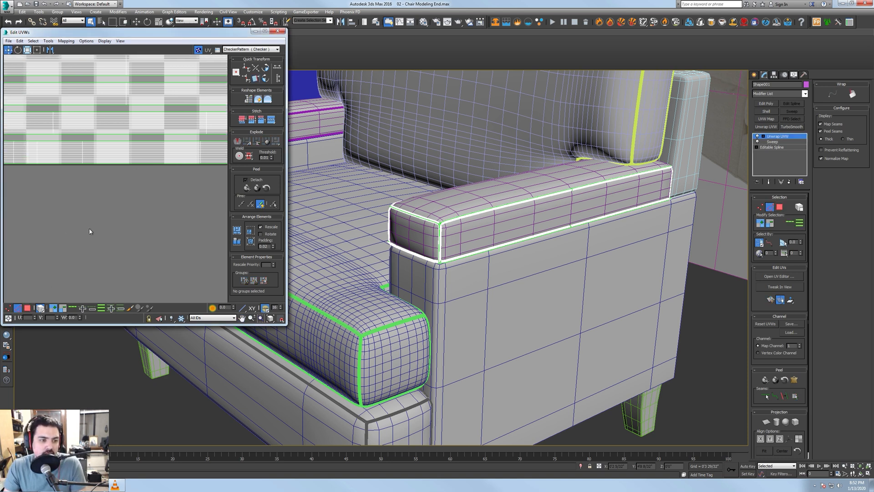
pyautogui.scroll(3, 89, 231)
pyautogui.moveTo(72, 114); pyautogui.dragTo(137, 181)
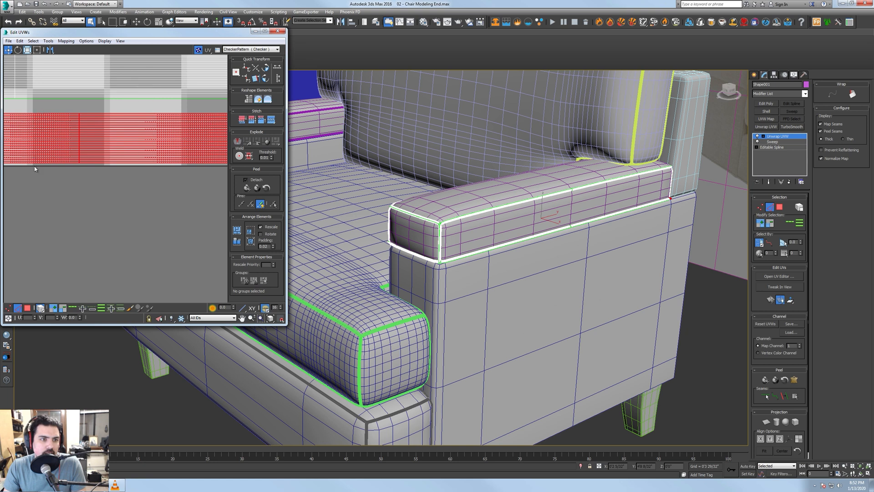
pyautogui.click(83, 171)
pyautogui.moveTo(65, 111); pyautogui.dragTo(66, 112)
pyautogui.scroll(-10, 121, 162)
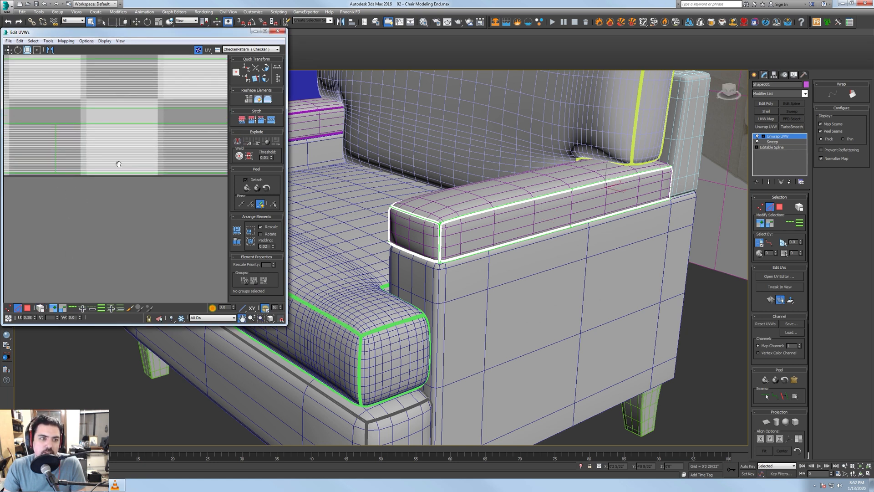
# - Select all the piping's UV polygons, pack the strips and close the UV editor
pyautogui.click(27, 308)
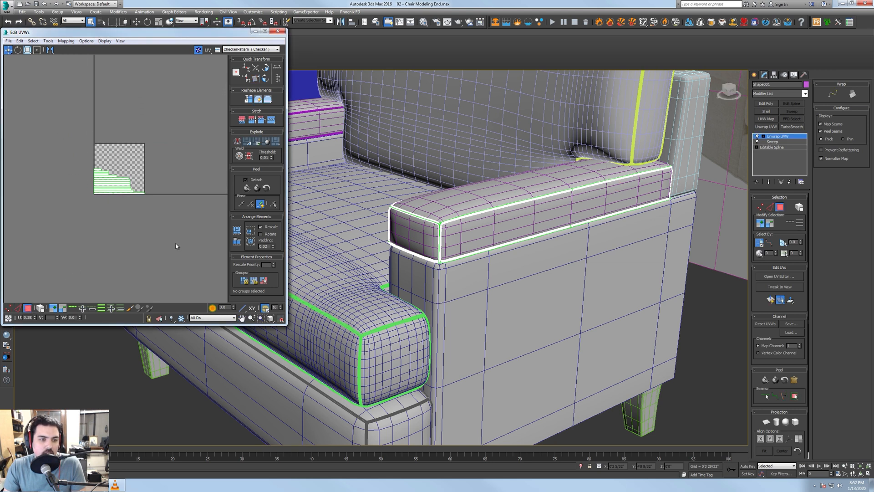
pyautogui.hotkey('ctrl', 'a')
pyautogui.click(238, 231)
pyautogui.scroll(6, 123, 179)
pyautogui.click(146, 86)
pyautogui.moveTo(146, 86); pyautogui.dragTo(143, 104, button='middle')
pyautogui.scroll(-2, 143, 104)
pyautogui.click(278, 30)
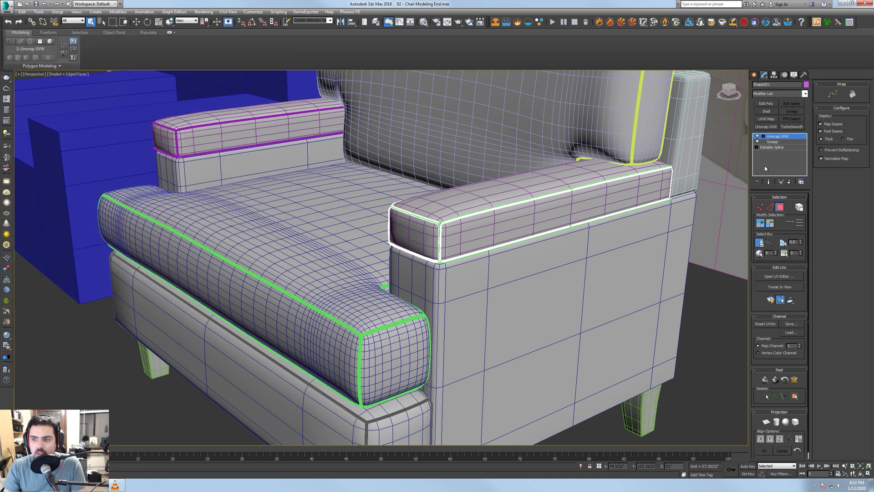
# - Leave polygon mode and select the armrest piping, the pad and the side panel together
pyautogui.click(782, 207)
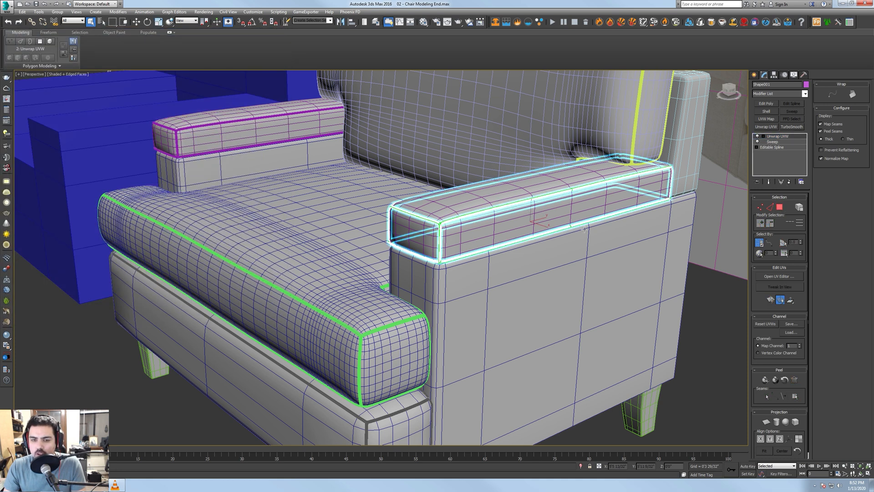
pyautogui.click(566, 242)
pyautogui.click(504, 223)
pyautogui.click(452, 218)
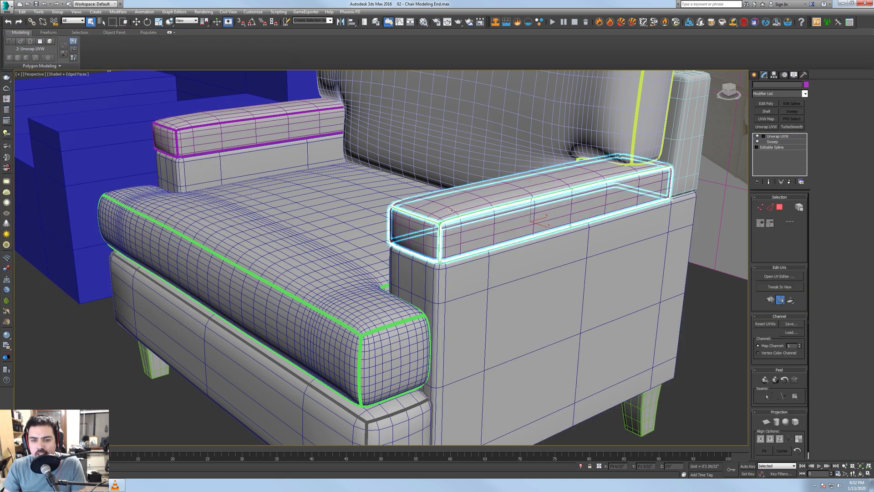
pyautogui.keyDown('ctrl'); pyautogui.click(452, 210); pyautogui.keyUp('ctrl')
pyautogui.keyDown('ctrl'); pyautogui.click(469, 278); pyautogui.keyUp('ctrl')
# - Load a new VRayMtl into the first slot of the Material Editor
pyautogui.click(423, 22)
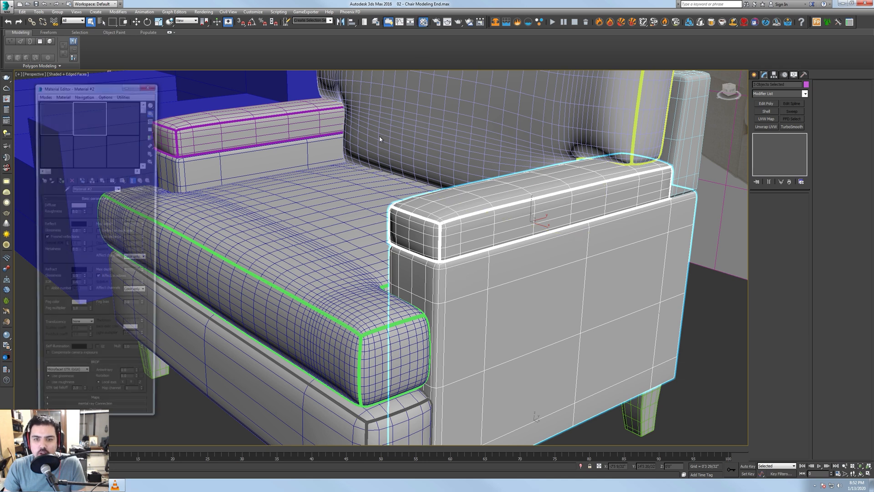
pyautogui.click(58, 117)
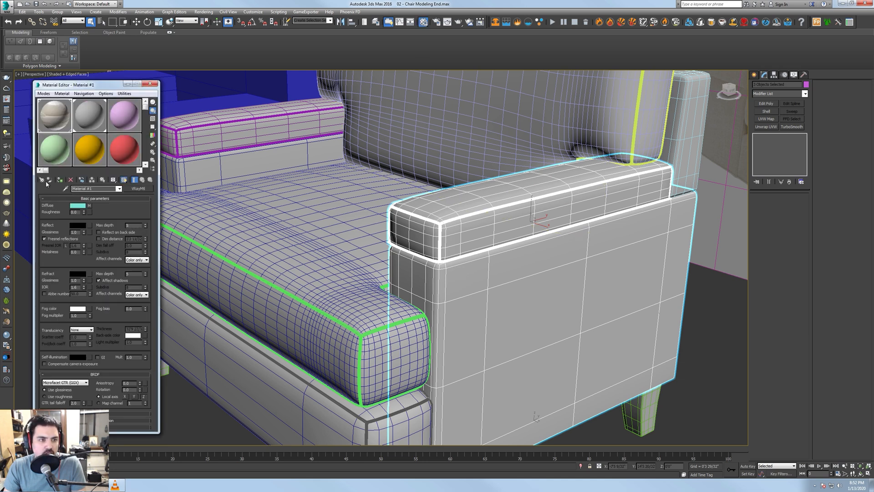
pyautogui.click(42, 180)
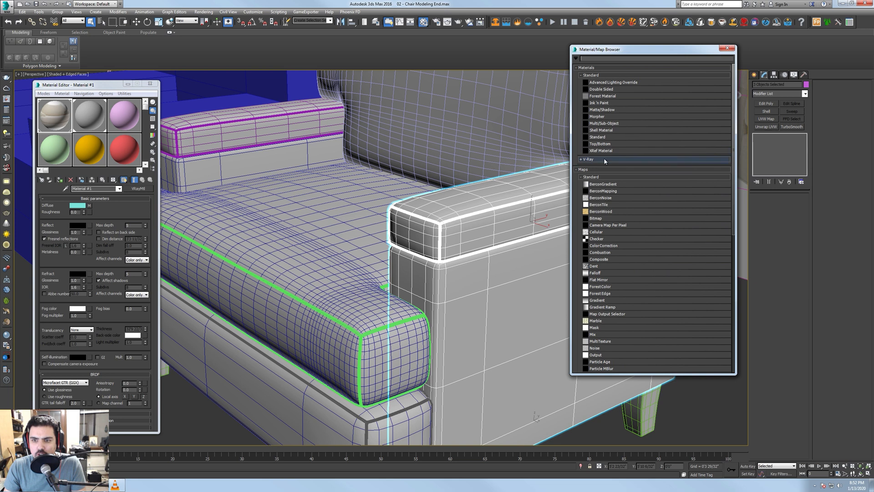
pyautogui.click(605, 159)
pyautogui.doubleClick(601, 248)
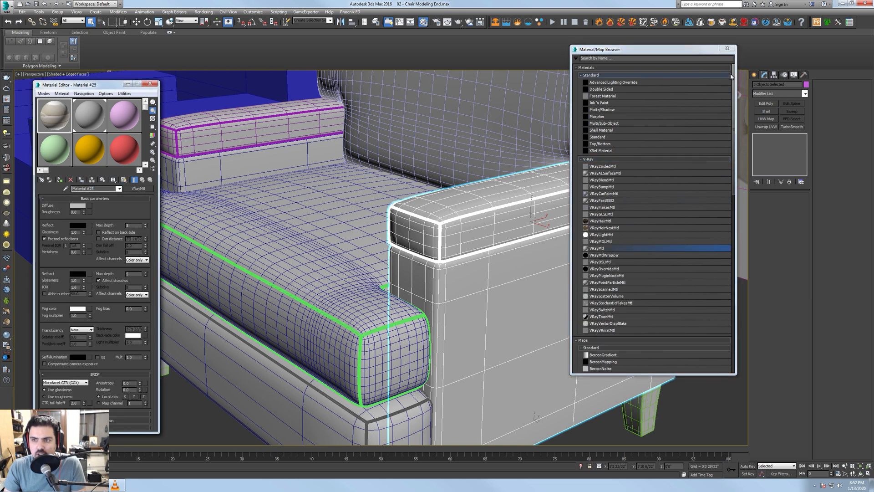
pyautogui.click(727, 48)
# - Assign the new VRayMtl to the three selected armrest parts and set its diffuse color to bright blue
pyautogui.click(77, 205)
pyautogui.moveTo(190, 58); pyautogui.dragTo(201, 45)
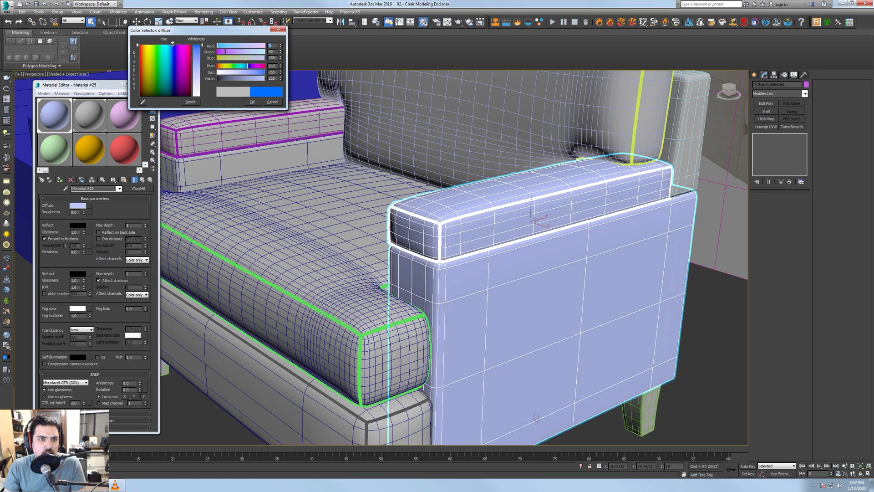
pyautogui.click(253, 102)
# - Add one shared Unwrap UVW modifier to the three selected armrest parts and open its UV editor
pyautogui.press('z')
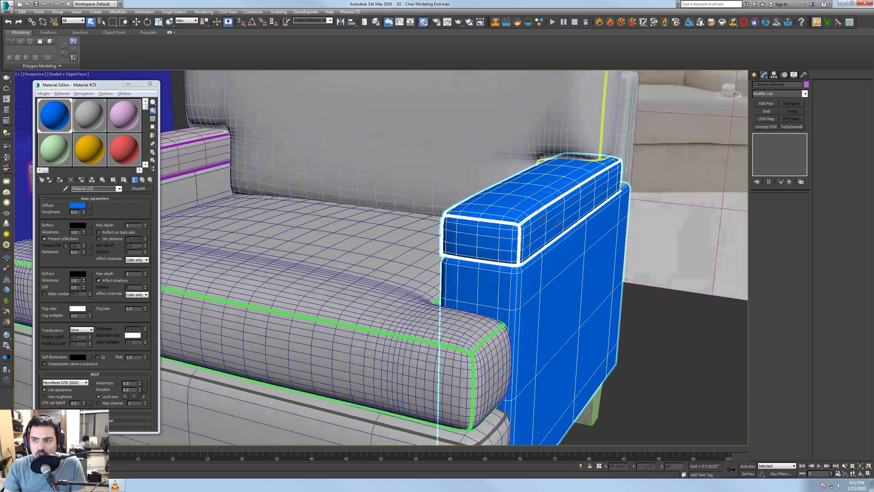
pyautogui.click(766, 127)
pyautogui.click(779, 276)
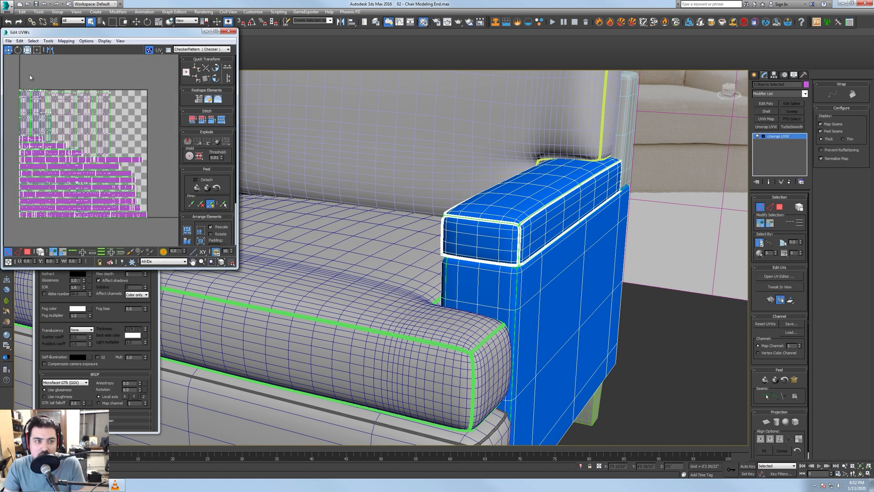
# - Select all UV polygons of the three armrest parts and pack them together into the UV square
pyautogui.click(27, 251)
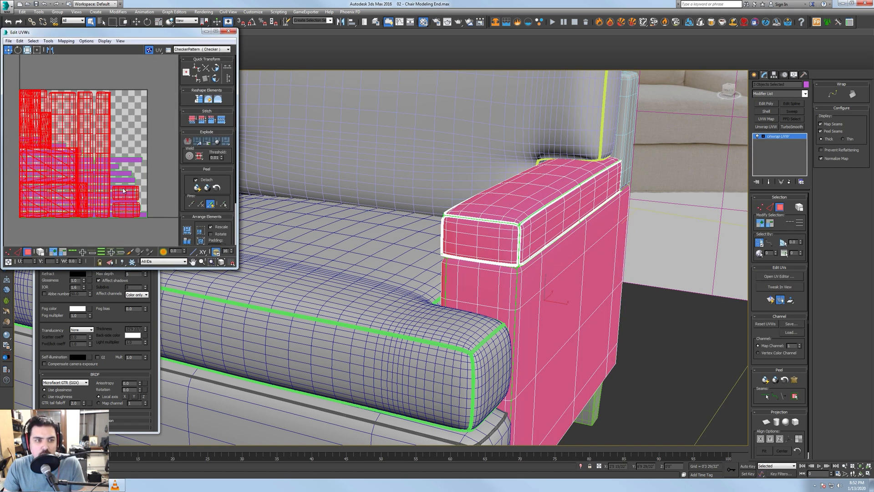
pyautogui.moveTo(155, 243); pyautogui.dragTo(96, 120)
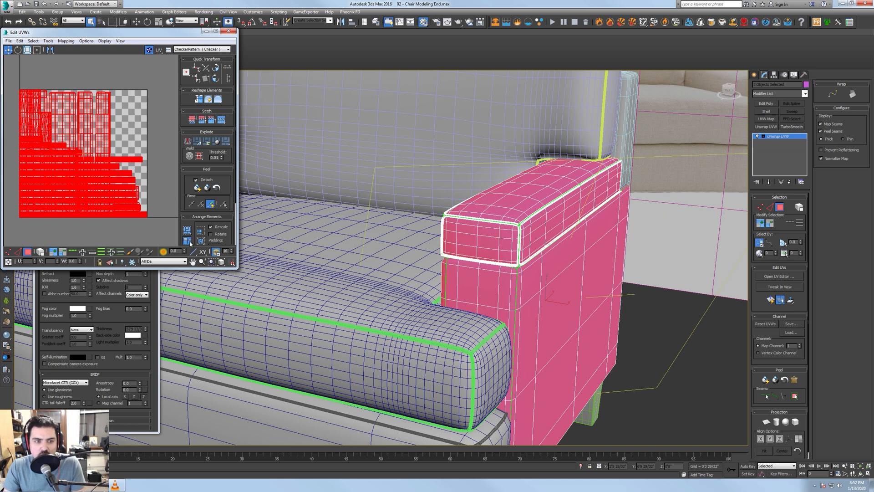
pyautogui.click(190, 234)
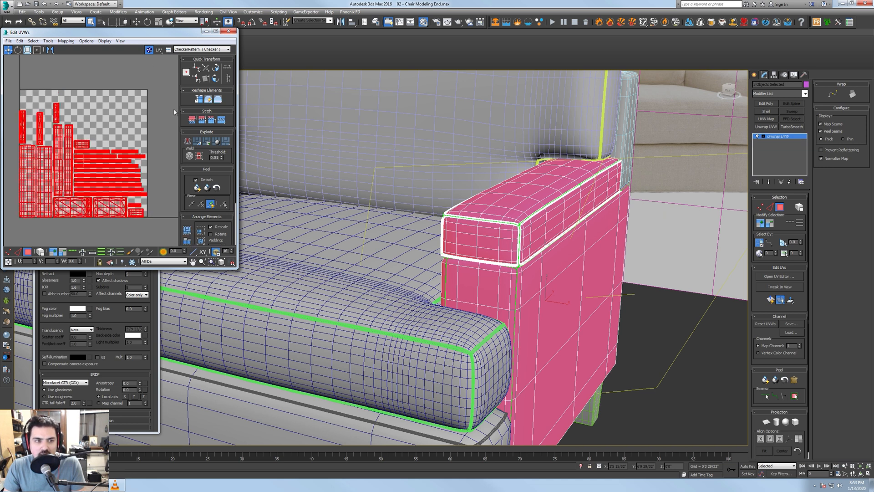
# - Inspect the spacing between the packed piping strips up close and reselect all the UV islands
pyautogui.scroll(6, 146, 168)
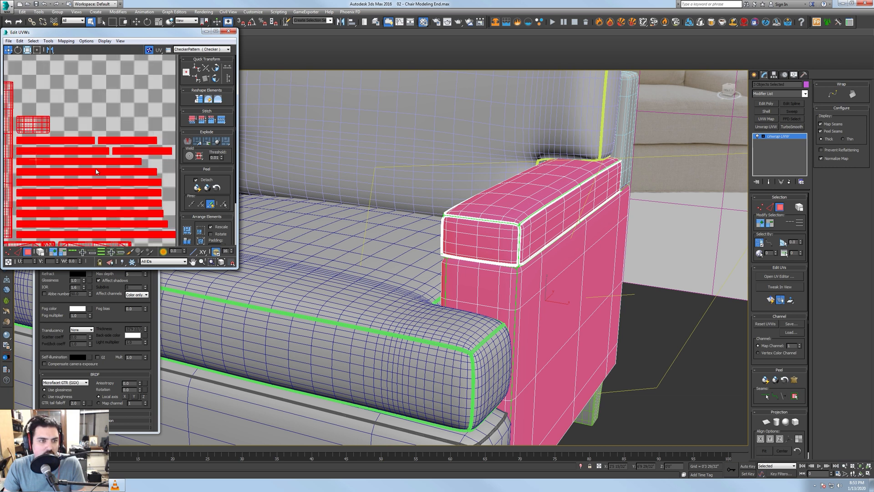
pyautogui.scroll(5, 69, 170)
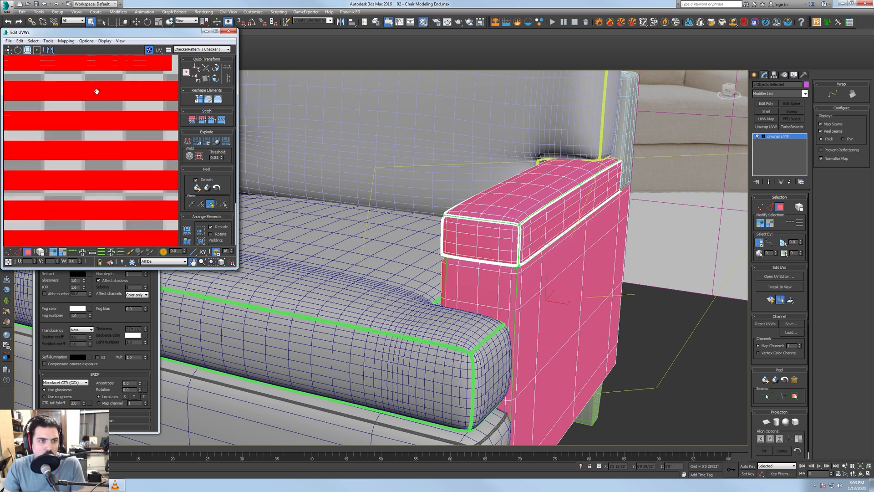
pyautogui.click(107, 126)
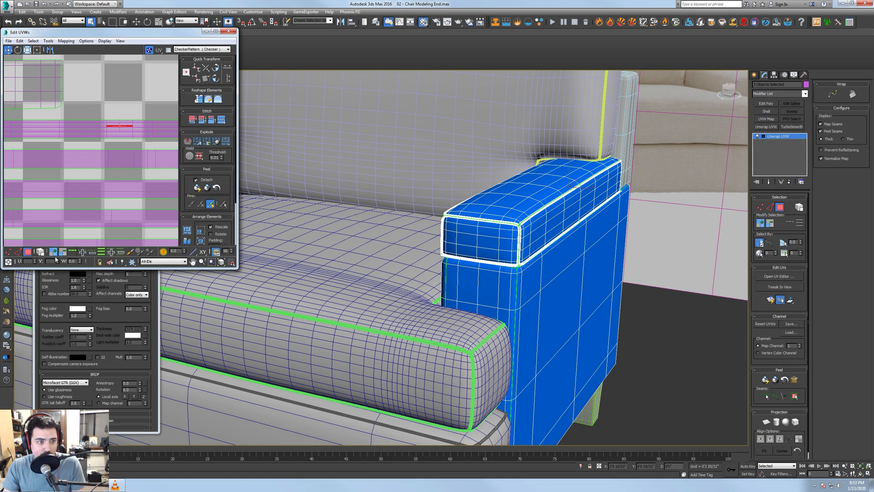
pyautogui.scroll(-10, 100, 143)
pyautogui.moveTo(139, 199); pyautogui.dragTo(136, 205)
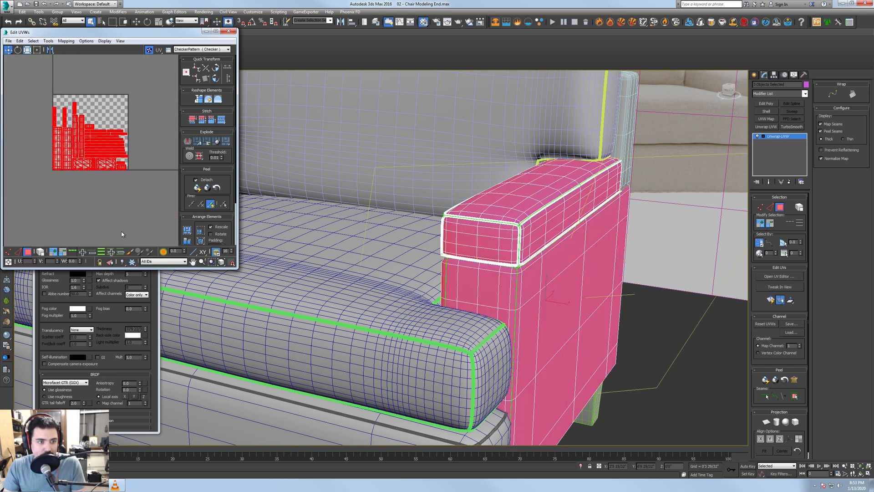
# - Try to Quick Peel all the combined armrest UV islands and undo it
pyautogui.click(41, 253)
pyautogui.moveTo(42, 84); pyautogui.dragTo(150, 196)
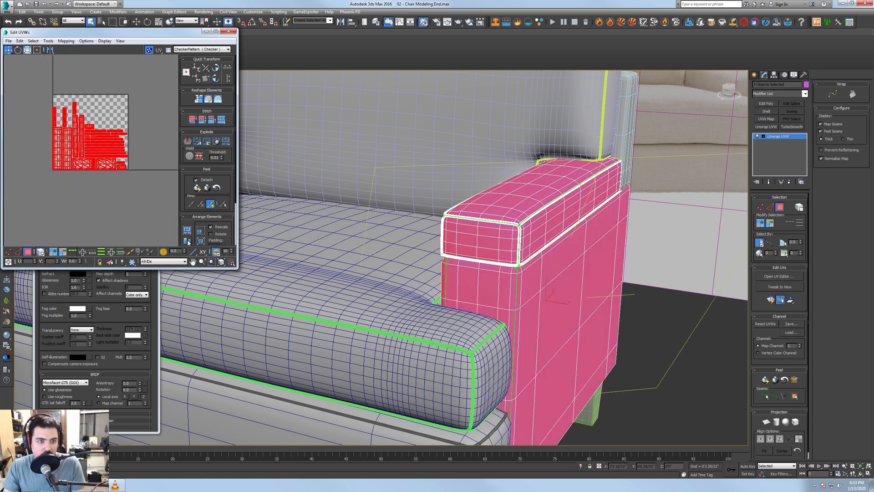
pyautogui.click(198, 191)
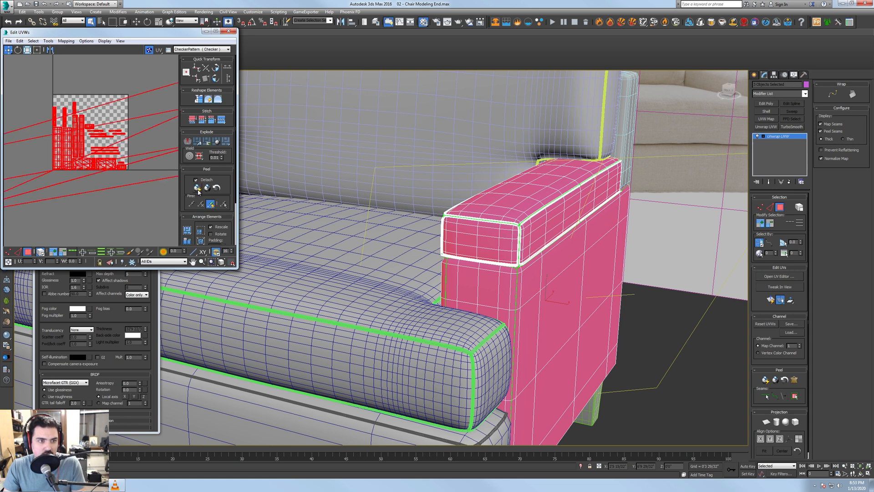
pyautogui.hotkey('ctrl', 'z')
# - Repack all the combined armrest UV islands with Recursive Packing and a padding of 0.007
pyautogui.scroll(2, 88, 185)
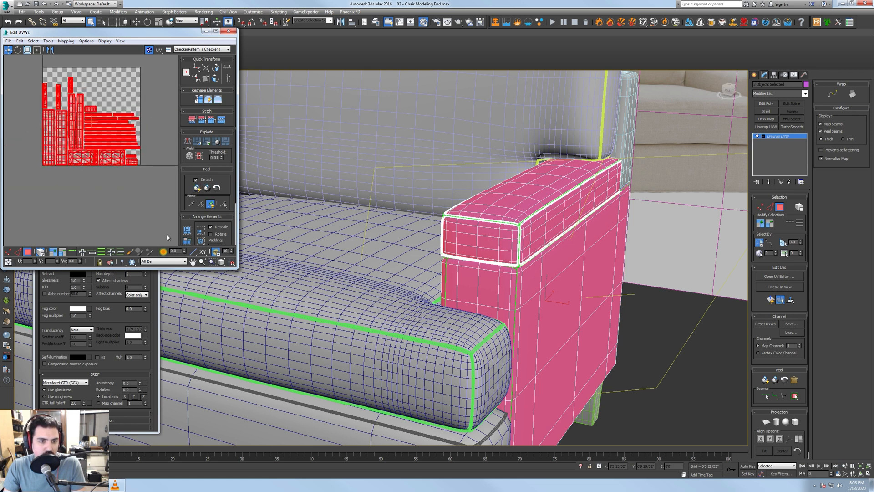
pyautogui.click(188, 231)
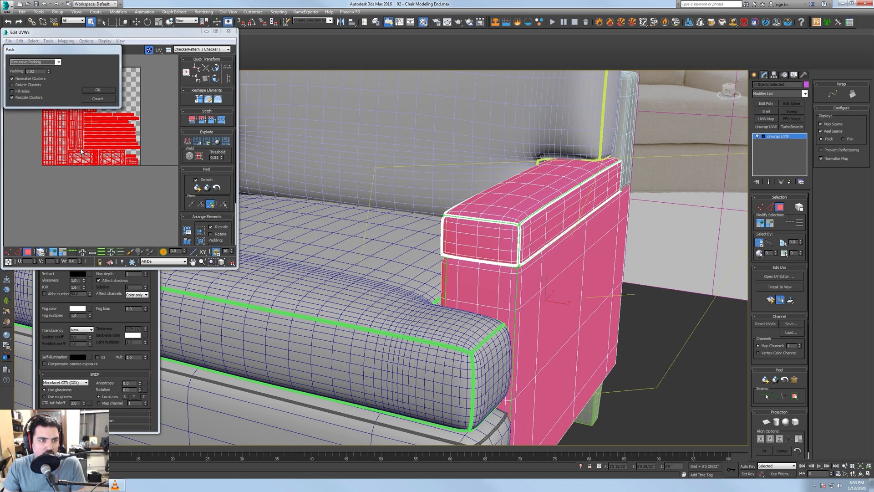
pyautogui.moveTo(36, 71); pyautogui.dragTo(12, 72)
pyautogui.write('0.007')
pyautogui.press('Return')
pyautogui.click(98, 90)
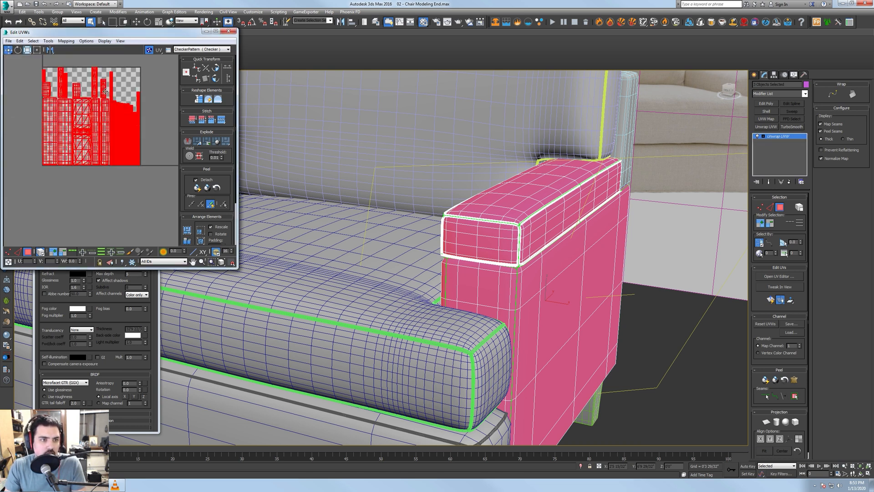
# - Examine the spacing between the repacked armrest UV strips up close and close the UV editor
pyautogui.click(129, 87)
pyautogui.scroll(2, 132, 98)
pyautogui.scroll(1, 133, 101)
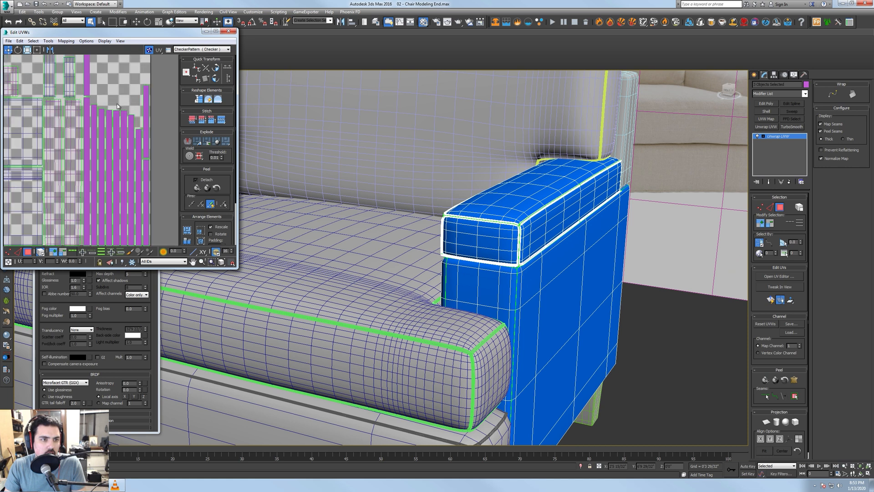
pyautogui.click(86, 110)
pyautogui.scroll(1, 85, 112)
pyautogui.scroll(-3, 122, 112)
pyautogui.scroll(-2, 122, 112)
pyautogui.click(147, 123)
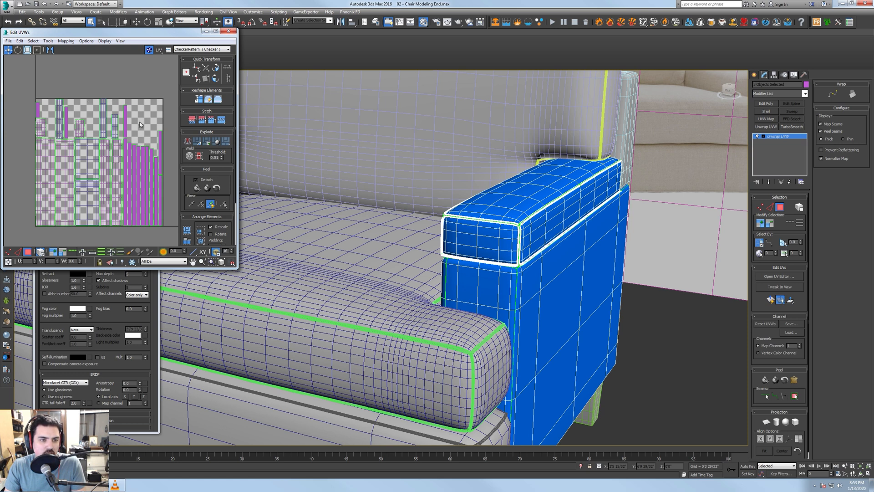
pyautogui.click(229, 32)
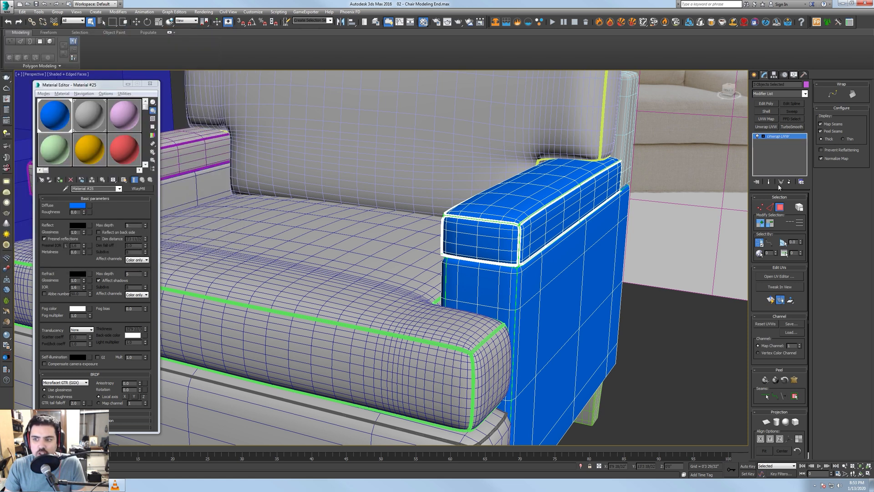
# - Leave polygon selection and delete the old pad, piping and side panel of the chair's opposite armrest
pyautogui.click(779, 208)
pyautogui.scroll(-5, 615, 193)
pyautogui.keyDown('alt'); pyautogui.moveTo(605, 196); pyautogui.dragTo(597, 217, button='middle'); pyautogui.keyUp('alt')
pyautogui.click(374, 209)
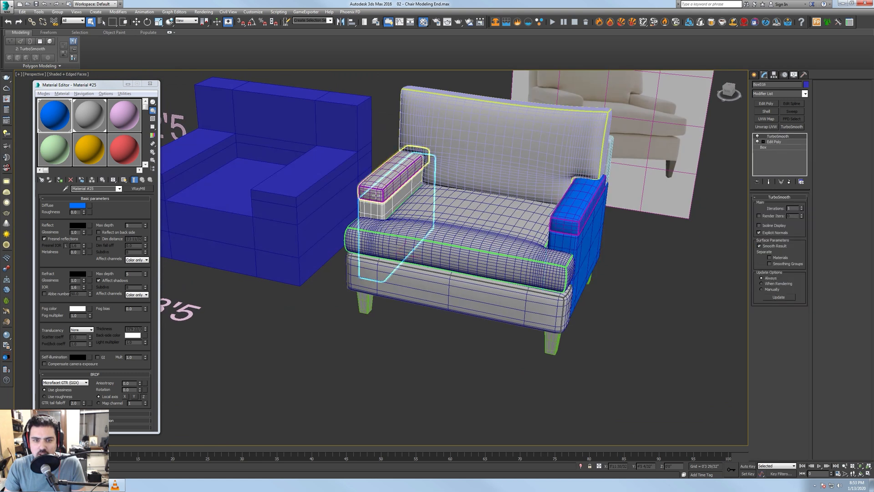
pyautogui.keyDown('ctrl'); pyautogui.click(376, 195); pyautogui.keyUp('ctrl')
pyautogui.keyDown('ctrl'); pyautogui.click(383, 188); pyautogui.keyUp('ctrl')
pyautogui.press('Delete')
# - Copy the three unwrapped blue armrest parts across to the opposite side of the seat
pyautogui.click(569, 225)
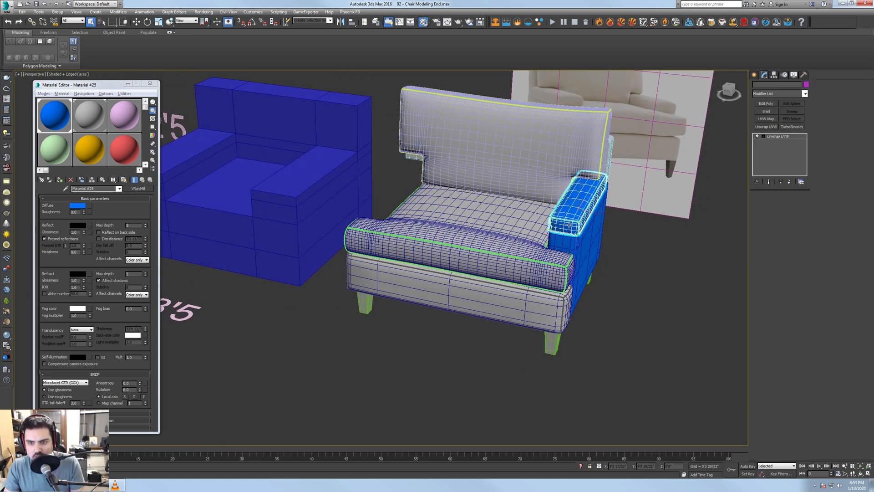
pyautogui.press('w')
pyautogui.keyDown('shift'); pyautogui.moveTo(569, 224); pyautogui.dragTo(400, 188); pyautogui.keyUp('shift')
pyautogui.press('Return')
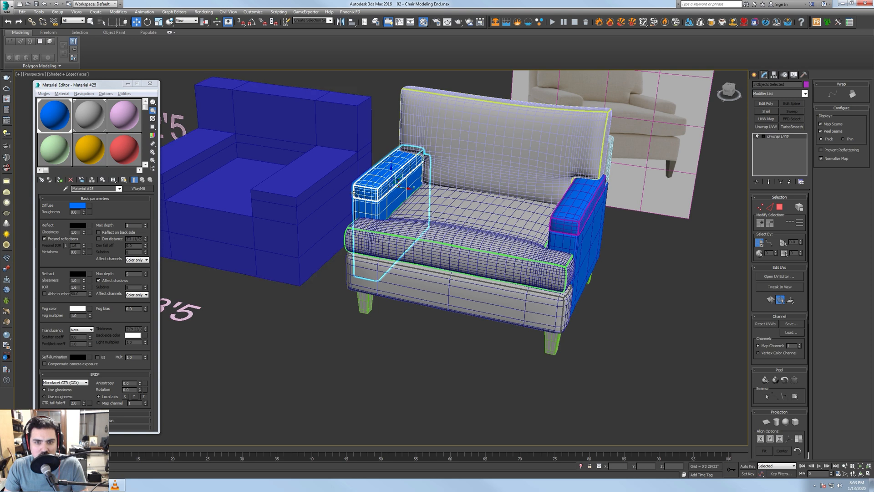
# - Assign the red material to the three copied armrest parts
pyautogui.click(89, 115)
pyautogui.click(42, 179)
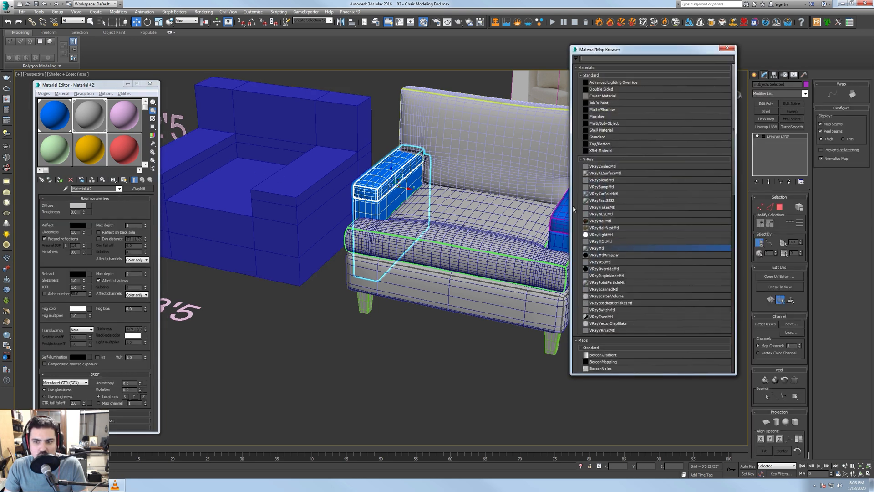
pyautogui.click(728, 48)
pyautogui.click(123, 149)
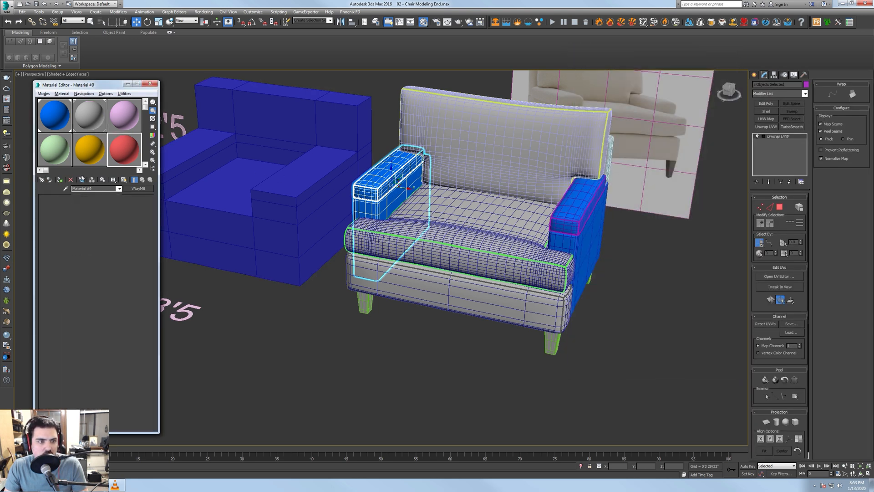
pyautogui.click(60, 179)
# - Rename the blue armrest material Arm_L and the red armrest material Arm_R
pyautogui.click(54, 115)
pyautogui.click(100, 188)
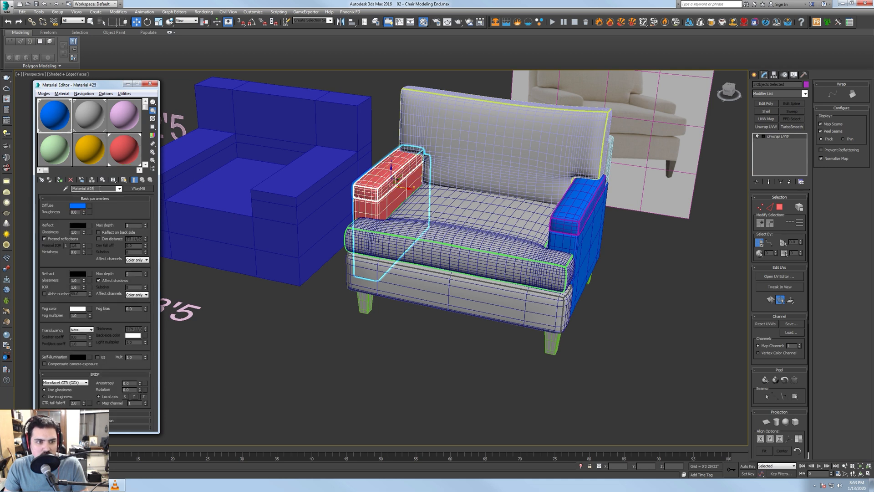
pyautogui.write('Arm_L')
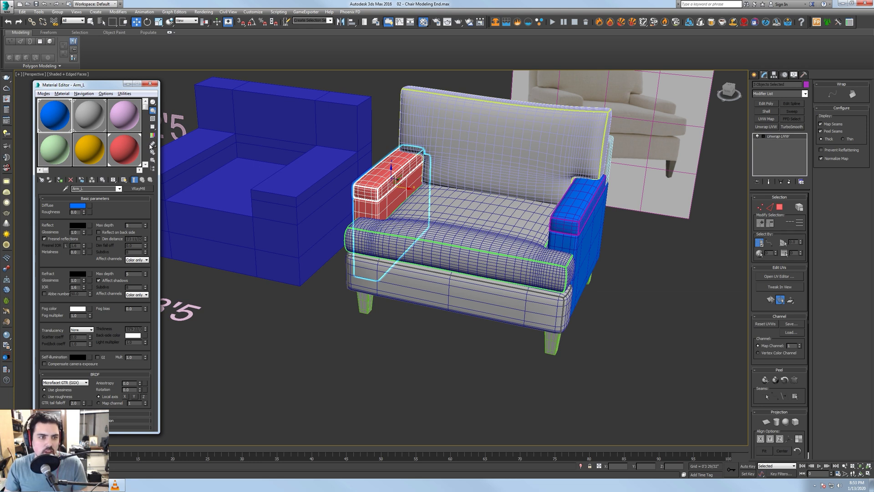
pyautogui.click(125, 160)
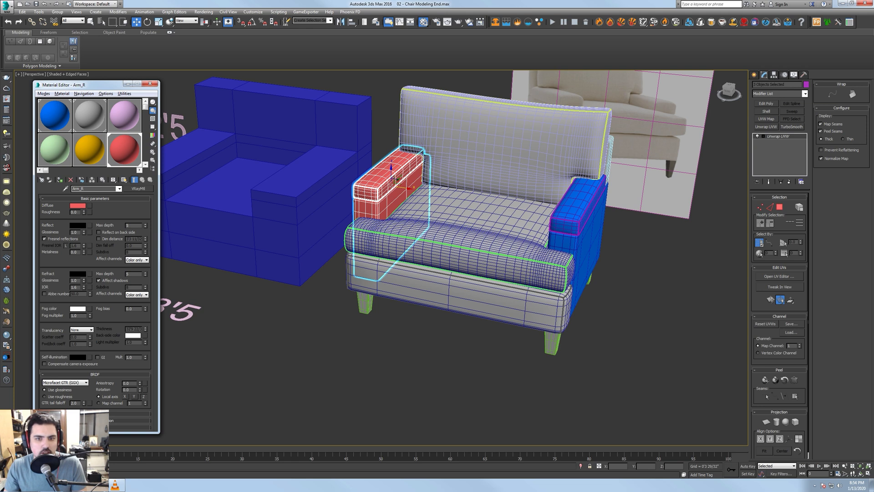
# - Select the three red armrest parts and convert them to Editable Poly
pyautogui.click(457, 223)
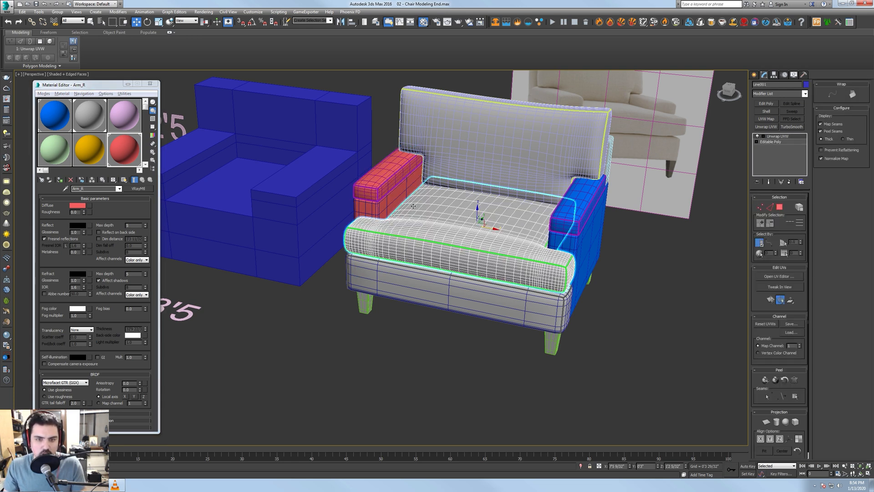
pyautogui.keyDown('ctrl'); pyautogui.click(380, 187); pyautogui.keyUp('ctrl')
pyautogui.keyDown('shift'); pyautogui.moveTo(403, 193); pyautogui.dragTo(428, 197); pyautogui.keyUp('shift')
pyautogui.click(465, 272)
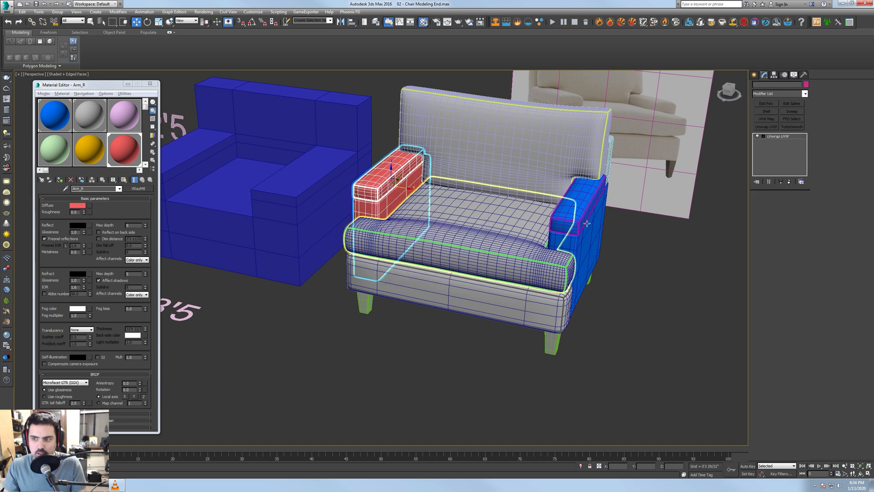
pyautogui.rightClick(403, 177)
pyautogui.moveTo(435, 249)
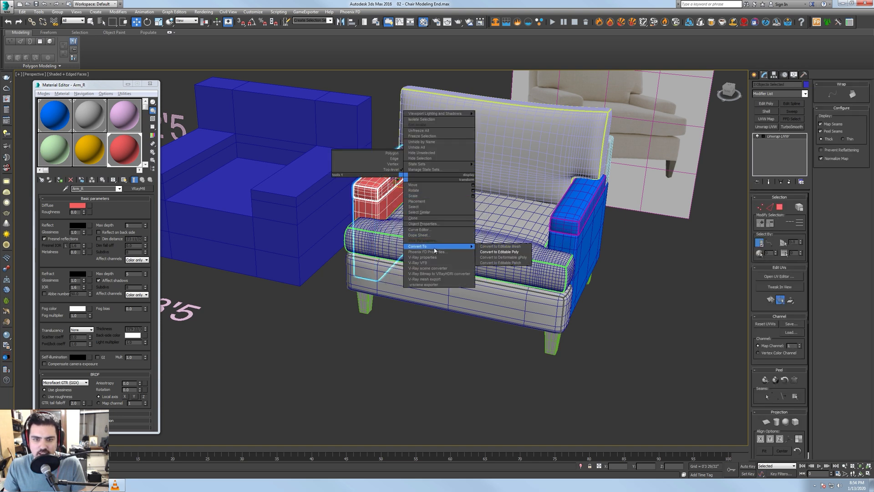
pyautogui.click(499, 252)
# - Add an Unwrap UVW modifier to the red armrest parts and check their shared UV layout
pyautogui.click(765, 127)
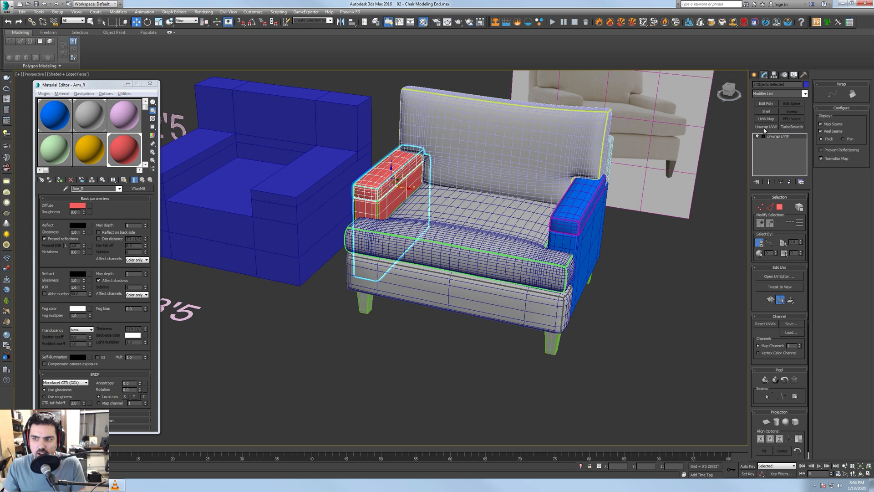
pyautogui.click(777, 276)
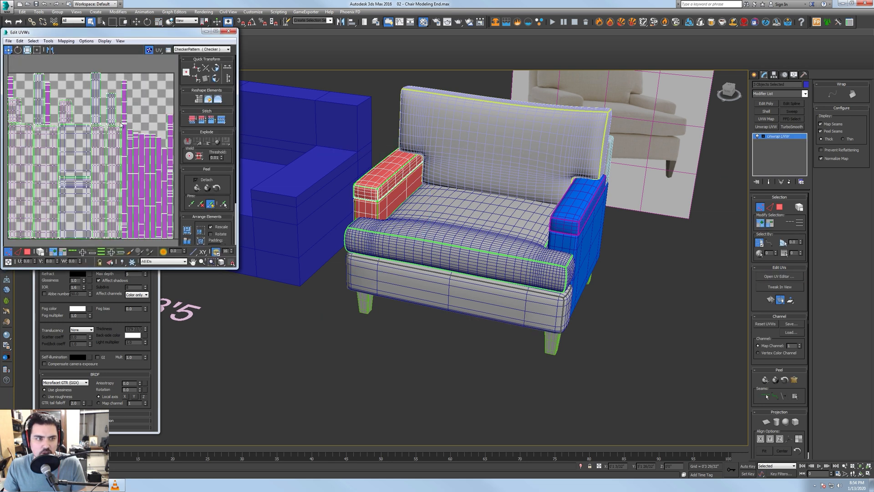
pyautogui.click(224, 31)
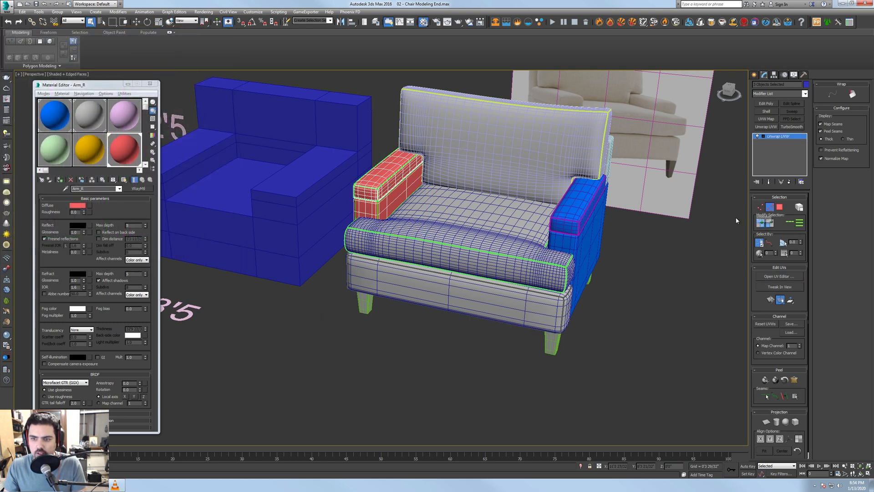
# - Convert the three blue armrest parts to Editable Poly and add an Unwrap UVW modifier to them
pyautogui.click(577, 218)
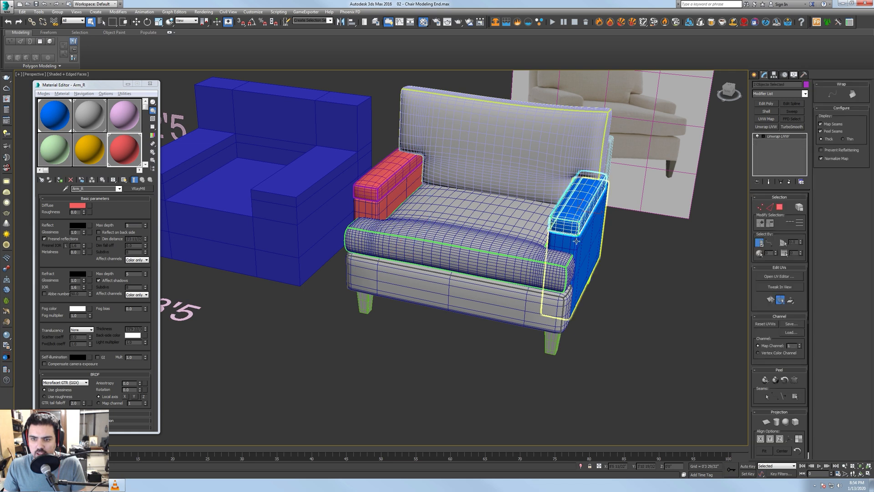
pyautogui.rightClick(575, 237)
pyautogui.moveTo(611, 308)
pyautogui.click(669, 315)
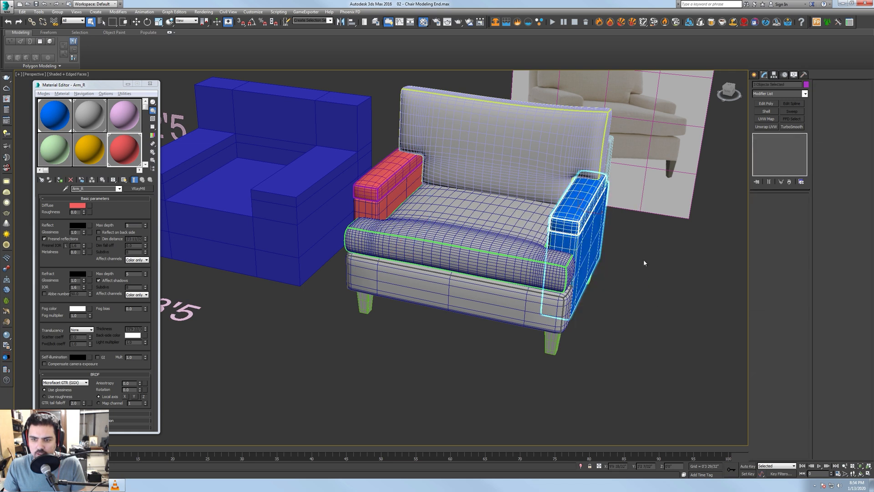
pyautogui.click(765, 128)
# - Deselect the armrest parts and display the chair shaded without edged faces
pyautogui.keyDown('alt'); pyautogui.moveTo(588, 238); pyautogui.dragTo(572, 221, button='middle'); pyautogui.keyUp('alt')
pyautogui.click(617, 291)
pyautogui.press('F3')
pyautogui.press('F3')
pyautogui.press('F4')
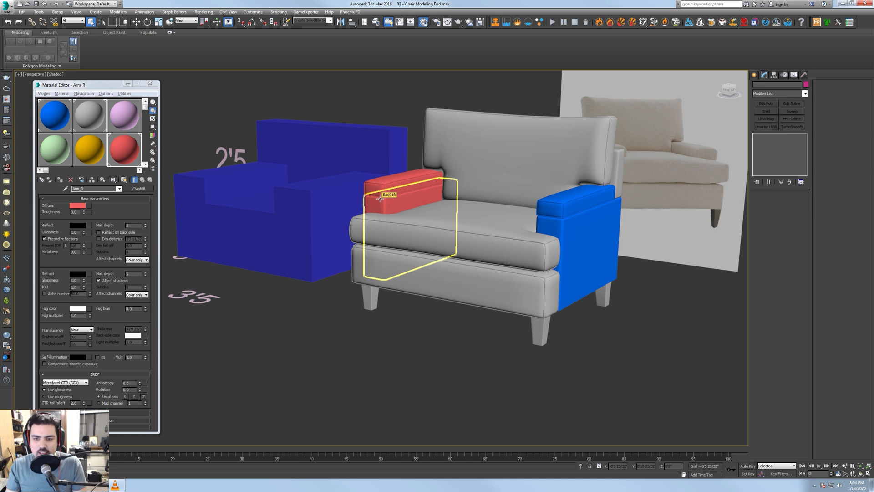
# - Examine the seat cushion and the red armrest's side panel up close and look through the material slots
pyautogui.keyDown('alt'); pyautogui.moveTo(380, 199); pyautogui.dragTo(357, 231, button='middle'); pyautogui.keyUp('alt')
pyautogui.click(357, 230)
pyautogui.press('z')
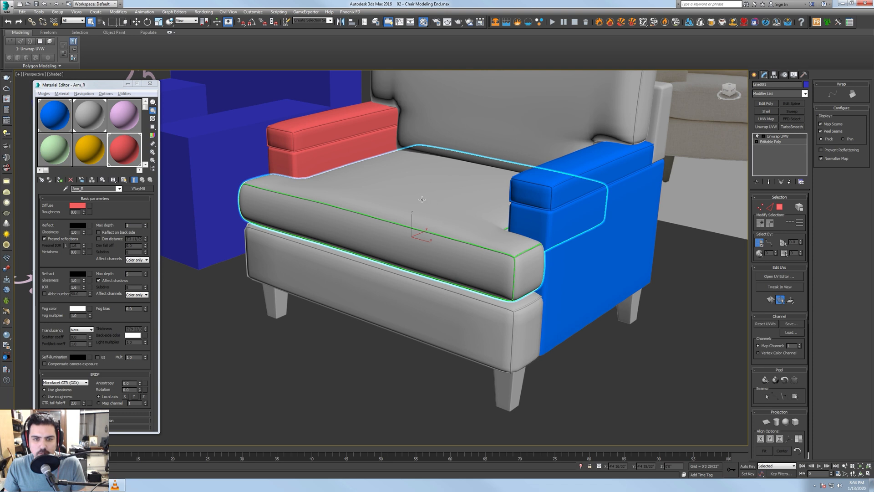
pyautogui.scroll(-3, 468, 199)
pyautogui.click(321, 137)
pyautogui.press('z')
pyautogui.click(125, 127)
pyautogui.click(86, 117)
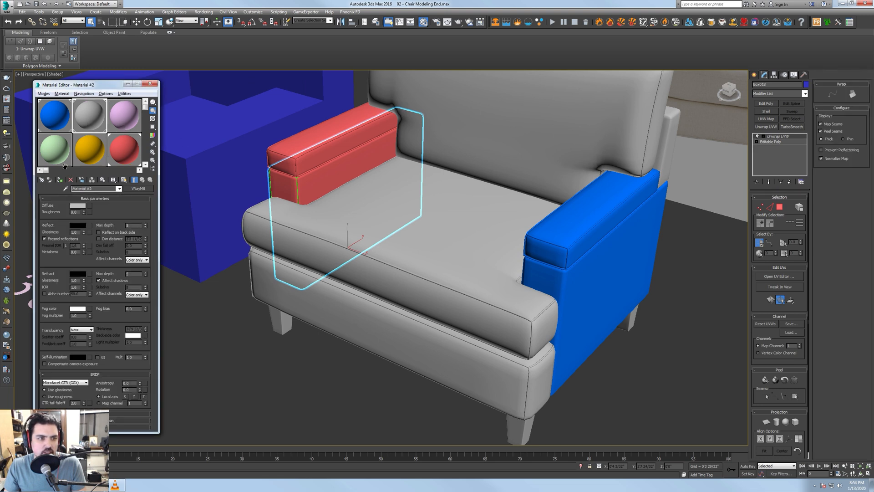
# - Select the seat cushion and check its existing UV layout in the UV editor
pyautogui.click(330, 254)
pyautogui.keyDown('alt'); pyautogui.moveTo(330, 254); pyautogui.dragTo(392, 244, button='middle'); pyautogui.keyUp('alt')
pyautogui.click(780, 276)
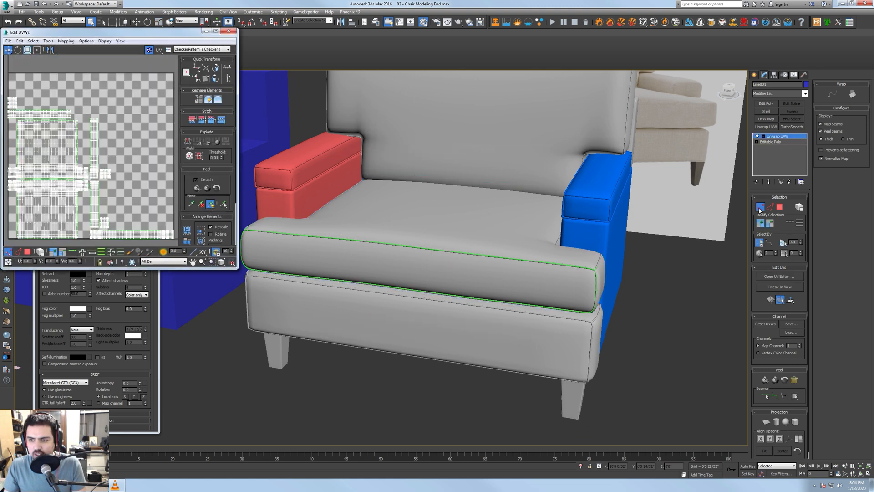
pyautogui.click(760, 208)
# - Add an Unwrap UVW modifier to the seat cushion's piping and open its UV layout
pyautogui.click(587, 267)
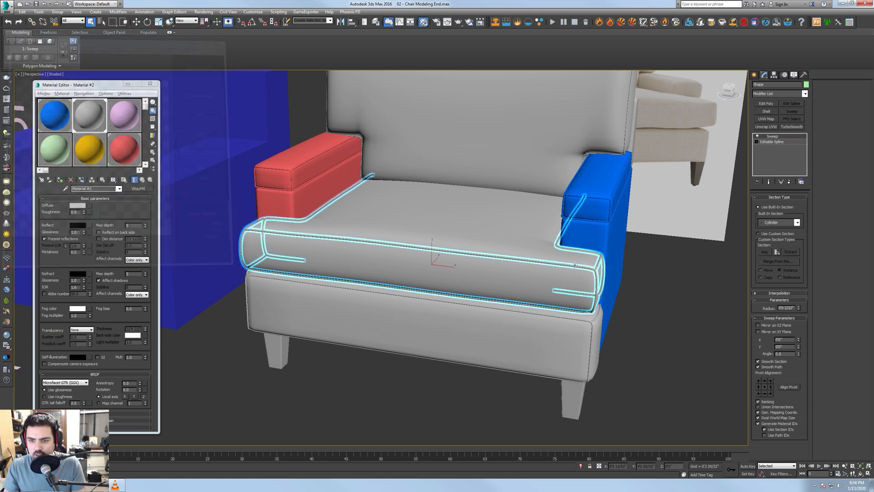
pyautogui.click(767, 126)
pyautogui.click(780, 277)
pyautogui.scroll(-5, 106, 175)
pyautogui.moveTo(101, 178); pyautogui.dragTo(35, 178, button='middle')
pyautogui.scroll(-5, 117, 180)
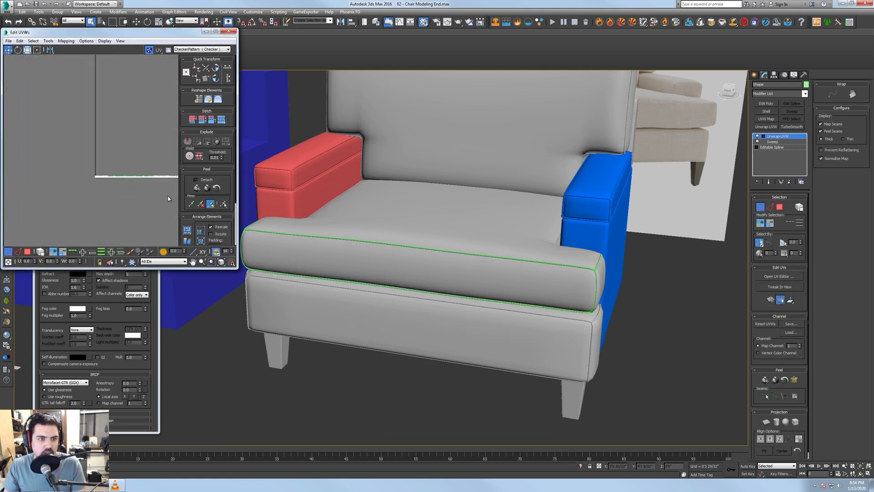
# - Select all UV polygons of the cushion piping and pack them
pyautogui.click(28, 251)
pyautogui.moveTo(87, 154); pyautogui.dragTo(49, 159, button='middle')
pyautogui.scroll(-3, 64, 163)
pyautogui.moveTo(42, 151); pyautogui.dragTo(184, 203)
pyautogui.click(187, 236)
# - Show edged faces and convert the mitre edge loop at the cushion piping's front corner beside the blue armrest to a seam
pyautogui.scroll(10, 596, 274)
pyautogui.scroll(-5, 594, 277)
pyautogui.moveTo(376, 372); pyautogui.dragTo(457, 294, button='middle')
pyautogui.press('F4')
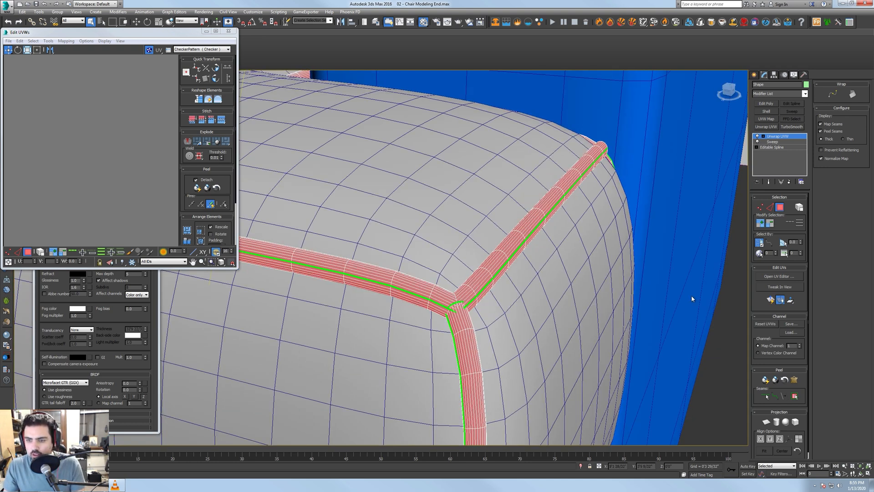
pyautogui.press('2')
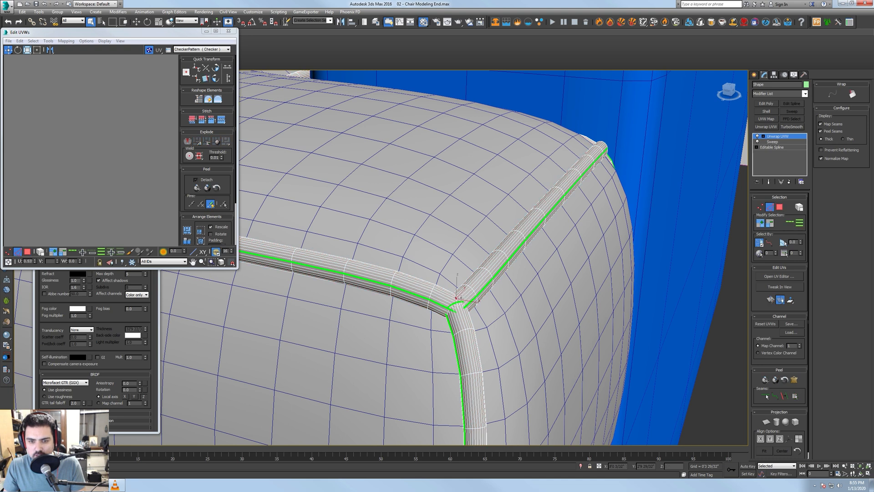
pyautogui.click(792, 224)
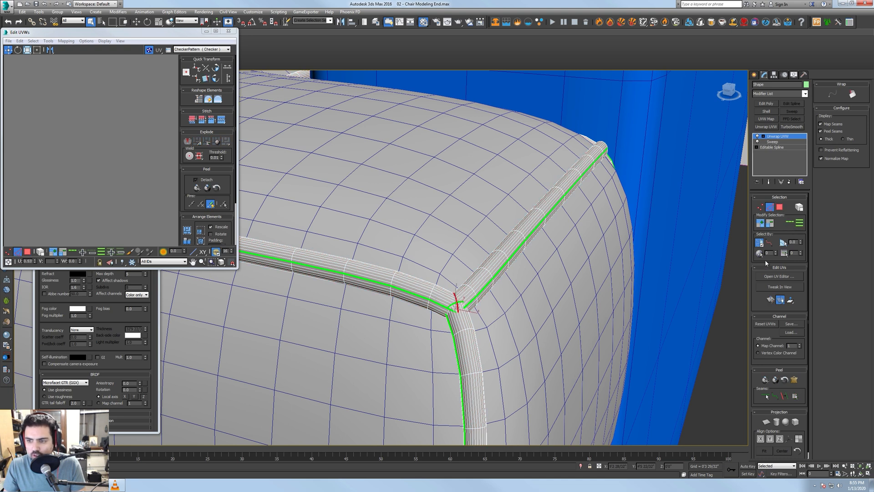
pyautogui.click(784, 393)
# - Convert the mitre edge loop at the cushion piping's opposite front corner to a seam
pyautogui.keyDown('alt'); pyautogui.moveTo(416, 296); pyautogui.dragTo(460, 269, button='middle'); pyautogui.keyUp('alt')
pyautogui.scroll(-5, 448, 273)
pyautogui.moveTo(255, 246); pyautogui.dragTo(478, 278, button='middle')
pyautogui.scroll(3, 366, 226)
pyautogui.scroll(1, 479, 279)
pyautogui.scroll(-1, 489, 263)
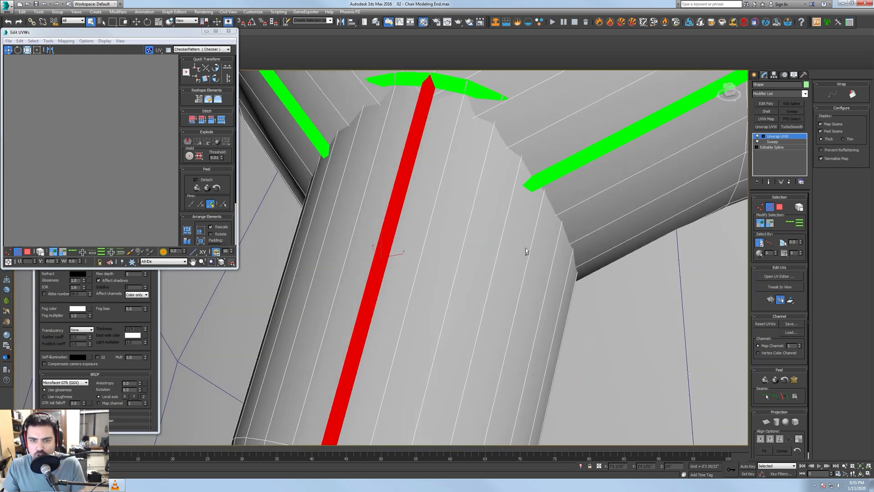
pyautogui.scroll(-3, 526, 248)
pyautogui.click(471, 164)
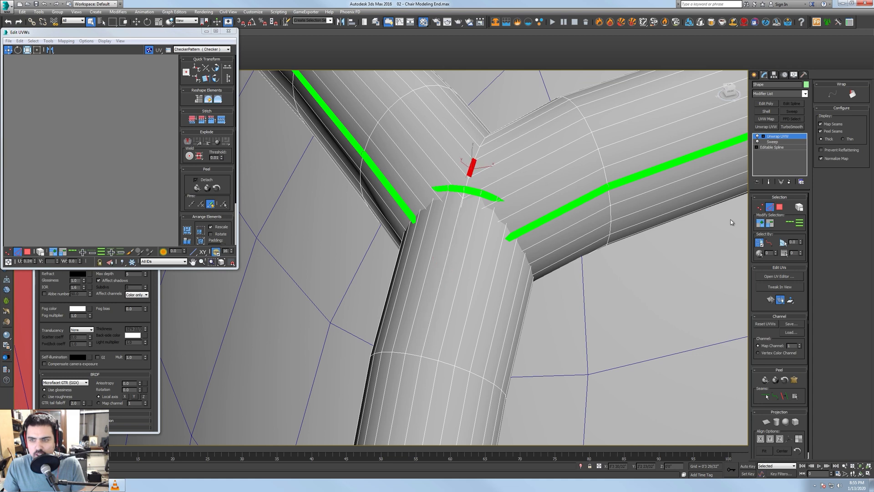
pyautogui.click(791, 224)
pyautogui.click(785, 396)
# - Convert the mitre edge loop at the cushion piping's lower front corner beside the red armrest to a seam
pyautogui.moveTo(451, 277); pyautogui.dragTo(443, 243, button='middle')
pyautogui.scroll(-4, 433, 266)
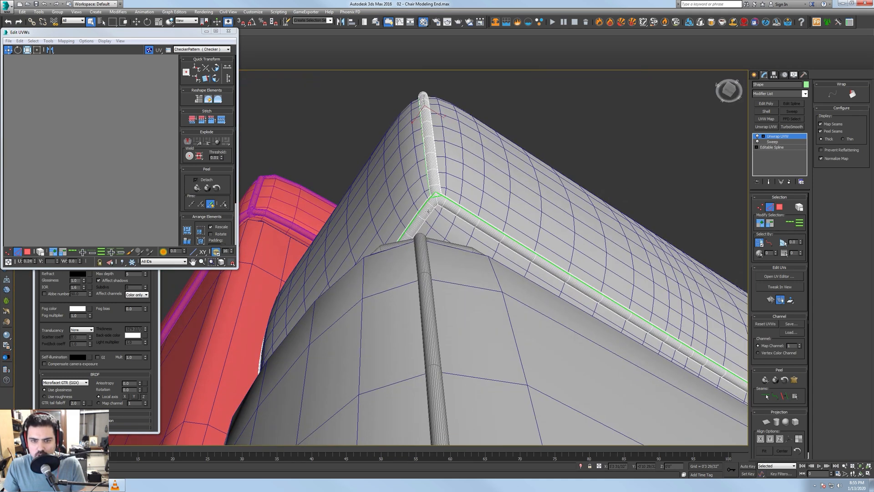
pyautogui.scroll(2, 428, 212)
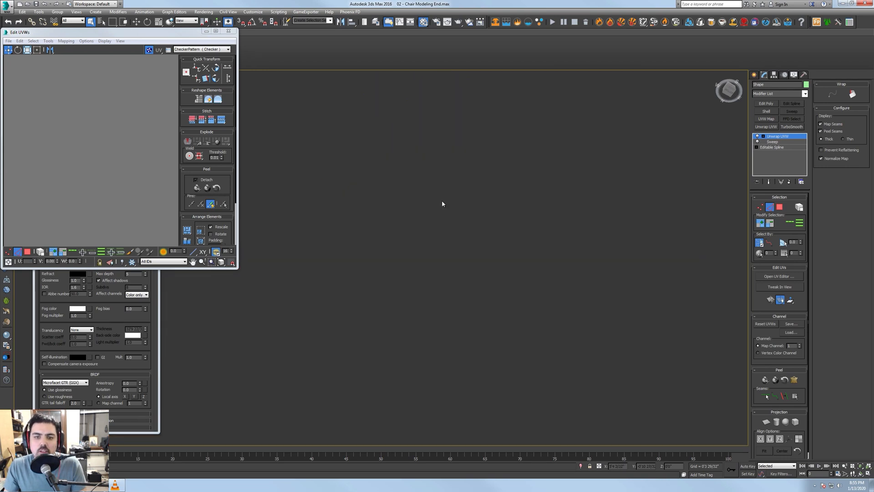
pyautogui.scroll(5, 431, 203)
pyautogui.scroll(-2, 428, 203)
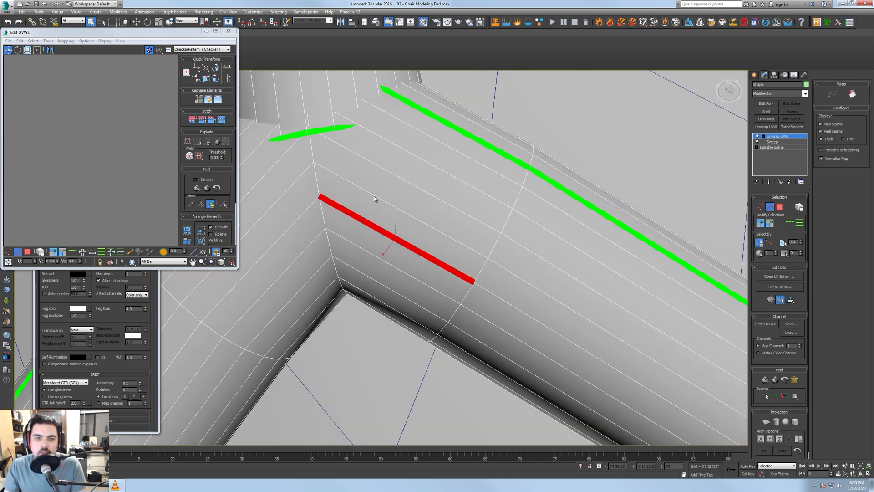
pyautogui.click(319, 177)
pyautogui.click(318, 184)
pyautogui.keyDown('alt'); pyautogui.moveTo(318, 186); pyautogui.dragTo(347, 218, button='middle'); pyautogui.keyUp('alt')
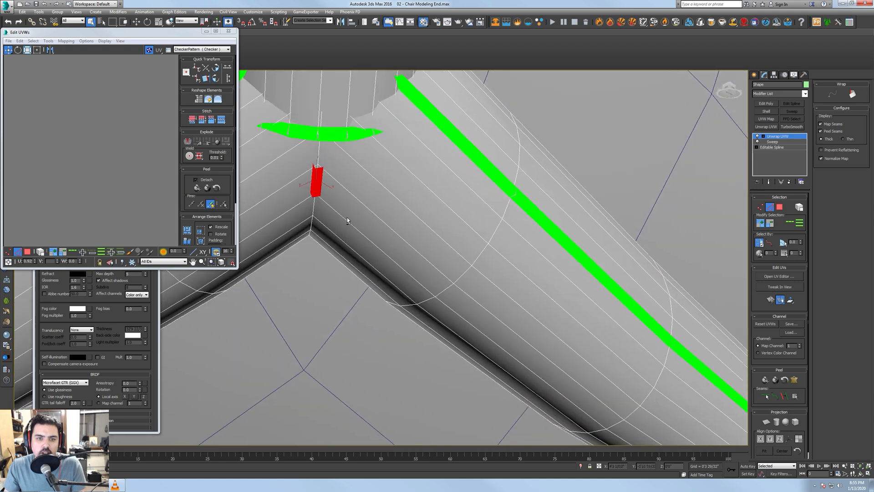
pyautogui.moveTo(570, 262); pyautogui.dragTo(620, 274, button='middle')
pyautogui.click(789, 223)
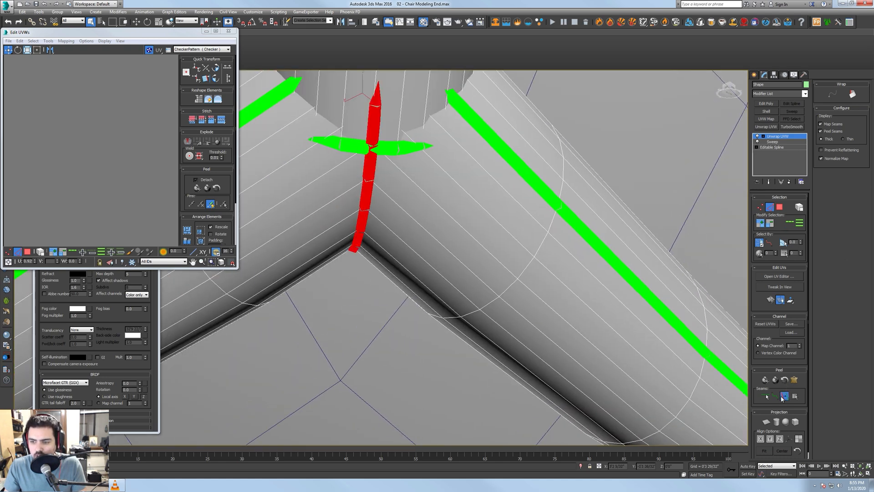
pyautogui.click(783, 398)
# - Convert the mitre edge loop at the cushion piping's other lower front corner to a seam
pyautogui.scroll(-15, 439, 230)
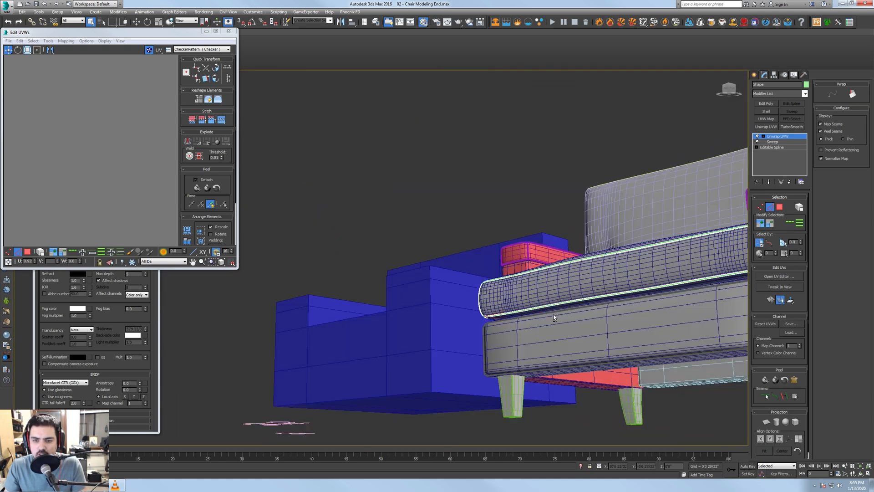
pyautogui.keyDown('alt'); pyautogui.moveTo(554, 318); pyautogui.dragTo(496, 301, button='middle'); pyautogui.keyUp('alt')
pyautogui.scroll(10, 484, 295)
pyautogui.click(559, 287)
pyautogui.press('z')
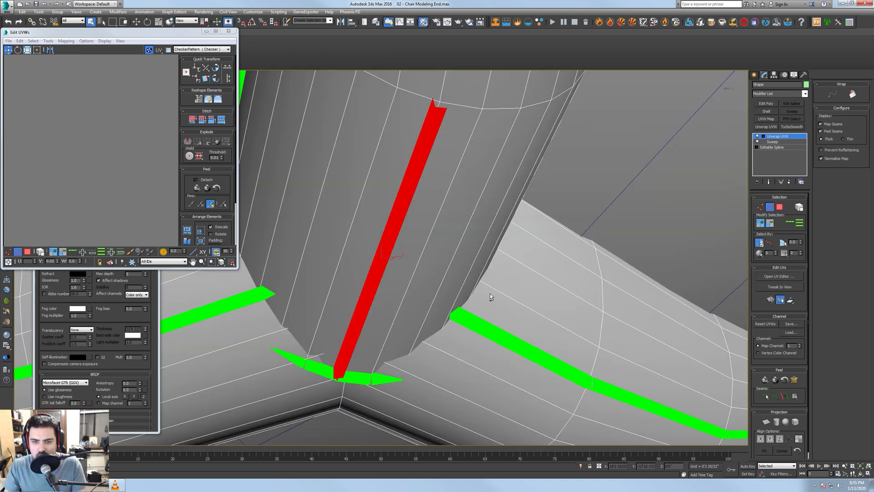
pyautogui.scroll(-3, 490, 293)
pyautogui.keyDown('alt'); pyautogui.moveTo(459, 267); pyautogui.dragTo(443, 246, button='middle'); pyautogui.keyUp('alt')
pyautogui.click(429, 367)
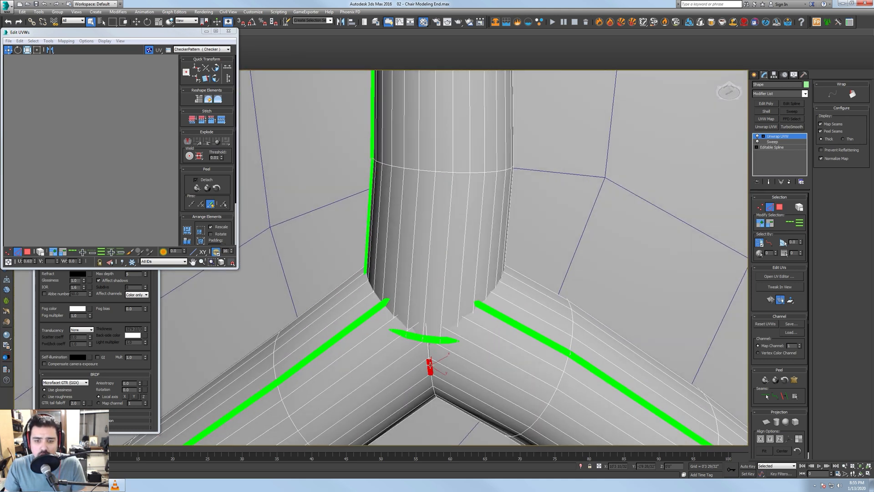
pyautogui.click(789, 222)
pyautogui.click(783, 396)
# - Bring up the cushion piping's UV layout, select all its UV polygons and maximize the UV editor window
pyautogui.scroll(-10, 467, 299)
pyautogui.keyDown('alt'); pyautogui.moveTo(492, 328); pyautogui.dragTo(442, 318, button='middle'); pyautogui.keyUp('alt')
pyautogui.scroll(6, 537, 300)
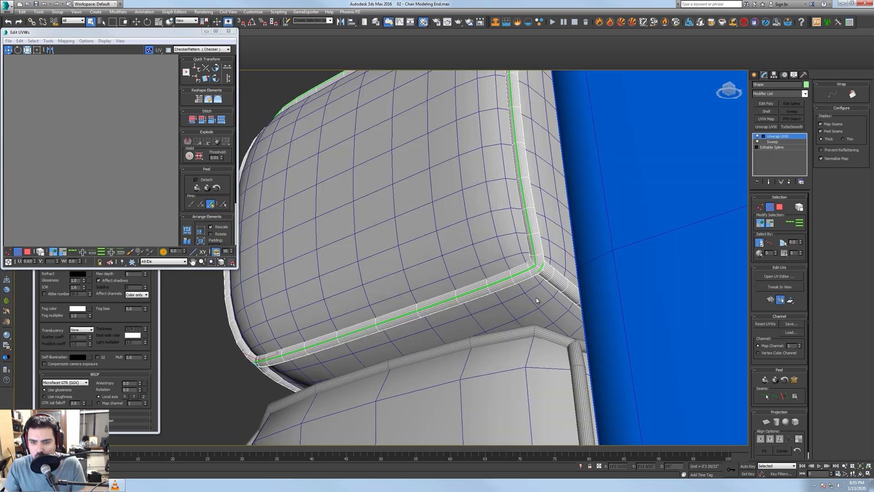
pyautogui.scroll(2, 539, 271)
pyautogui.scroll(-7, 524, 264)
pyautogui.keyDown('alt'); pyautogui.moveTo(460, 268); pyautogui.dragTo(618, 310, button='middle'); pyautogui.keyUp('alt')
pyautogui.click(773, 276)
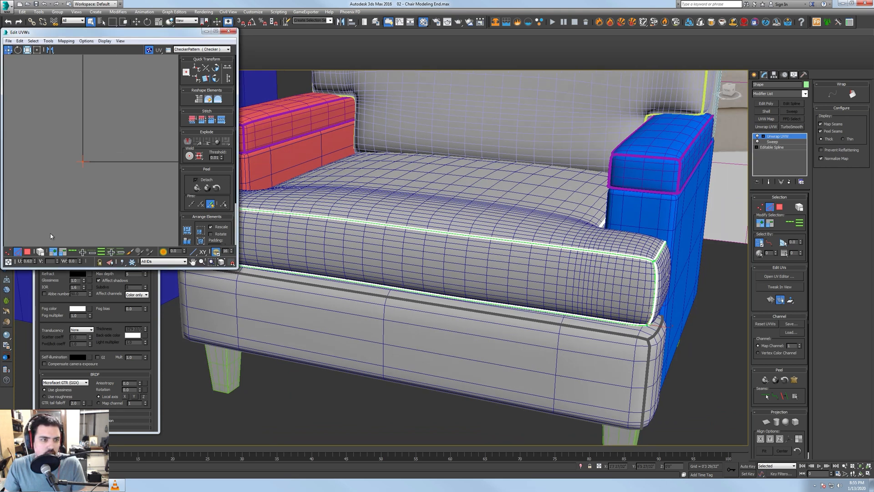
pyautogui.click(27, 252)
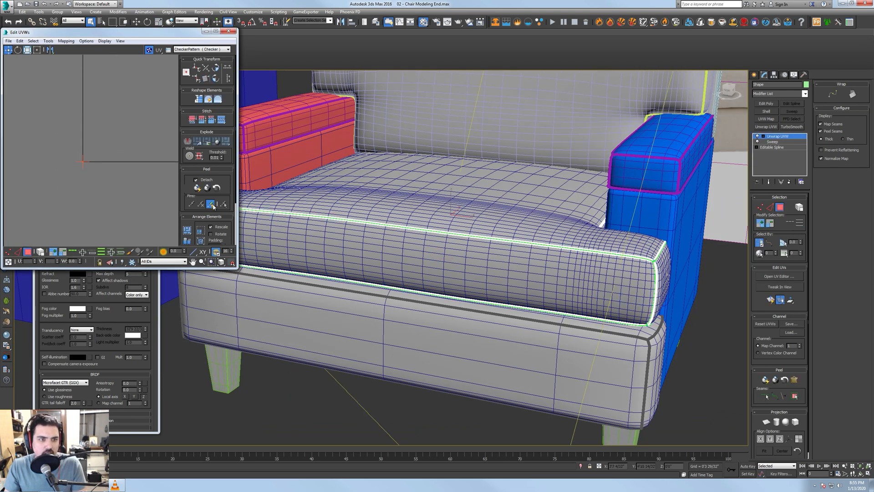
pyautogui.moveTo(92, 167); pyautogui.dragTo(101, 149, button='middle')
pyautogui.scroll(8, 101, 149)
pyautogui.moveTo(41, 128); pyautogui.dragTo(166, 180, button='middle')
pyautogui.scroll(6, 110, 178)
pyautogui.doubleClick(172, 34)
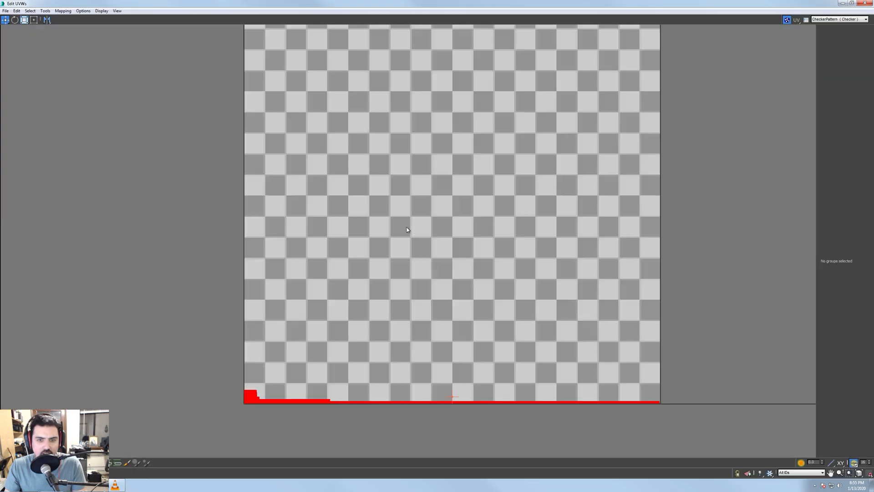
# - Select a section of the longest UV strip, then restore the UV editor to a larger floating window over the viewport
pyautogui.scroll(2, 430, 364)
pyautogui.scroll(3, 428, 346)
pyautogui.moveTo(424, 334); pyautogui.dragTo(382, 164, button='middle')
pyautogui.click(445, 307)
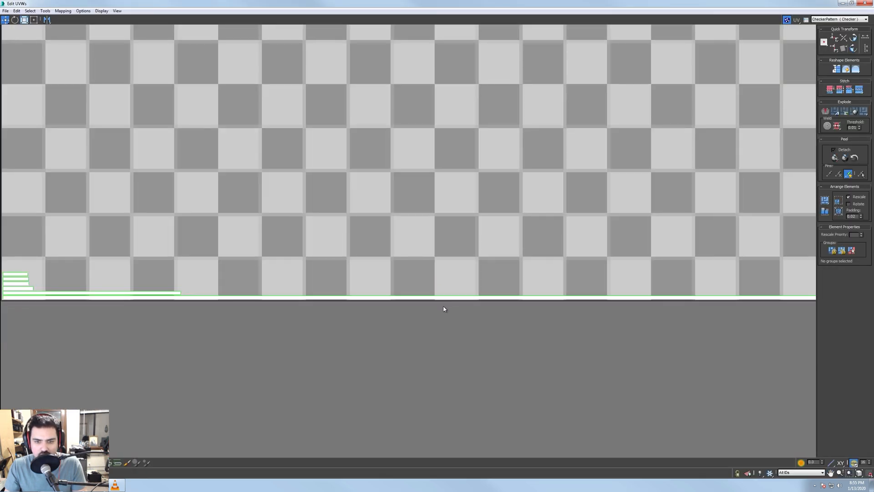
pyautogui.scroll(6, 431, 300)
pyautogui.scroll(2, 431, 302)
pyautogui.click(342, 298)
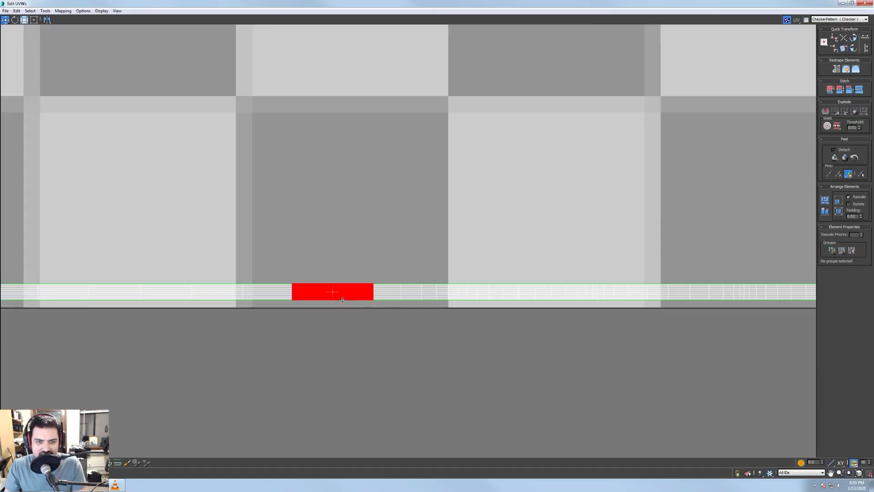
pyautogui.doubleClick(285, 5)
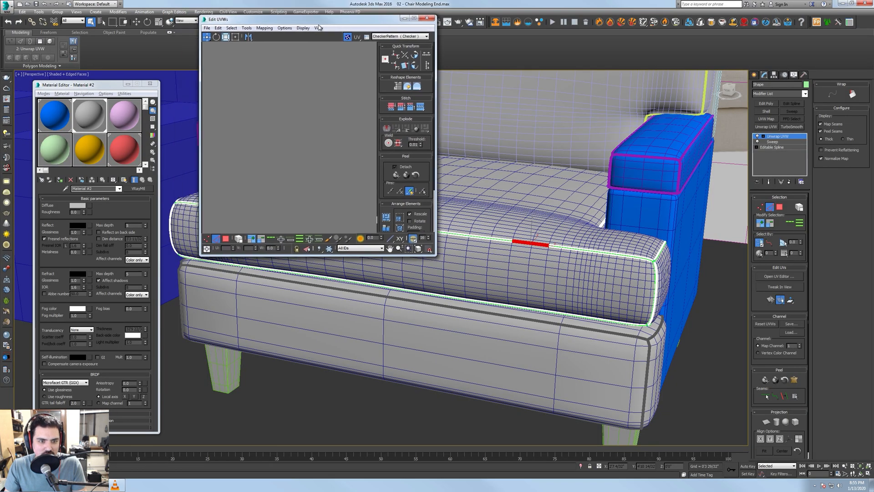
pyautogui.moveTo(454, 272); pyautogui.dragTo(699, 431)
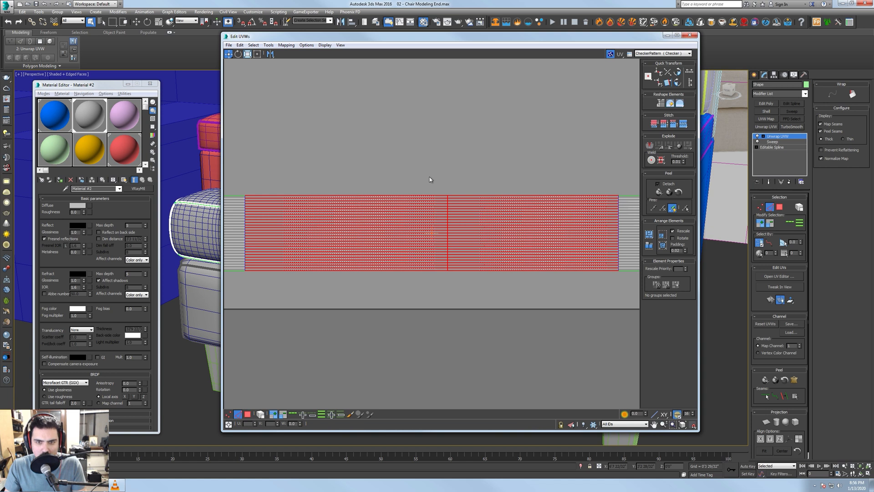
# - Undo the last selection changes and break the longest piping strip at its middle and at about three quarters of its length
pyautogui.hotkey('ctrl', 'z')
pyautogui.hotkey('ctrl', 'z')
pyautogui.scroll(-10, 448, 232)
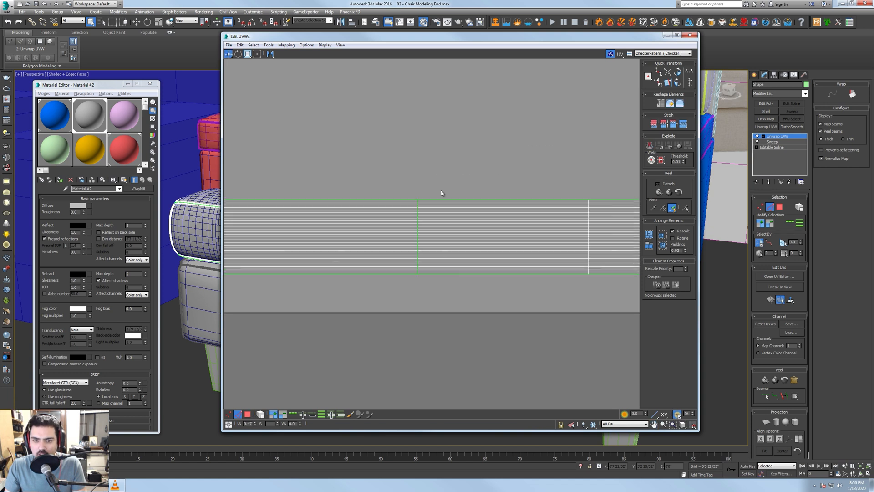
pyautogui.scroll(10, 471, 209)
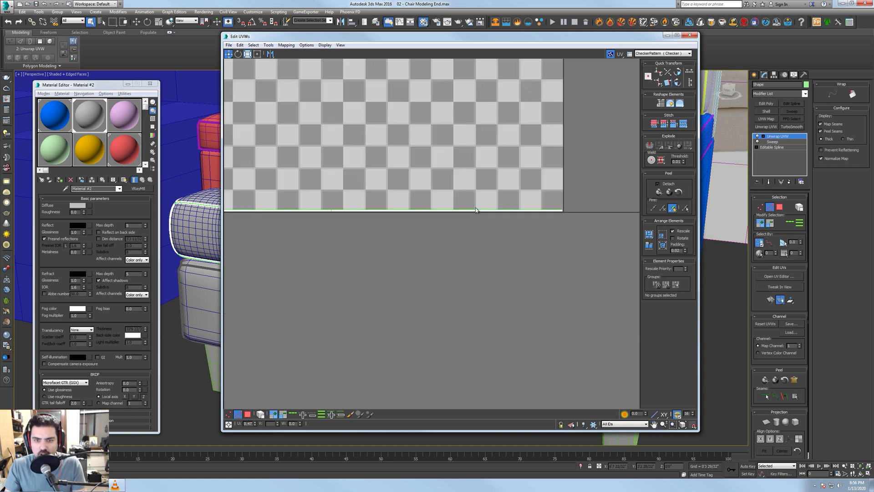
pyautogui.keyDown('alt'); pyautogui.moveTo(462, 227); pyautogui.dragTo(462, 231); pyautogui.keyUp('alt')
pyautogui.keyDown('alt'); pyautogui.moveTo(412, 196); pyautogui.dragTo(412, 227); pyautogui.keyUp('alt')
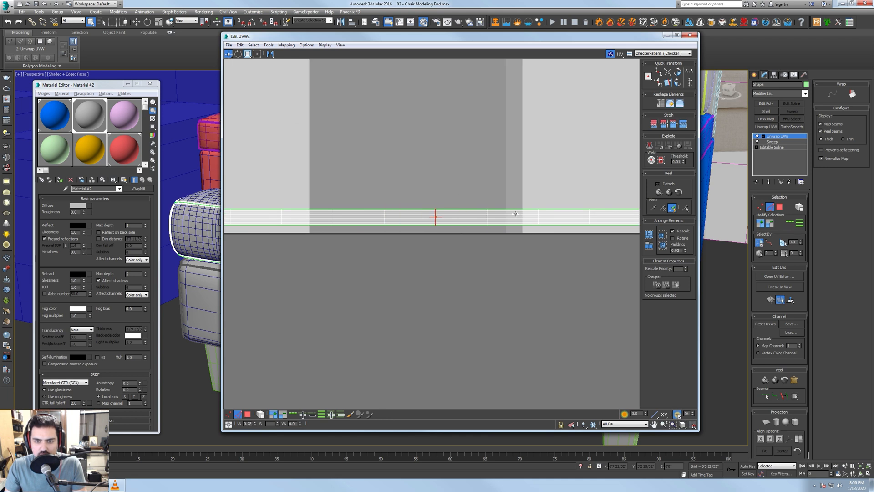
pyautogui.scroll(-6, 441, 171)
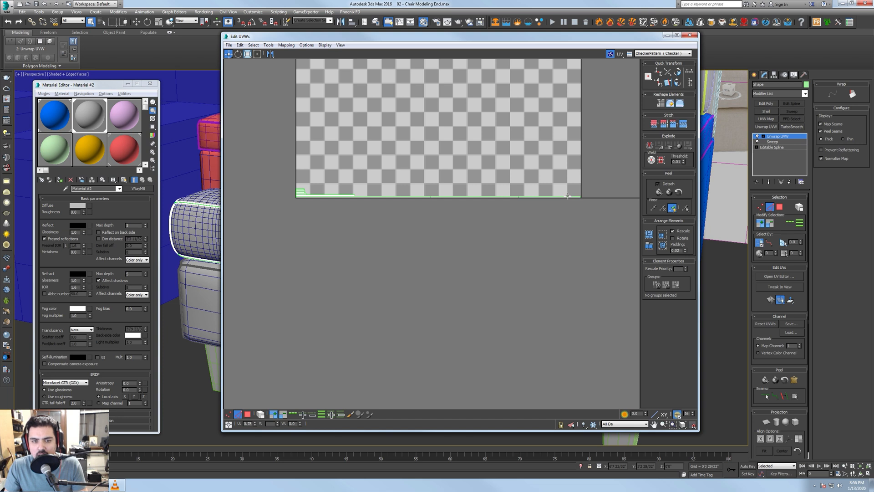
# - Break the longest piping strip along the cross edges at about one quarter of its length
pyautogui.scroll(8, 408, 217)
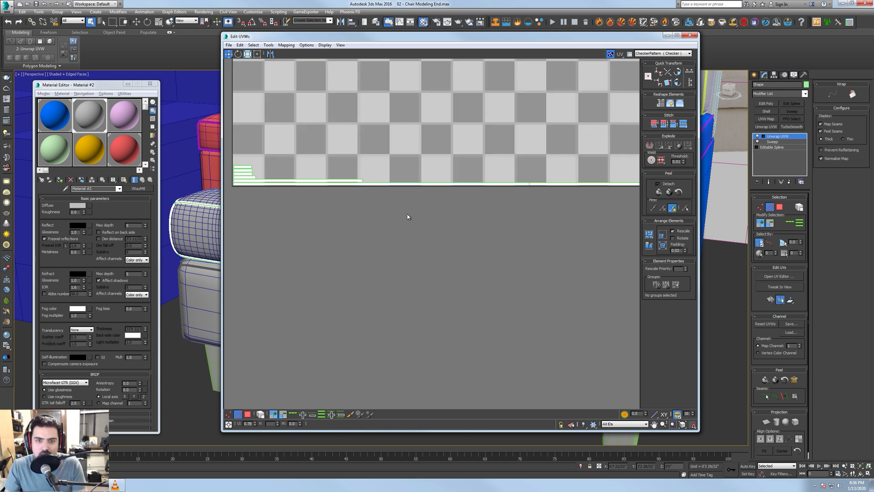
pyautogui.scroll(3, 384, 197)
pyautogui.moveTo(376, 177); pyautogui.dragTo(393, 232)
pyautogui.keyDown('alt'); pyautogui.moveTo(403, 181); pyautogui.dragTo(398, 244); pyautogui.keyUp('alt')
pyautogui.keyDown('alt'); pyautogui.moveTo(368, 171); pyautogui.dragTo(381, 235); pyautogui.keyUp('alt')
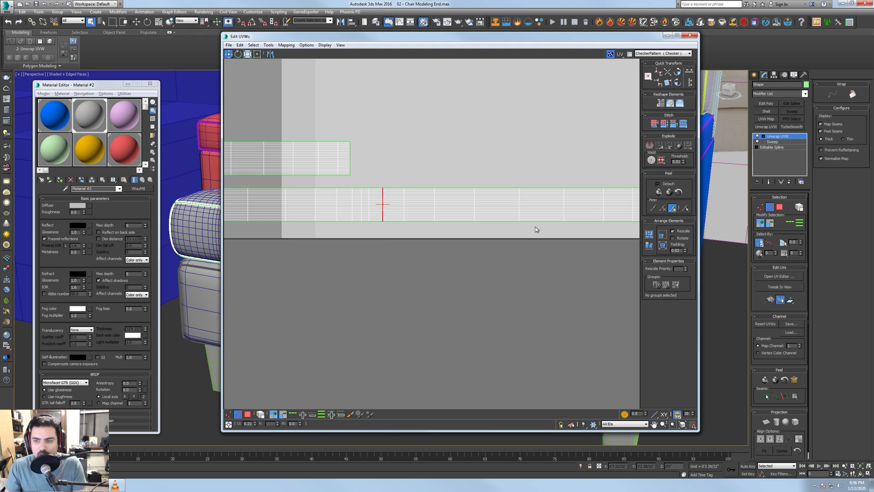
pyautogui.click(650, 147)
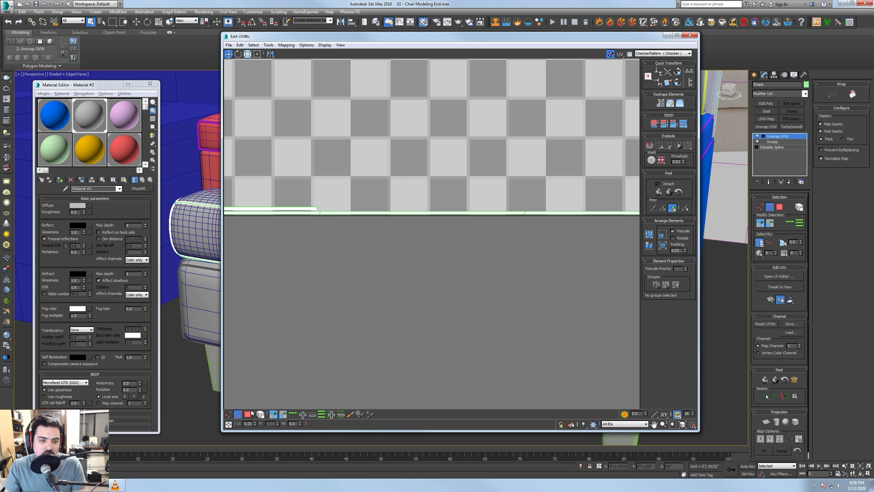
# - Select all UV polygons of the cushion piping and pack the split strips
pyautogui.click(248, 414)
pyautogui.scroll(-5, 364, 319)
pyautogui.moveTo(247, 256); pyautogui.dragTo(539, 316)
pyautogui.click(649, 235)
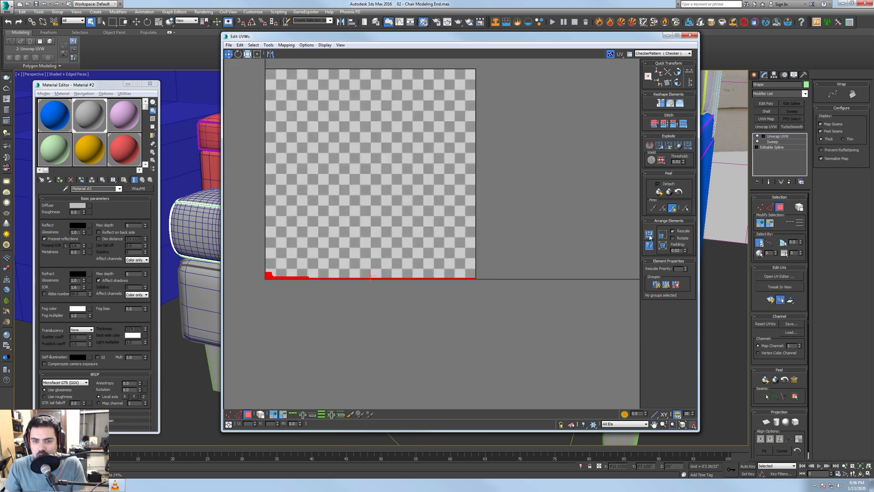
# - Select one line of cross edges near the middle of each of the five long UV strips and break them there
pyautogui.scroll(8, 378, 278)
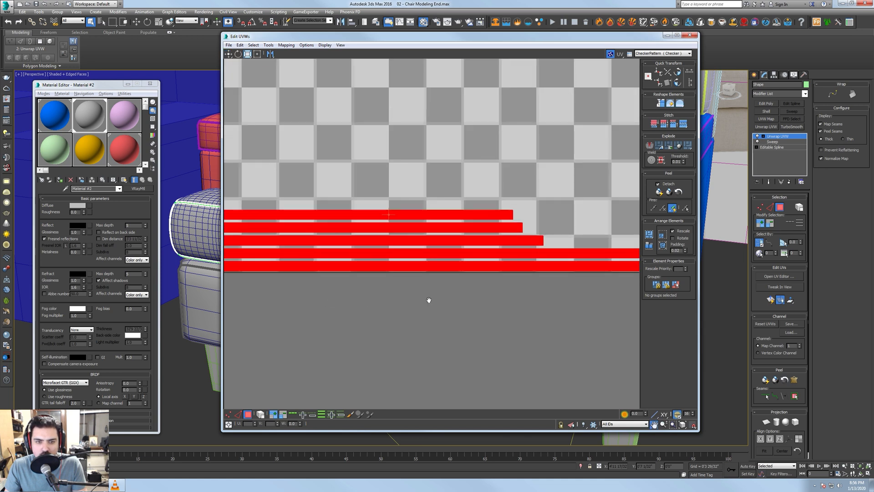
pyautogui.press('2')
pyautogui.scroll(3, 351, 278)
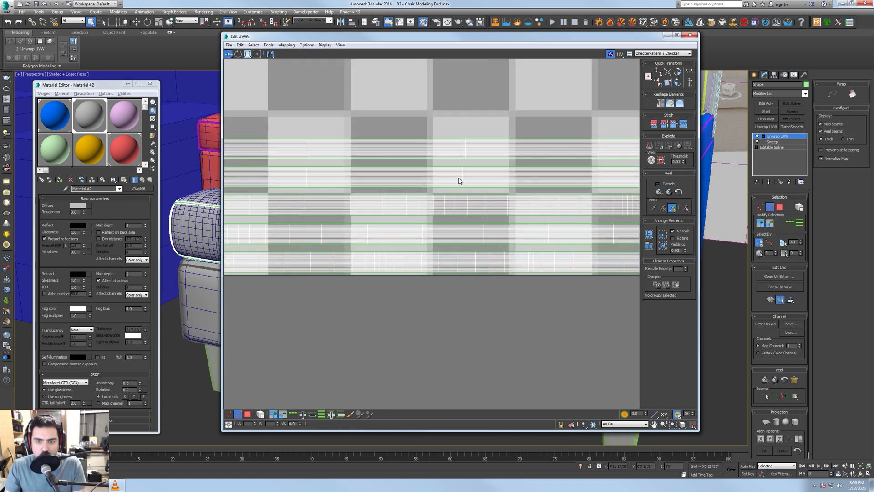
pyautogui.scroll(3, 464, 157)
pyautogui.moveTo(459, 117); pyautogui.dragTo(479, 170)
pyautogui.keyDown('alt'); pyautogui.moveTo(476, 119); pyautogui.dragTo(491, 165); pyautogui.keyUp('alt')
pyautogui.keyDown('alt'); pyautogui.moveTo(435, 117); pyautogui.dragTo(444, 184); pyautogui.keyUp('alt')
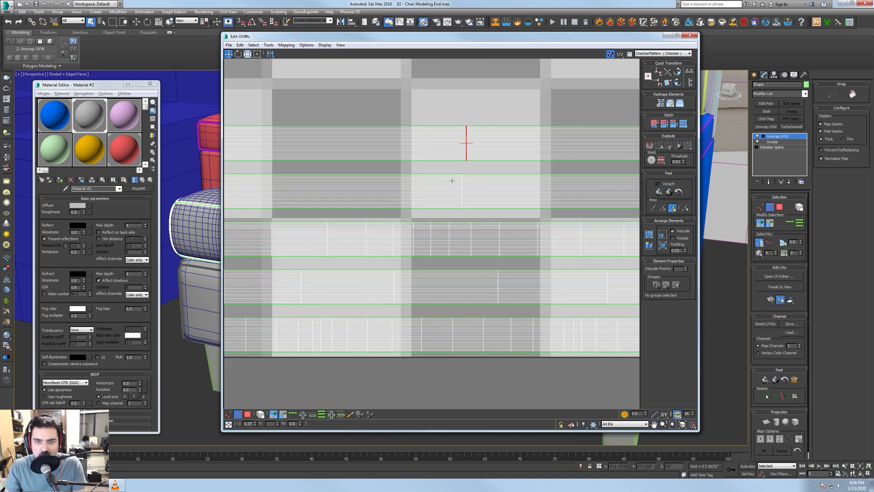
pyautogui.keyDown('ctrl'); pyautogui.moveTo(479, 208); pyautogui.dragTo(480, 210); pyautogui.keyUp('ctrl')
pyautogui.moveTo(437, 220); pyautogui.dragTo(448, 266)
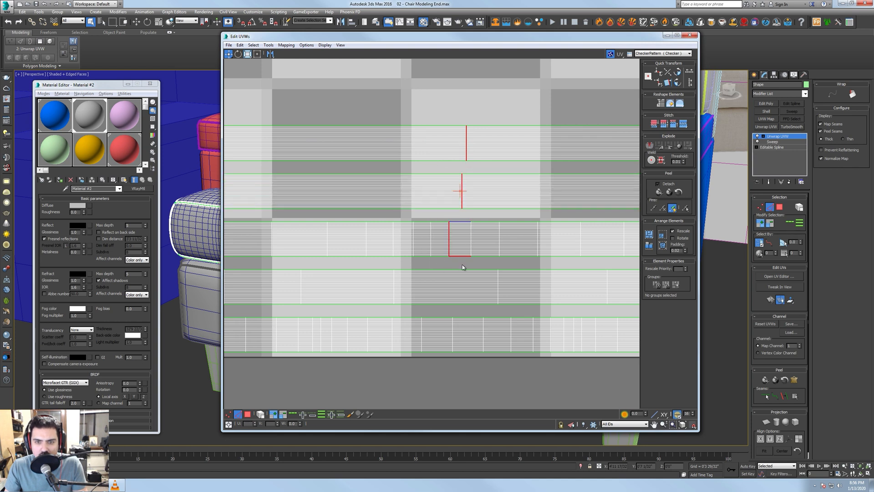
pyautogui.keyDown('ctrl'); pyautogui.moveTo(399, 299); pyautogui.dragTo(422, 265); pyautogui.keyUp('ctrl')
pyautogui.keyDown('alt'); pyautogui.moveTo(358, 252); pyautogui.dragTo(434, 364); pyautogui.keyUp('alt')
pyautogui.keyDown('alt'); pyautogui.moveTo(442, 310); pyautogui.dragTo(410, 313); pyautogui.keyUp('alt')
pyautogui.click(648, 145)
# - Select all the piping's UV polygons and repack the shortened strips
pyautogui.scroll(-8, 472, 195)
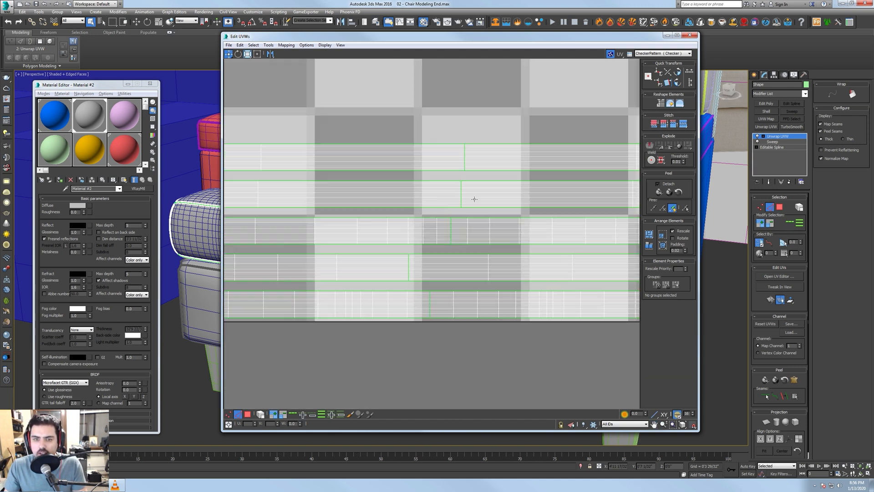
pyautogui.click(250, 414)
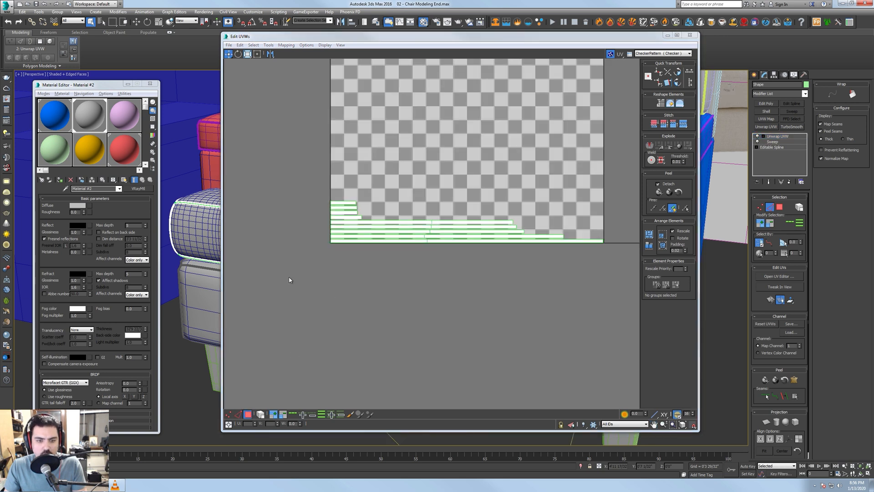
pyautogui.moveTo(290, 283); pyautogui.dragTo(675, 276)
pyautogui.click(652, 234)
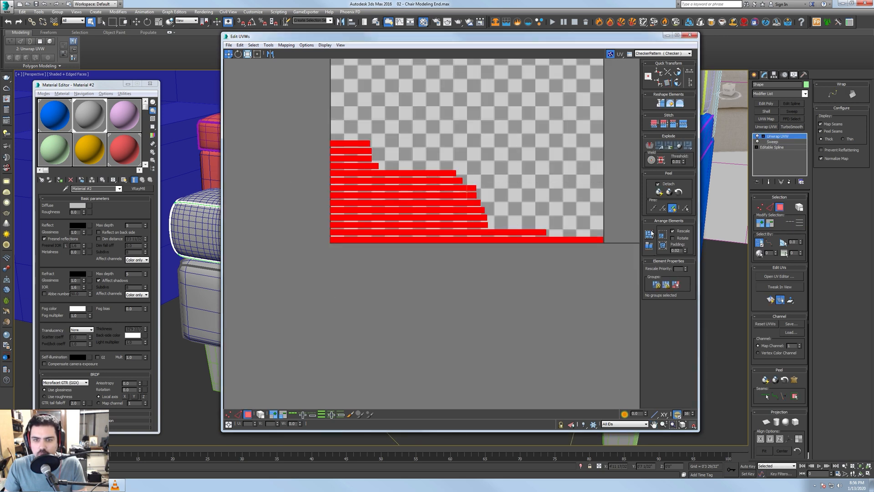
# - Select a line of cross edges on each of the two longest remaining UV strips and break them there
pyautogui.moveTo(533, 206); pyautogui.dragTo(520, 223, button='middle')
pyautogui.scroll(3, 418, 258)
pyautogui.click(449, 272)
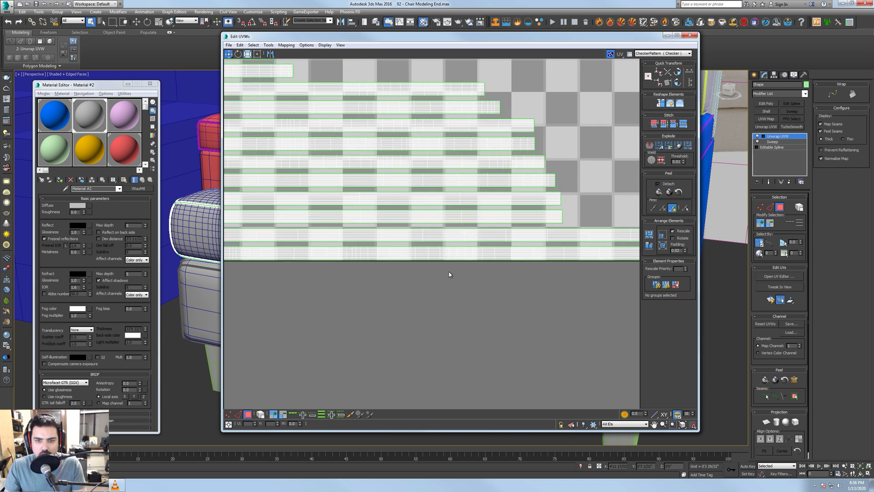
pyautogui.scroll(2, 449, 269)
pyautogui.press('2')
pyautogui.doubleClick(433, 237)
pyautogui.scroll(3, 431, 234)
pyautogui.moveTo(430, 218)
pyautogui.mouseDown()
pyautogui.moveTo(440, 277)
pyautogui.moveTo(444, 220)
pyautogui.mouseUp()
pyautogui.keyDown('alt'); pyautogui.moveTo(413, 286); pyautogui.dragTo(397, 220); pyautogui.keyUp('alt')
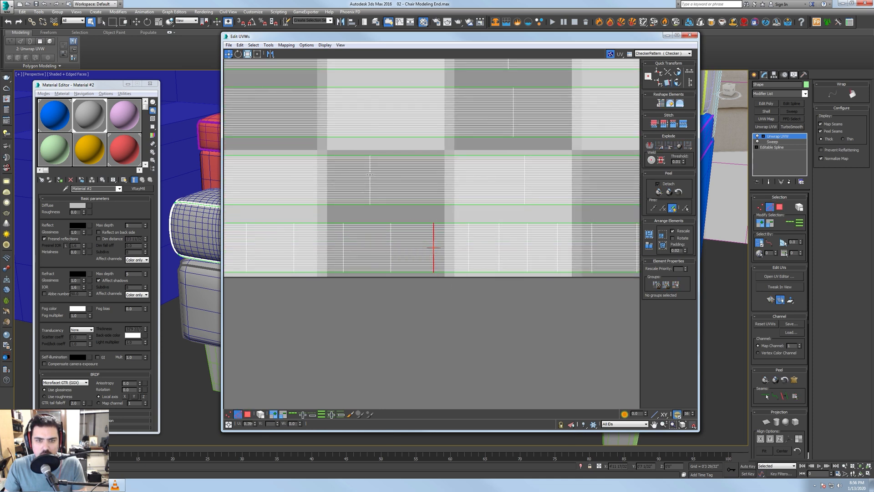
pyautogui.keyDown('ctrl'); pyautogui.moveTo(365, 148); pyautogui.dragTo(381, 211); pyautogui.keyUp('ctrl')
pyautogui.keyDown('alt'); pyautogui.moveTo(401, 213); pyautogui.dragTo(387, 149); pyautogui.keyUp('alt')
pyautogui.keyDown('alt'); pyautogui.moveTo(344, 149); pyautogui.dragTo(360, 216); pyautogui.keyUp('alt')
pyautogui.click(650, 145)
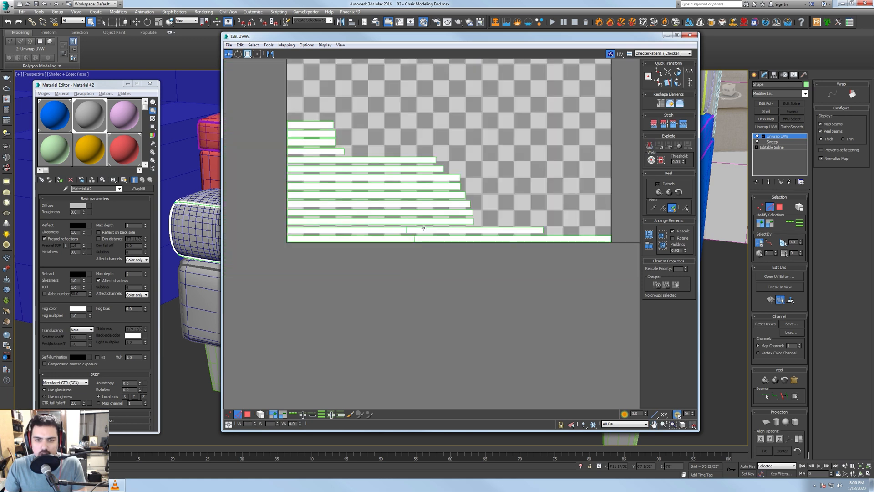
# - Select all the seat cushion piping's UV polygons, pack the islands into the UV tile and close the UV editor
pyautogui.click(248, 414)
pyautogui.moveTo(276, 111); pyautogui.dragTo(624, 248)
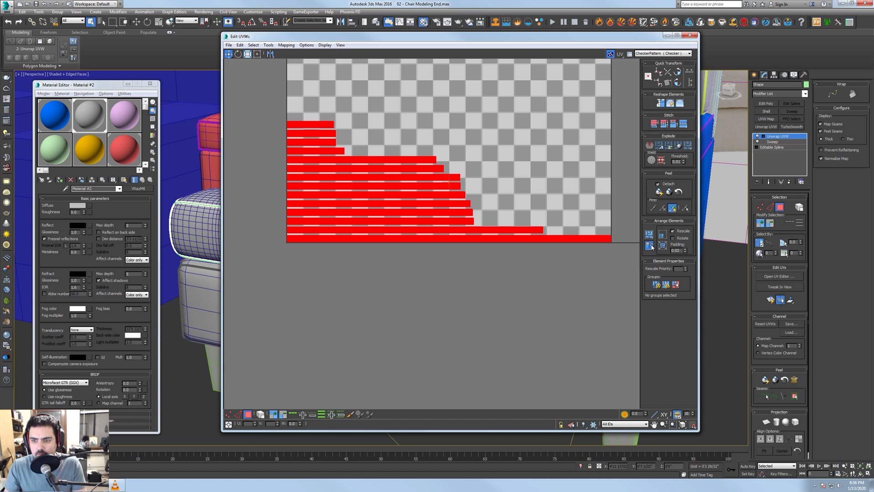
pyautogui.click(649, 234)
pyautogui.scroll(-3, 510, 196)
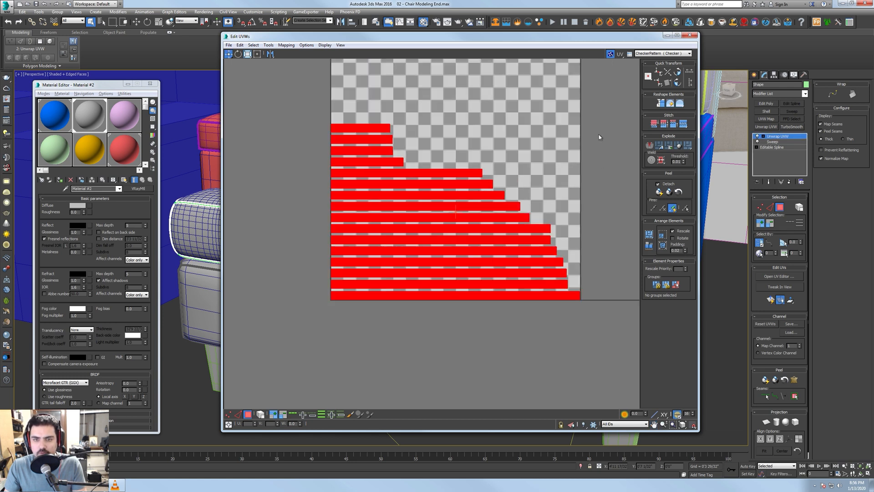
pyautogui.moveTo(481, 189); pyautogui.dragTo(475, 222, button='middle')
pyautogui.click(689, 35)
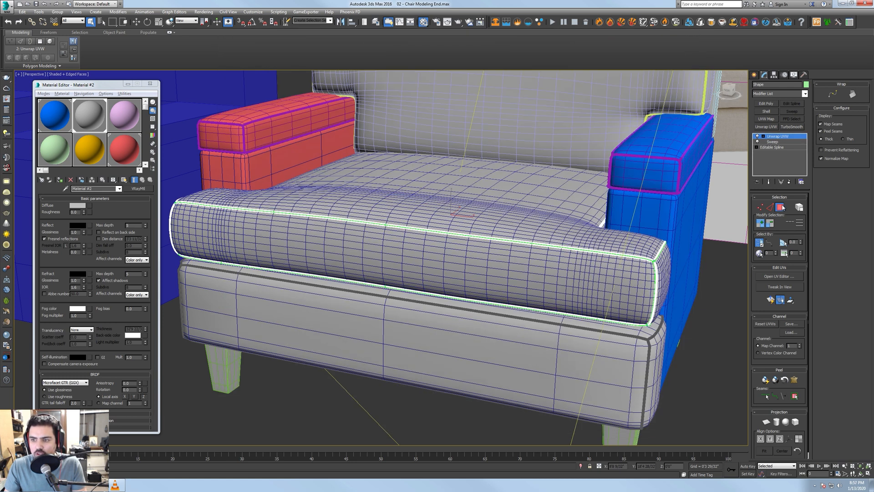
# - Select the seat cushion and its piping, rename the grey material as Seat and set its diffuse colour to hot pink
pyautogui.press('3')
pyautogui.click(547, 209)
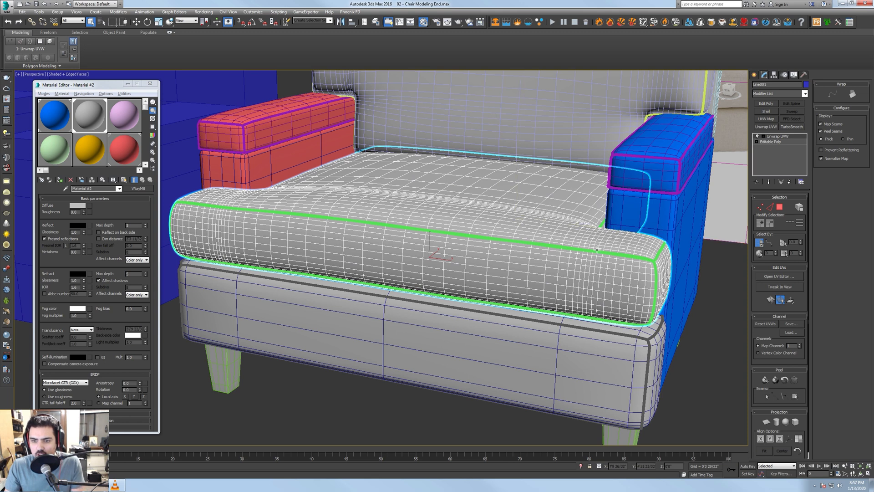
pyautogui.keyDown('ctrl'); pyautogui.click(595, 251); pyautogui.keyUp('ctrl')
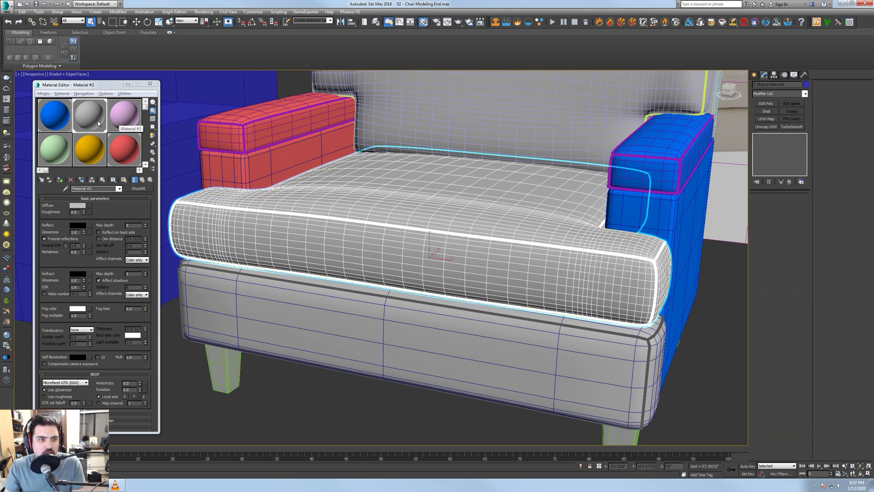
pyautogui.click(49, 188)
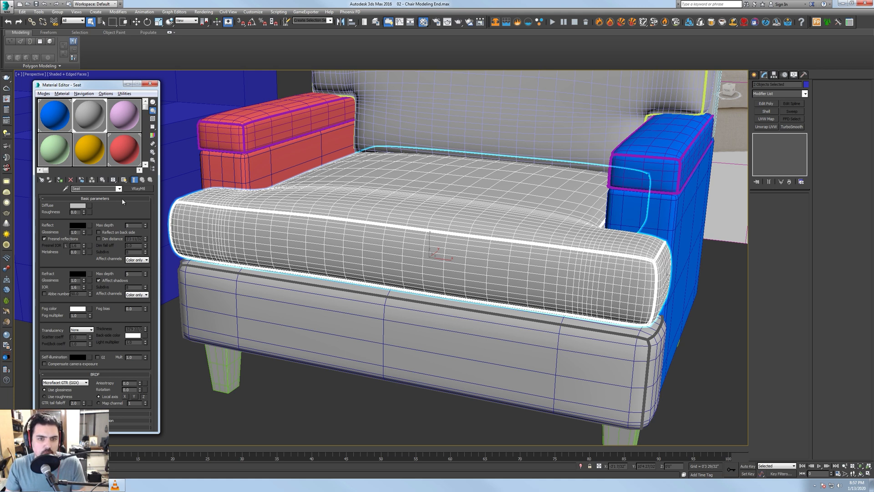
pyautogui.click(77, 206)
pyautogui.click(187, 45)
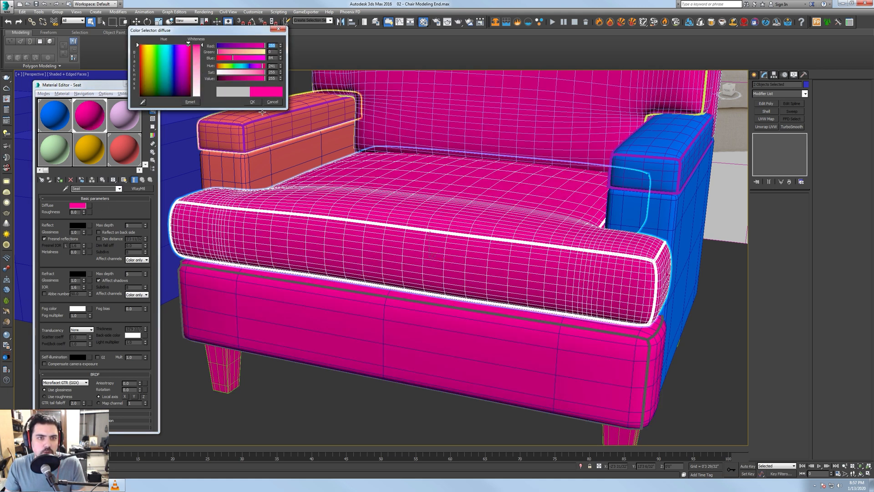
pyautogui.click(253, 101)
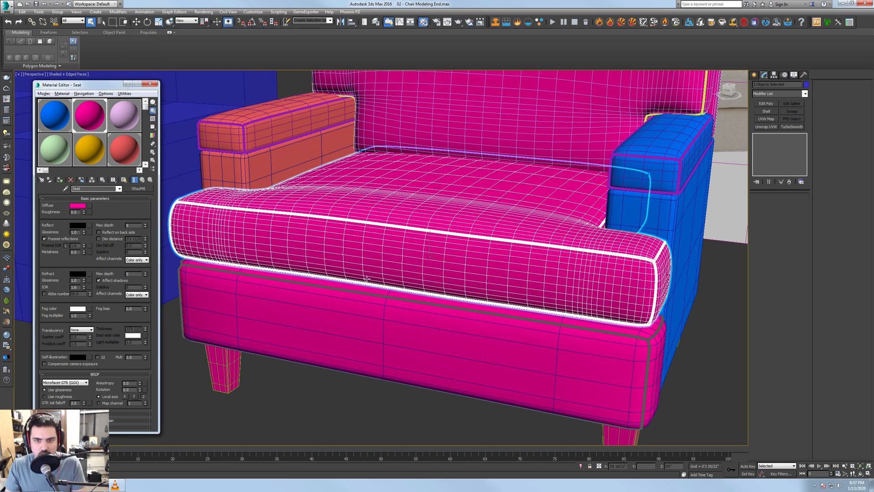
# - Select the chair's front base panel with its edge piping and the two front legs
pyautogui.moveTo(364, 278); pyautogui.dragTo(356, 317, button='middle')
pyautogui.moveTo(449, 304); pyautogui.dragTo(437, 265, button='middle')
pyautogui.click(536, 330)
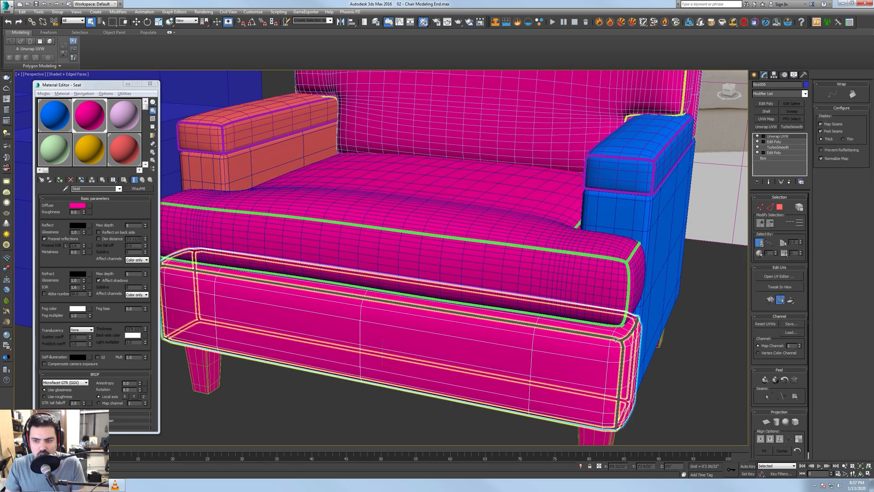
pyautogui.keyDown('ctrl'); pyautogui.click(538, 326); pyautogui.keyUp('ctrl')
pyautogui.moveTo(577, 364); pyautogui.dragTo(536, 308, button='middle')
pyautogui.moveTo(529, 344); pyautogui.dragTo(524, 304, button='middle')
pyautogui.scroll(-5, 523, 305)
pyautogui.keyDown('ctrl'); pyautogui.click(526, 319); pyautogui.keyUp('ctrl')
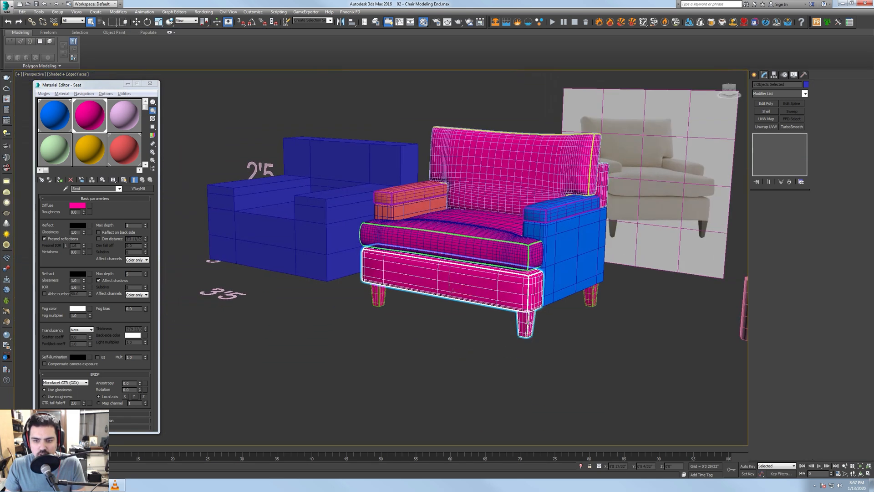
pyautogui.keyDown('ctrl'); pyautogui.click(380, 295); pyautogui.keyUp('ctrl')
# - Add the two rear legs to the selection and isolate the selected base parts
pyautogui.keyDown('alt'); pyautogui.moveTo(439, 293); pyautogui.dragTo(482, 285, button='middle'); pyautogui.keyUp('alt')
pyautogui.keyDown('ctrl'); pyautogui.click(595, 309); pyautogui.keyUp('ctrl')
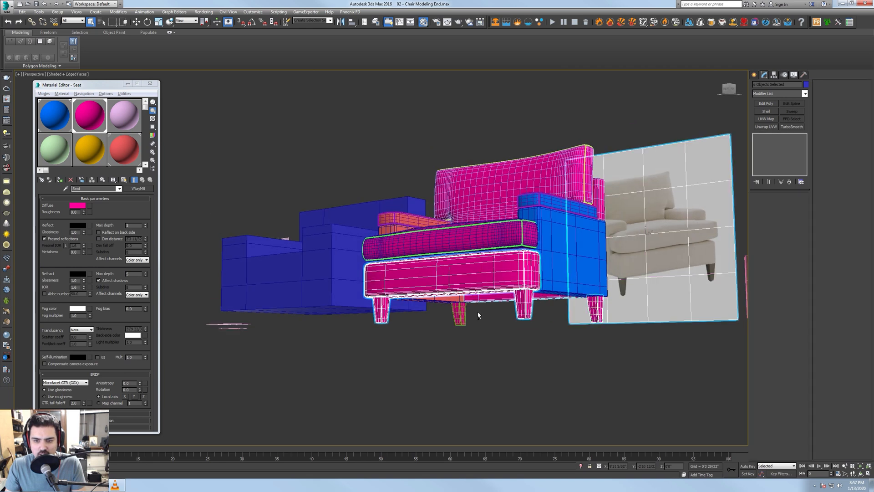
pyautogui.keyDown('ctrl'); pyautogui.click(462, 315); pyautogui.keyUp('ctrl')
pyautogui.keyDown('alt'); pyautogui.moveTo(472, 315); pyautogui.dragTo(449, 337, button='middle'); pyautogui.keyUp('alt')
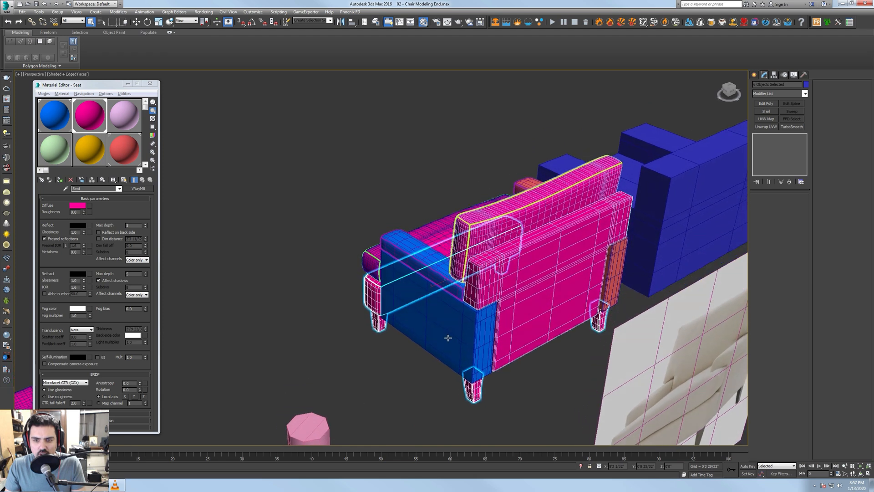
pyautogui.keyDown('alt'); pyautogui.moveTo(529, 300); pyautogui.dragTo(567, 293, button='middle'); pyautogui.keyUp('alt')
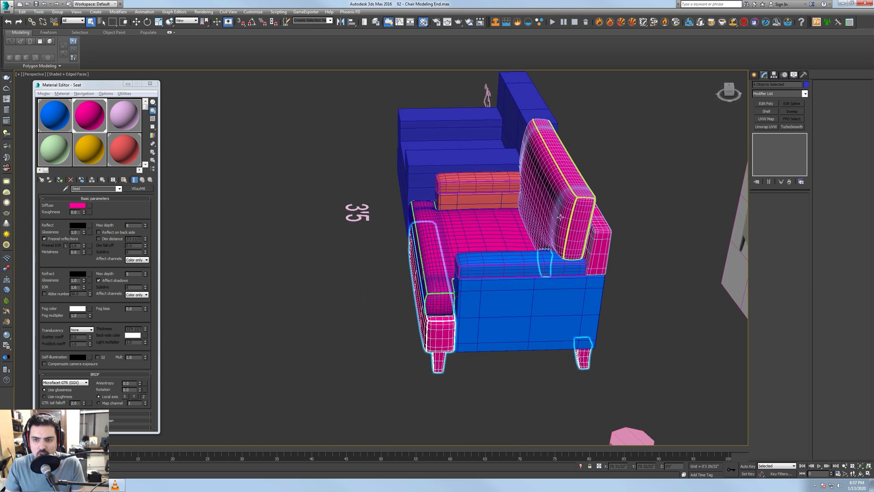
pyautogui.keyDown('alt'); pyautogui.moveTo(539, 228); pyautogui.dragTo(552, 214, button='middle'); pyautogui.keyUp('alt')
pyautogui.rightClick(514, 273)
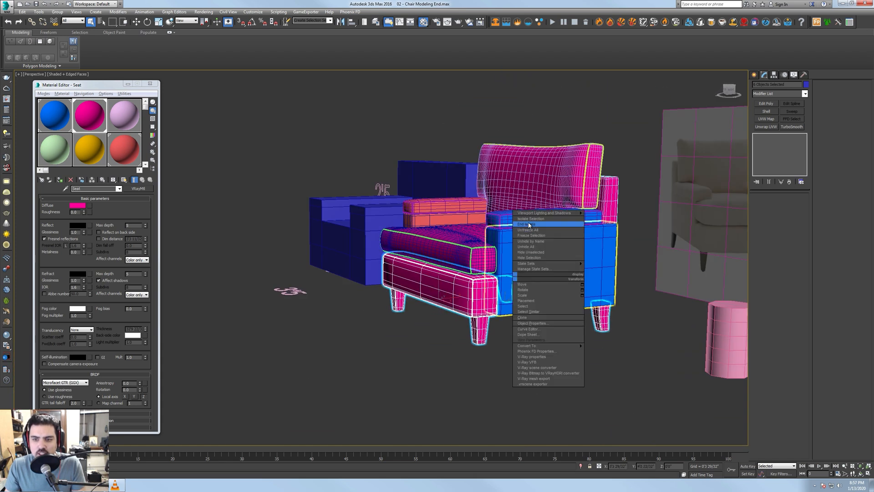
pyautogui.click(529, 223)
# - Assign the lilac Material #3 to the isolated base panel, its piping and all four legs
pyautogui.keyDown('alt'); pyautogui.moveTo(449, 272); pyautogui.dragTo(455, 269, button='middle'); pyautogui.keyUp('alt')
pyautogui.click(468, 305)
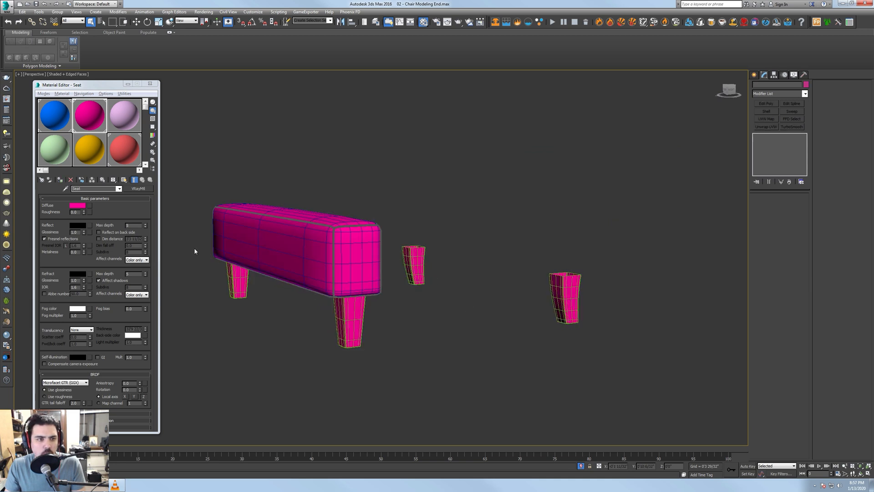
pyautogui.click(122, 115)
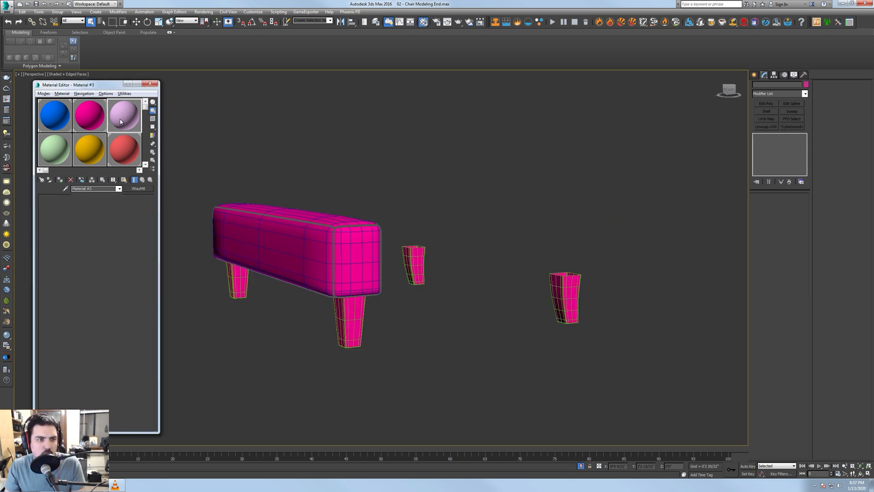
pyautogui.click(70, 179)
pyautogui.click(510, 268)
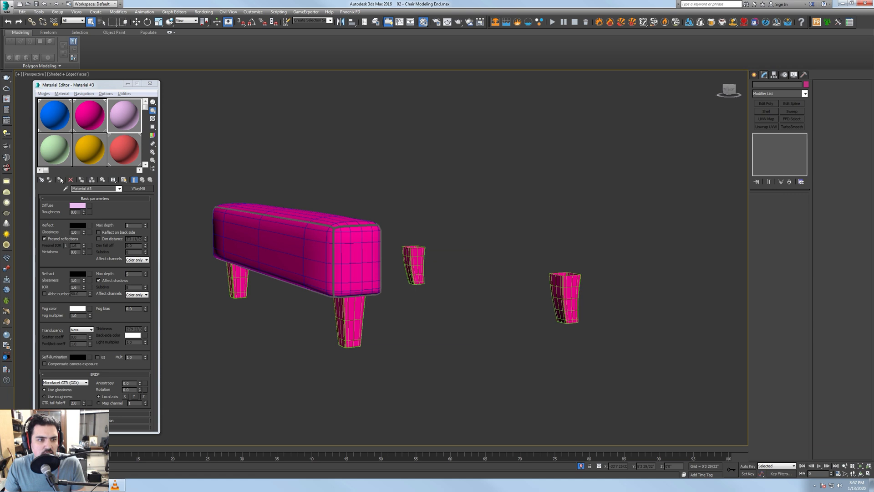
pyautogui.moveTo(197, 155); pyautogui.dragTo(640, 390)
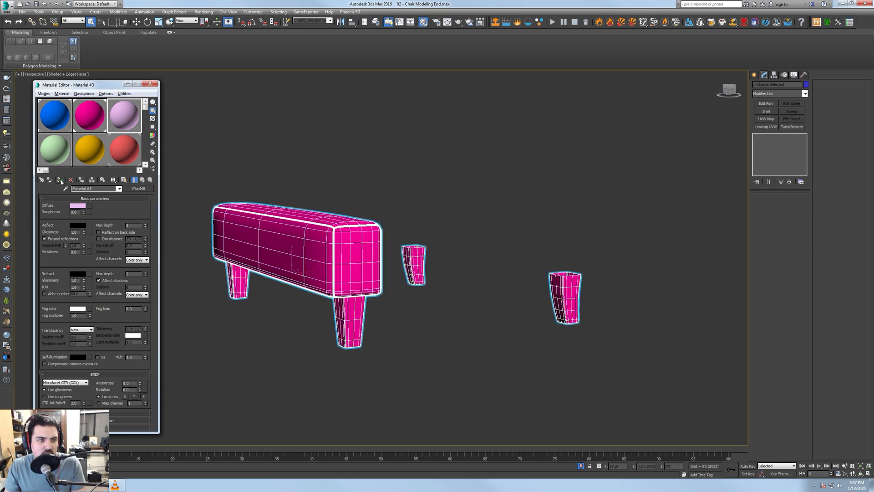
pyautogui.click(60, 180)
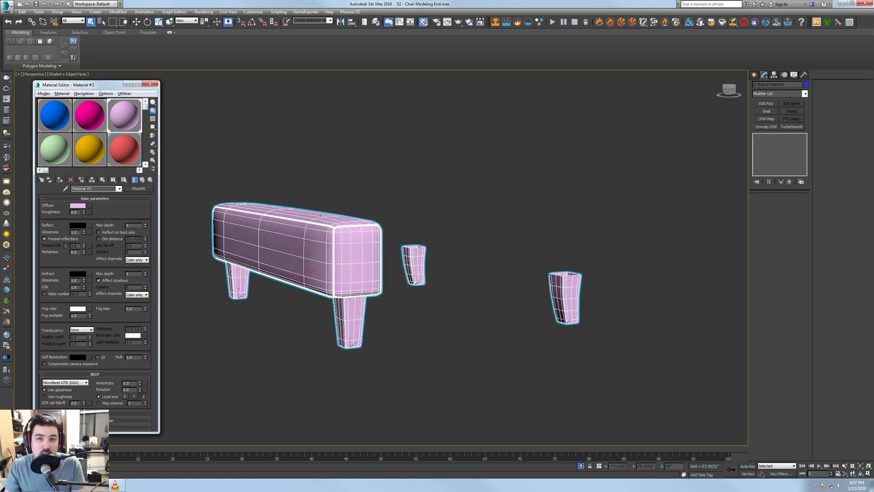
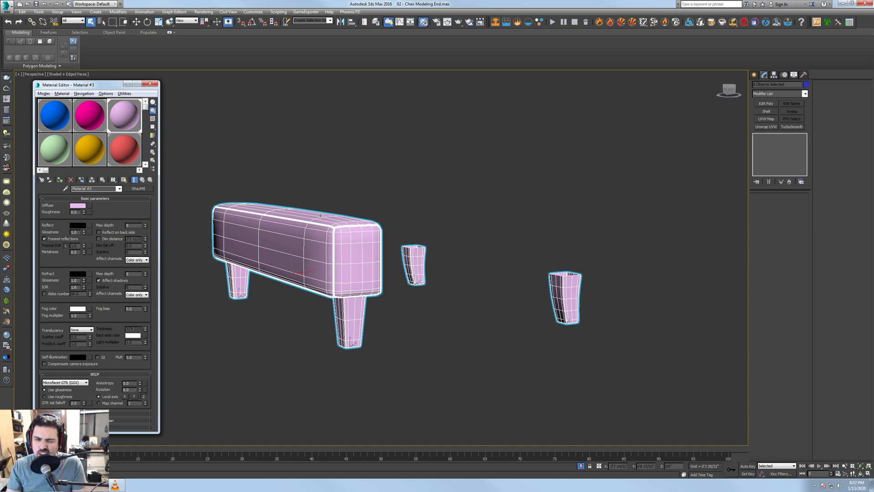
# - Select the base panel, check its existing UV layout in the UV editor and close the editor
pyautogui.moveTo(344, 213); pyautogui.dragTo(473, 237, button='middle')
pyautogui.click(428, 235)
pyautogui.scroll(5, 473, 237)
pyautogui.click(483, 262)
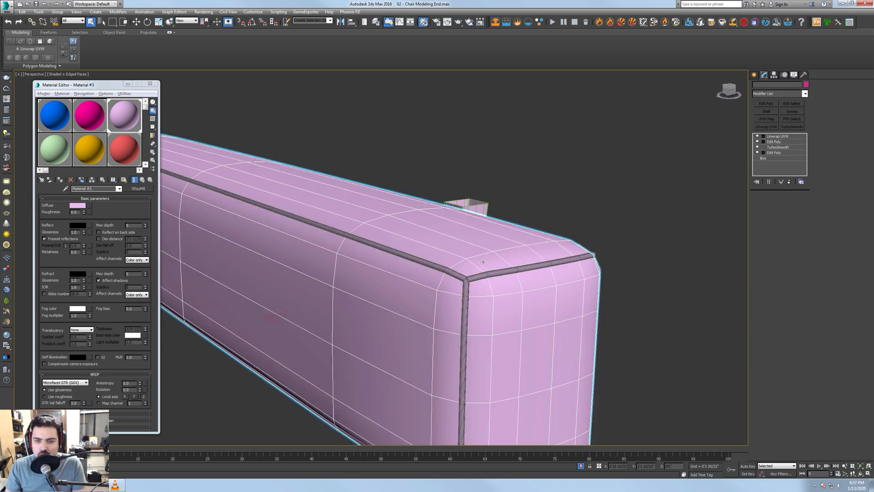
pyautogui.click(780, 276)
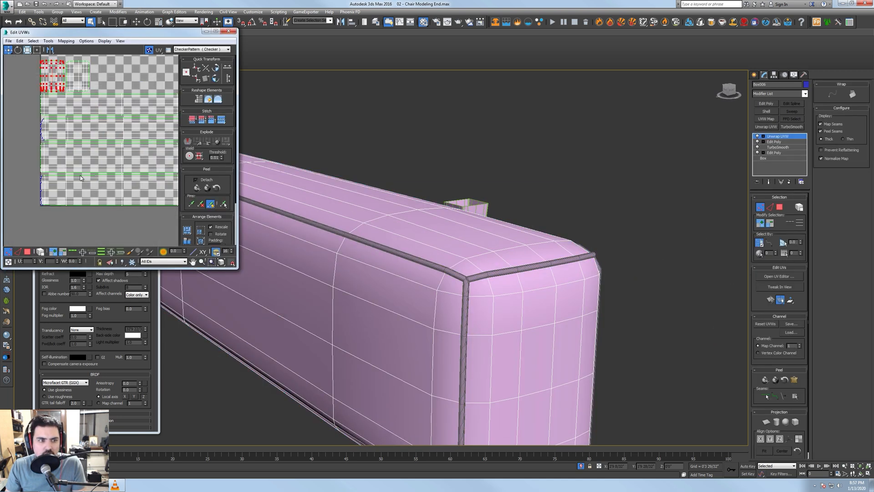
pyautogui.click(231, 32)
pyautogui.scroll(-5, 460, 250)
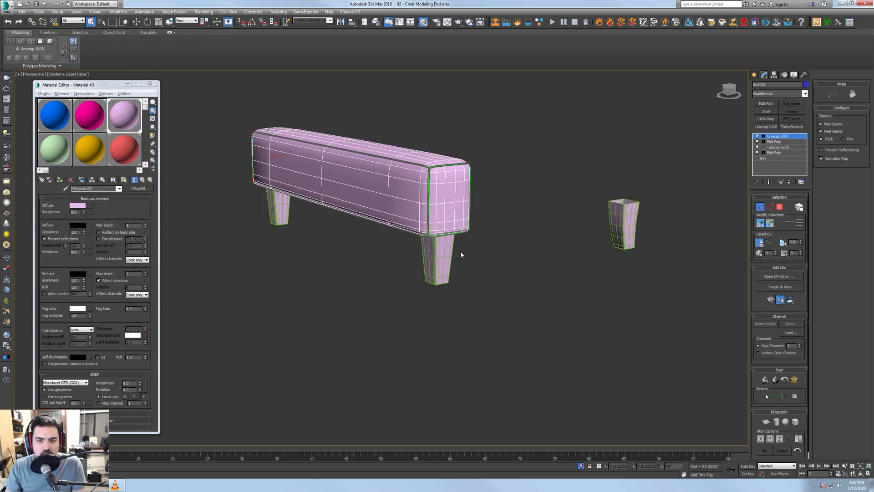
# - Select the nearest front leg, check its UV layout in the UV editor and close the editor
pyautogui.click(453, 255)
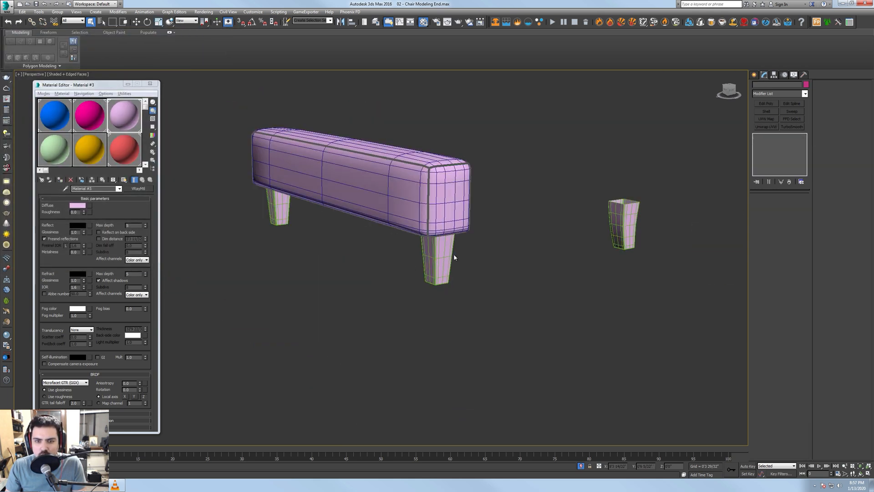
pyautogui.click(779, 277)
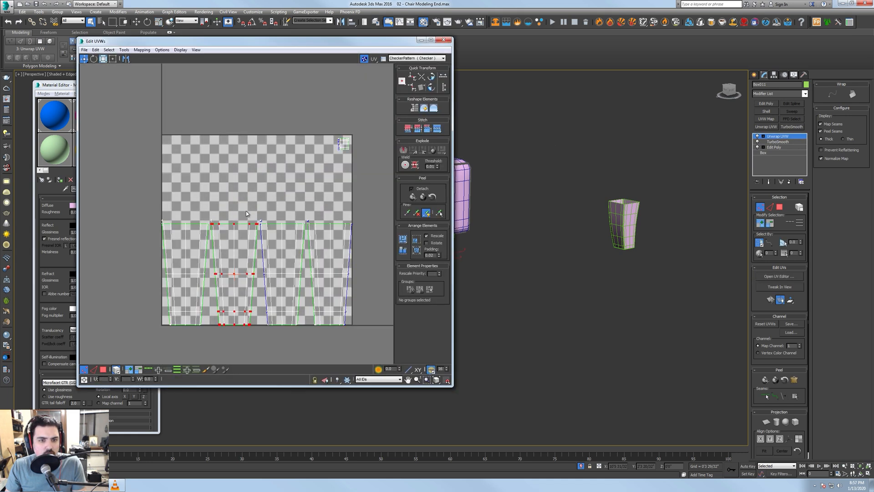
pyautogui.click(442, 40)
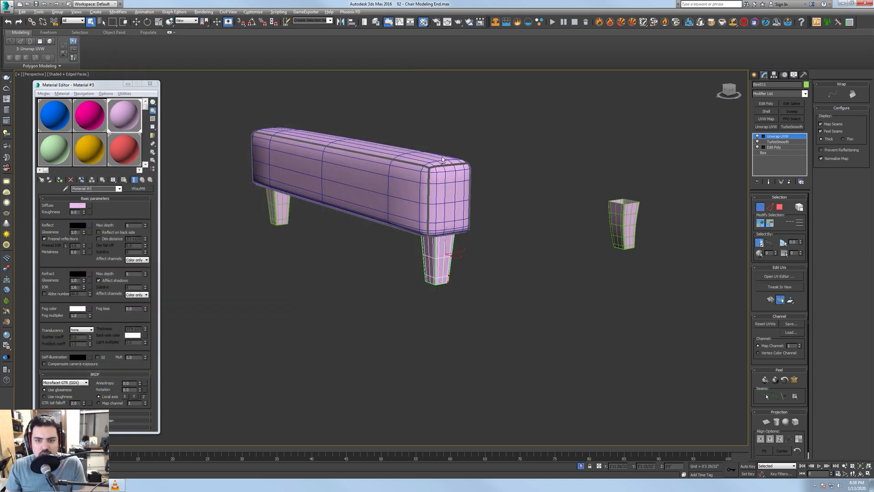
# - Apply an Unwrap UVW modifier to the nearest rear leg and open its UV layout for editing
pyautogui.keyDown('alt'); pyautogui.moveTo(478, 167); pyautogui.dragTo(517, 168, button='middle'); pyautogui.keyUp('alt')
pyautogui.click(573, 221)
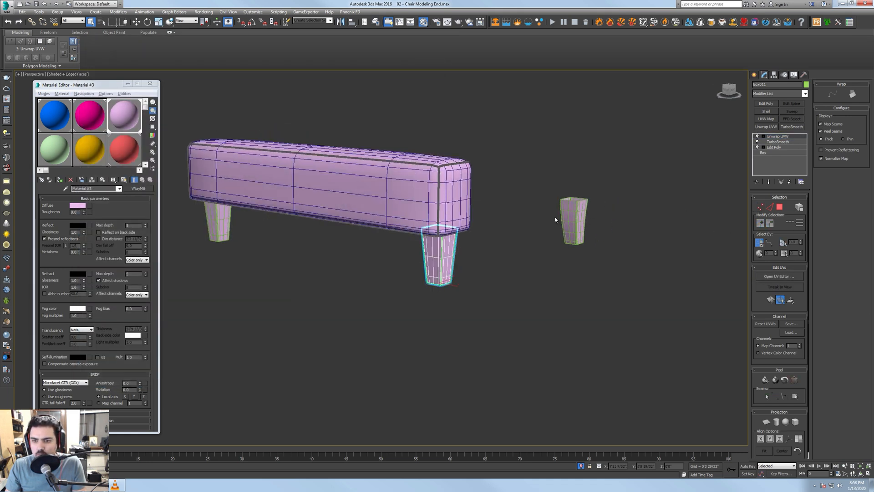
pyautogui.press('z')
pyautogui.click(766, 126)
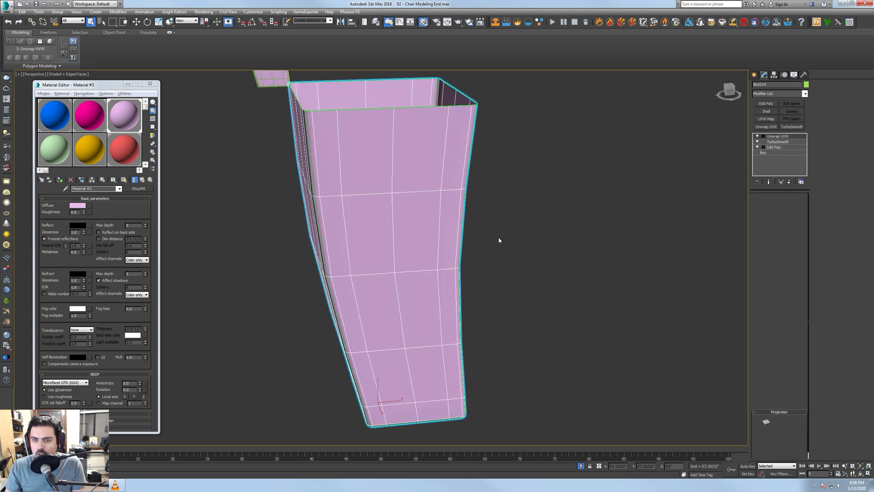
pyautogui.scroll(-5, 412, 244)
pyautogui.click(767, 276)
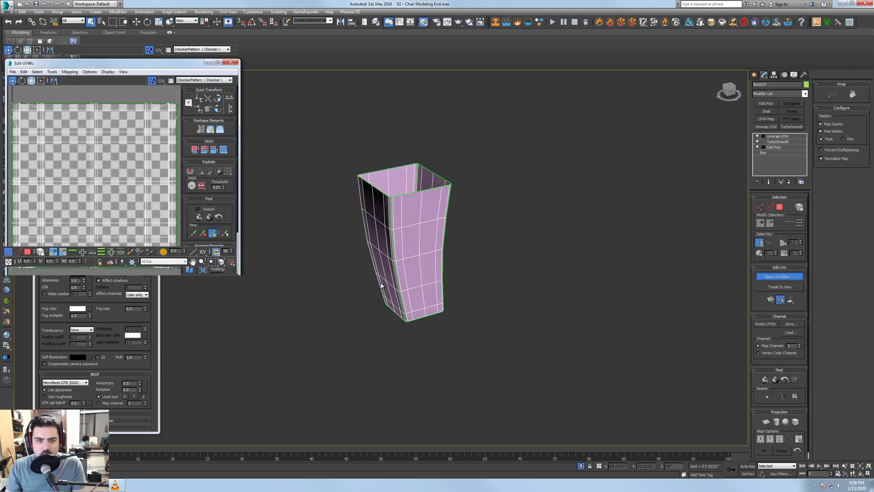
pyautogui.scroll(-3, 72, 228)
pyautogui.moveTo(71, 219); pyautogui.dragTo(52, 212, button='middle')
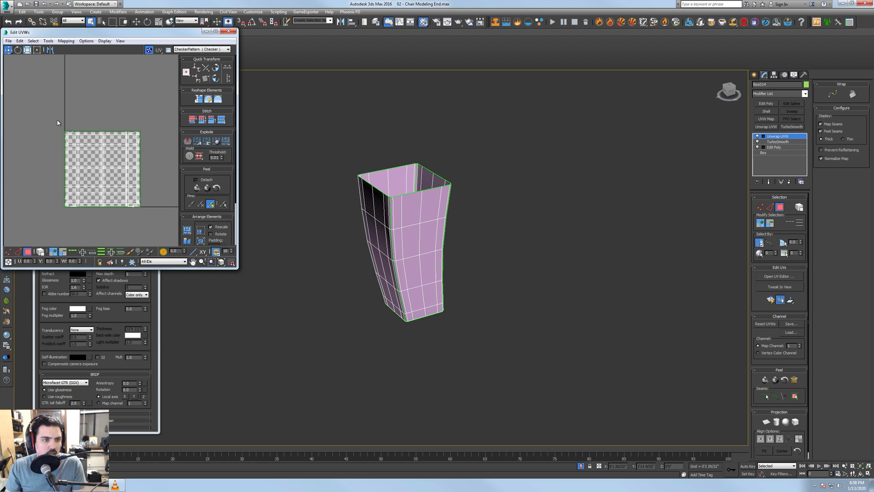
# - Select all of the rear leg's UV polygons and pack them into separate islands
pyautogui.moveTo(58, 122); pyautogui.dragTo(177, 231)
pyautogui.click(186, 241)
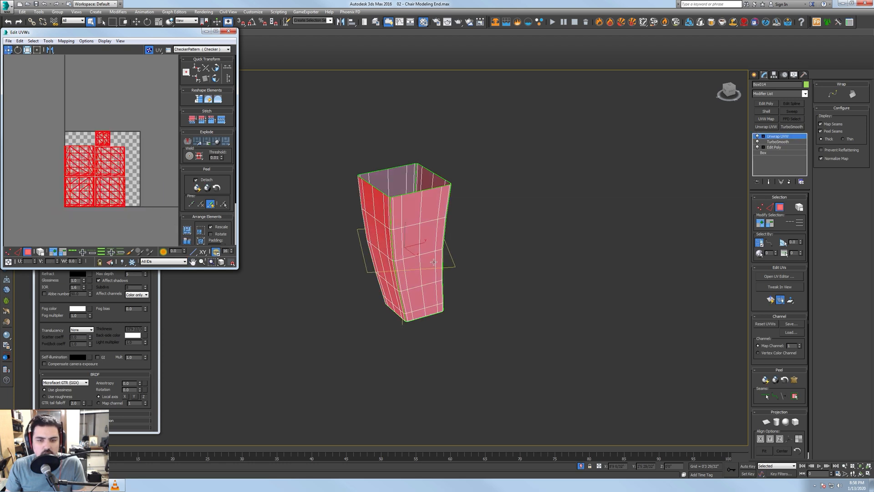
pyautogui.keyDown('alt'); pyautogui.moveTo(433, 261); pyautogui.dragTo(430, 246, button='middle'); pyautogui.keyUp('alt')
pyautogui.click(430, 245)
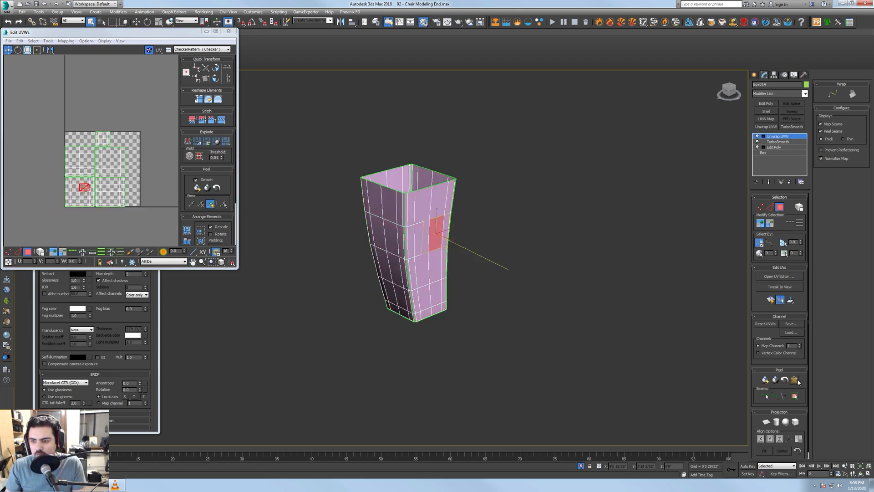
# - Select a vertical corner edge loop of the rear leg with the short edges at its foot corner and convert them to seams
pyautogui.moveTo(406, 218); pyautogui.dragTo(431, 225, button='middle')
pyautogui.scroll(4, 432, 225)
pyautogui.press('2')
pyautogui.click(791, 223)
pyautogui.keyDown('alt'); pyautogui.moveTo(447, 318); pyautogui.dragTo(464, 237, button='middle'); pyautogui.keyUp('alt')
pyautogui.scroll(5, 461, 339)
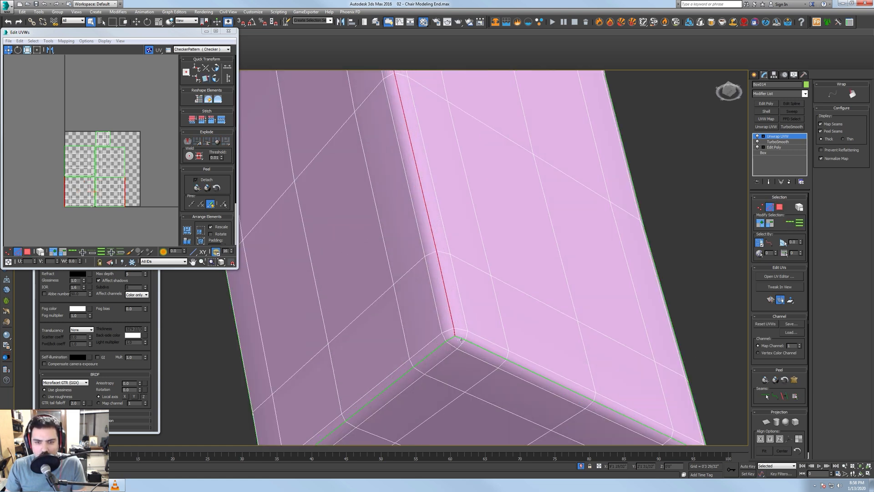
pyautogui.keyDown('alt'); pyautogui.moveTo(413, 342); pyautogui.dragTo(470, 302, button='middle'); pyautogui.keyUp('alt')
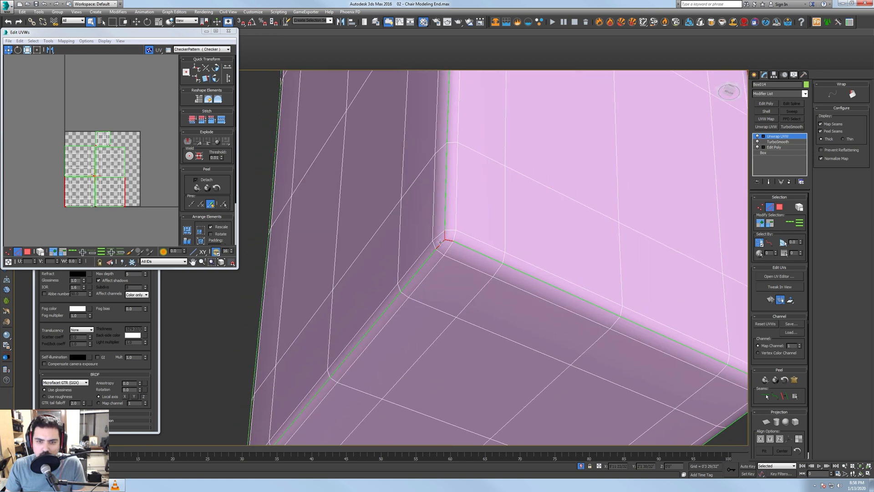
pyautogui.click(791, 224)
pyautogui.click(786, 398)
# - Select an edge at the next foot corner of the rear leg, extend it to a loop and convert it to a seam
pyautogui.keyDown('alt'); pyautogui.moveTo(566, 345); pyautogui.dragTo(560, 279, button='middle'); pyautogui.keyUp('alt')
pyautogui.scroll(-5, 556, 335)
pyautogui.scroll(4, 560, 278)
pyautogui.click(562, 271)
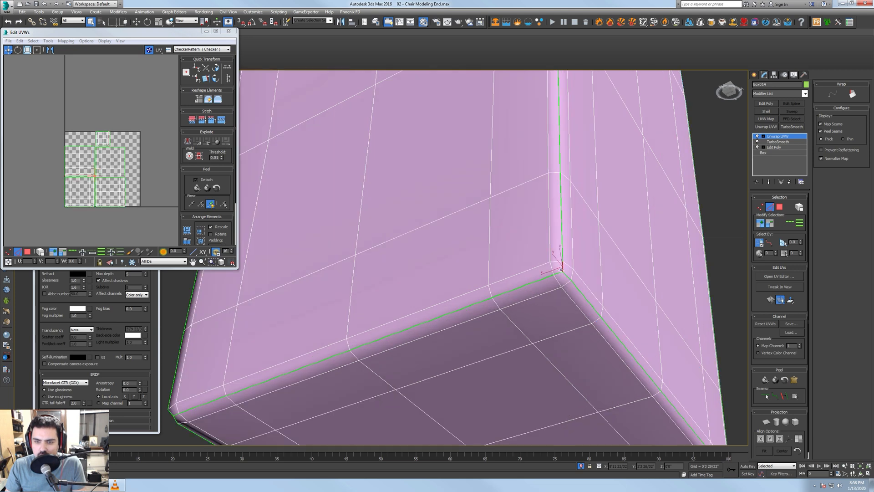
pyautogui.click(790, 223)
pyautogui.click(785, 397)
# - Convert the edge loop running through the following foot corner of the rear leg to a seam
pyautogui.scroll(-4, 560, 323)
pyautogui.keyDown('alt'); pyautogui.moveTo(547, 322); pyautogui.dragTo(611, 318, button='middle'); pyautogui.keyUp('alt')
pyautogui.scroll(2, 393, 275)
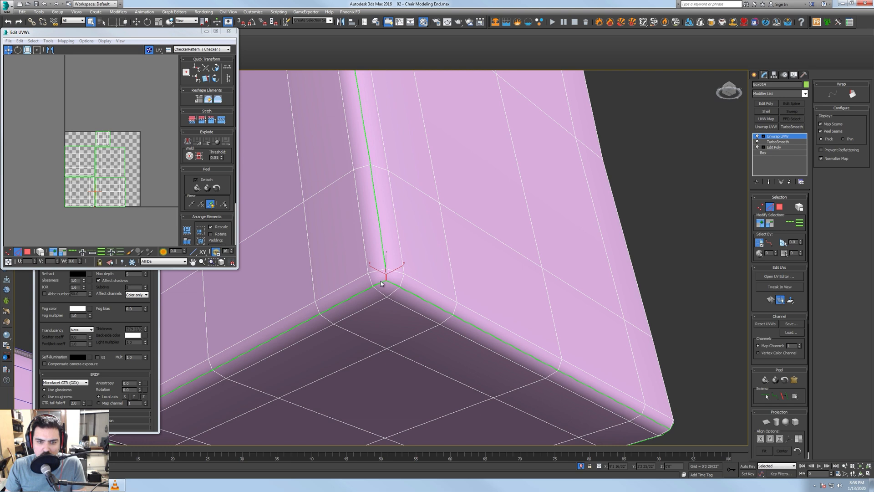
pyautogui.scroll(-3, 381, 282)
pyautogui.click(789, 224)
pyautogui.click(784, 397)
# - Select the edge loop at the rear leg's remaining foot corner for its seam and finish edge editing
pyautogui.keyDown('alt'); pyautogui.moveTo(533, 371); pyautogui.dragTo(572, 373, button='middle'); pyautogui.keyUp('alt')
pyautogui.moveTo(273, 314); pyautogui.dragTo(486, 294, button='middle')
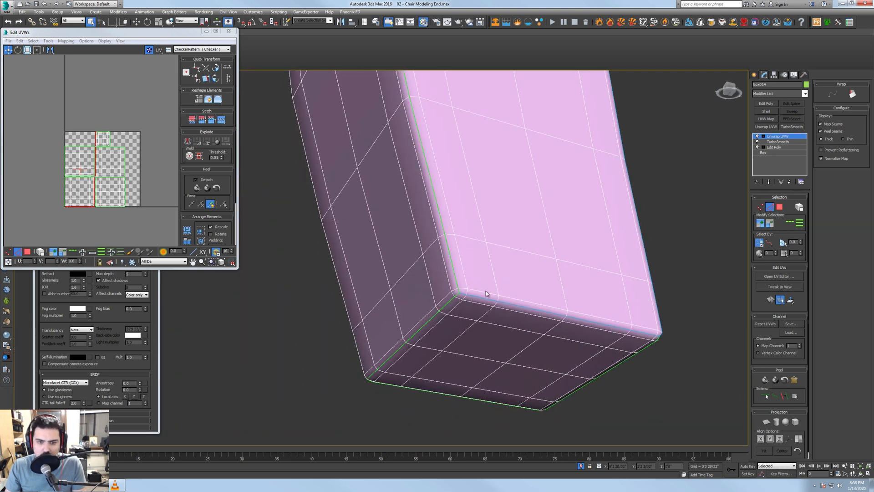
pyautogui.scroll(2, 486, 293)
pyautogui.click(440, 298)
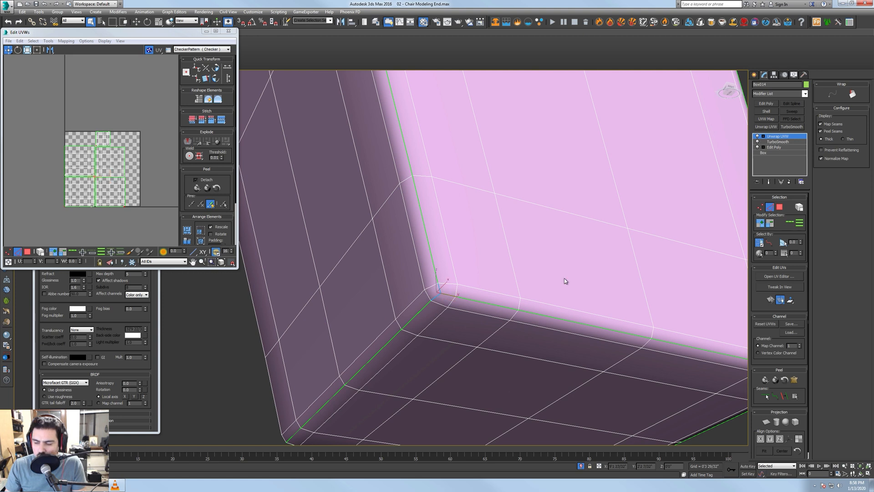
pyautogui.scroll(-5, 582, 334)
pyautogui.keyDown('alt'); pyautogui.moveTo(582, 336); pyautogui.dragTo(555, 389, button='middle'); pyautogui.keyUp('alt')
pyautogui.click(771, 209)
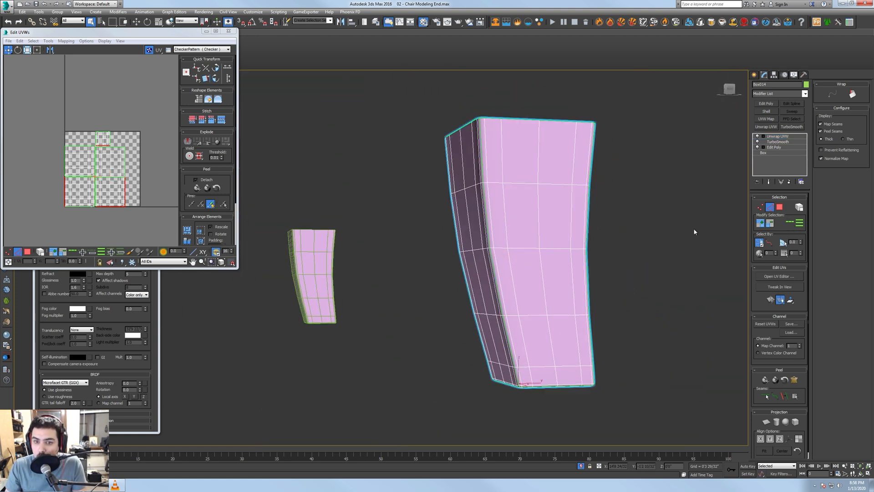
# - Copy the unwrapped rear leg toward the position of the other rear leg
pyautogui.keyDown('alt'); pyautogui.moveTo(569, 255); pyautogui.dragTo(552, 280, button='middle'); pyautogui.keyUp('alt')
pyautogui.scroll(-3, 552, 281)
pyautogui.scroll(-4, 351, 226)
pyautogui.moveTo(365, 214)
pyautogui.keyDown('alt'); pyautogui.mouseDown(button='middle')
pyautogui.moveTo(359, 227)
pyautogui.moveTo(373, 226)
pyautogui.mouseUp(button='middle'); pyautogui.keyUp('alt')
pyautogui.moveTo(372, 226); pyautogui.dragTo(555, 256, button='middle')
pyautogui.click(555, 256)
pyautogui.click(615, 308)
pyautogui.keyDown('shift'); pyautogui.moveTo(615, 307); pyautogui.dragTo(427, 215); pyautogui.keyUp('shift')
pyautogui.click(437, 272)
pyautogui.scroll(4, 415, 279)
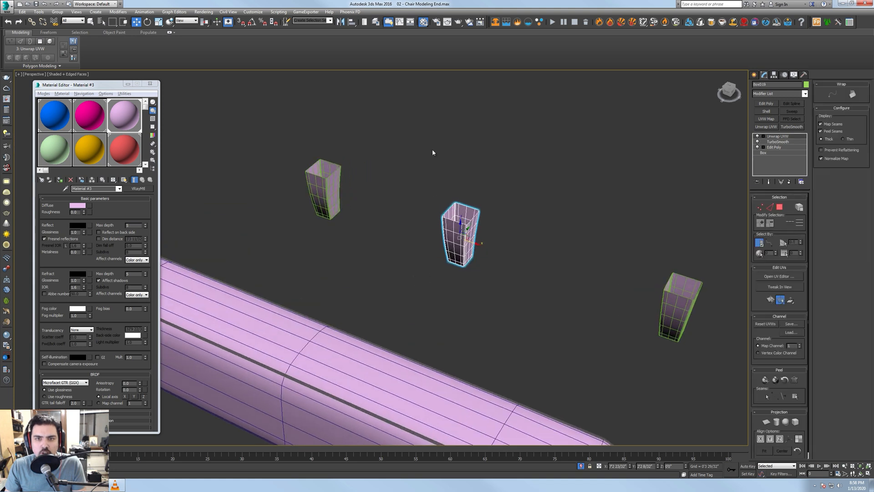
# - Align the copied leg with the other rear leg so it replaces the leg that has no UV unwrap
pyautogui.click(356, 24)
pyautogui.click(334, 183)
pyautogui.press('Return')
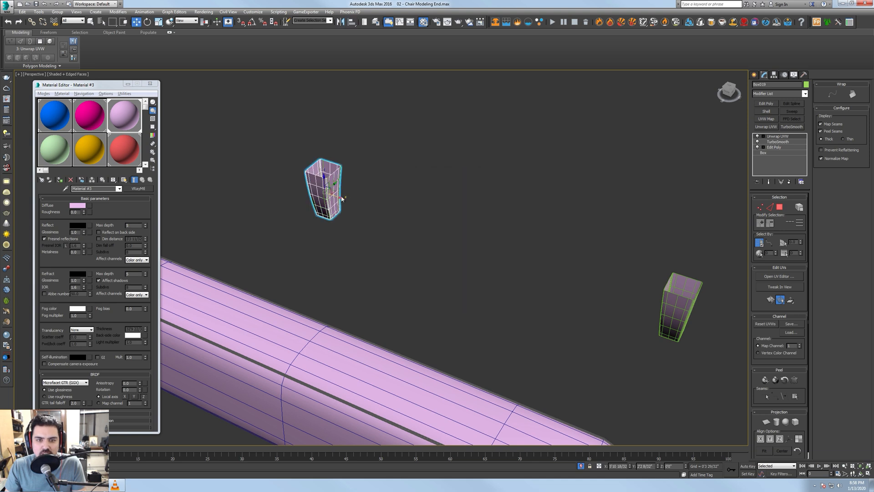
pyautogui.click(330, 192)
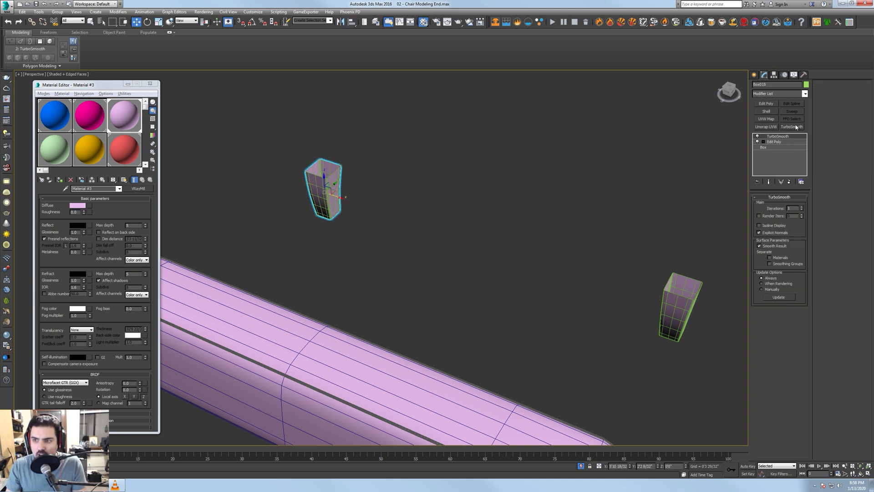
pyautogui.click(673, 208)
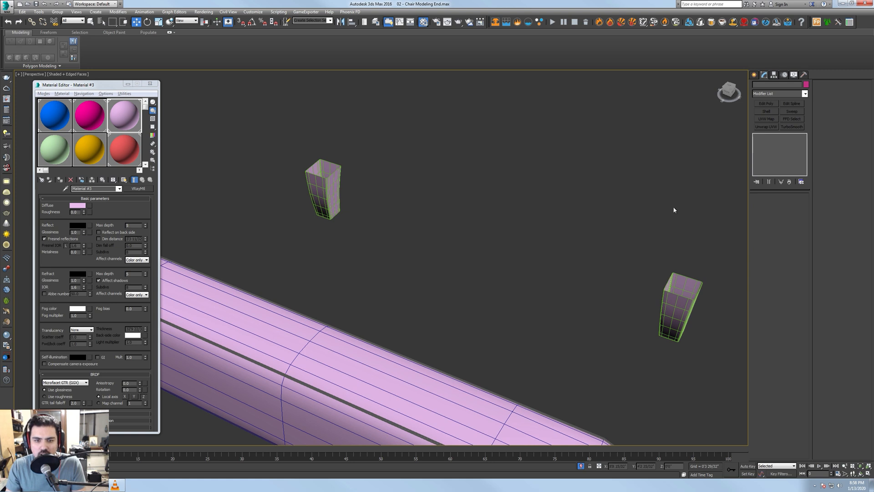
# - Apply an Unwrap UVW modifier to the swept piping around the base and open its UV layout in an enlarged editor
pyautogui.scroll(-5, 578, 176)
pyautogui.click(402, 231)
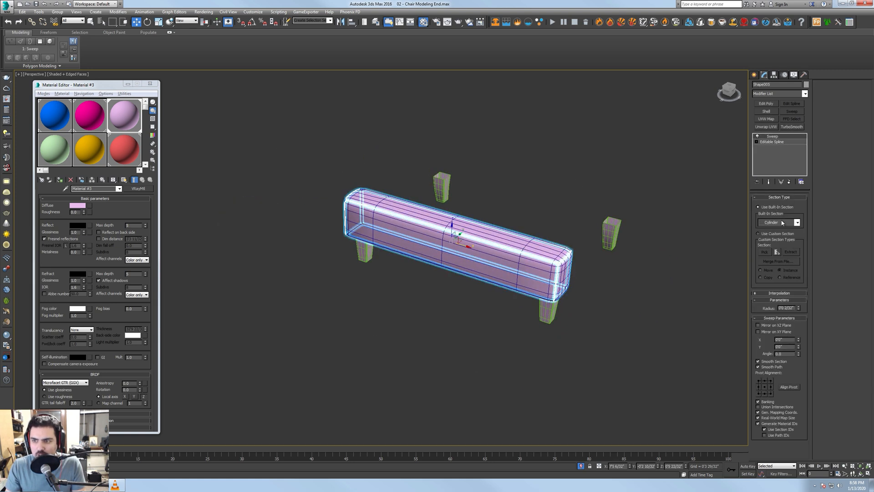
pyautogui.click(766, 127)
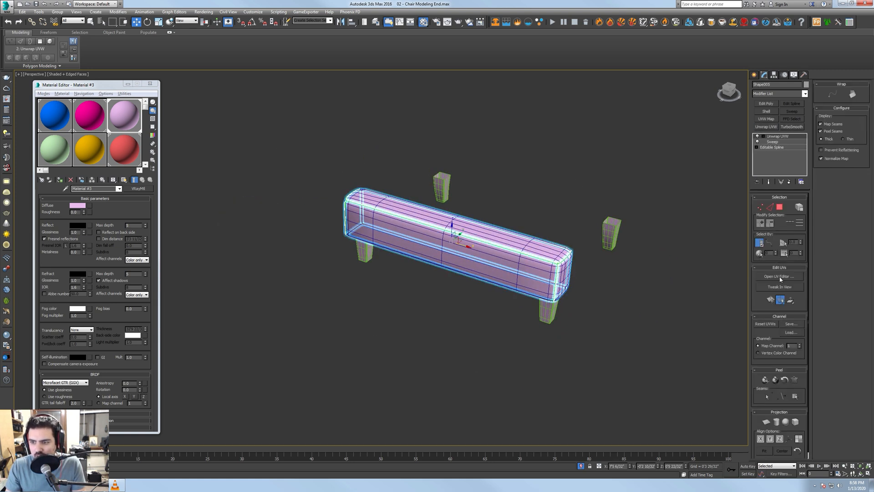
pyautogui.click(780, 276)
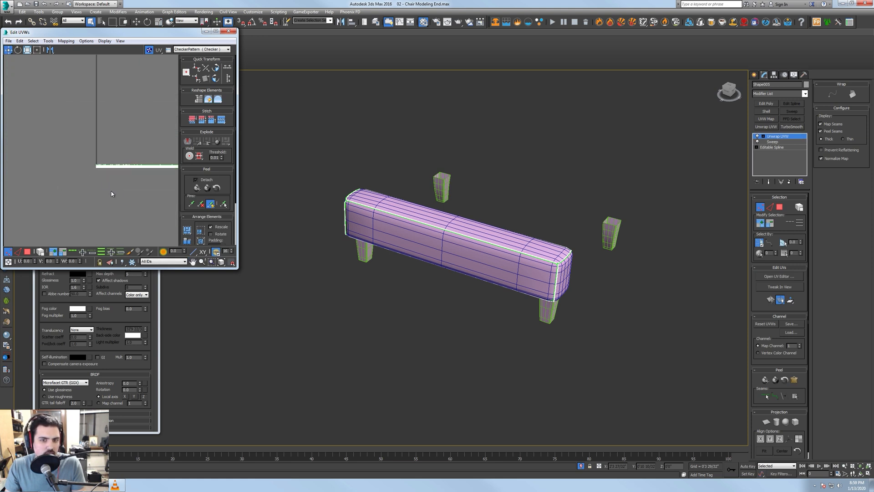
pyautogui.moveTo(129, 196); pyautogui.dragTo(54, 190, button='middle')
pyautogui.scroll(-3, 99, 220)
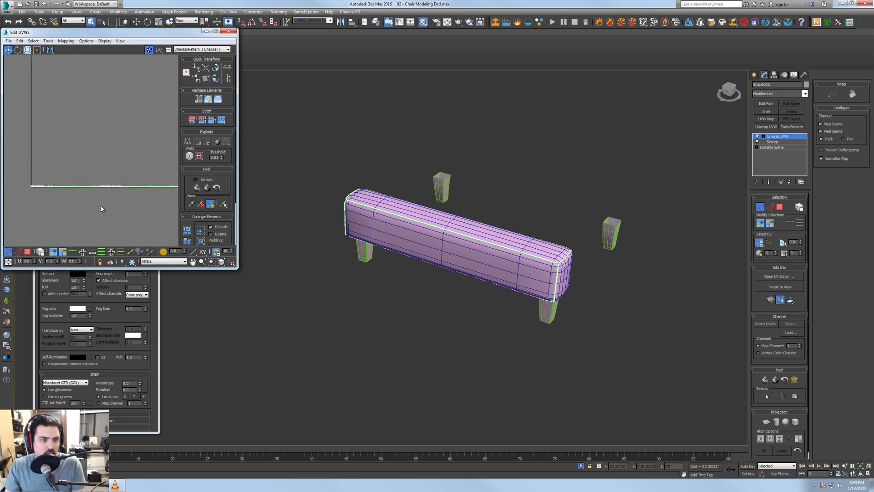
pyautogui.moveTo(238, 269); pyautogui.dragTo(423, 361)
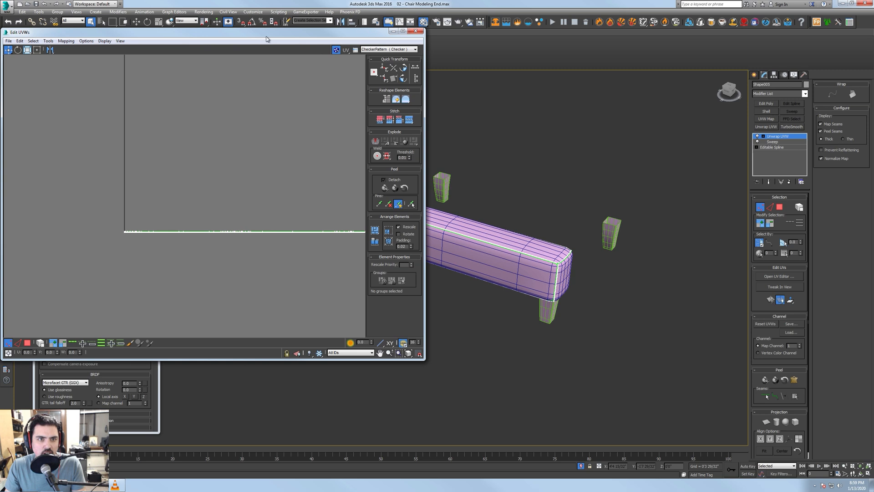
pyautogui.moveTo(214, 32); pyautogui.dragTo(390, 63)
# - Select only the edges crossing the piping's long UV strip at one point and break the strip there
pyautogui.scroll(5, 435, 244)
pyautogui.scroll(-8, 451, 209)
pyautogui.moveTo(460, 207); pyautogui.dragTo(418, 221, button='middle')
pyautogui.scroll(8, 419, 222)
pyautogui.click(195, 374)
pyautogui.scroll(3, 322, 273)
pyautogui.scroll(2, 323, 275)
pyautogui.moveTo(314, 294); pyautogui.dragTo(442, 194, button='middle')
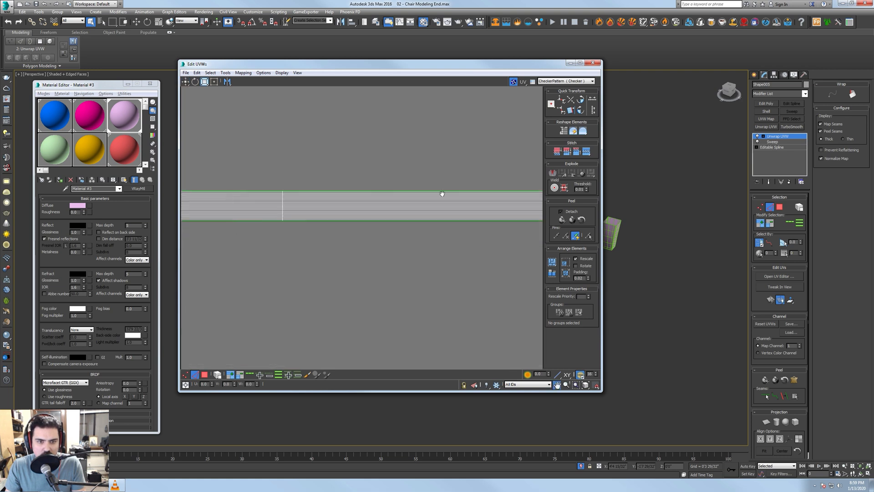
pyautogui.moveTo(320, 263); pyautogui.dragTo(321, 264)
pyautogui.keyDown('alt'); pyautogui.moveTo(361, 263); pyautogui.dragTo(319, 172); pyautogui.keyUp('alt')
pyautogui.keyDown('alt'); pyautogui.moveTo(203, 171); pyautogui.dragTo(260, 246); pyautogui.keyUp('alt')
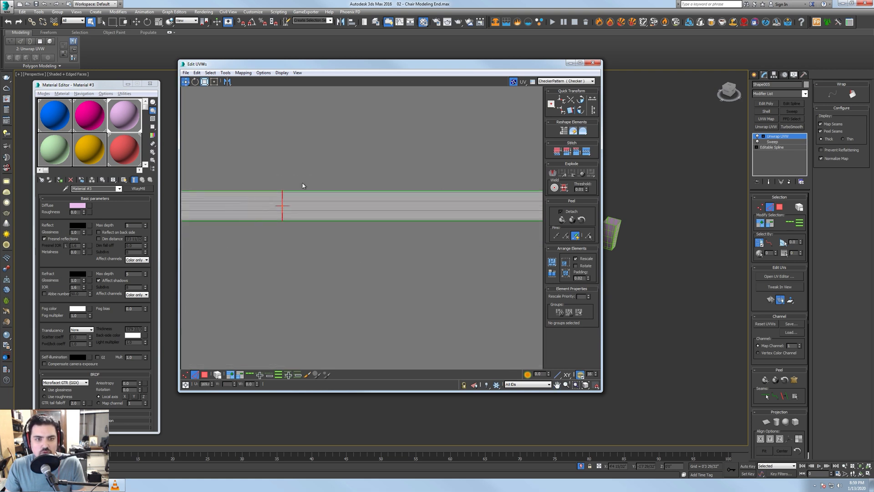
pyautogui.click(554, 174)
# - Select all of the piping's UV polygons and pack the split strips
pyautogui.scroll(-9, 343, 173)
pyautogui.click(205, 375)
pyautogui.moveTo(255, 169); pyautogui.dragTo(428, 187)
pyautogui.click(552, 262)
pyautogui.moveTo(245, 178); pyautogui.dragTo(343, 189, button='middle')
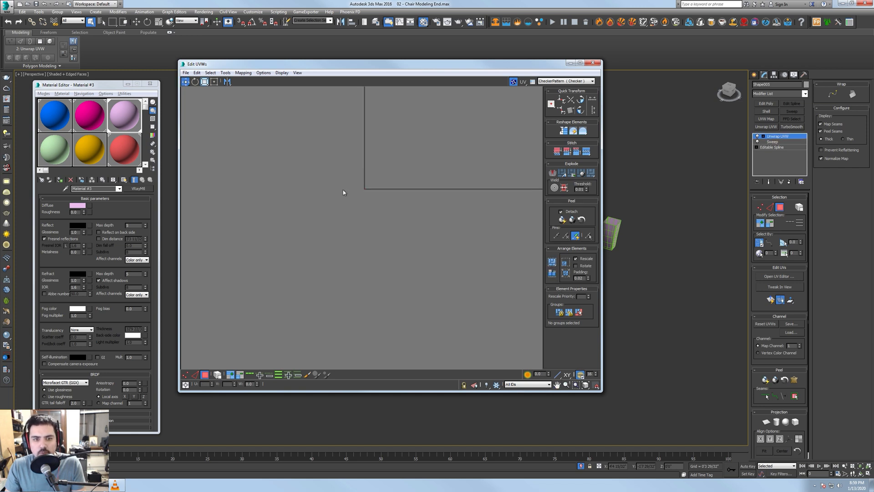
# - Select the cross edges on three of the packed piping strips and break the strips there
pyautogui.scroll(9, 366, 188)
pyautogui.scroll(7, 338, 208)
pyautogui.click(393, 272)
pyautogui.scroll(3, 389, 269)
pyautogui.moveTo(279, 220); pyautogui.dragTo(406, 231, button='middle')
pyautogui.scroll(2, 361, 213)
pyautogui.press('2')
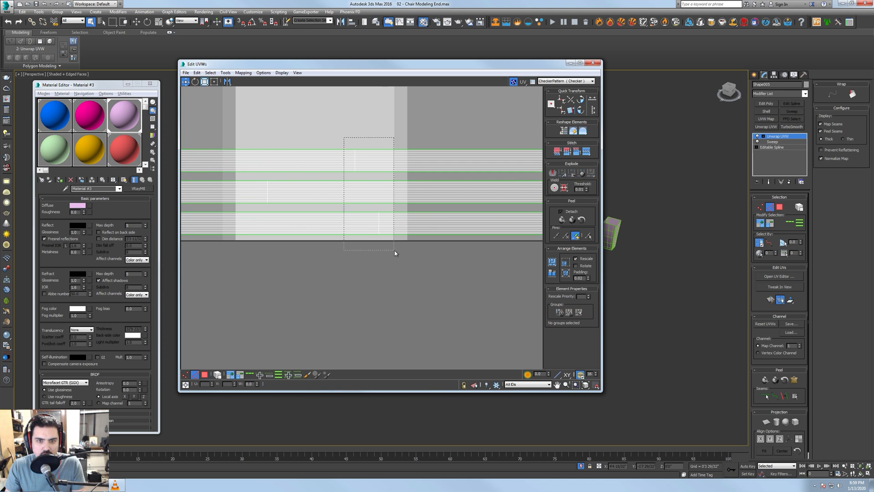
pyautogui.moveTo(395, 254); pyautogui.dragTo(395, 253)
pyautogui.keyDown('alt'); pyautogui.moveTo(420, 285); pyautogui.dragTo(432, 273); pyautogui.keyUp('alt')
pyautogui.keyDown('alt'); pyautogui.moveTo(314, 287); pyautogui.dragTo(314, 286); pyautogui.keyUp('alt')
pyautogui.keyDown('alt'); pyautogui.moveTo(221, 176); pyautogui.dragTo(232, 267); pyautogui.keyUp('alt')
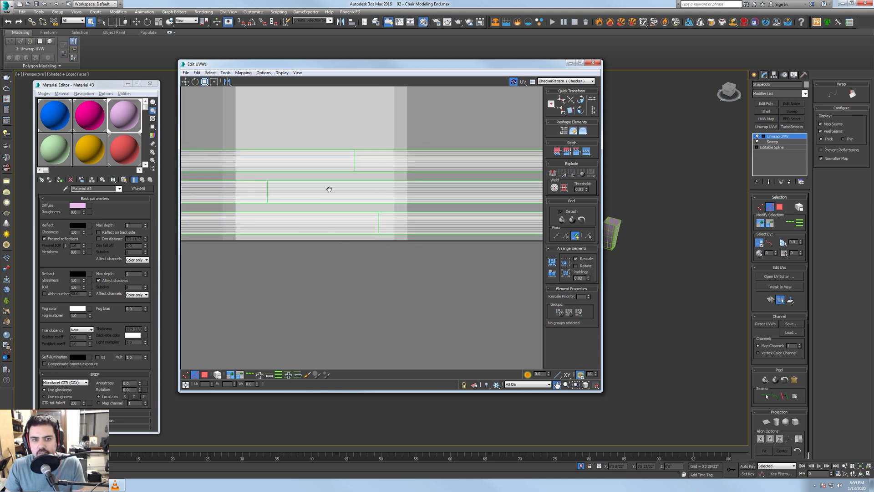
# - Select every UV polygon of the piping again and repack the shorter strips
pyautogui.scroll(-10, 304, 206)
pyautogui.click(205, 374)
pyautogui.moveTo(216, 188); pyautogui.dragTo(316, 226)
pyautogui.scroll(8, 319, 228)
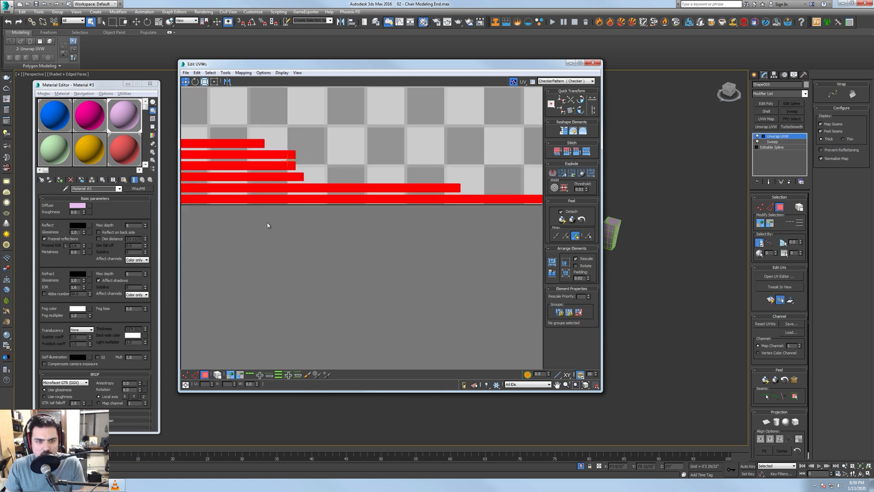
pyautogui.scroll(-3, 402, 228)
pyautogui.click(515, 237)
# - Break the two longest piping strips along cross edges near their middle
pyautogui.scroll(-1, 413, 234)
pyautogui.scroll(3, 352, 226)
pyautogui.scroll(6, 353, 226)
pyautogui.press('2')
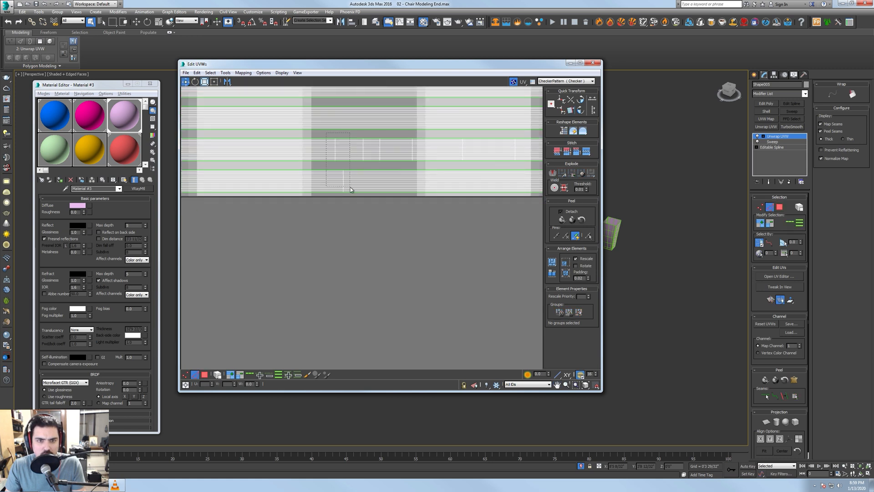
pyautogui.moveTo(351, 188); pyautogui.dragTo(351, 187)
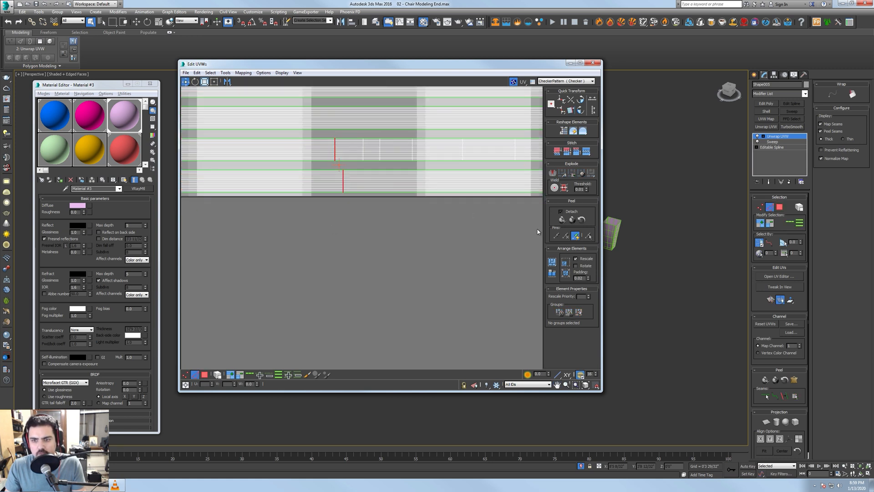
pyautogui.scroll(-8, 396, 205)
# - Pack all of the piping's UV strips once more and close the UV editor
pyautogui.press('3')
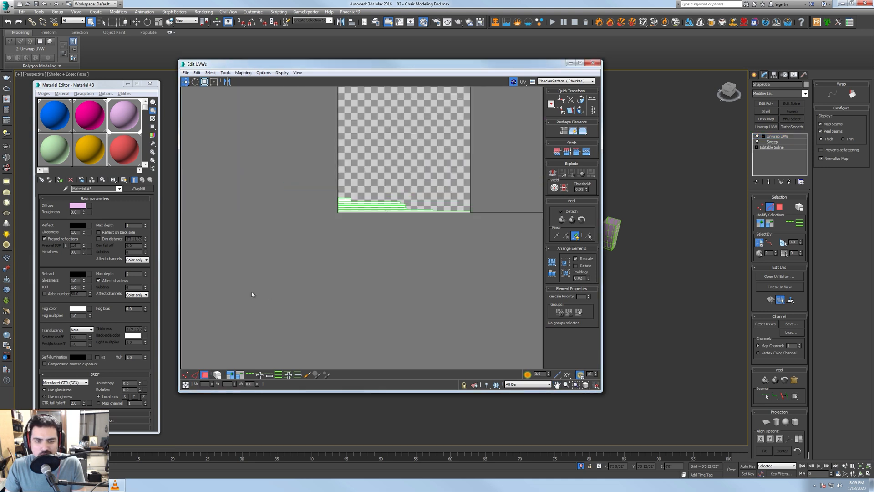
pyautogui.click(553, 262)
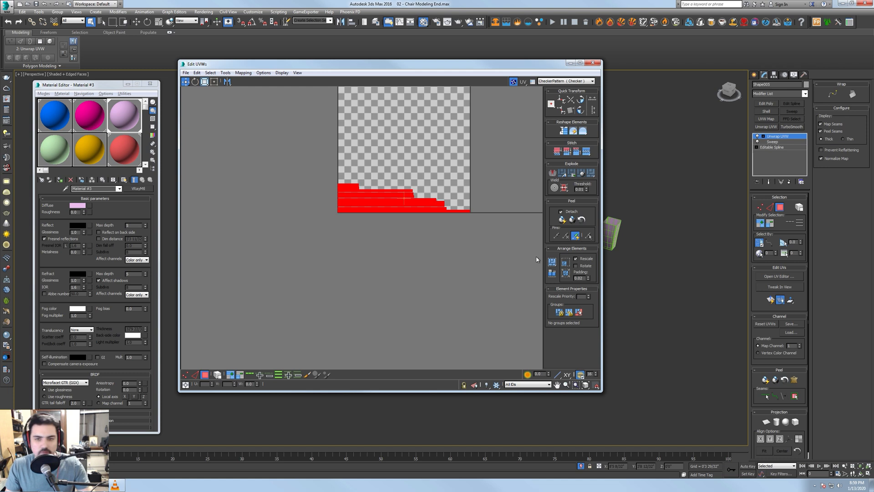
pyautogui.click(517, 154)
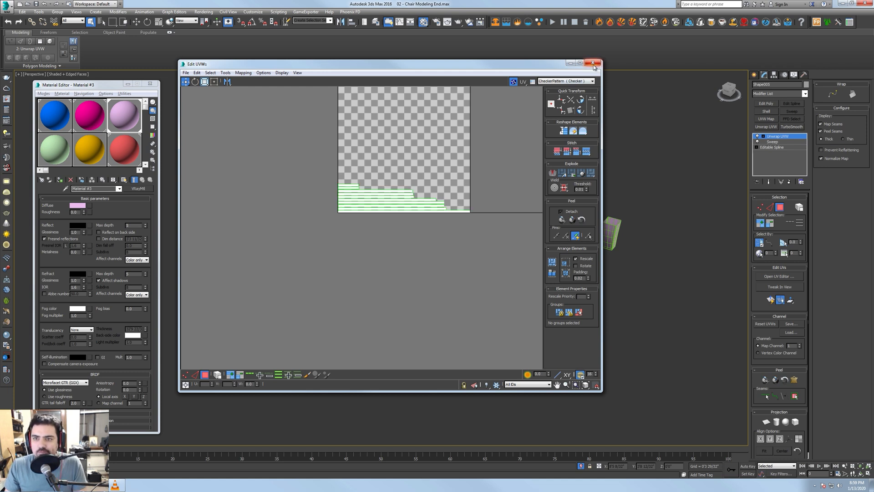
pyautogui.click(593, 64)
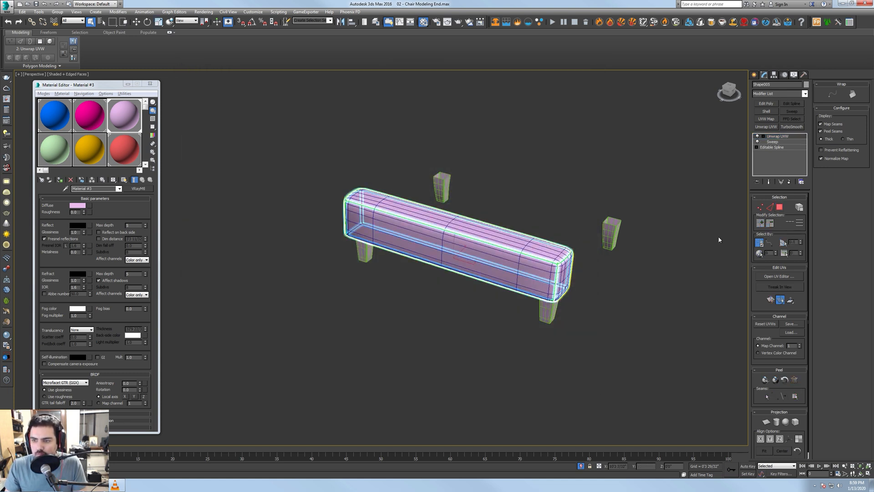
# - Select the base with its piping and all the legs, and end the isolation to show the whole scene
pyautogui.moveTo(369, 142); pyautogui.dragTo(602, 327)
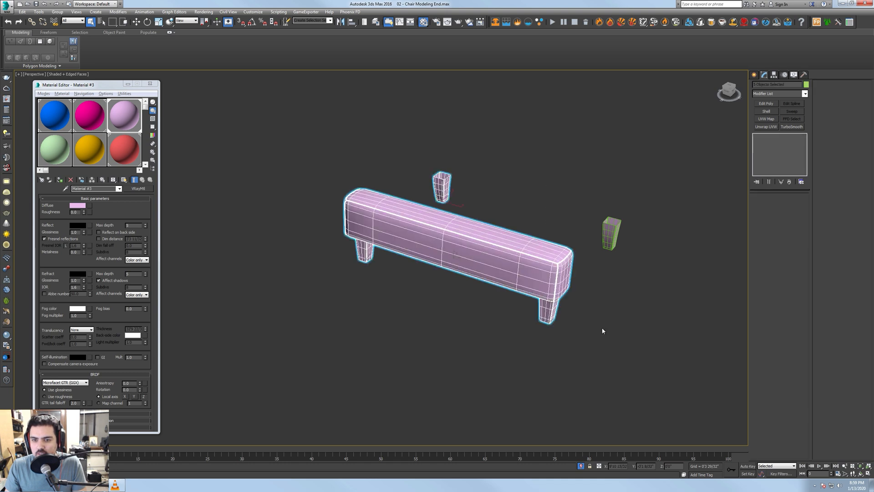
pyautogui.rightClick(504, 226)
pyautogui.moveTo(313, 149); pyautogui.dragTo(676, 351)
pyautogui.rightClick(554, 200)
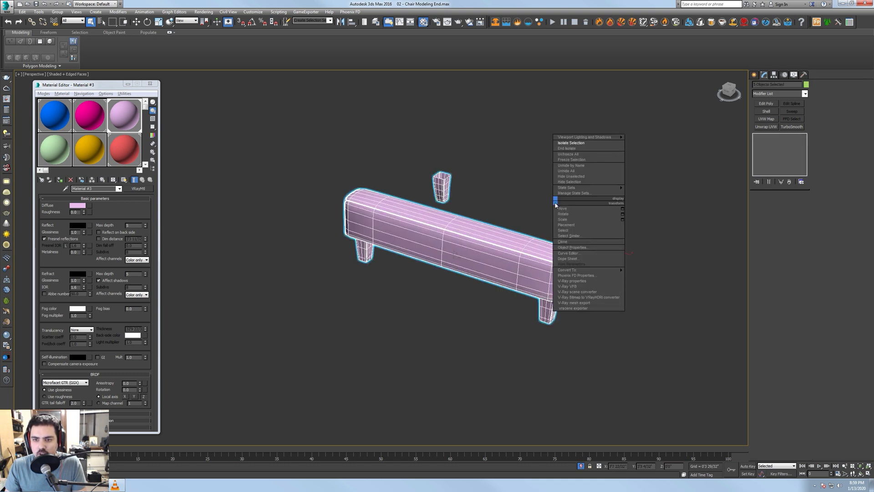
pyautogui.click(563, 150)
# - Place a copy of the base, piping and legs beneath the duplicate seat cushion beside the armchair
pyautogui.scroll(-3, 476, 203)
pyautogui.keyDown('alt'); pyautogui.moveTo(477, 203); pyautogui.dragTo(474, 223, button='middle'); pyautogui.keyUp('alt')
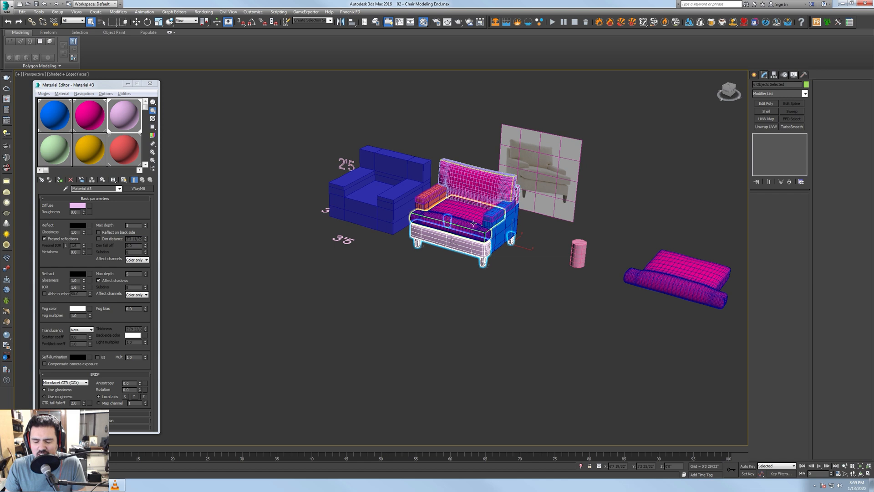
pyautogui.moveTo(473, 242)
pyautogui.keyDown('shift'); pyautogui.mouseDown()
pyautogui.moveTo(685, 303)
pyautogui.moveTo(690, 323)
pyautogui.mouseUp(); pyautogui.keyUp('shift')
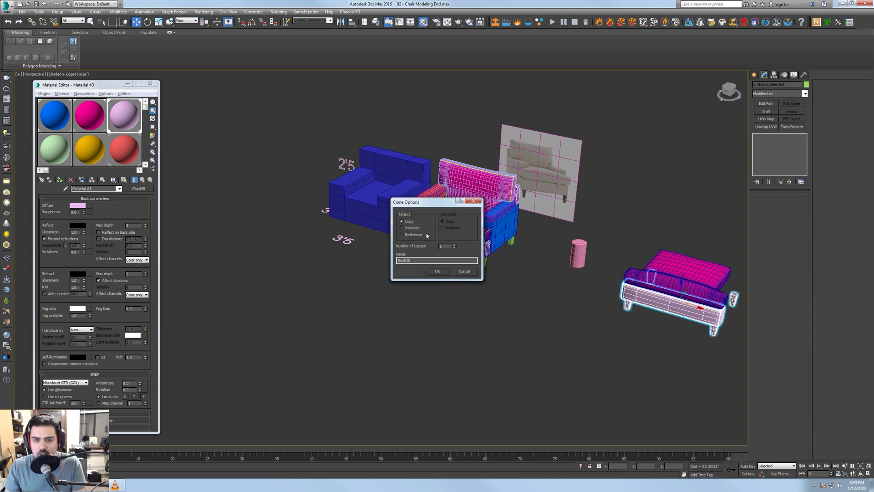
pyautogui.click(443, 272)
# - Select the original armchair's base, piping and legs together
pyautogui.click(485, 252)
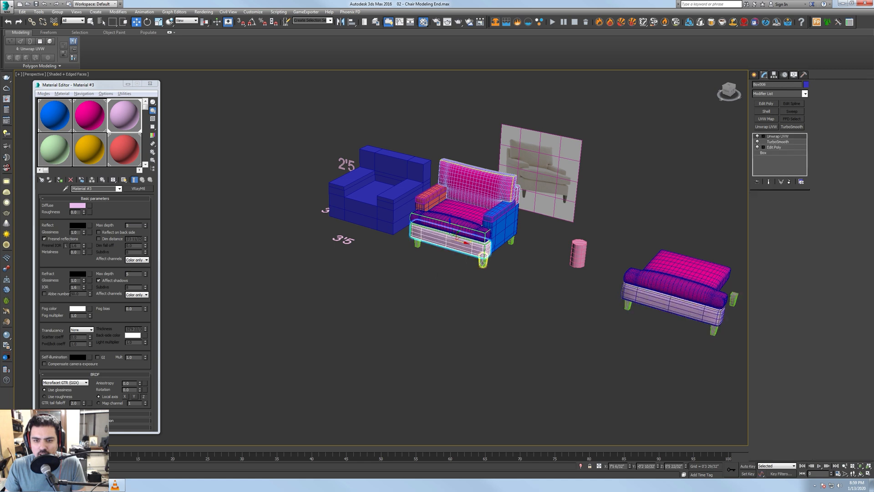
pyautogui.hotkey('alt', 'q')
pyautogui.keyDown('ctrl'); pyautogui.click(606, 250); pyautogui.keyUp('ctrl')
pyautogui.scroll(-5, 487, 251)
pyautogui.keyDown('ctrl'); pyautogui.click(402, 266); pyautogui.keyUp('ctrl')
pyautogui.keyDown('alt'); pyautogui.moveTo(402, 267); pyautogui.dragTo(409, 219, button='middle'); pyautogui.keyUp('alt')
pyautogui.keyDown('ctrl'); pyautogui.click(575, 303); pyautogui.keyUp('ctrl')
pyautogui.keyDown('ctrl'); pyautogui.click(440, 323); pyautogui.keyUp('ctrl')
pyautogui.keyDown('alt'); pyautogui.moveTo(464, 282); pyautogui.dragTo(483, 326, button='middle'); pyautogui.keyUp('alt')
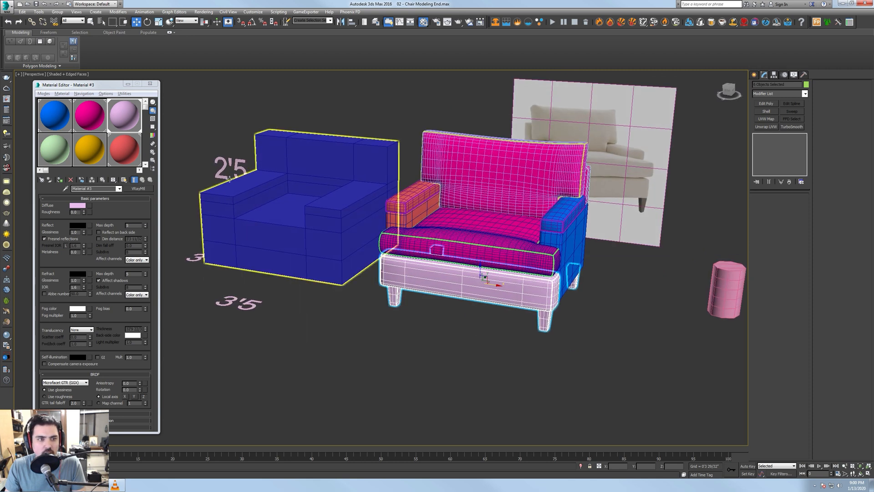
# - Rename the pale pink material as Base
pyautogui.click(138, 195)
pyautogui.write('Base')
pyautogui.press('Return')
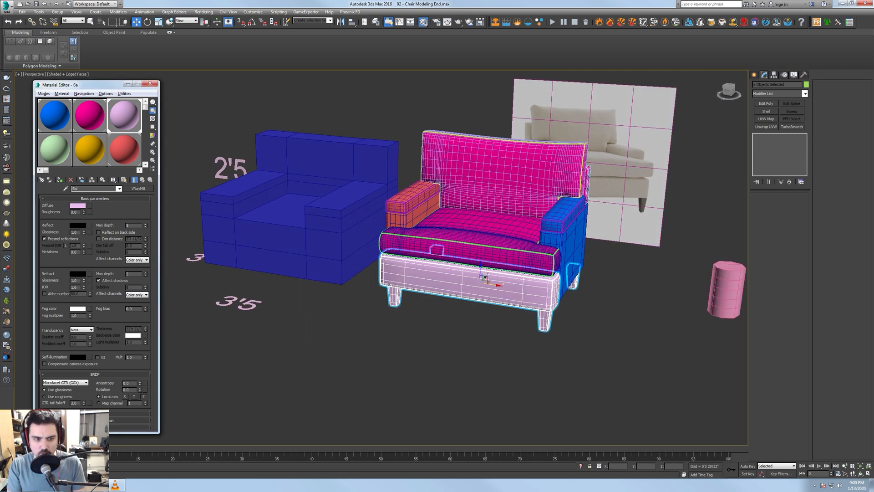
# - Apply an Unwrap UVW modifier to the selected base, piping and legs, and collapse it into the objects
pyautogui.rightClick(508, 262)
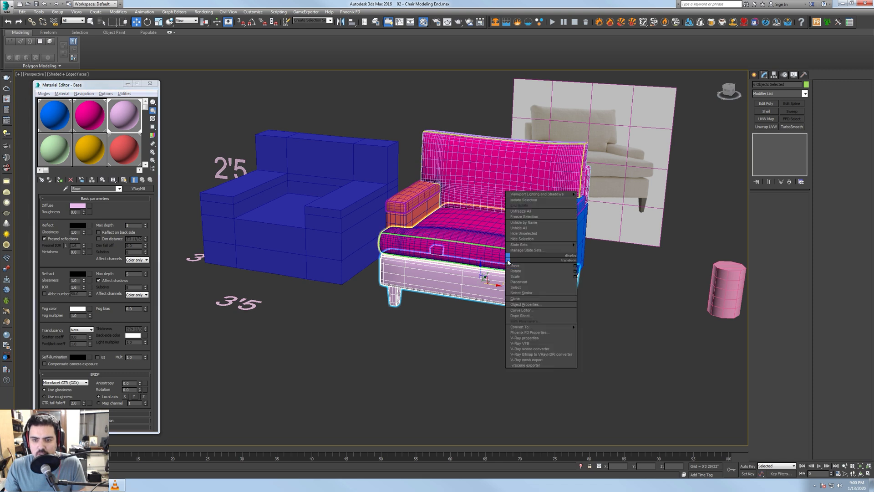
pyautogui.click(767, 127)
pyautogui.rightClick(616, 272)
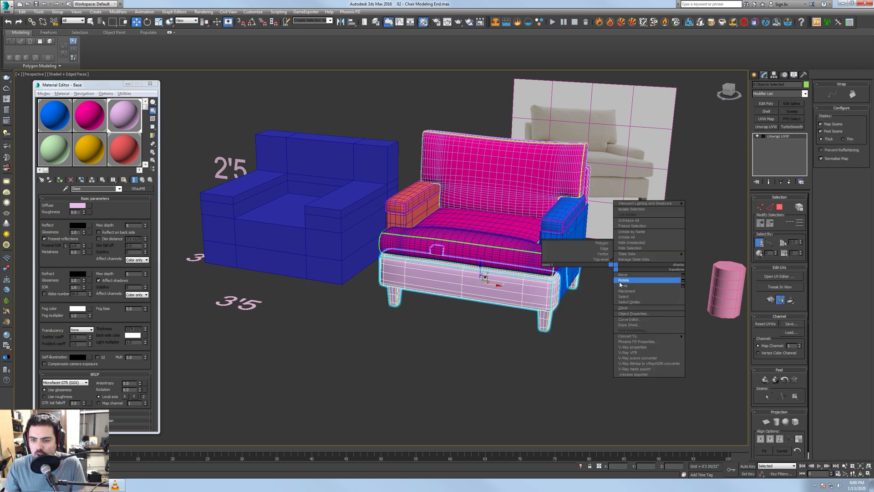
pyautogui.click(711, 339)
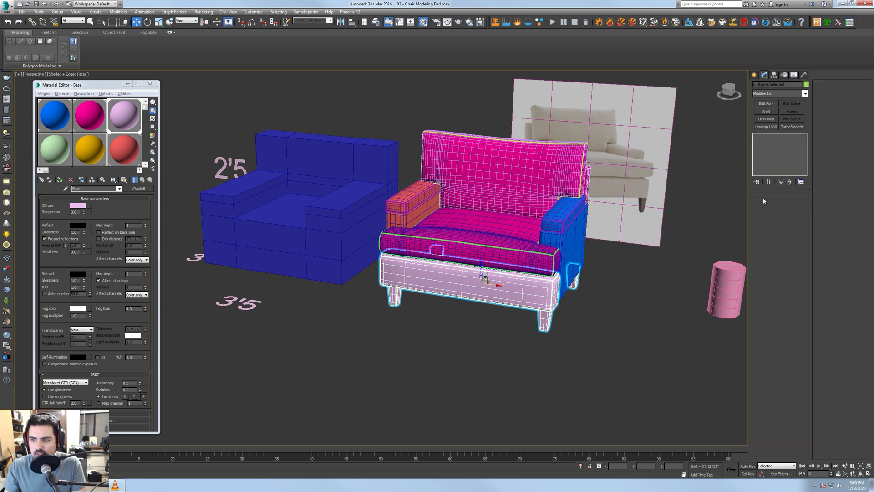
# - Add a new shared Unwrap UVW to the base, piping and legs, and select all their polygons in the UV editor
pyautogui.click(766, 126)
pyautogui.click(780, 277)
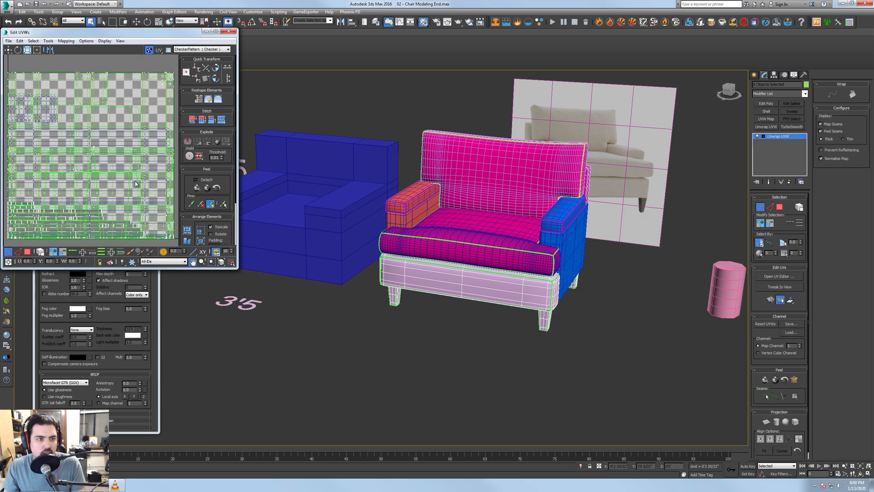
pyautogui.scroll(-4, 127, 184)
pyautogui.click(18, 251)
pyautogui.click(27, 252)
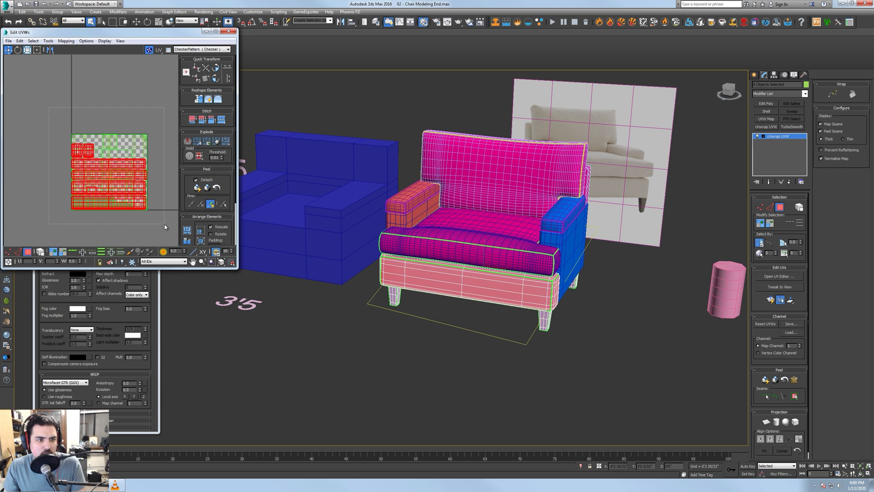
# - Pack all the UVs with Recursive Packing at 0.007 padding, close the UV editor and leave polygon mode
pyautogui.click(187, 241)
pyautogui.click(190, 246)
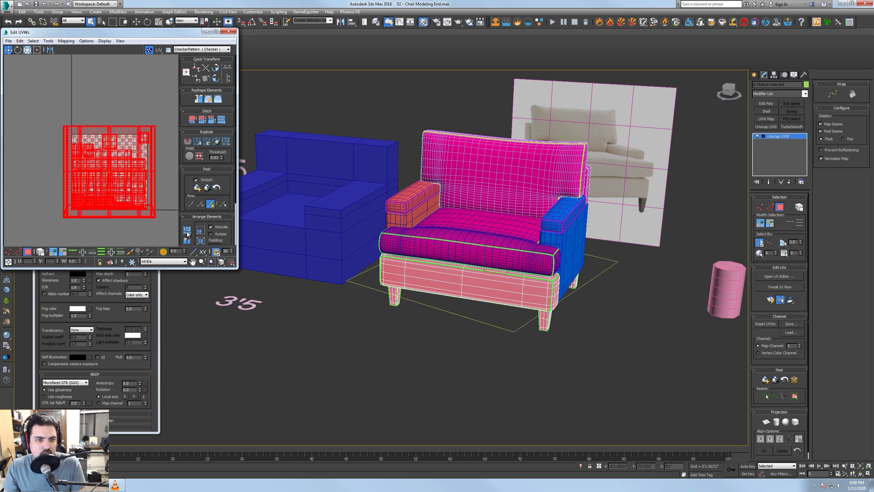
pyautogui.click(187, 234)
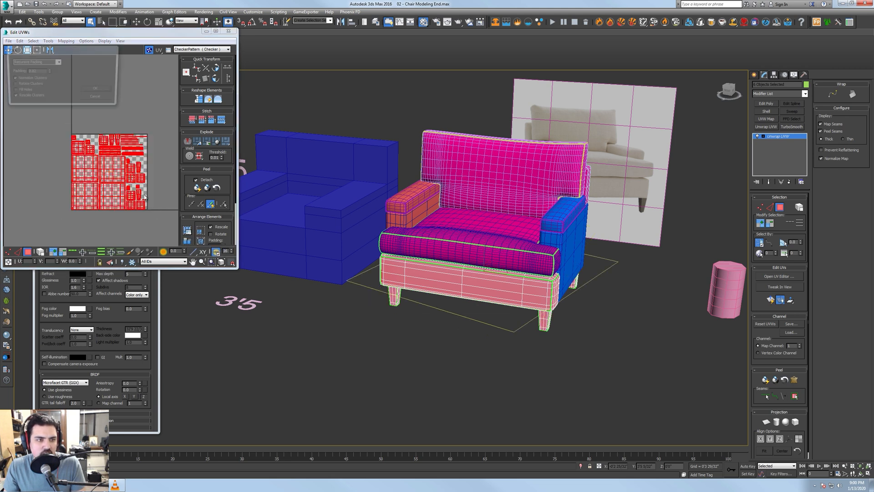
pyautogui.write('.007')
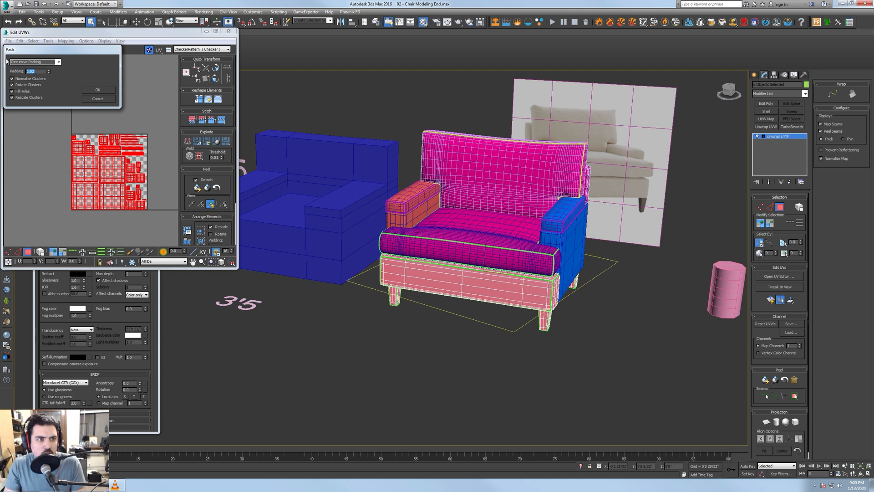
pyautogui.click(93, 89)
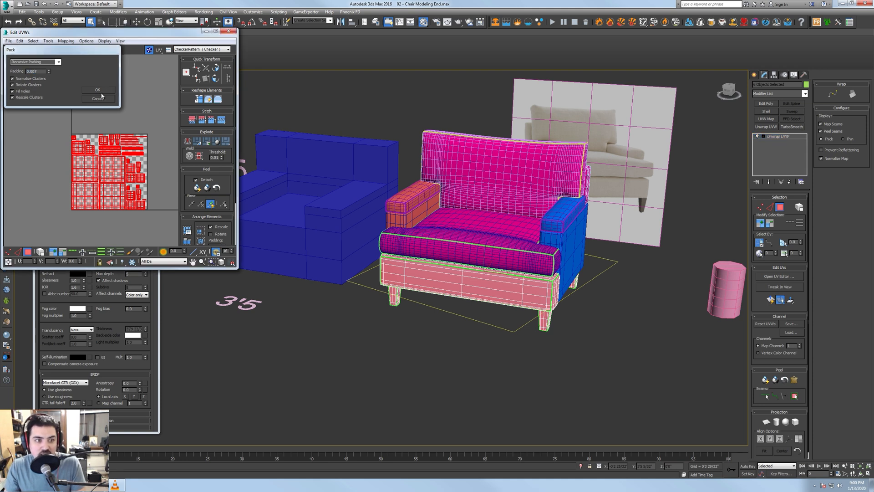
pyautogui.scroll(5, 99, 160)
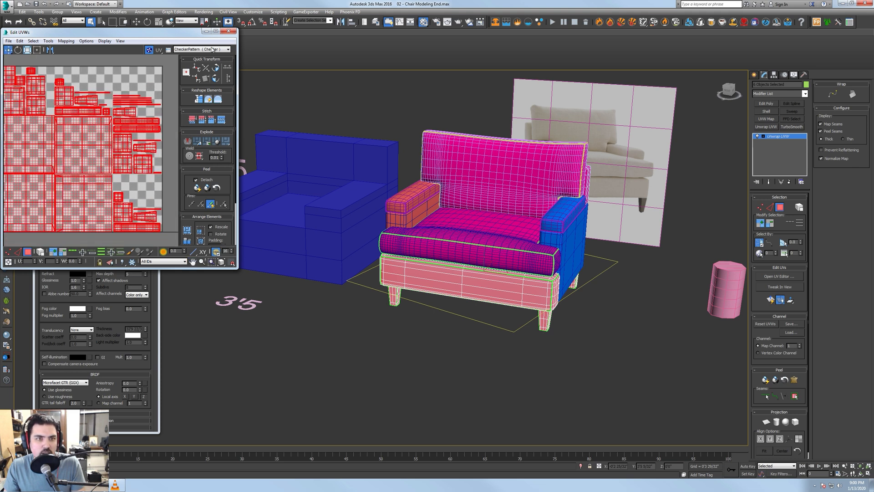
pyautogui.click(229, 32)
pyautogui.click(780, 209)
# - Clear the selection and turn off the edged-faces display
pyautogui.keyDown('alt'); pyautogui.moveTo(631, 228); pyautogui.dragTo(601, 229, button='middle'); pyautogui.keyUp('alt')
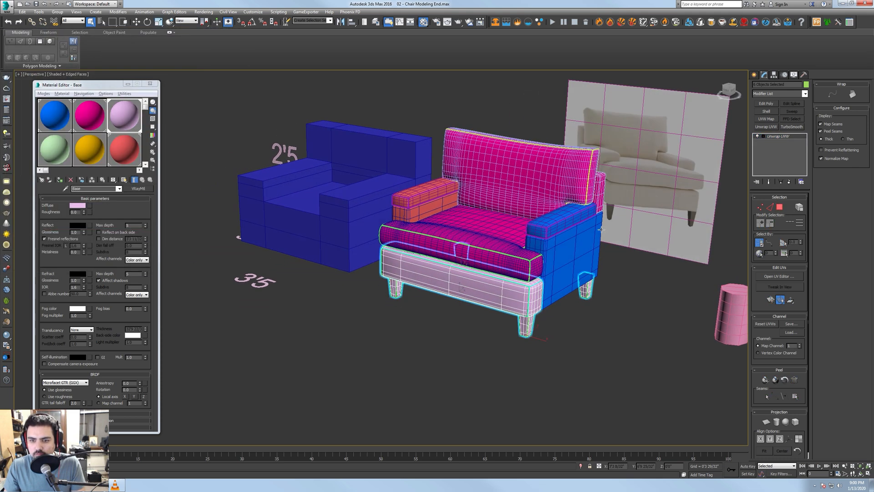
pyautogui.click(591, 351)
pyautogui.press('F4')
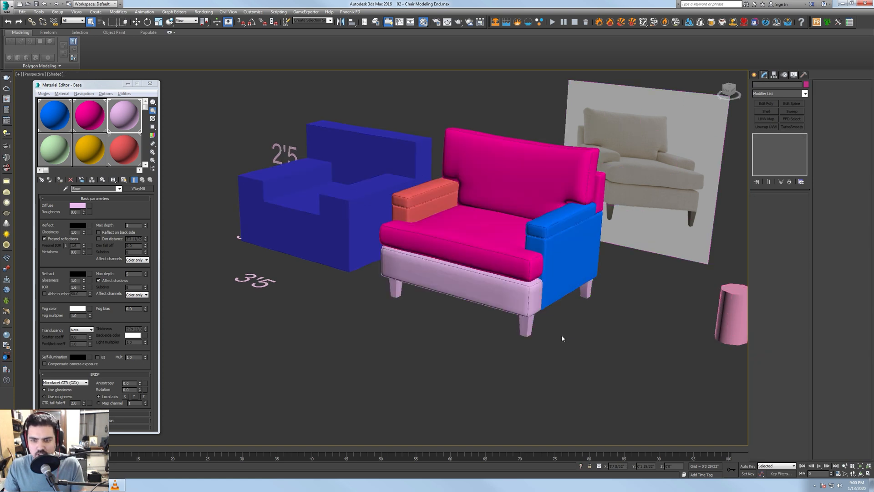
# - Rename the orange material as Backing and assign it to the backrest panel behind the back cushion
pyautogui.click(511, 272)
pyautogui.scroll(10, 571, 201)
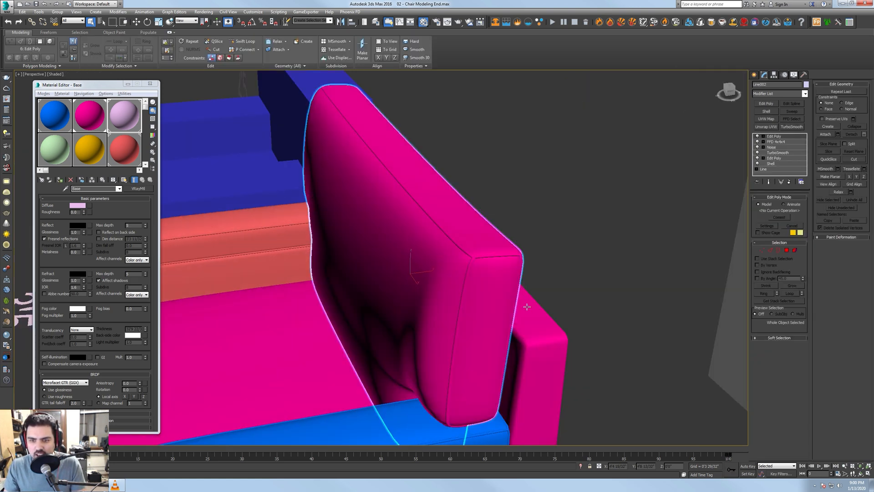
pyautogui.click(527, 307)
pyautogui.keyDown('alt'); pyautogui.moveTo(487, 264); pyautogui.dragTo(538, 276, button='middle'); pyautogui.keyUp('alt')
pyautogui.click(90, 149)
pyautogui.click(80, 190)
pyautogui.write('8')
pyautogui.press('Return')
pyautogui.write('acking')
pyautogui.click(60, 180)
# - Select the pink back cushion, add an Unwrap UVW modifier above its Edit Poly, and isolate it
pyautogui.moveTo(362, 192); pyautogui.dragTo(524, 187, button='middle')
pyautogui.click(540, 156)
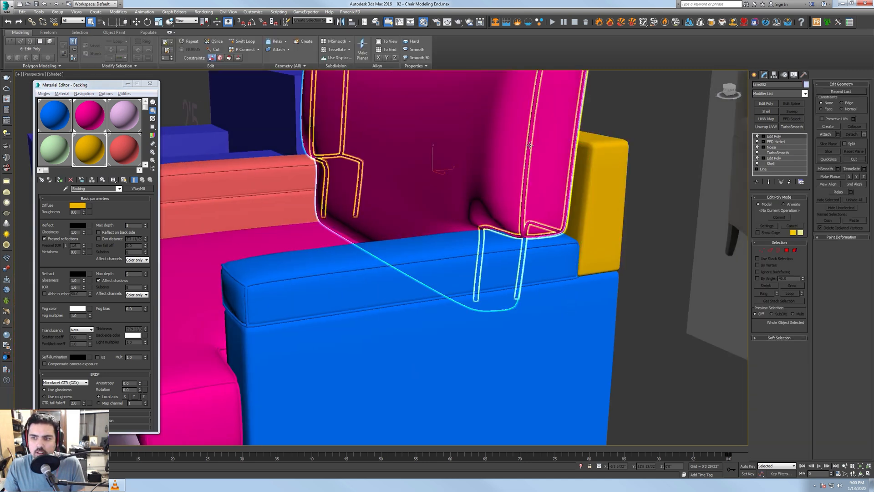
pyautogui.click(529, 145)
pyautogui.moveTo(528, 112); pyautogui.dragTo(514, 183, button='middle')
pyautogui.click(511, 163)
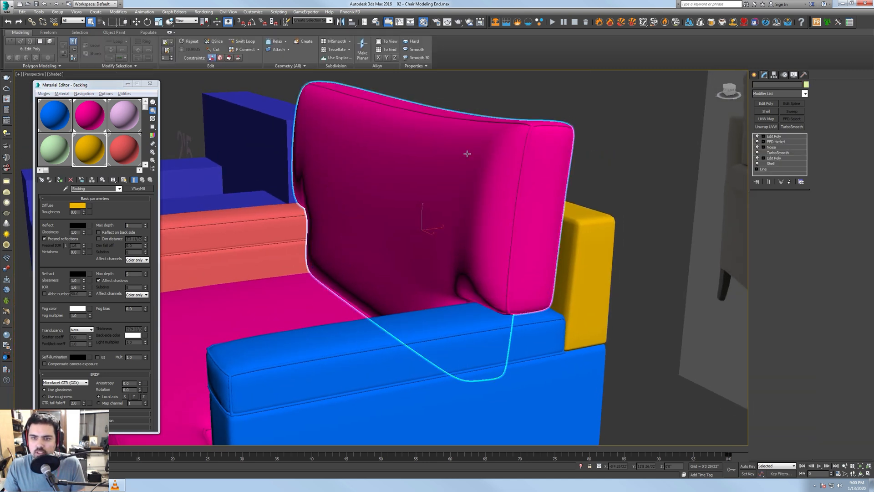
pyautogui.keyDown('alt'); pyautogui.moveTo(500, 152); pyautogui.dragTo(556, 175, button='middle'); pyautogui.keyUp('alt')
pyautogui.click(774, 136)
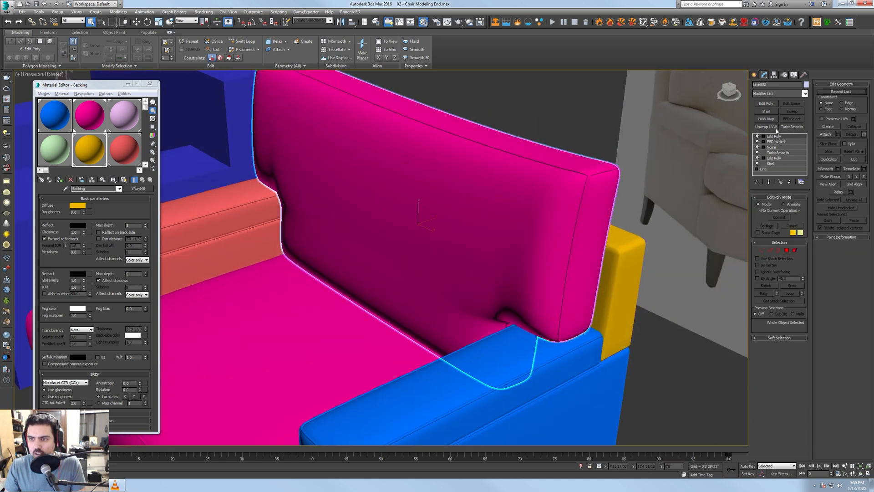
pyautogui.click(776, 128)
pyautogui.rightClick(561, 195)
pyautogui.click(574, 137)
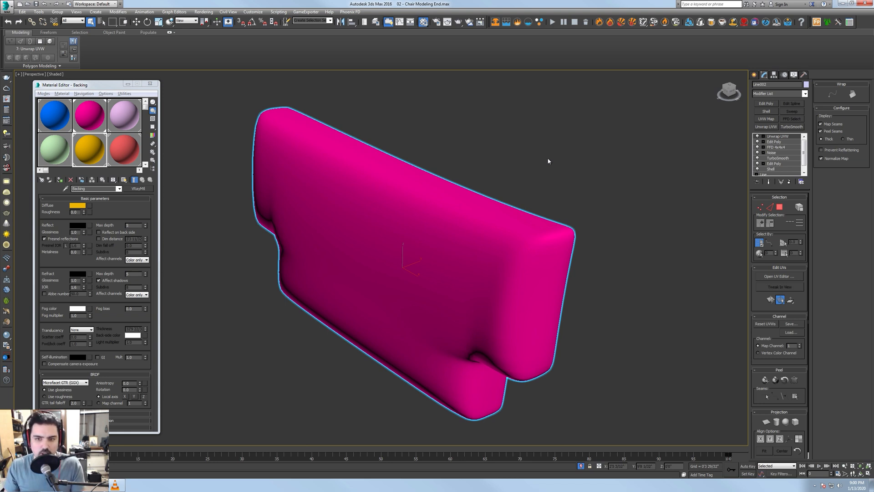
# - Turn on edged faces and select the edge loops meeting at the back cushion's upper front corner
pyautogui.press('F4')
pyautogui.moveTo(549, 225); pyautogui.dragTo(501, 213, button='middle')
pyautogui.scroll(3, 500, 213)
pyautogui.scroll(4, 500, 214)
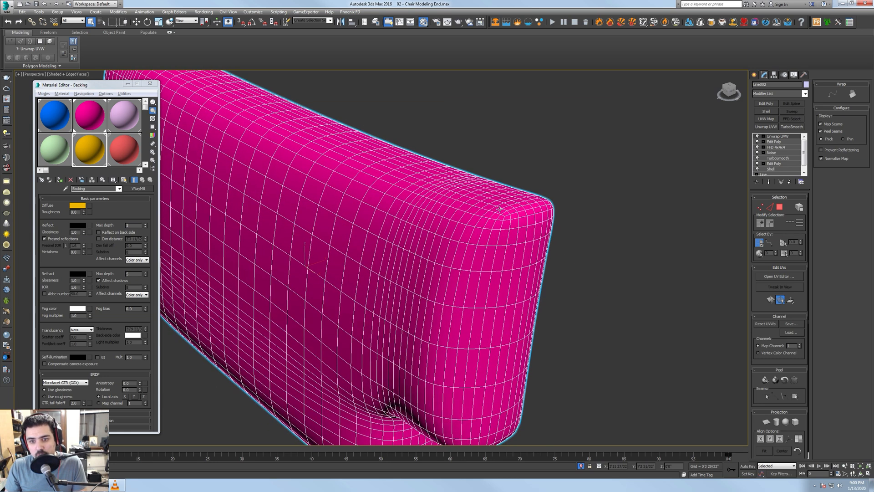
pyautogui.press('2')
pyautogui.click(514, 223)
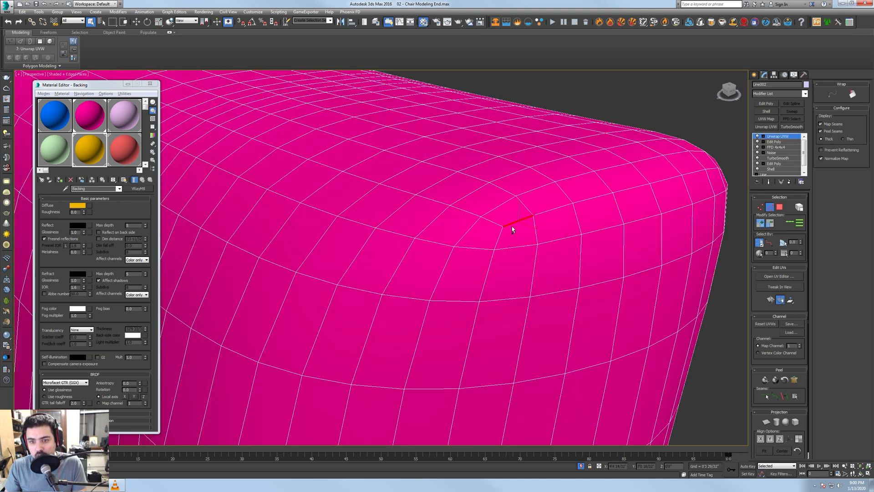
pyautogui.click(790, 222)
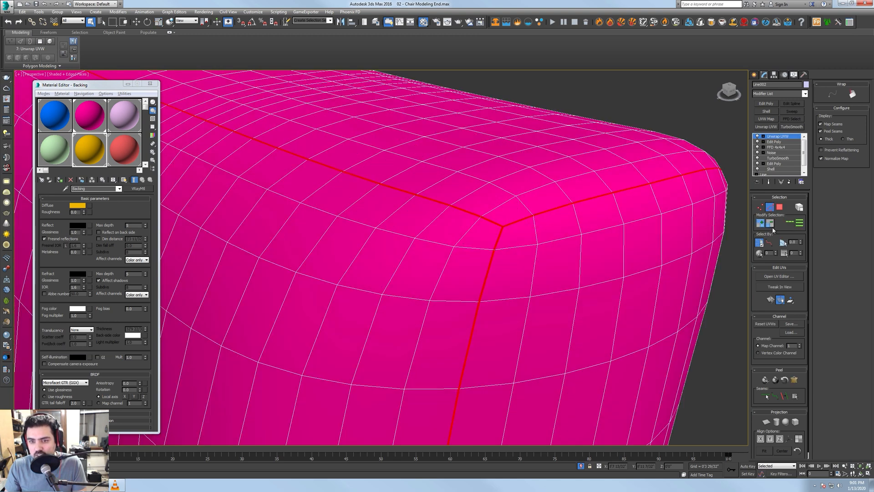
# - Add the edge loops around the notch at one end of the cushion and convert the selection to peel seams
pyautogui.scroll(-4, 569, 246)
pyautogui.keyDown('alt'); pyautogui.moveTo(569, 246); pyautogui.dragTo(448, 248, button='middle'); pyautogui.keyUp('alt')
pyautogui.scroll(3, 323, 210)
pyautogui.keyDown('alt'); pyautogui.moveTo(323, 211); pyautogui.dragTo(386, 203, button='middle'); pyautogui.keyUp('alt')
pyautogui.scroll(-4, 360, 236)
pyautogui.scroll(3, 386, 182)
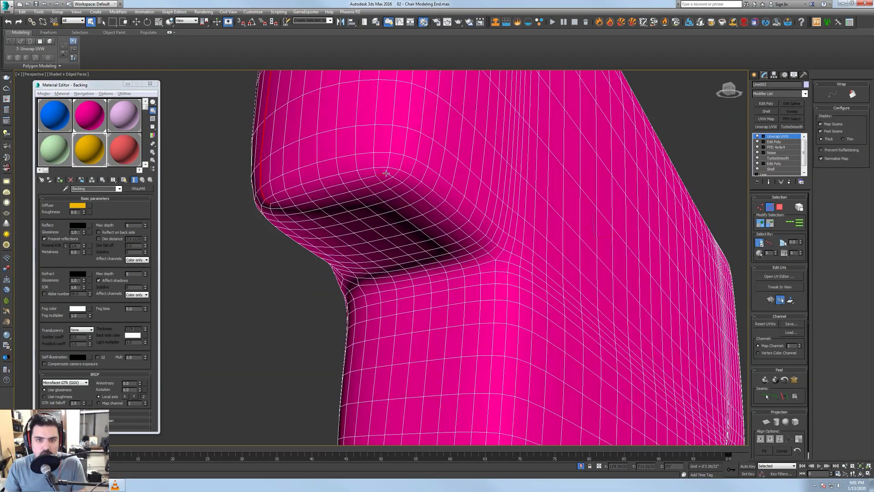
pyautogui.keyDown('alt'); pyautogui.moveTo(373, 196); pyautogui.dragTo(408, 192, button='middle'); pyautogui.keyUp('alt')
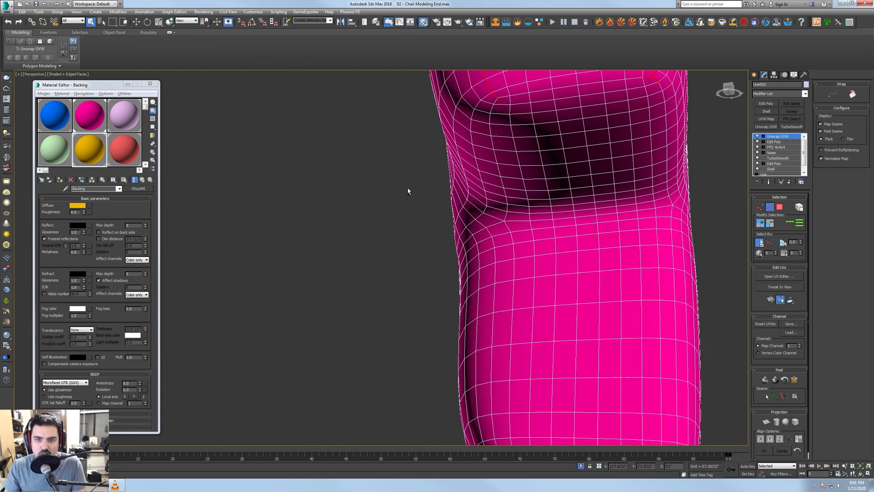
pyautogui.click(790, 223)
pyautogui.click(784, 396)
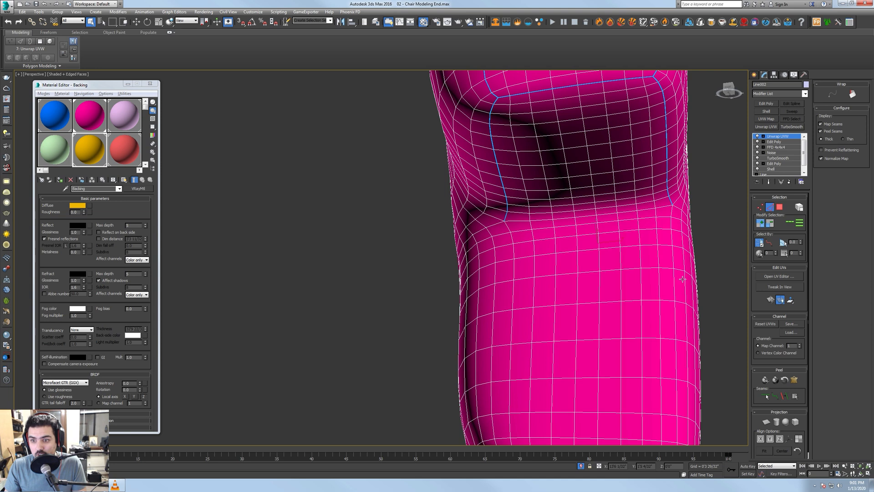
# - Convert the edge loops bordering the narrow lower end face and underside of the cushion to peel seams
pyautogui.keyDown('alt'); pyautogui.moveTo(551, 264); pyautogui.dragTo(561, 282, button='middle'); pyautogui.keyUp('alt')
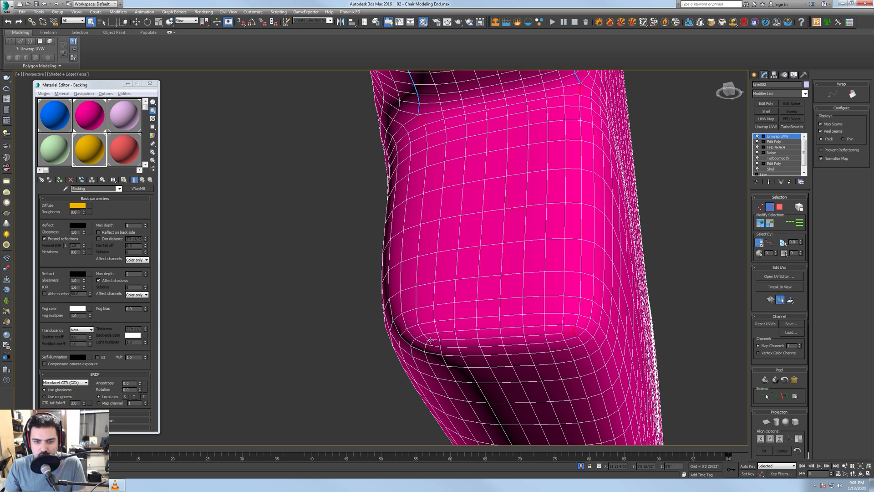
pyautogui.click(790, 224)
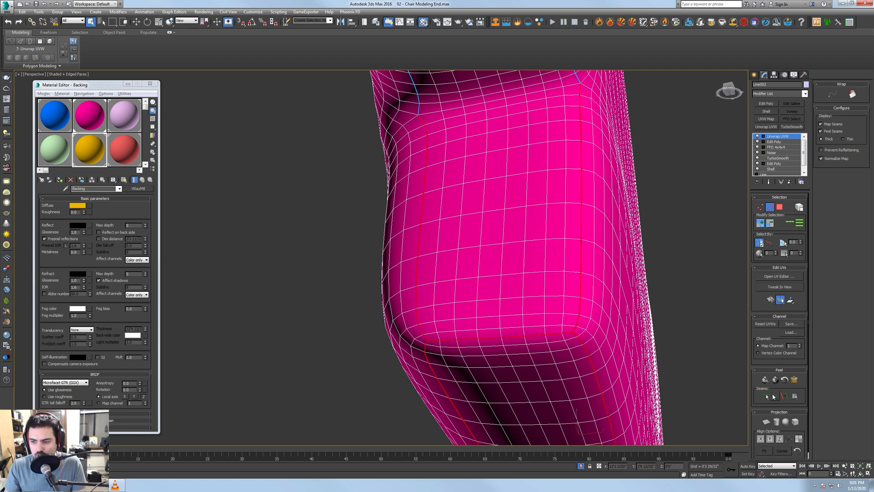
pyautogui.click(784, 397)
# - Convert the two upright edge loops of the lower end face at the cushion's opposite end to peel seams
pyautogui.scroll(-4, 536, 299)
pyautogui.keyDown('alt'); pyautogui.moveTo(572, 308); pyautogui.dragTo(410, 289, button='middle'); pyautogui.keyUp('alt')
pyautogui.moveTo(644, 289); pyautogui.dragTo(594, 289, button='middle')
pyautogui.scroll(5, 564, 310)
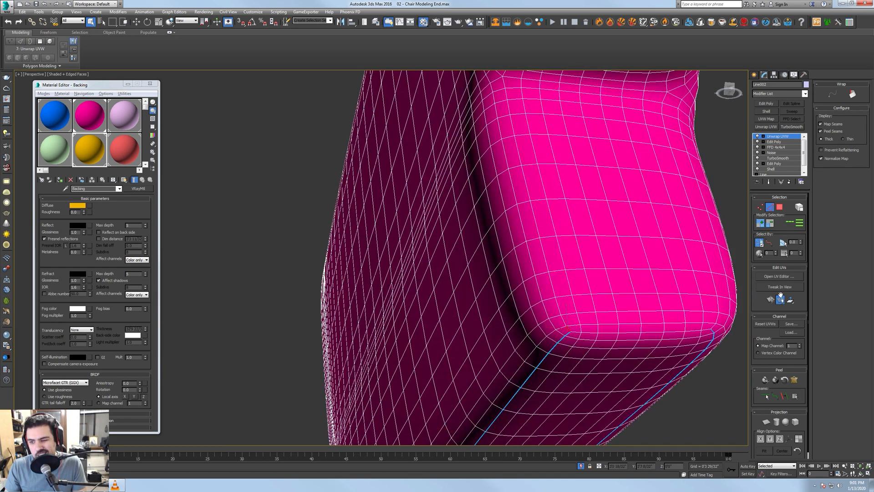
pyautogui.click(790, 222)
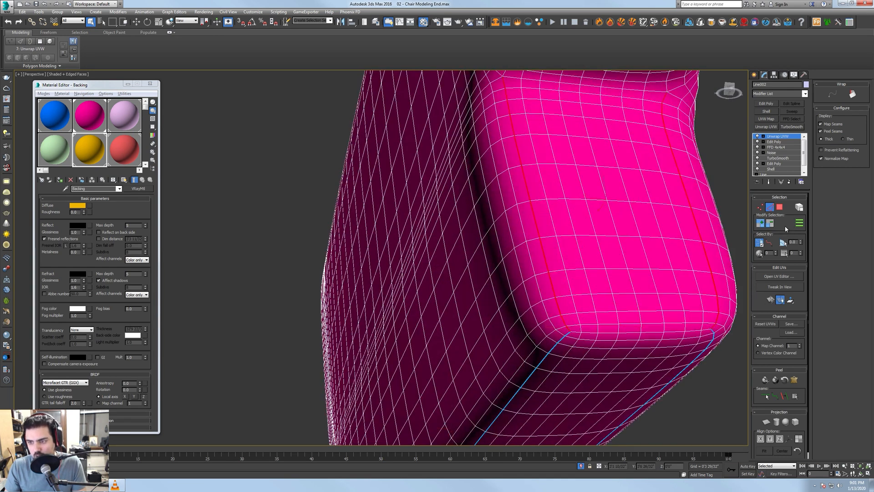
pyautogui.click(784, 397)
# - Convert the edge loops along the notch's underside and its outer edge at the opposite end to peel seams
pyautogui.moveTo(605, 236); pyautogui.dragTo(495, 260, button='middle')
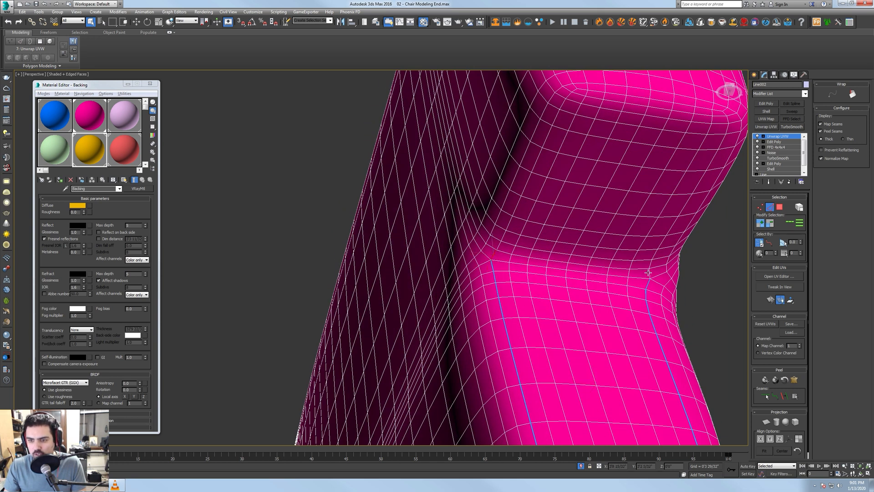
pyautogui.click(788, 224)
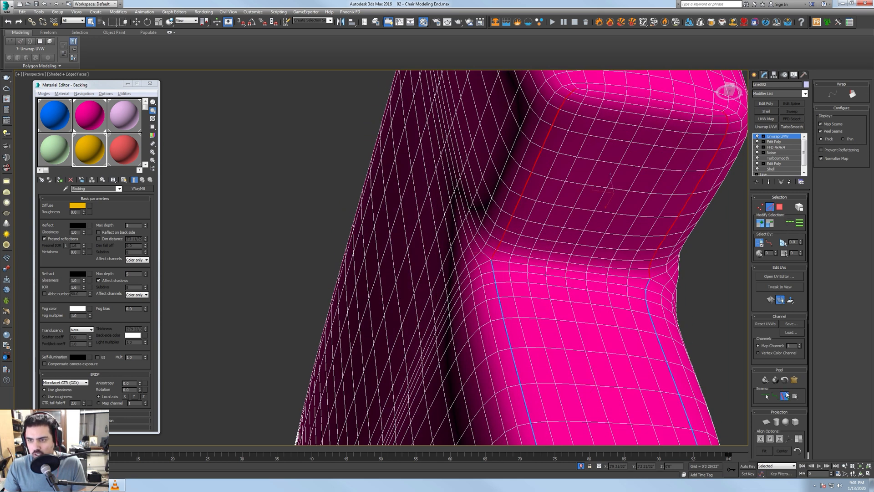
pyautogui.click(784, 397)
pyautogui.moveTo(638, 273); pyautogui.dragTo(661, 233, button='middle')
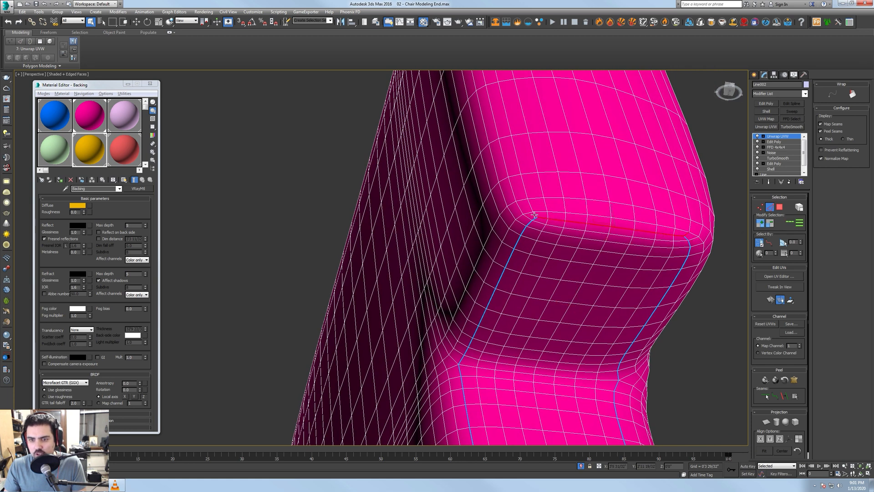
pyautogui.click(790, 223)
pyautogui.click(784, 396)
# - Convert the edge loop across the top of the cushion's end face to a peel seam
pyautogui.scroll(-5, 621, 264)
pyautogui.keyDown('alt'); pyautogui.moveTo(621, 263); pyautogui.dragTo(569, 364, button='middle'); pyautogui.keyUp('alt')
pyautogui.scroll(4, 561, 226)
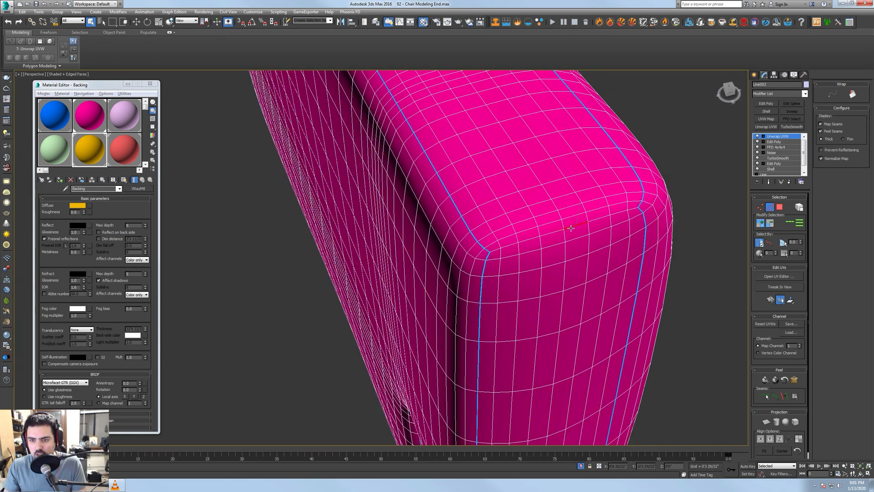
pyautogui.click(789, 223)
pyautogui.click(791, 394)
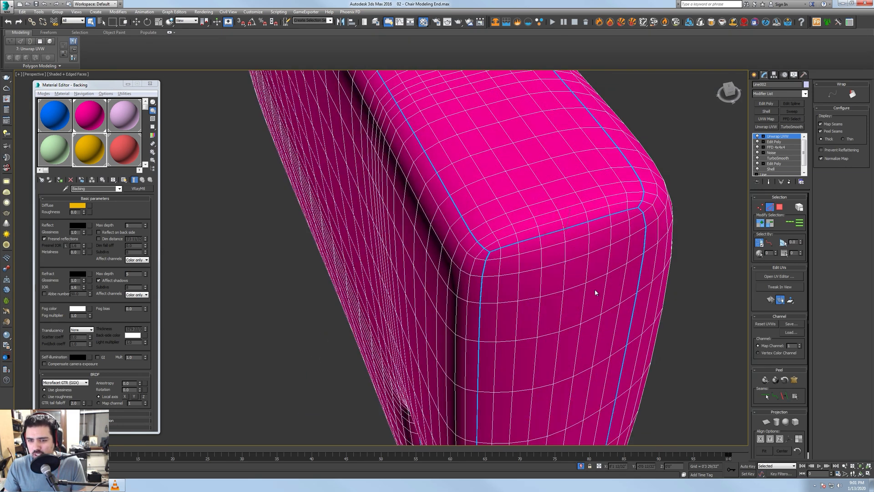
# - Select the cushion's front face out to its seams and Quick Peel it in the UV editor
pyautogui.scroll(-6, 589, 270)
pyautogui.keyDown('alt'); pyautogui.moveTo(504, 200); pyautogui.dragTo(498, 233, button='middle'); pyautogui.keyUp('alt')
pyautogui.scroll(5, 497, 234)
pyautogui.scroll(-5, 497, 234)
pyautogui.moveTo(631, 256); pyautogui.dragTo(596, 264, button='middle')
pyautogui.keyDown('alt'); pyautogui.moveTo(541, 256); pyautogui.dragTo(578, 234, button='middle'); pyautogui.keyUp('alt')
pyautogui.scroll(3, 713, 241)
pyautogui.click(780, 207)
pyautogui.click(641, 241)
pyautogui.keyDown('alt'); pyautogui.moveTo(641, 241); pyautogui.dragTo(684, 265, button='middle'); pyautogui.keyUp('alt')
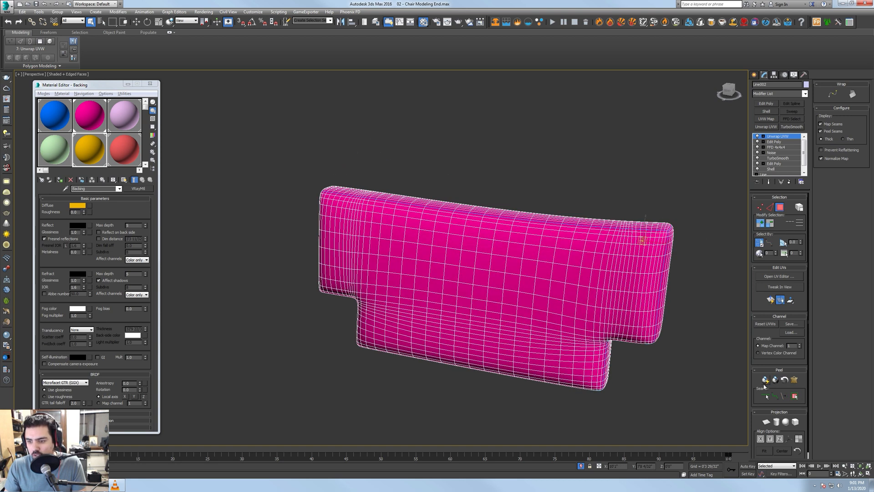
pyautogui.click(793, 396)
pyautogui.click(765, 380)
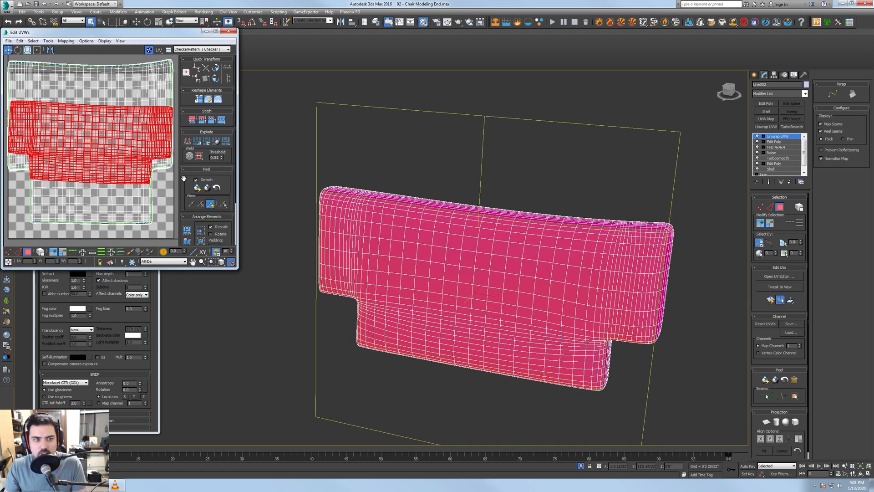
pyautogui.keyDown('alt'); pyautogui.moveTo(559, 255); pyautogui.dragTo(519, 276, button='middle'); pyautogui.keyUp('alt')
pyautogui.scroll(4, 649, 276)
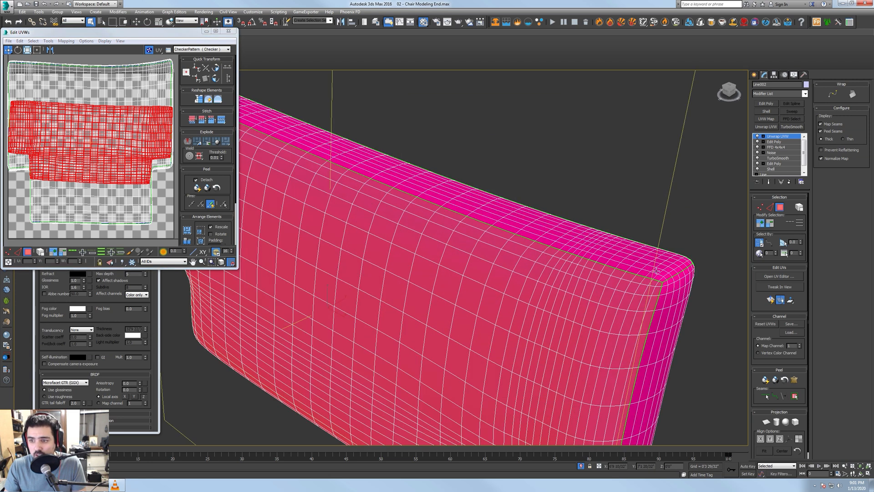
# - Select the cushion's top strip, then the adjoining upper end face, out to their seams and peel each one separately
pyautogui.click(661, 267)
pyautogui.click(795, 397)
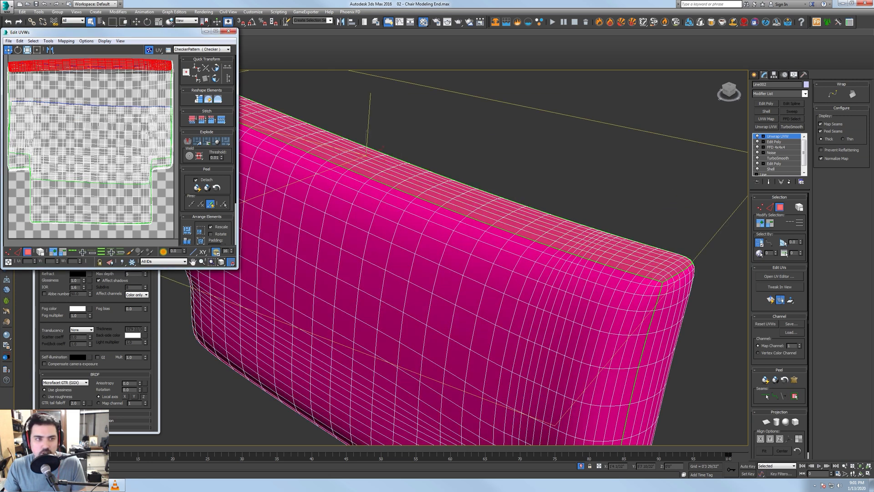
pyautogui.click(660, 305)
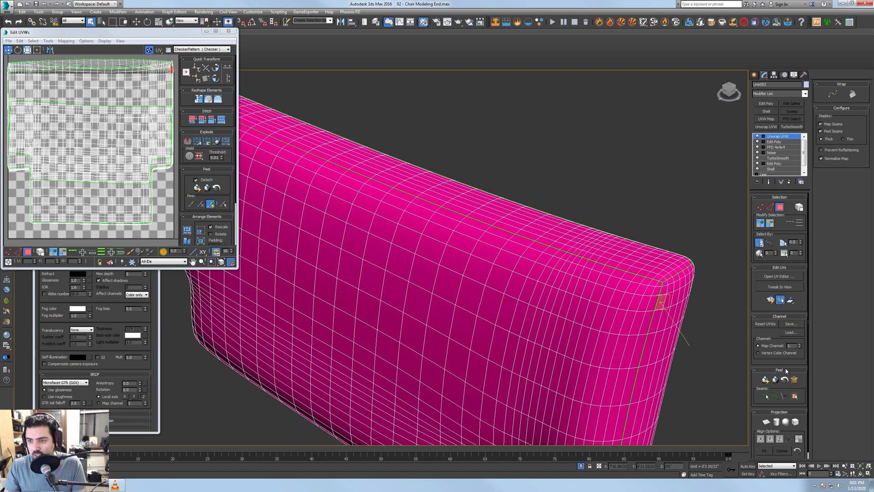
pyautogui.click(796, 396)
pyautogui.click(775, 380)
# - Select the upper end face at the cushion's opposite end out to its seams and Quick Peel it
pyautogui.keyDown('alt'); pyautogui.moveTo(607, 235); pyautogui.dragTo(569, 195, button='middle'); pyautogui.keyUp('alt')
pyautogui.scroll(-4, 523, 219)
pyautogui.scroll(-2, 451, 197)
pyautogui.scroll(5, 439, 197)
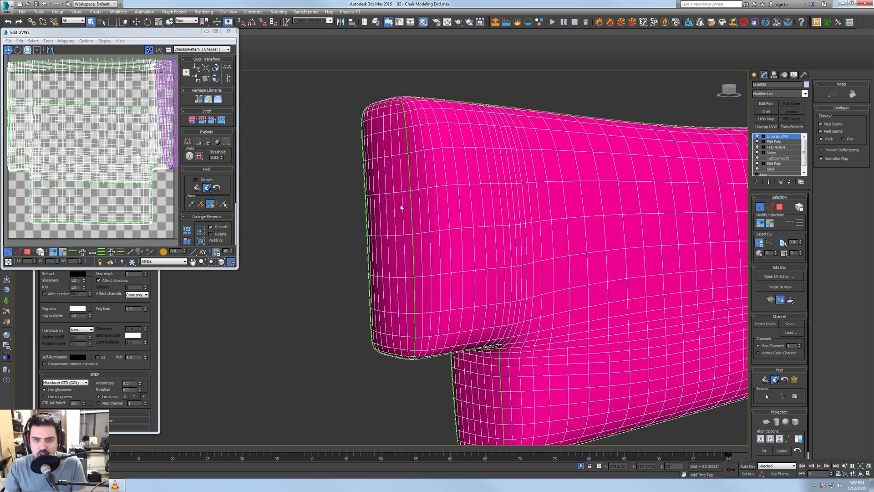
pyautogui.click(780, 207)
pyautogui.click(394, 215)
pyautogui.press('w')
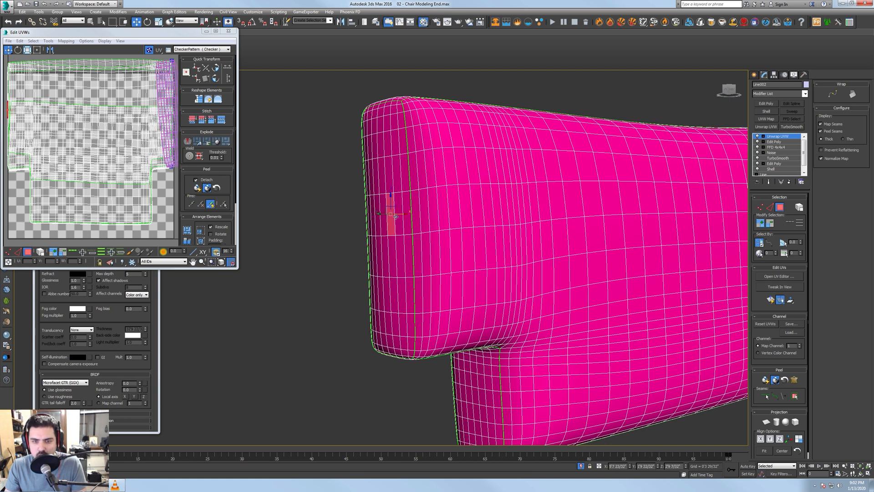
pyautogui.click(795, 396)
pyautogui.click(766, 380)
# - Select the strip running under the notch at that end out to its seams and Quick Peel it
pyautogui.keyDown('alt'); pyautogui.moveTo(428, 387); pyautogui.dragTo(457, 349, button='middle'); pyautogui.keyUp('alt')
pyautogui.click(458, 349)
pyautogui.click(794, 396)
pyautogui.click(766, 380)
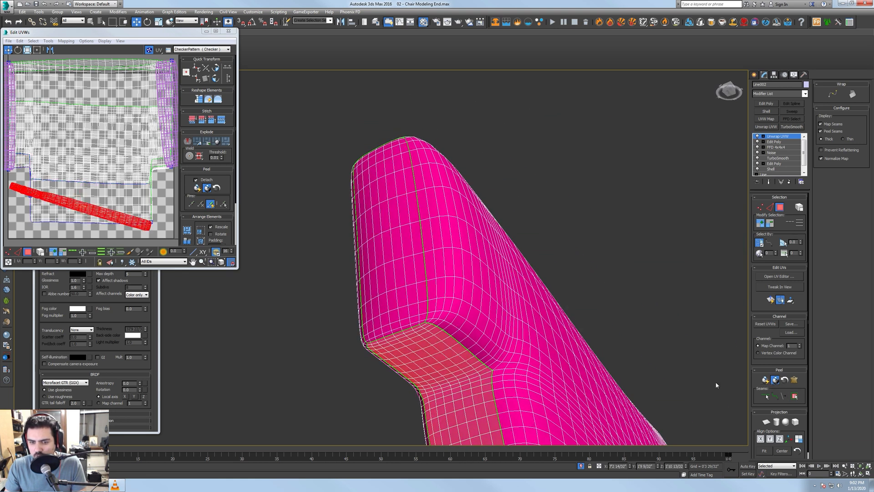
# - Convert the missing edge row across the cushion's lower corner, between the end face and the bottom strip, to a peel seam
pyautogui.moveTo(533, 428); pyautogui.dragTo(472, 251, button='middle')
pyautogui.scroll(5, 474, 250)
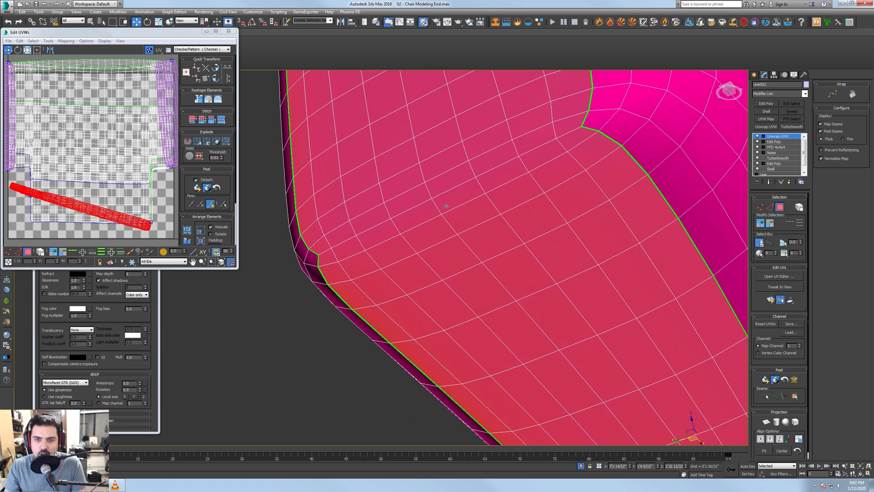
pyautogui.click(678, 181)
pyautogui.press('2')
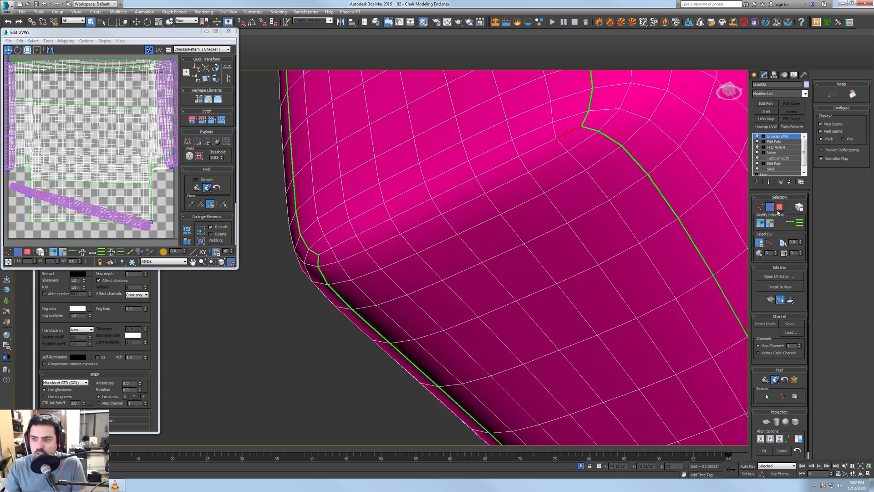
pyautogui.press('z')
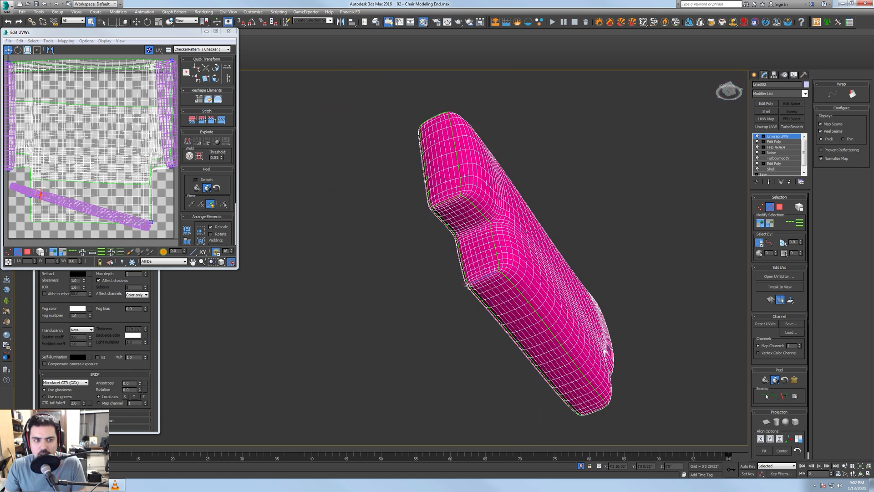
# - Select all of the cushion's polygons and pack their UV shells
pyautogui.press('3')
pyautogui.hotkey('ctrl', 'a')
pyautogui.press('w')
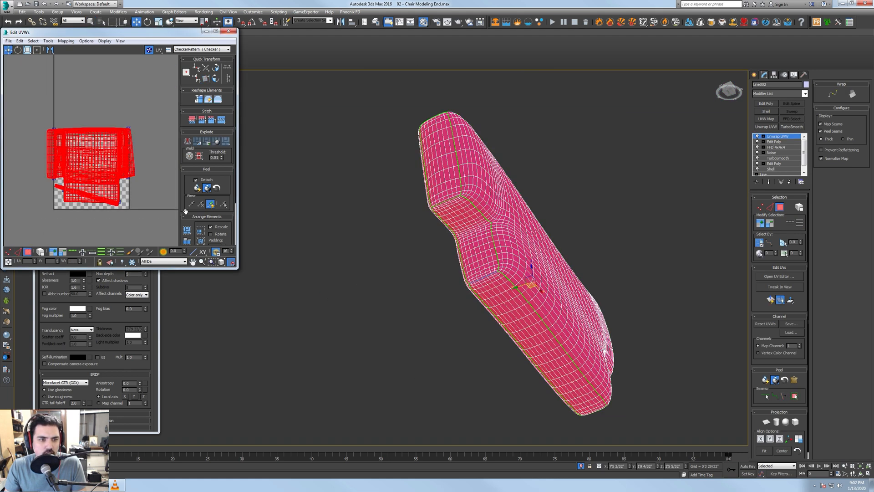
pyautogui.click(187, 232)
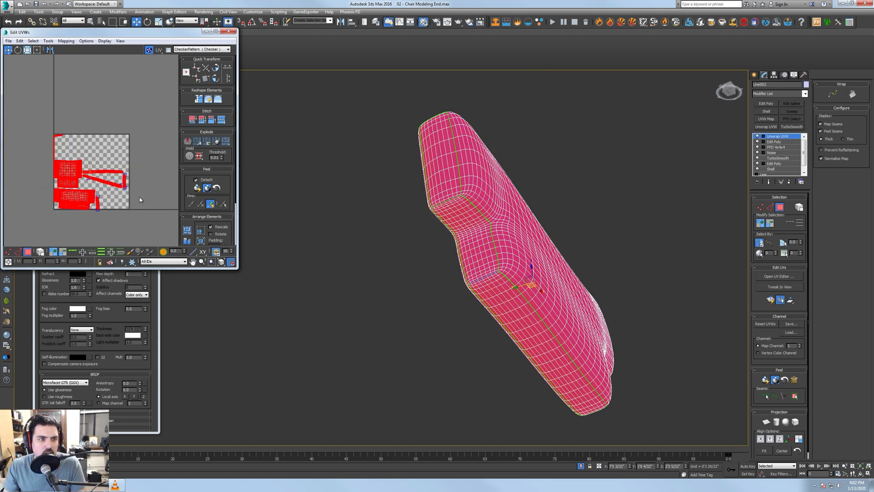
# - Select the cushion's back face out to its seams, starting from its UV shell, and Quick Peel it
pyautogui.scroll(4, 139, 197)
pyautogui.click(70, 176)
pyautogui.scroll(2, 71, 177)
pyautogui.moveTo(97, 182); pyautogui.dragTo(167, 179, button='middle')
pyautogui.scroll(-2, 167, 178)
pyautogui.scroll(-2, 79, 158)
pyautogui.moveTo(72, 142); pyautogui.dragTo(122, 145, button='middle')
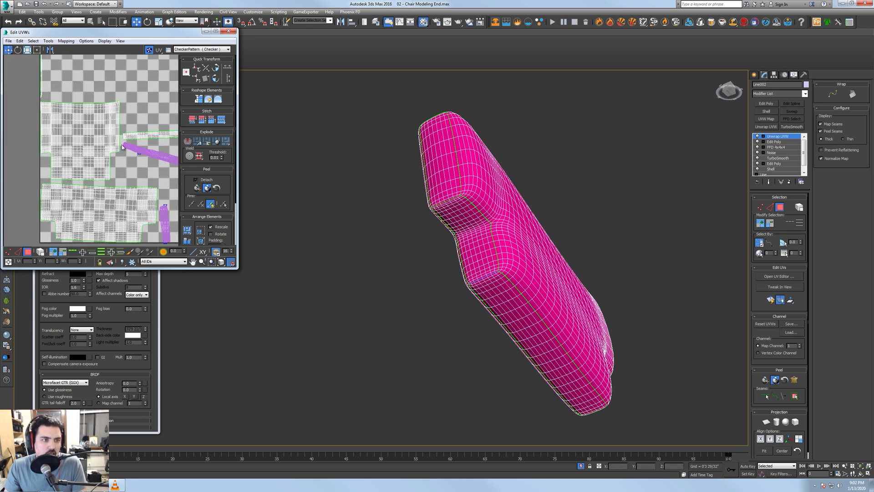
pyautogui.click(101, 124)
pyautogui.keyDown('alt'); pyautogui.moveTo(546, 249); pyautogui.dragTo(501, 264, button='middle'); pyautogui.keyUp('alt')
pyautogui.keyDown('alt'); pyautogui.moveTo(540, 286); pyautogui.dragTo(705, 337, button='middle'); pyautogui.keyUp('alt')
pyautogui.click(797, 397)
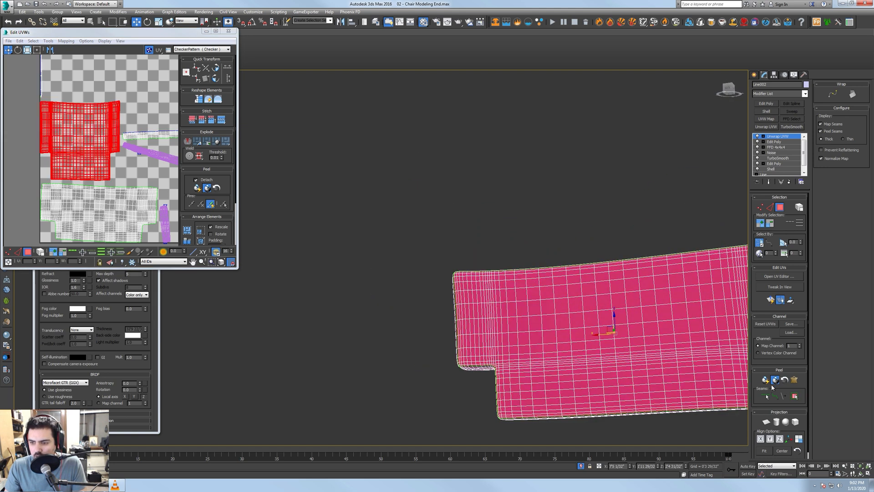
pyautogui.click(768, 381)
# - Straighten the back face's UV shell into a rectangular grid
pyautogui.moveTo(501, 276); pyautogui.dragTo(424, 258, button='middle')
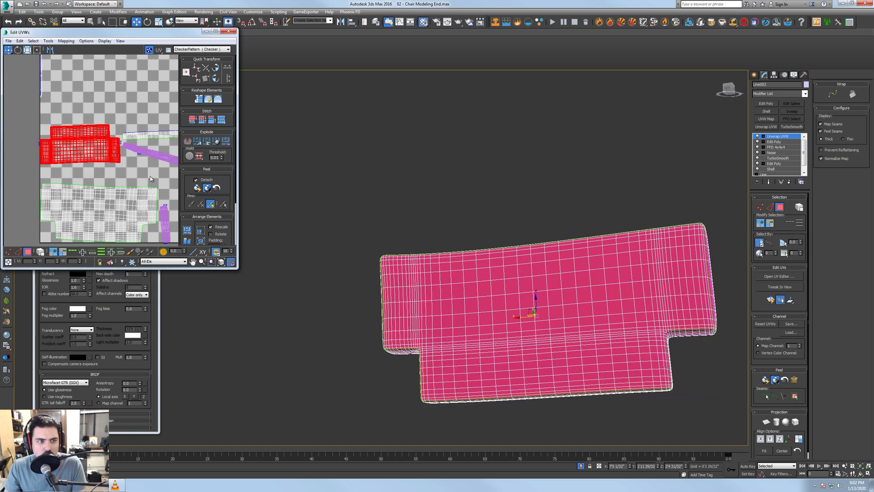
pyautogui.click(198, 101)
pyautogui.moveTo(121, 163); pyautogui.dragTo(98, 139, button='middle')
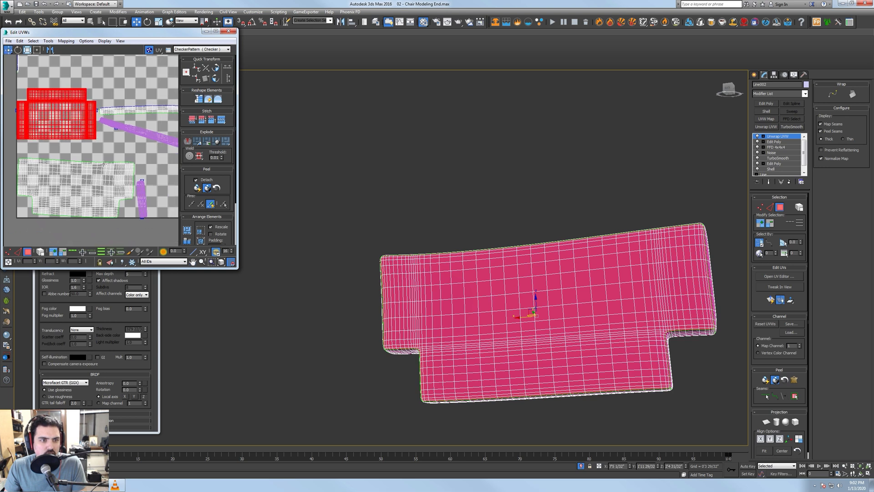
# - Try to straighten the front face's UV shell
pyautogui.click(104, 163)
pyautogui.click(40, 252)
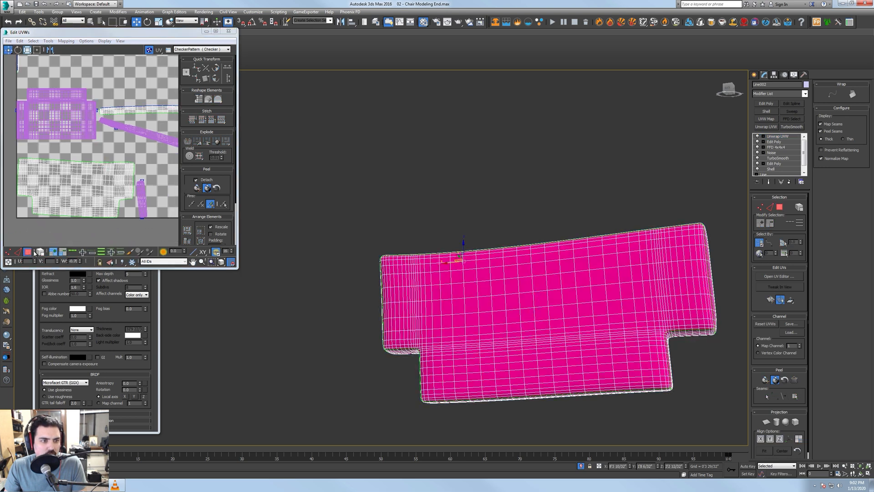
pyautogui.click(198, 101)
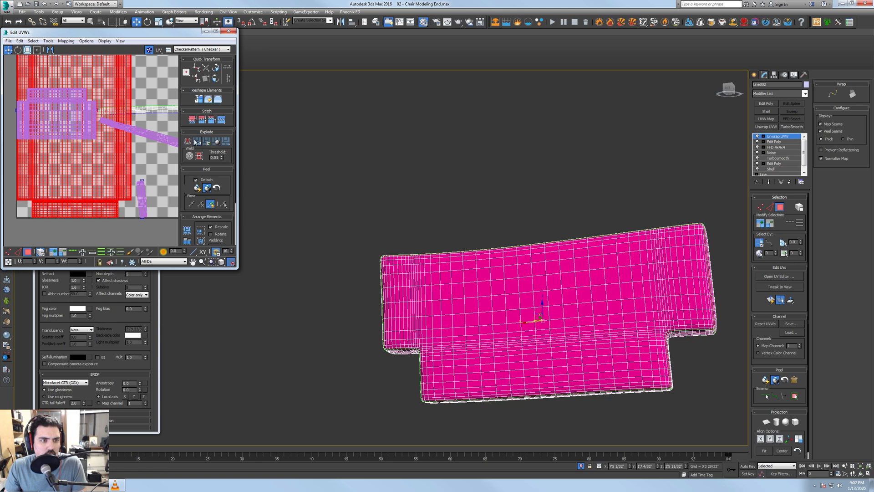
pyautogui.scroll(-8, 102, 181)
pyautogui.hotkey('ctrl', 'z')
# - Enlarge the UV editor window and move it clear of the viewport's edge while keeping the front face selected
pyautogui.keyDown('alt'); pyautogui.moveTo(533, 253); pyautogui.dragTo(480, 313, button='middle'); pyautogui.keyUp('alt')
pyautogui.scroll(5, 460, 260)
pyautogui.keyDown('alt'); pyautogui.moveTo(423, 328); pyautogui.dragTo(494, 269, button='middle'); pyautogui.keyUp('alt')
pyautogui.scroll(5, 94, 189)
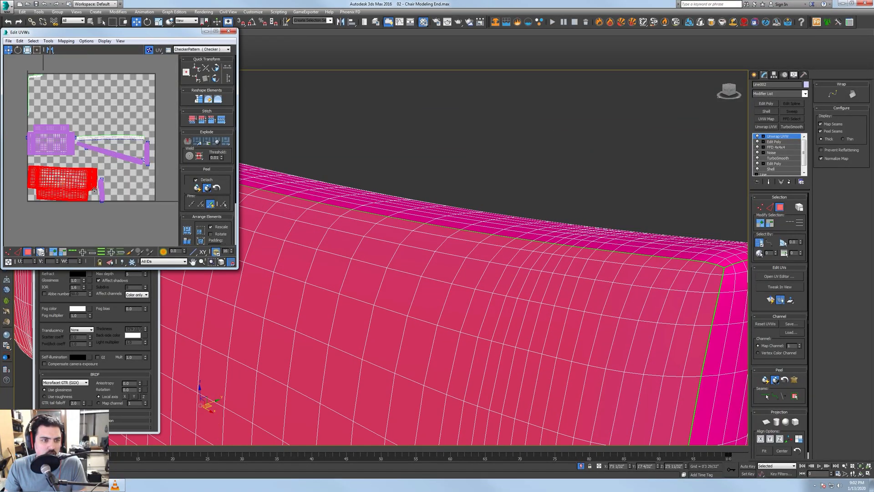
pyautogui.moveTo(237, 268); pyautogui.dragTo(355, 350)
pyautogui.moveTo(241, 40); pyautogui.dragTo(388, 56)
# - Pelt the front face's UVs with Pelt Map and relax the stretched result
pyautogui.click(794, 379)
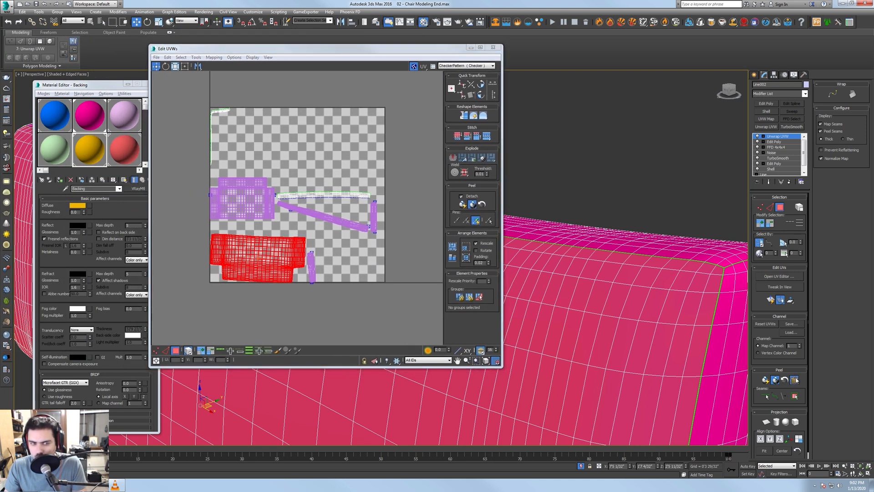
pyautogui.click(419, 171)
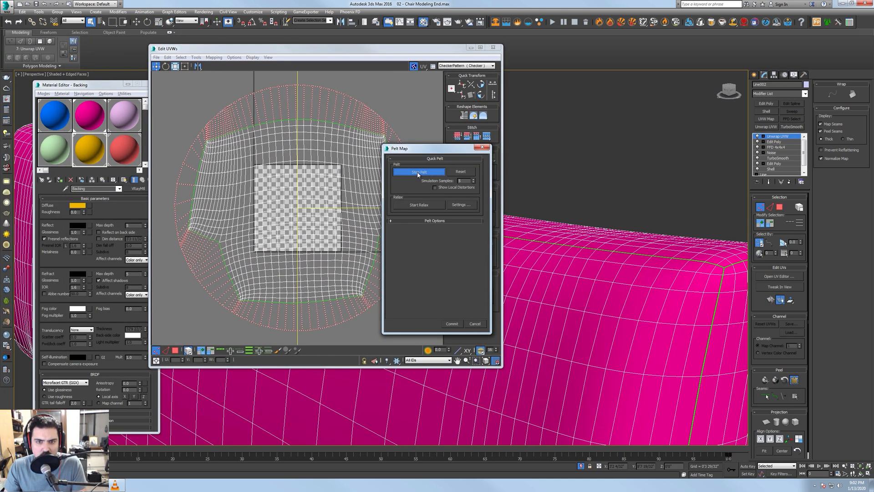
pyautogui.click(419, 171)
pyautogui.click(419, 205)
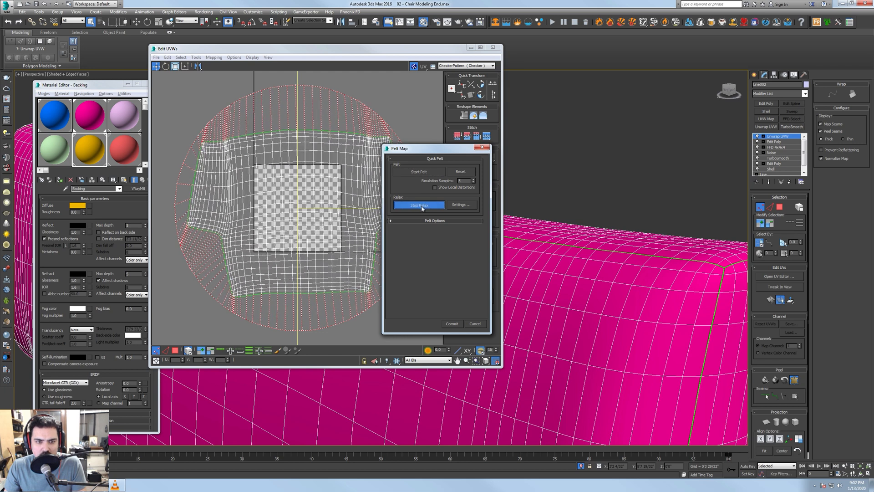
pyautogui.click(421, 206)
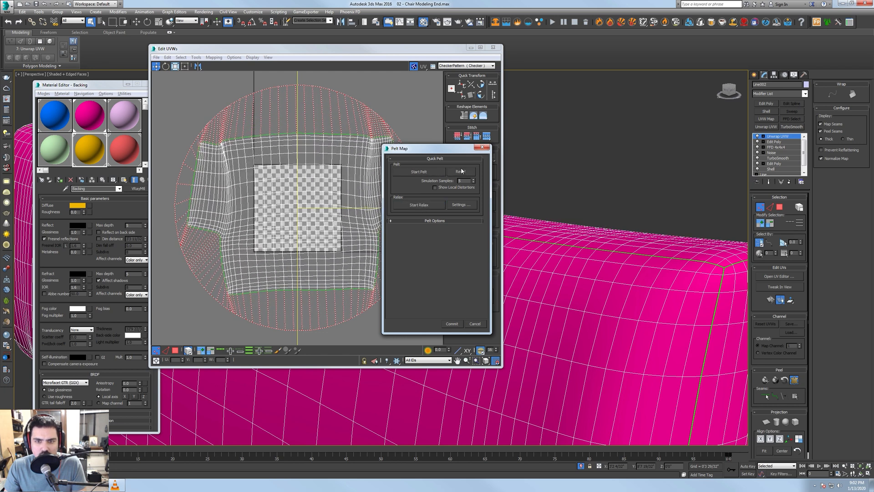
# - Reset the front face's pelt, run the relax and the pelt simulation again, and commit the map
pyautogui.click(460, 171)
pyautogui.click(435, 205)
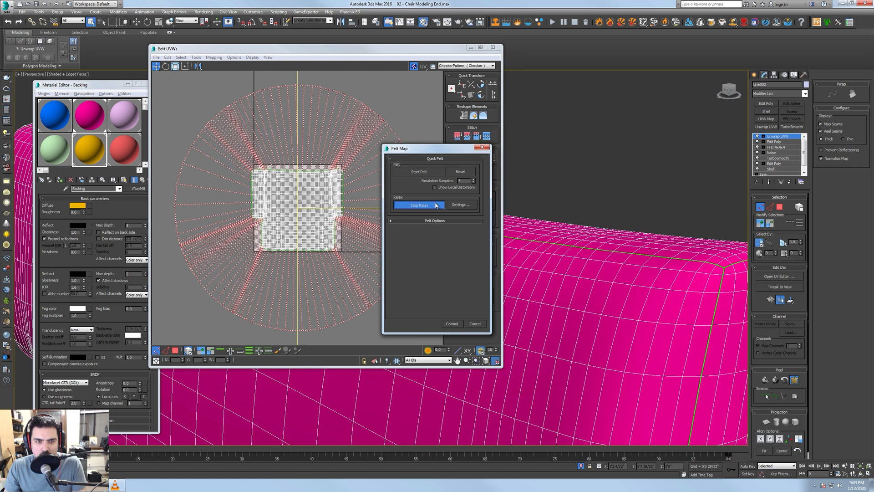
pyautogui.click(436, 205)
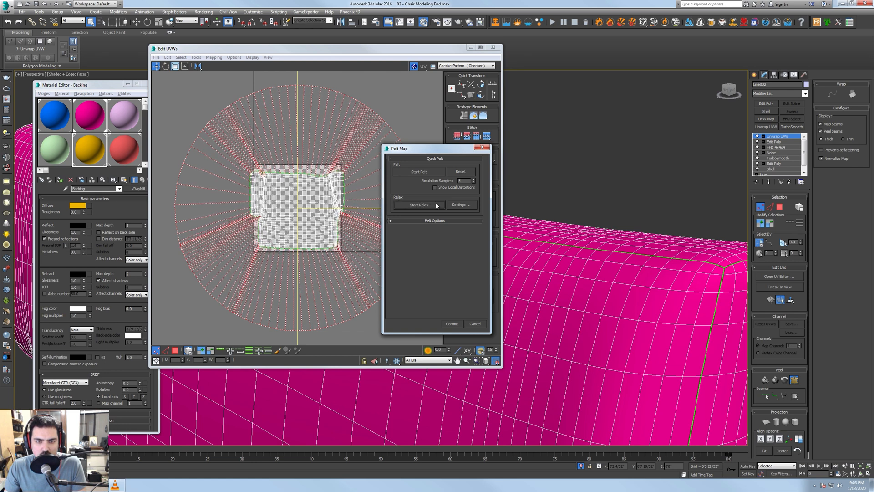
pyautogui.click(431, 174)
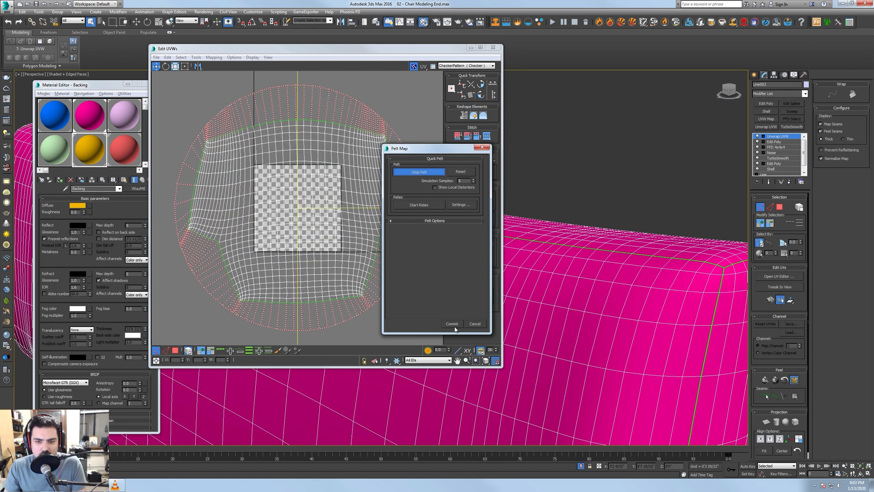
pyautogui.click(452, 324)
# - Display the CheckerPattern texture on the cushion to judge its UV distortion
pyautogui.click(465, 66)
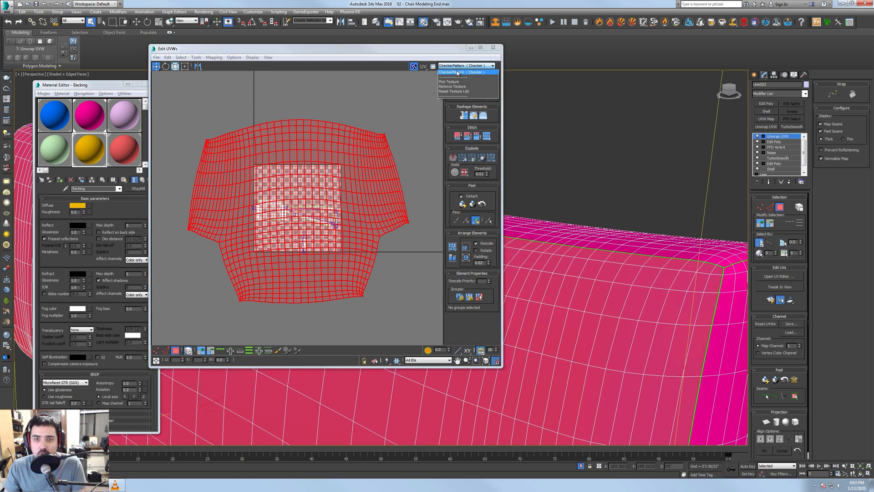
pyautogui.click(465, 72)
pyautogui.scroll(-5, 635, 262)
pyautogui.moveTo(635, 261)
pyautogui.keyDown('alt'); pyautogui.mouseDown(button='middle')
pyautogui.moveTo(624, 257)
pyautogui.moveTo(631, 250)
pyautogui.mouseUp(button='middle'); pyautogui.keyUp('alt')
pyautogui.scroll(4, 631, 249)
pyautogui.moveTo(630, 250); pyautogui.dragTo(636, 242, button='middle')
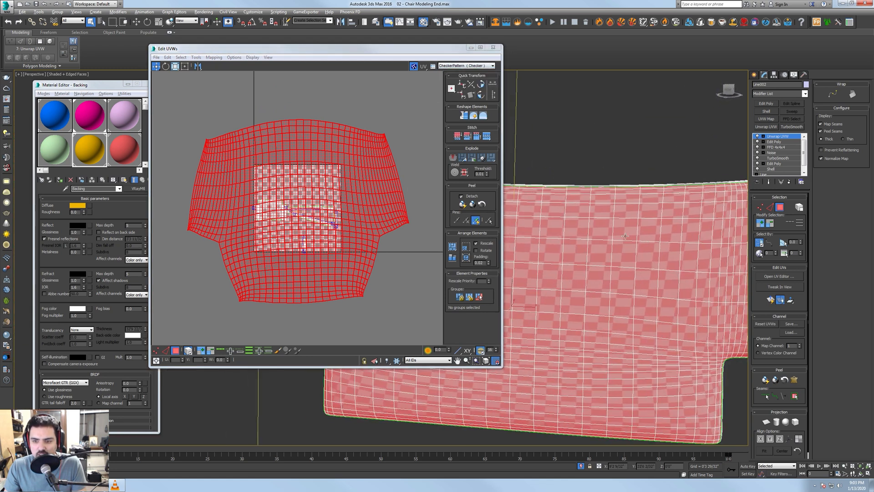
# - Quick Peel the front face again and clear the selection to check the checker pattern around the cushion
pyautogui.click(771, 381)
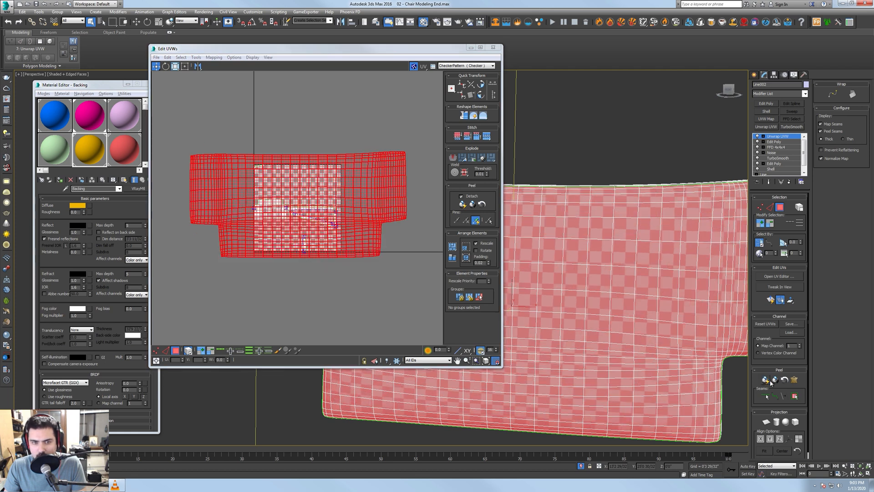
pyautogui.keyDown('alt'); pyautogui.moveTo(610, 332); pyautogui.dragTo(636, 364, button='middle'); pyautogui.keyUp('alt')
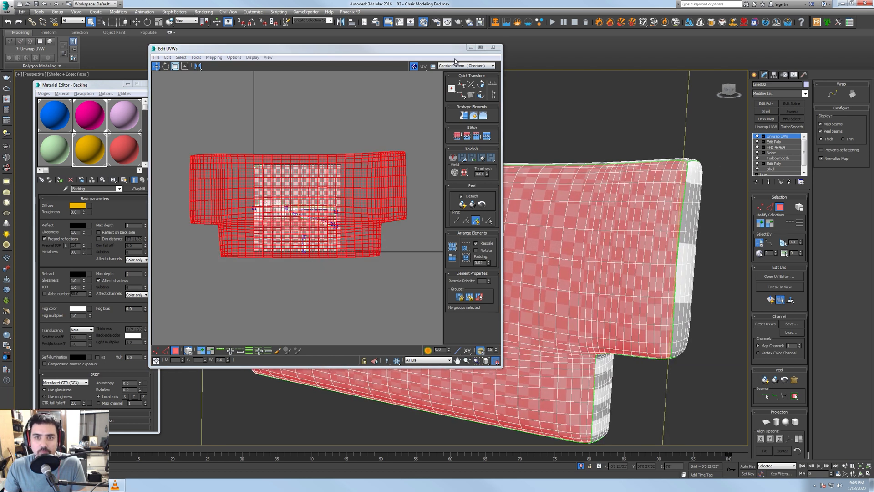
pyautogui.moveTo(451, 49); pyautogui.dragTo(325, 38)
pyautogui.keyDown('alt'); pyautogui.moveTo(587, 396); pyautogui.dragTo(637, 371, button='middle'); pyautogui.keyUp('alt')
pyautogui.click(640, 375)
pyautogui.moveTo(484, 331); pyautogui.dragTo(661, 319, button='middle')
pyautogui.keyDown('alt'); pyautogui.moveTo(477, 295); pyautogui.dragTo(491, 305, button='middle'); pyautogui.keyUp('alt')
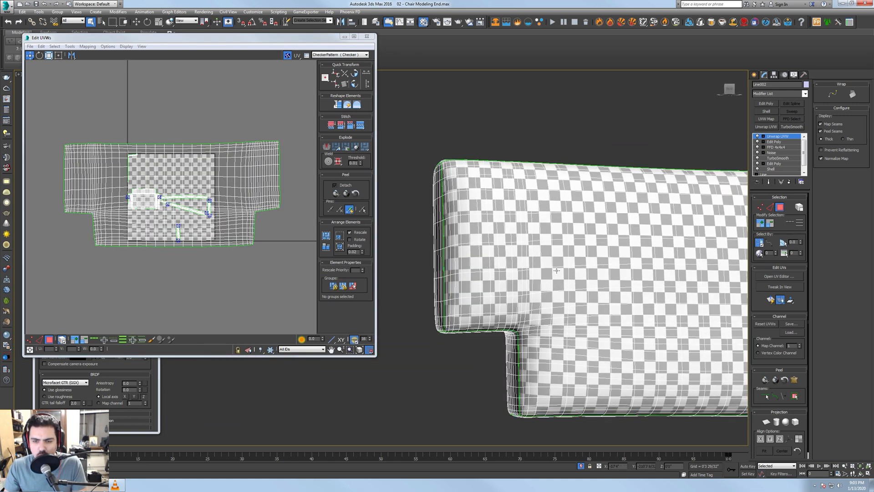
# - Select the checkered cushion's upper end face out to its seams and Quick Peel it again
pyautogui.keyDown('alt'); pyautogui.moveTo(557, 271); pyautogui.dragTo(558, 239, button='middle'); pyautogui.keyUp('alt')
pyautogui.click(525, 225)
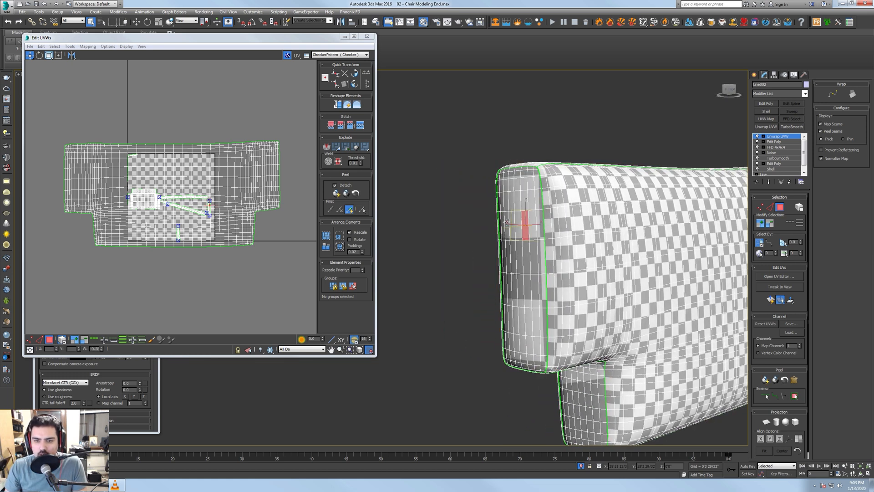
pyautogui.click(796, 398)
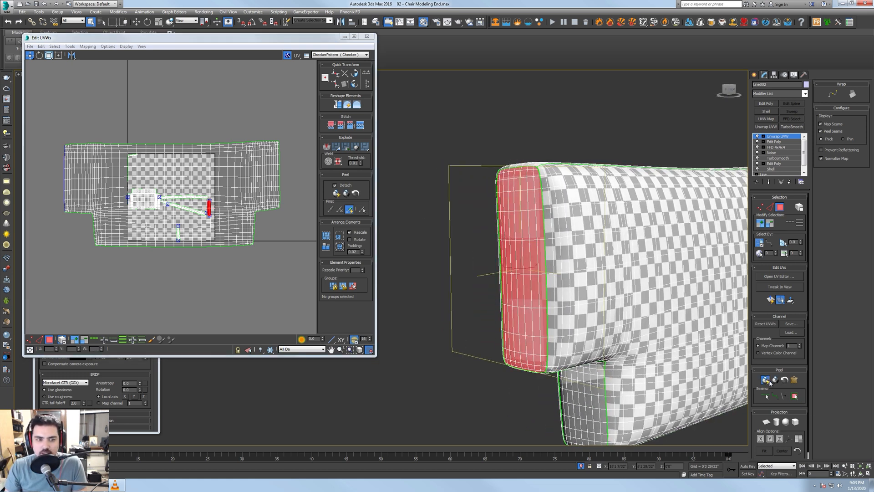
# - Select the notch's underside and lower end face out to the new seam and Quick Peel them as a separate shell
pyautogui.keyDown('alt'); pyautogui.moveTo(600, 346); pyautogui.dragTo(630, 315, button='middle'); pyautogui.keyUp('alt')
pyautogui.click(571, 381)
pyautogui.click(795, 397)
pyautogui.moveTo(652, 393); pyautogui.dragTo(586, 283, button='middle')
pyautogui.scroll(6, 168, 196)
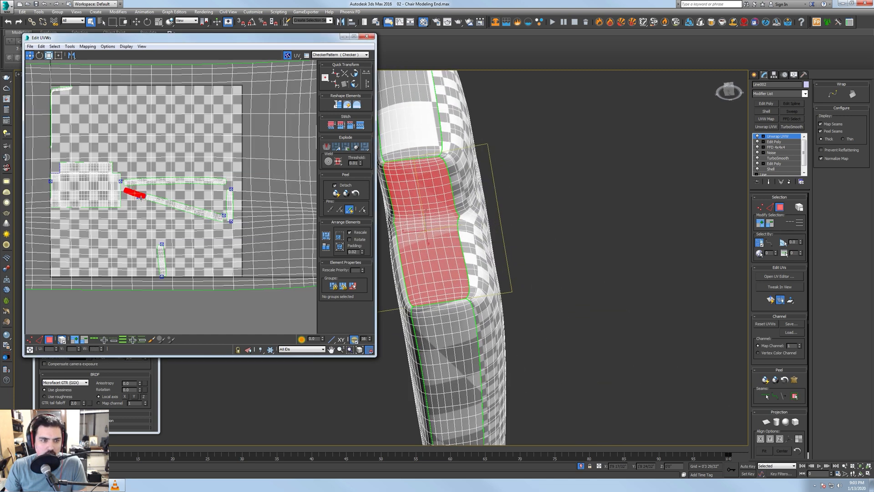
pyautogui.scroll(2, 199, 198)
# - Try to straighten the notch strip's UV shell
pyautogui.click(336, 105)
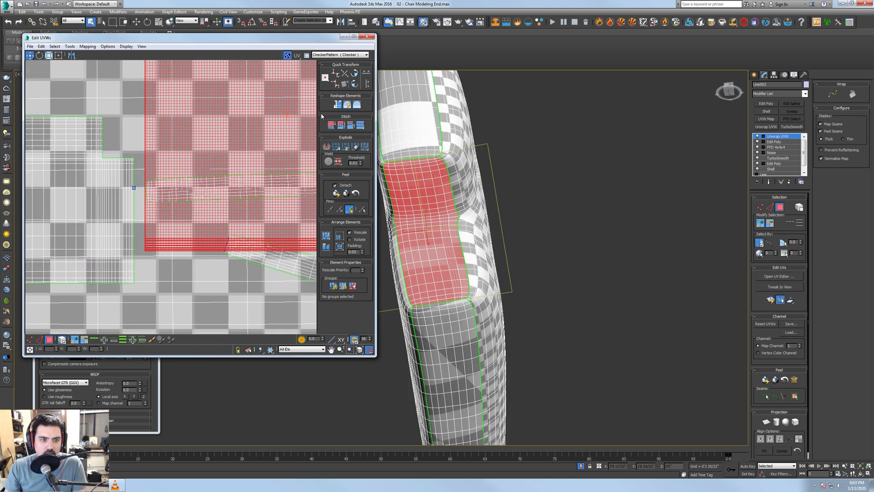
pyautogui.moveTo(231, 191); pyautogui.dragTo(191, 197, button='middle')
pyautogui.scroll(-3, 182, 204)
pyautogui.hotkey('ctrl', 'z')
# - Select every UV shell in the editor and pack them all inside the UV tile
pyautogui.scroll(-4, 183, 202)
pyautogui.scroll(-4, 181, 203)
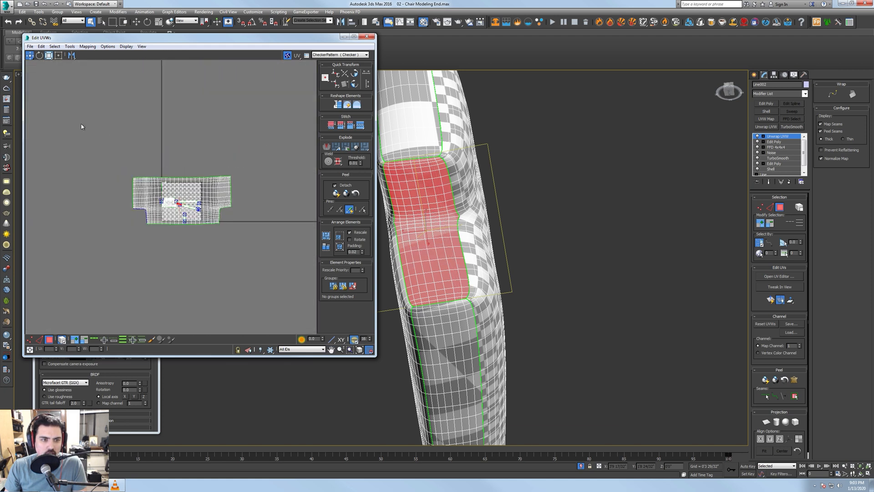
pyautogui.moveTo(82, 124); pyautogui.dragTo(265, 256)
pyautogui.click(326, 247)
pyautogui.scroll(5, 184, 225)
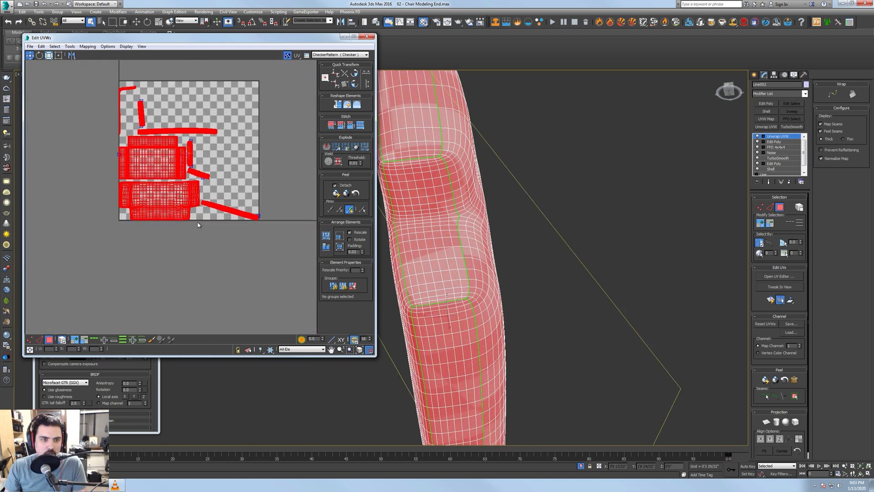
# - Select the narrow L-shaped strip's UV shell on the cushion's map and Quick Peel it again
pyautogui.click(214, 202)
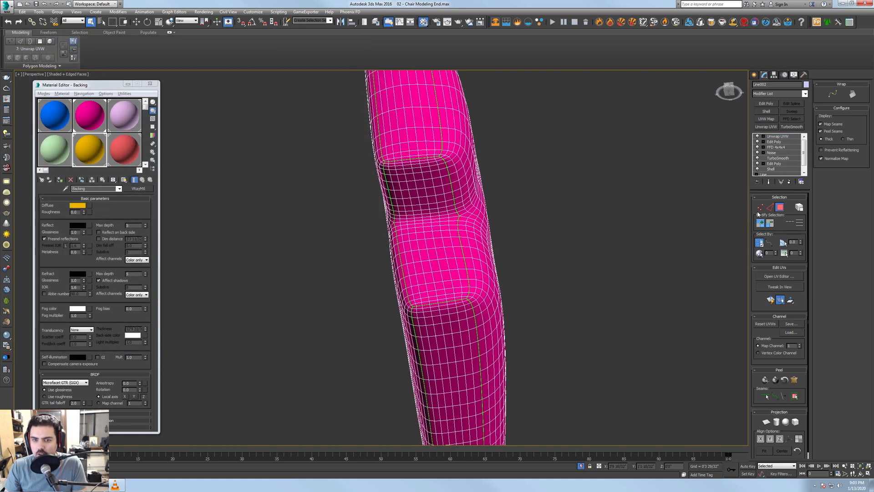
pyautogui.click(780, 207)
pyautogui.keyDown('alt'); pyautogui.moveTo(687, 217); pyautogui.dragTo(578, 249, button='middle'); pyautogui.keyUp('alt')
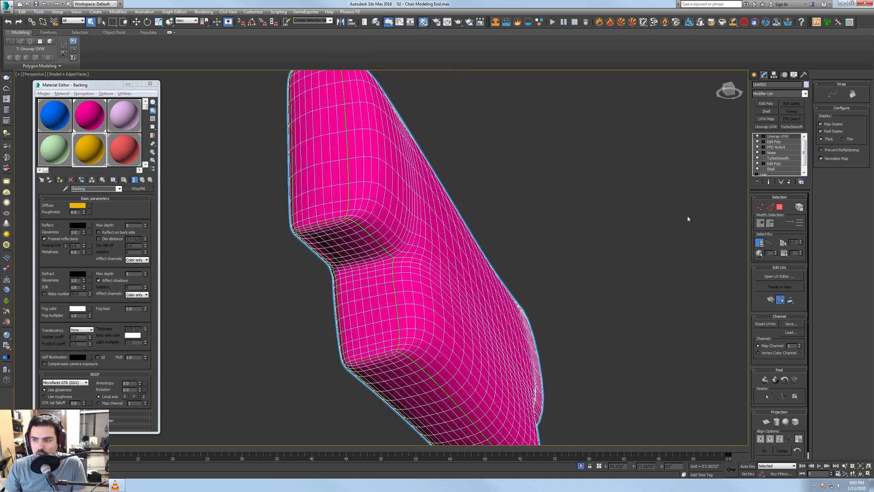
pyautogui.click(779, 276)
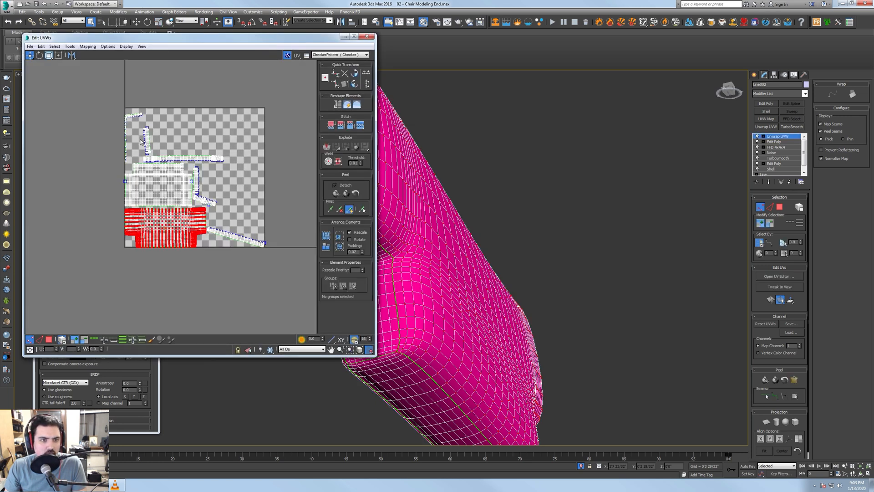
pyautogui.scroll(5, 139, 141)
pyautogui.click(49, 340)
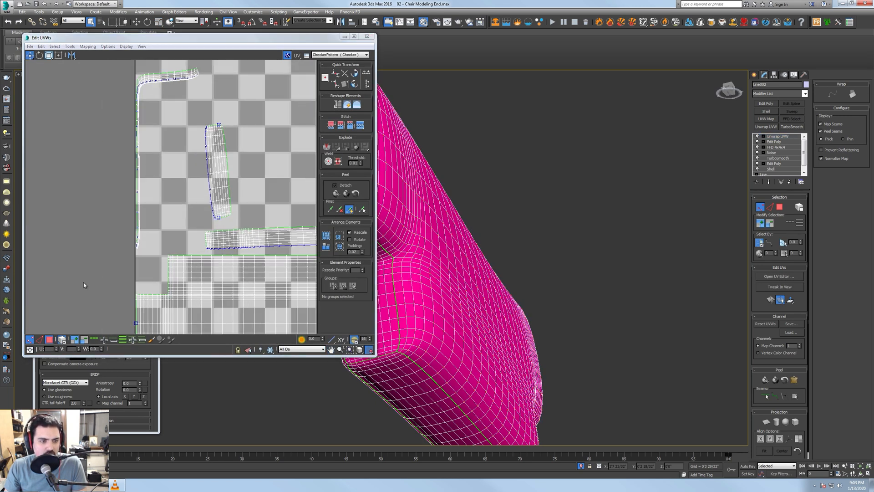
pyautogui.moveTo(113, 73); pyautogui.dragTo(109, 124, button='middle')
pyautogui.moveTo(109, 100); pyautogui.dragTo(161, 156)
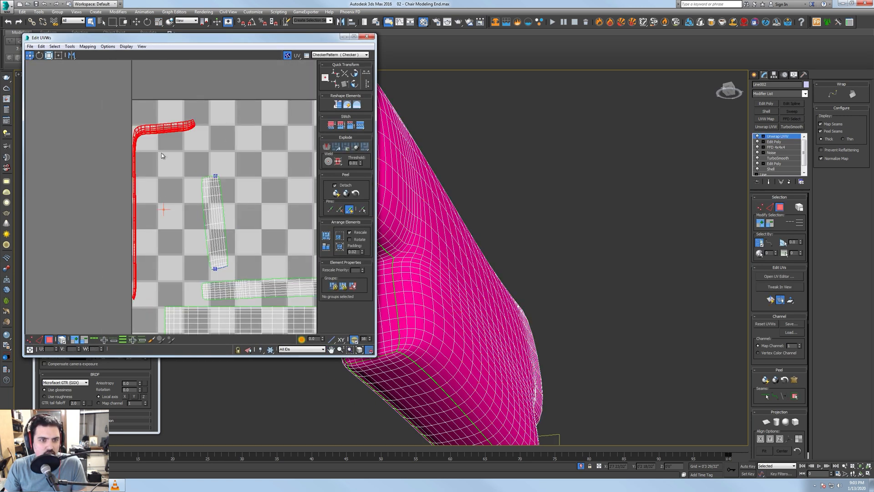
pyautogui.click(336, 195)
pyautogui.moveTo(244, 189); pyautogui.dragTo(204, 264)
pyautogui.click(217, 273)
pyautogui.click(216, 269)
# - Level the short tilted strip's UV shell by aligning it to an edge at its end
pyautogui.moveTo(312, 259); pyautogui.dragTo(228, 221, button='middle')
pyautogui.scroll(-2, 228, 222)
pyautogui.moveTo(285, 301); pyautogui.dragTo(193, 226, button='middle')
pyautogui.scroll(8, 193, 227)
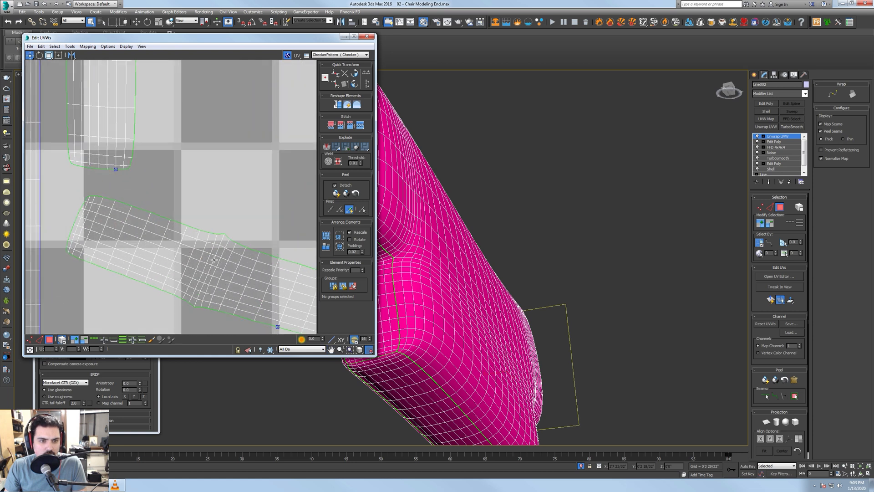
pyautogui.scroll(1, 242, 244)
pyautogui.moveTo(241, 244); pyautogui.dragTo(180, 224, button='middle')
pyautogui.scroll(-1, 180, 224)
pyautogui.moveTo(119, 209); pyautogui.dragTo(249, 215, button='middle')
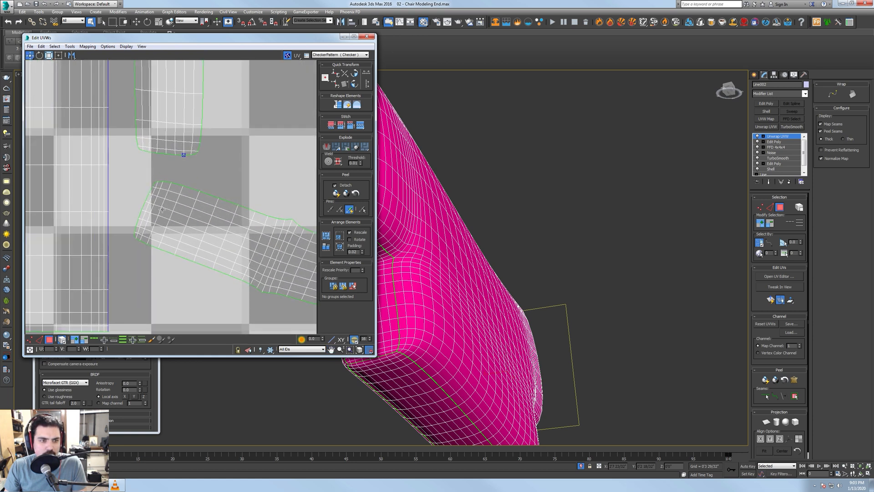
pyautogui.press('2')
pyautogui.click(343, 84)
pyautogui.hotkey('ctrl', 'z')
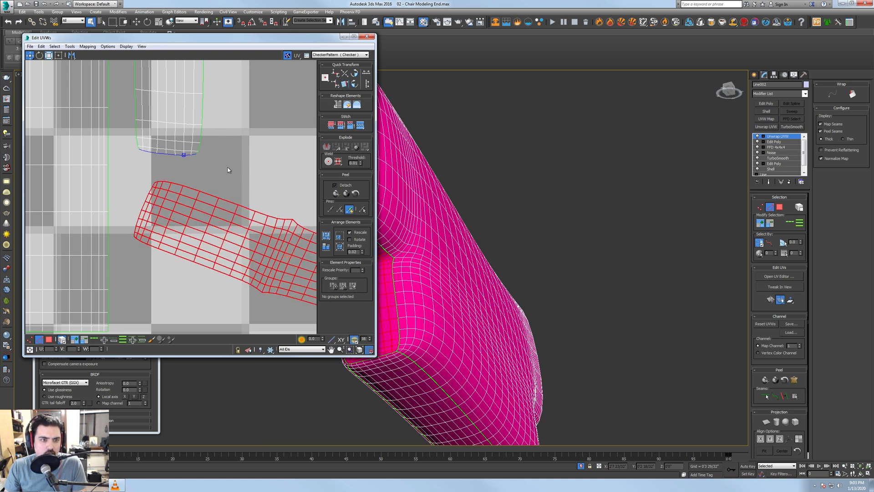
pyautogui.click(228, 170)
pyautogui.click(62, 339)
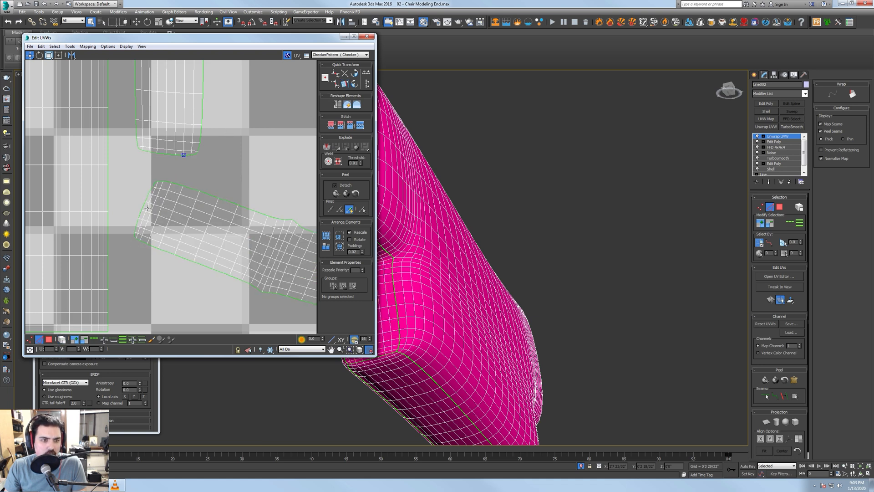
pyautogui.click(345, 84)
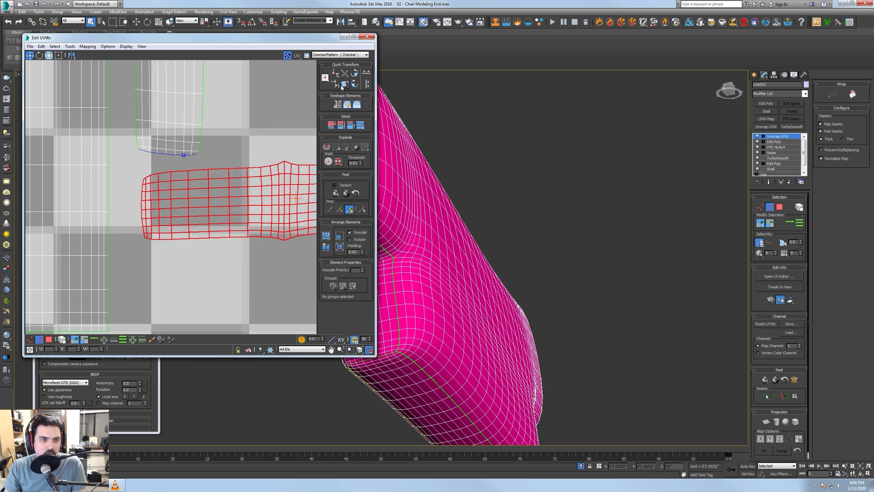
# - Level the long slanted strip's UV shell by aligning it to one of its long border edges
pyautogui.scroll(-10, 259, 131)
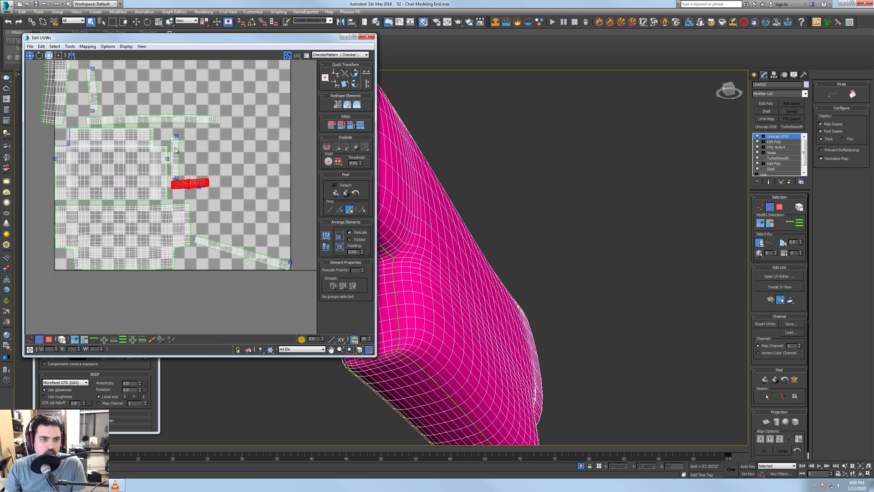
pyautogui.scroll(3, 240, 264)
pyautogui.moveTo(205, 202); pyautogui.dragTo(303, 353, button='middle')
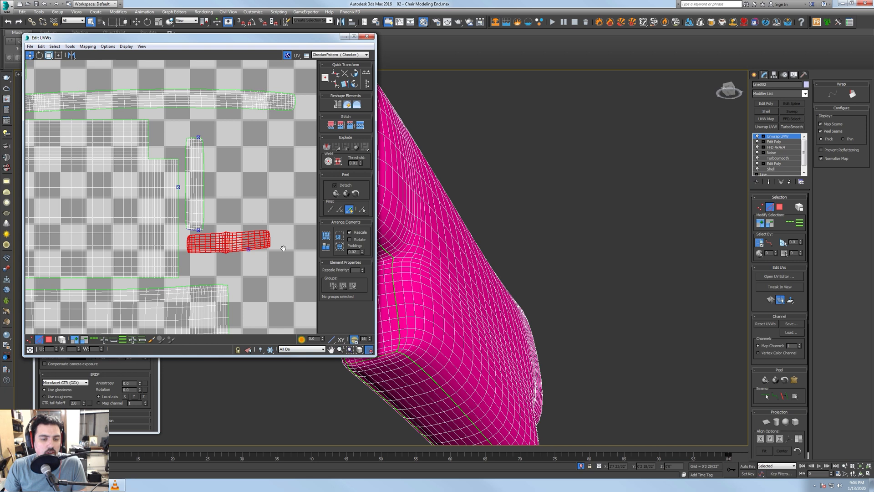
pyautogui.moveTo(282, 248); pyautogui.dragTo(148, 88, button='middle')
pyautogui.scroll(1, 213, 240)
pyautogui.scroll(2, 212, 240)
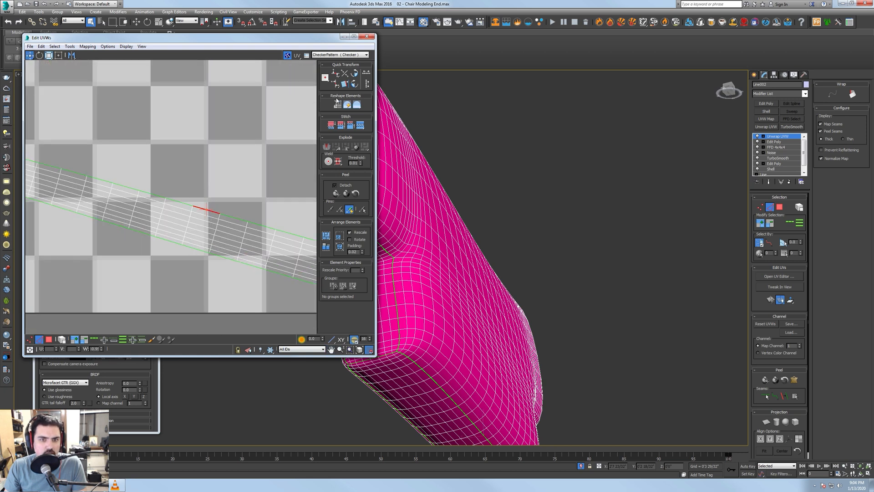
pyautogui.click(345, 84)
pyautogui.scroll(-5, 195, 161)
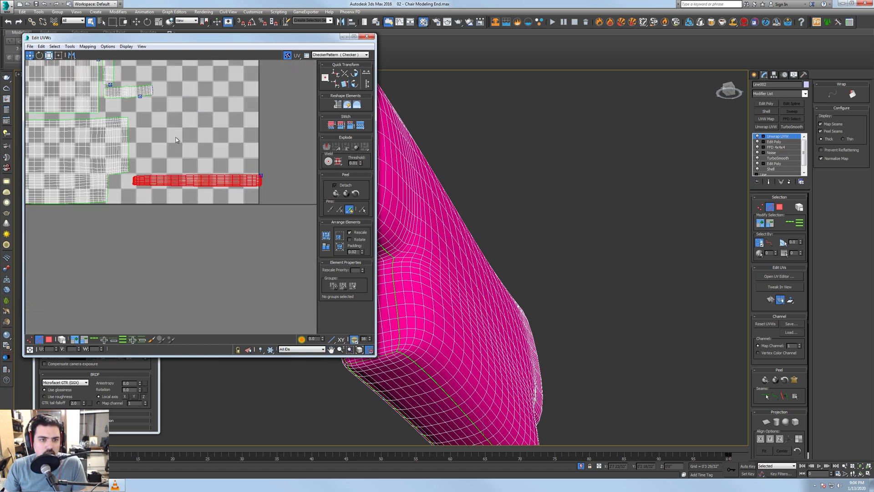
# - Try to straighten the long, slightly bowed strip's UV shell above the large cushion shells
pyautogui.moveTo(183, 137); pyautogui.dragTo(211, 205, button='middle')
pyautogui.scroll(4, 211, 179)
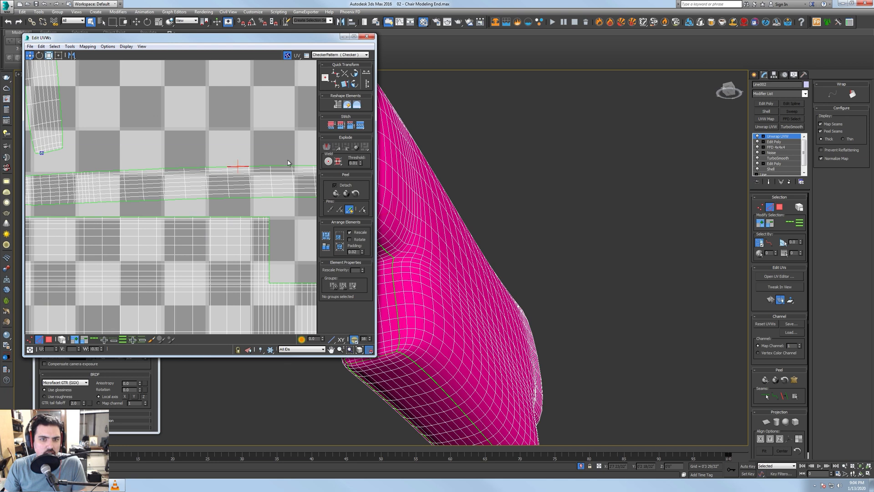
pyautogui.click(49, 339)
pyautogui.click(157, 189)
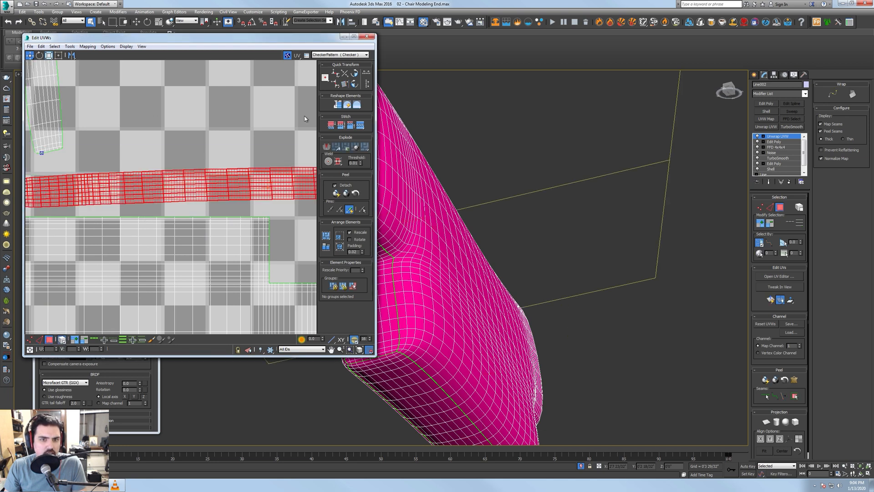
pyautogui.click(338, 104)
# - Align the long bowed strip's UV shell horizontally to an edge on its lower border
pyautogui.scroll(-6, 184, 159)
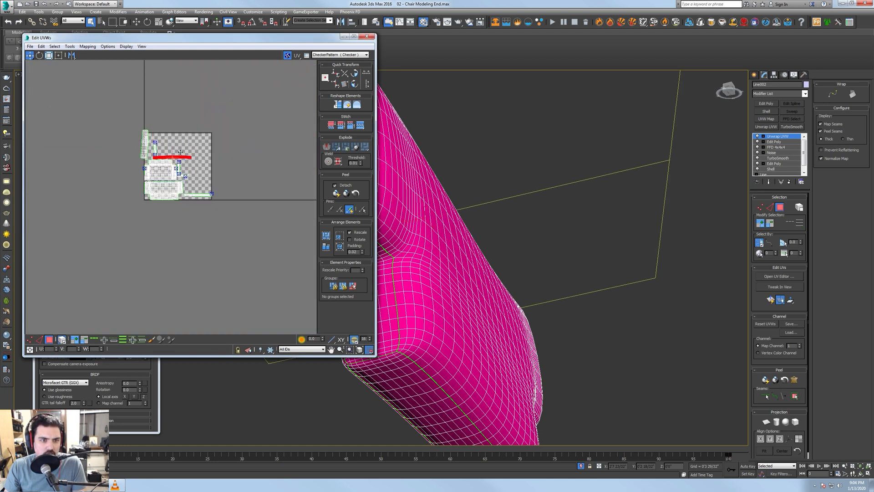
pyautogui.scroll(6, 184, 159)
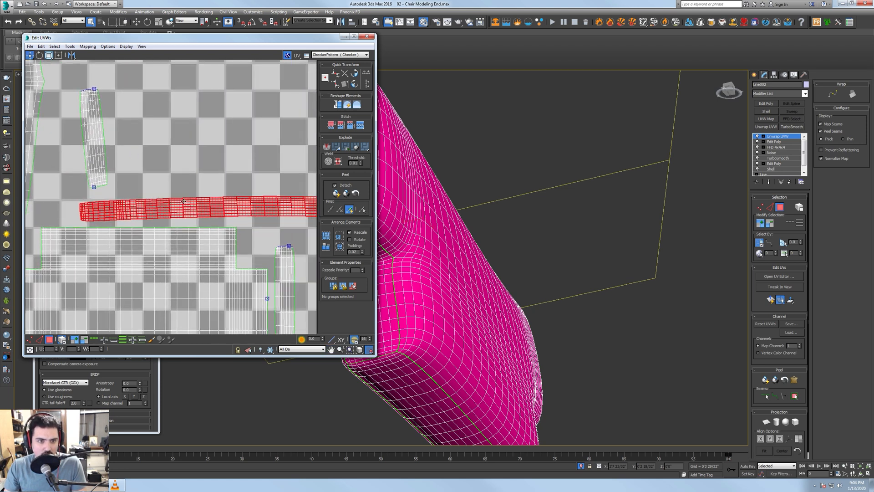
pyautogui.moveTo(255, 209); pyautogui.dragTo(204, 211, button='middle')
pyautogui.press('2')
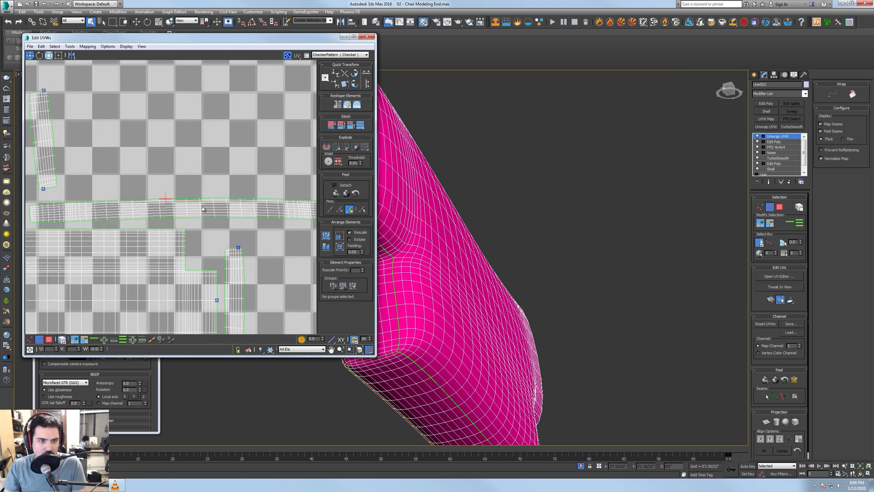
pyautogui.click(192, 200)
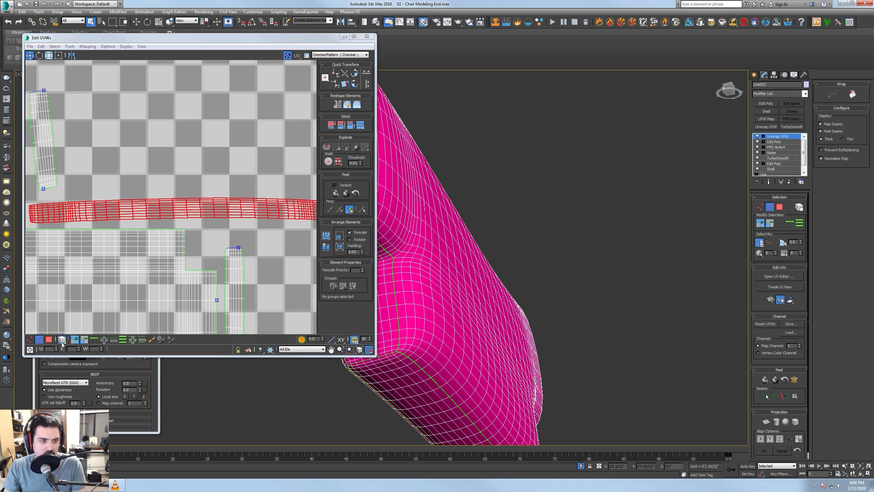
pyautogui.click(189, 225)
pyautogui.click(194, 217)
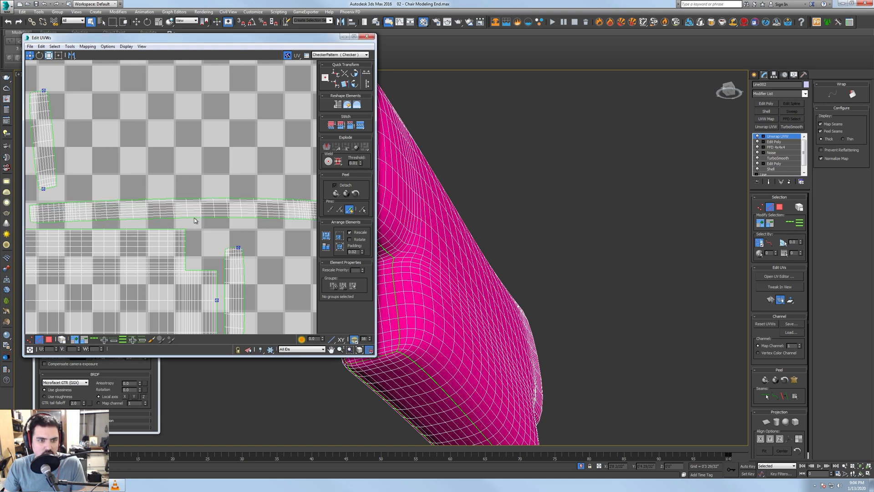
pyautogui.click(344, 84)
# - Set the short leaning strip's UV shell upright by aligning it to an edge at its upper end
pyautogui.moveTo(237, 142); pyautogui.dragTo(268, 189, button='middle')
pyautogui.scroll(-3, 250, 182)
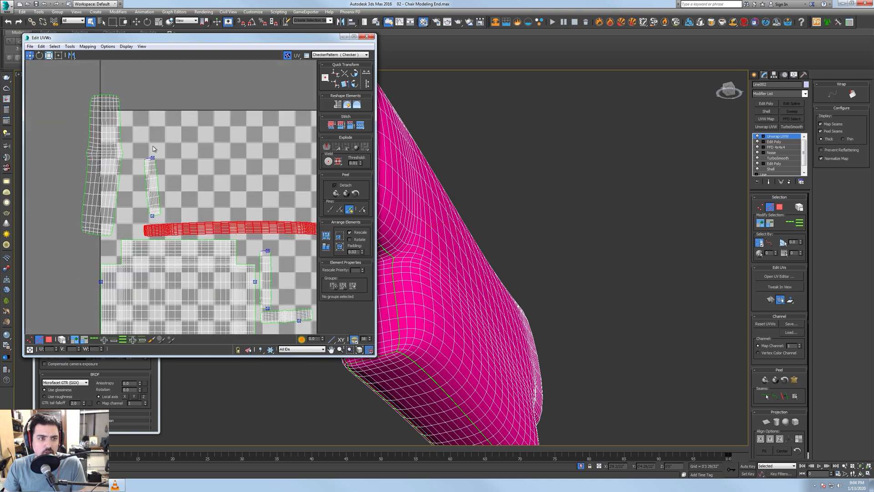
pyautogui.scroll(7, 150, 151)
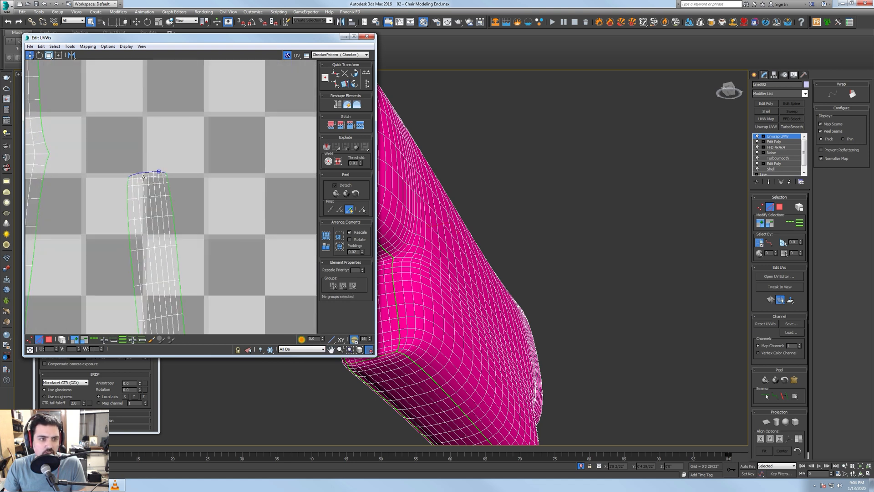
pyautogui.click(345, 84)
pyautogui.scroll(-8, 244, 179)
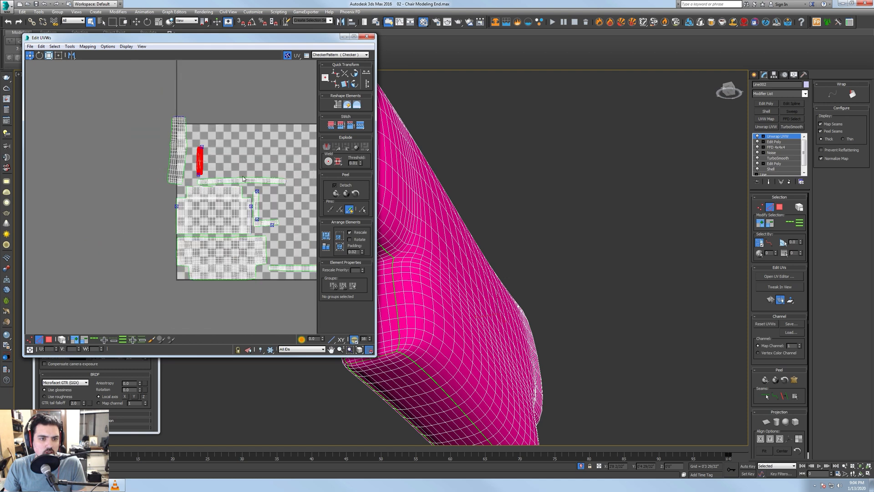
# - Select all of the cushion's UV shells and pack them inside the UV tile
pyautogui.moveTo(243, 179); pyautogui.dragTo(169, 161, button='middle')
pyautogui.scroll(-2, 169, 161)
pyautogui.click(50, 339)
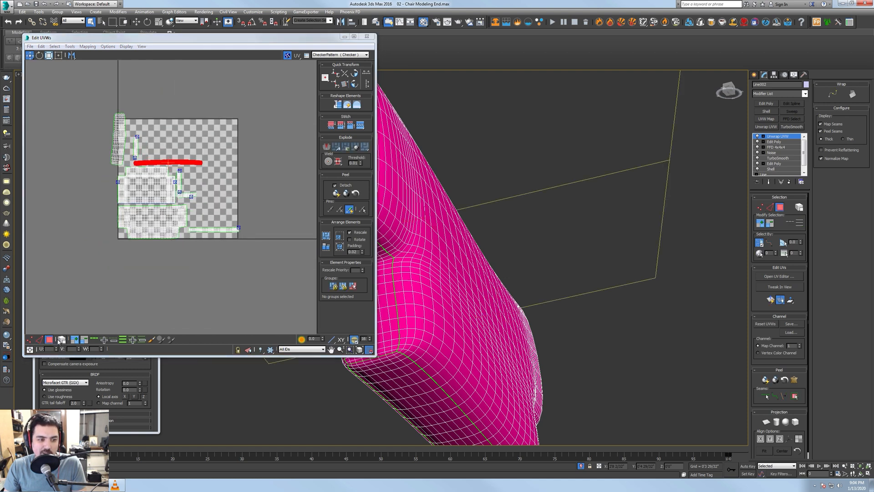
pyautogui.moveTo(107, 139); pyautogui.dragTo(296, 297)
pyautogui.click(326, 236)
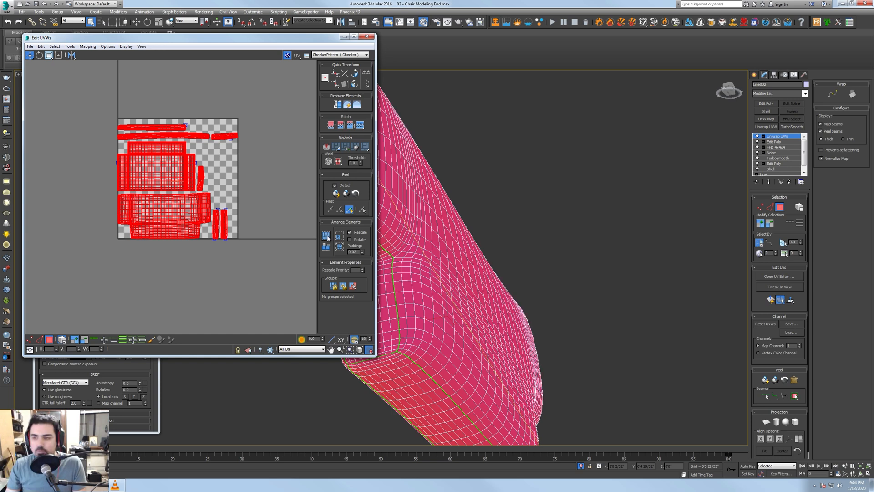
# - Leave the cushion's face selection, close its UV editor and bring the rest of the armchair back into view
pyautogui.click(782, 206)
pyautogui.click(367, 36)
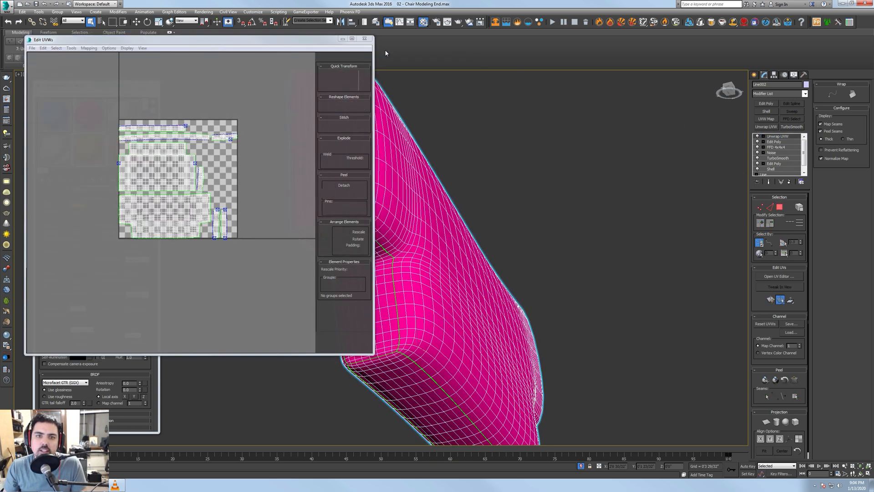
pyautogui.keyDown('alt'); pyautogui.moveTo(386, 100); pyautogui.dragTo(396, 159, button='middle'); pyautogui.keyUp('alt')
pyautogui.rightClick(394, 153)
pyautogui.click(404, 104)
pyautogui.keyDown('alt'); pyautogui.moveTo(435, 136); pyautogui.dragTo(443, 162, button='middle'); pyautogui.keyUp('alt')
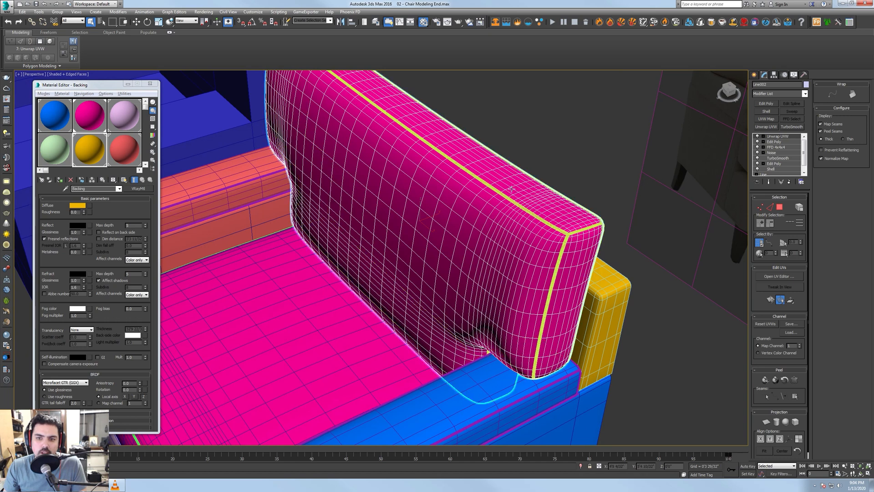
# - Select the piping along the back cushion's edges and add an Unwrap UVW modifier to it
pyautogui.keyDown('ctrl'); pyautogui.click(515, 201); pyautogui.keyUp('ctrl')
pyautogui.click(557, 187)
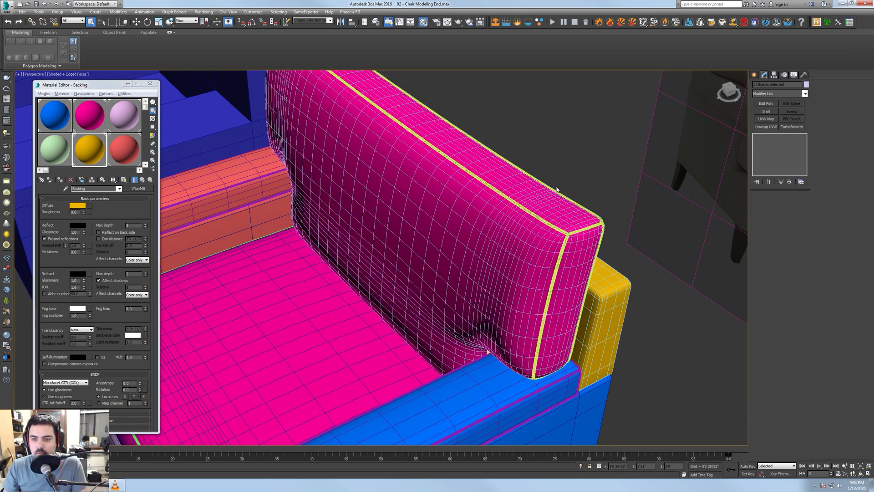
pyautogui.click(530, 211)
pyautogui.click(767, 127)
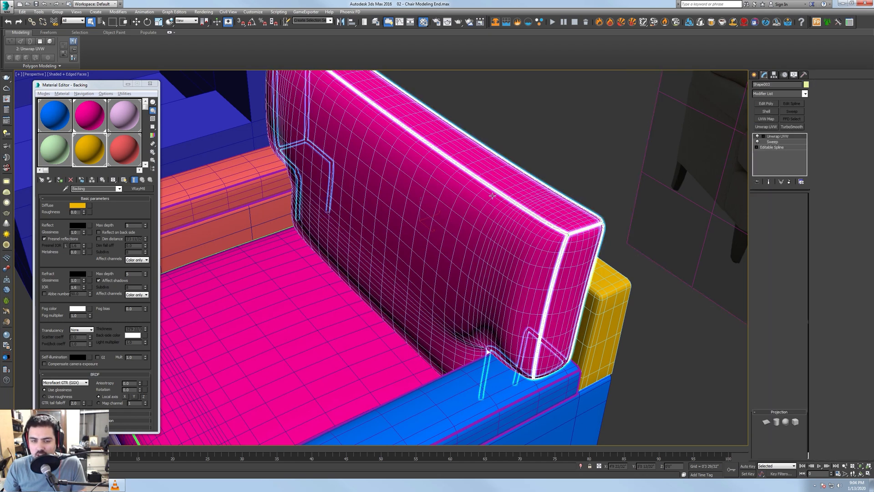
# - Open the piping's UVs in the editor, select all its faces and pack the shells
pyautogui.click(780, 277)
pyautogui.scroll(-8, 111, 184)
pyautogui.moveTo(111, 184); pyautogui.dragTo(54, 180, button='middle')
pyautogui.scroll(-5, 54, 180)
pyautogui.scroll(-1, 75, 197)
pyautogui.scroll(-2, 75, 197)
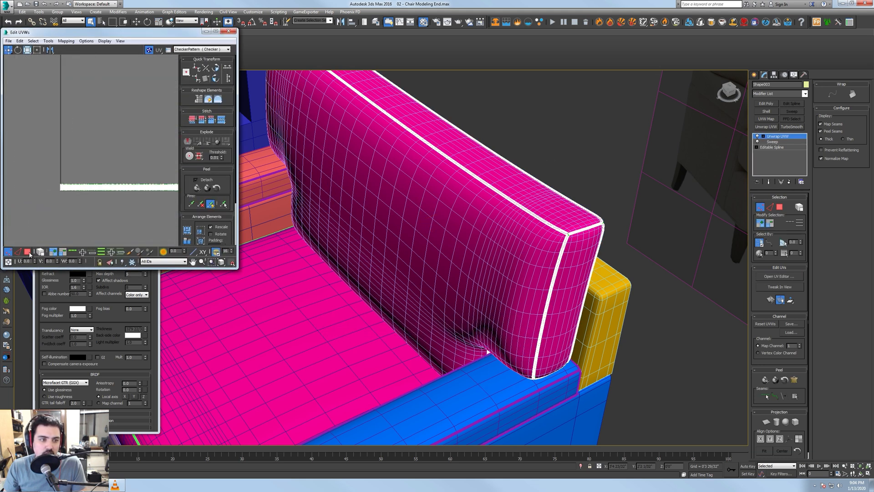
pyautogui.click(28, 251)
pyautogui.moveTo(93, 206); pyautogui.dragTo(59, 203, button='middle')
pyautogui.scroll(-7, 59, 201)
pyautogui.hotkey('ctrl', 'a')
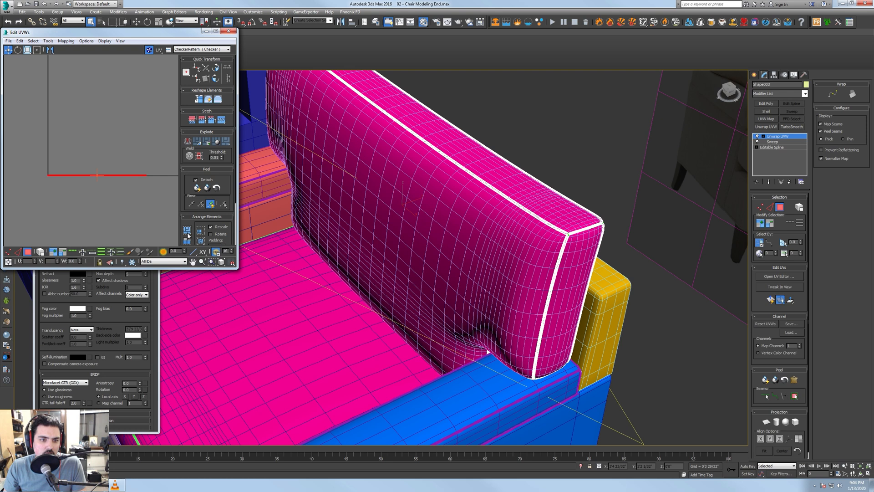
# - Move the UV editor window clear of the material editor and enlarge it over the viewport to view the piping's shells
pyautogui.scroll(6, 85, 176)
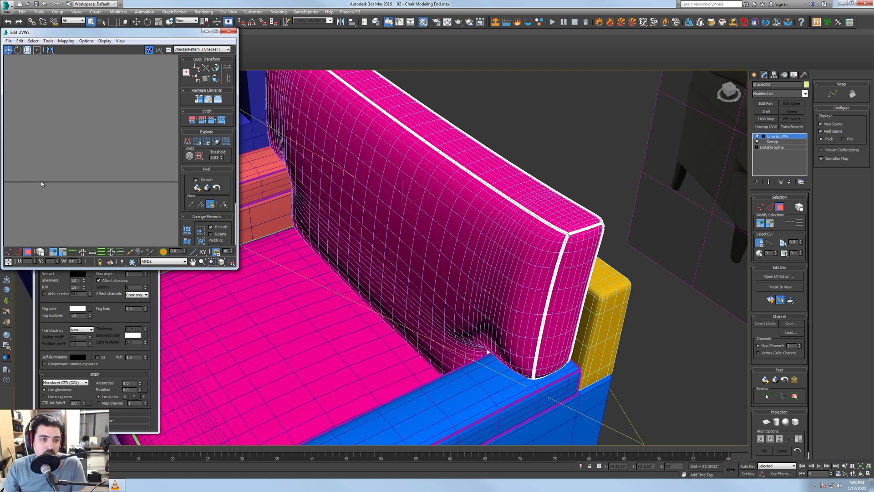
pyautogui.moveTo(156, 31); pyautogui.dragTo(383, 43)
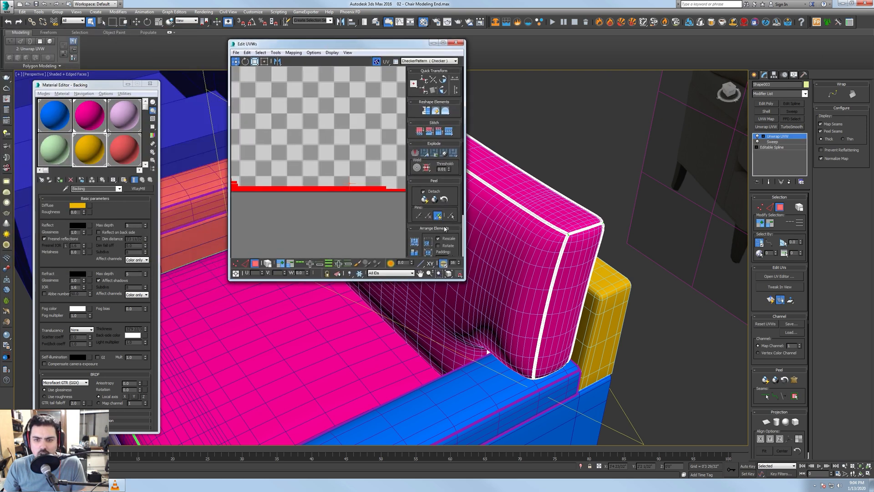
pyautogui.moveTo(468, 283); pyautogui.dragTo(735, 415)
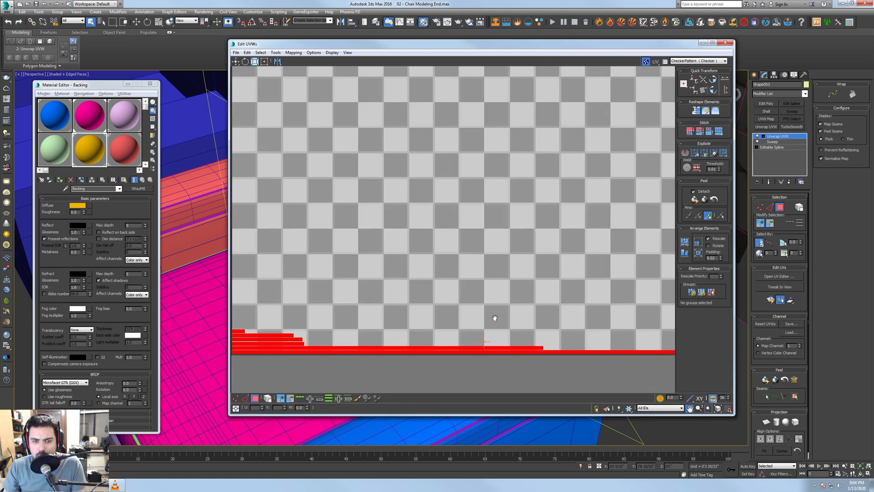
# - Select a cross edge partway along each of the two longest piping shells and break the shells apart there
pyautogui.scroll(8, 382, 352)
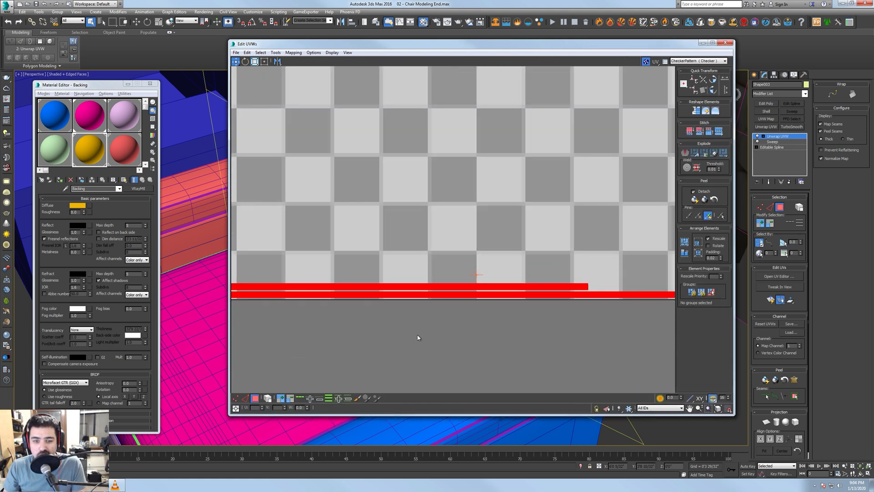
pyautogui.press('2')
pyautogui.moveTo(330, 281); pyautogui.dragTo(409, 295, button='middle')
pyautogui.scroll(3, 409, 292)
pyautogui.moveTo(298, 156); pyautogui.dragTo(367, 273)
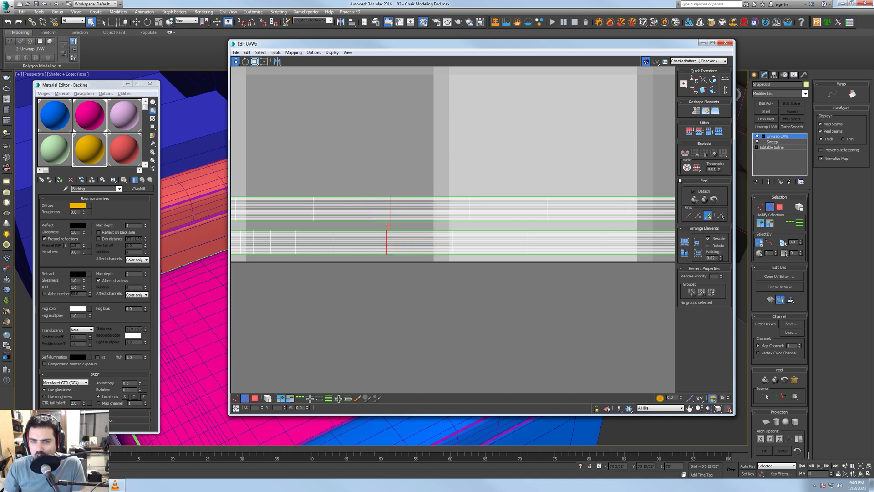
pyautogui.click(685, 155)
pyautogui.scroll(-6, 408, 204)
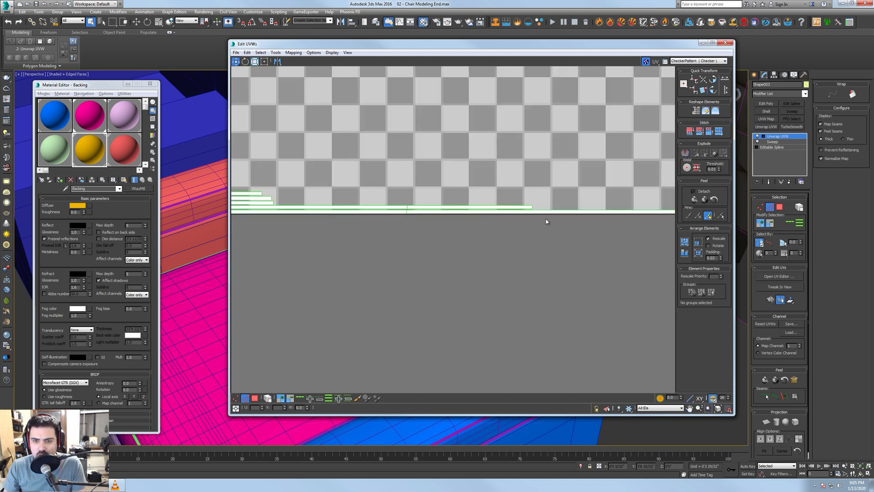
# - Select a cross edge partway along the remaining long piping shell, removing the neighbouring edges from the selection
pyautogui.scroll(4, 548, 221)
pyautogui.scroll(2, 428, 193)
pyautogui.moveTo(500, 208); pyautogui.dragTo(482, 151)
pyautogui.keyDown('alt'); pyautogui.moveTo(523, 150); pyautogui.dragTo(510, 210); pyautogui.keyUp('alt')
pyautogui.keyDown('alt'); pyautogui.moveTo(461, 150); pyautogui.dragTo(445, 212); pyautogui.keyUp('alt')
pyautogui.scroll(-8, 462, 223)
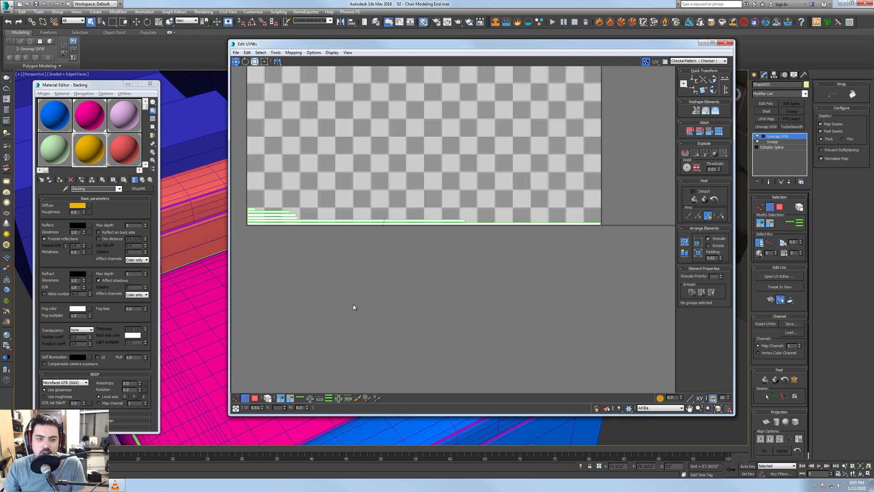
# - Select all the piping's UV faces and repack the shells with rescaling
pyautogui.click(255, 399)
pyautogui.hotkey('ctrl', 'a')
pyautogui.moveTo(341, 263); pyautogui.dragTo(351, 266, button='middle')
pyautogui.scroll(-2, 353, 278)
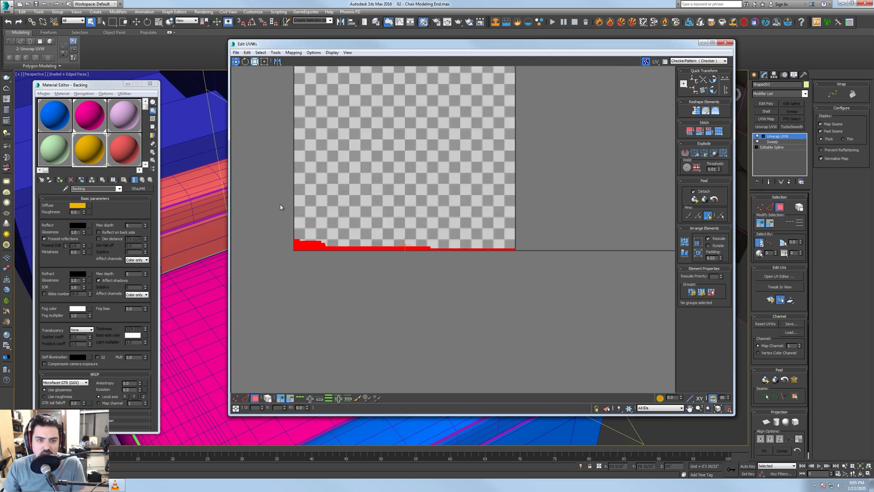
pyautogui.click(689, 244)
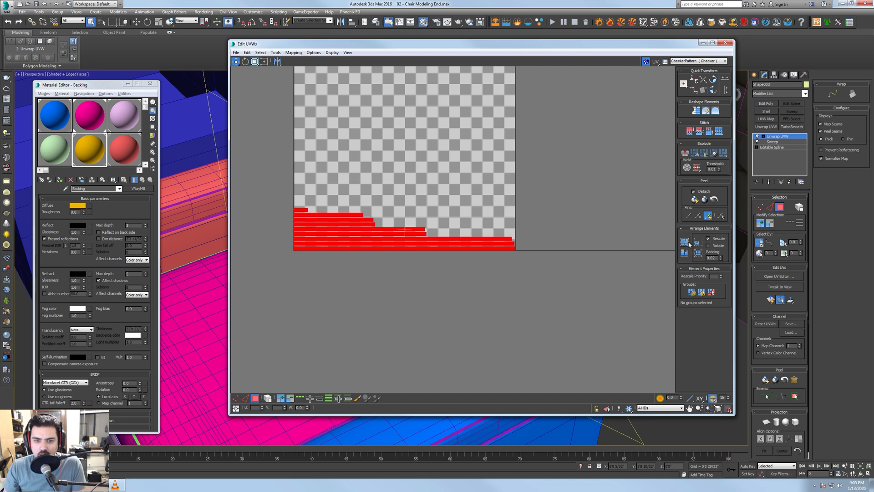
# - Break the lowest and third-lowest long piping shells at a cross edge near their middle, leaving the shell between them unselected
pyautogui.scroll(2, 458, 256)
pyautogui.click(416, 268)
pyautogui.scroll(6, 416, 255)
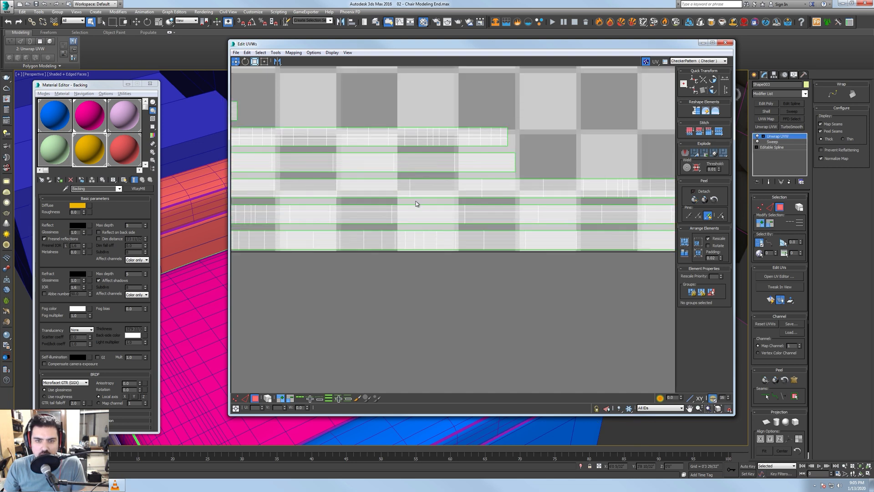
pyautogui.scroll(3, 401, 230)
pyautogui.press('2')
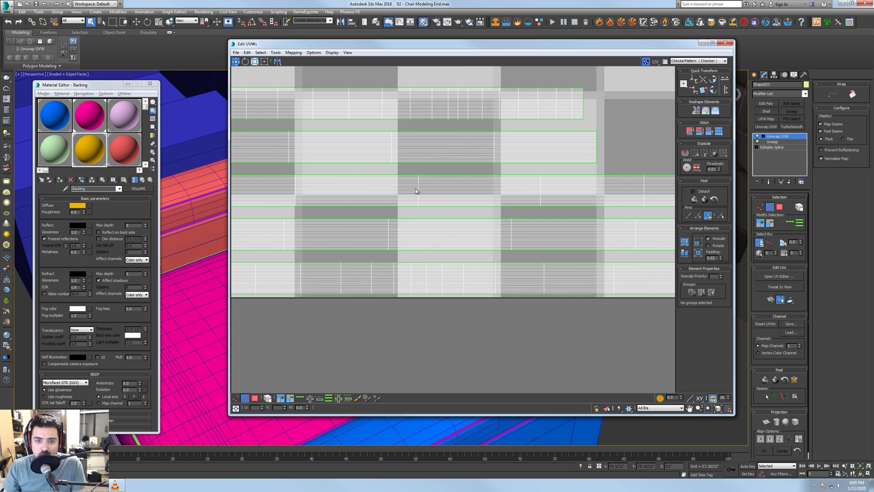
pyautogui.moveTo(425, 307); pyautogui.dragTo(424, 308)
pyautogui.keyDown('alt'); pyautogui.moveTo(432, 234); pyautogui.dragTo(420, 290); pyautogui.keyUp('alt')
pyautogui.keyDown('alt'); pyautogui.moveTo(355, 246); pyautogui.dragTo(394, 299); pyautogui.keyUp('alt')
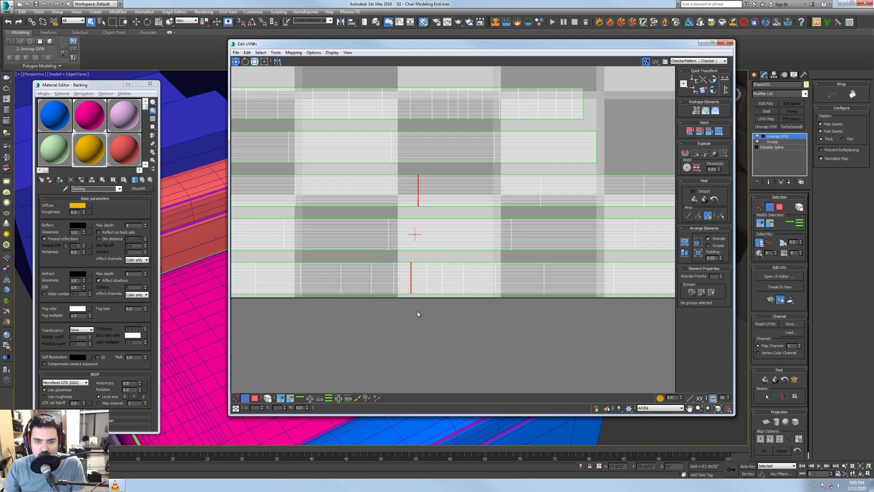
pyautogui.scroll(-5, 397, 274)
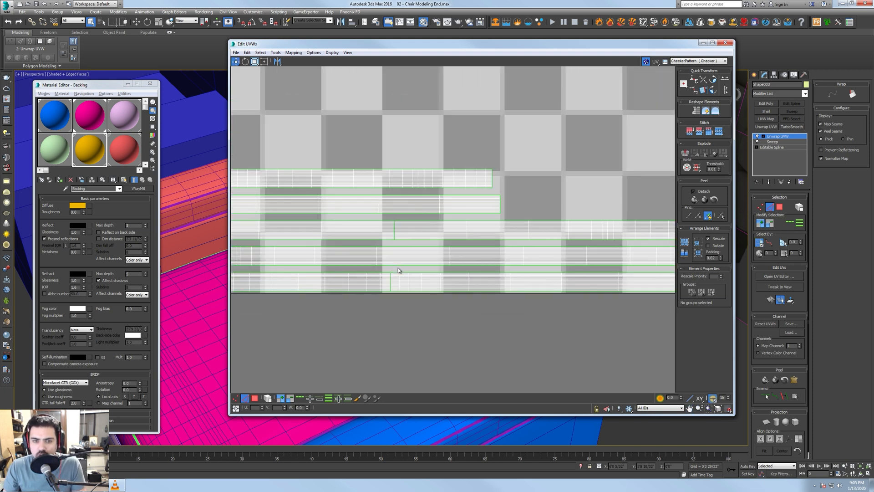
# - Break the second-lowest long piping shell at a single cross edge near its middle
pyautogui.scroll(5, 416, 256)
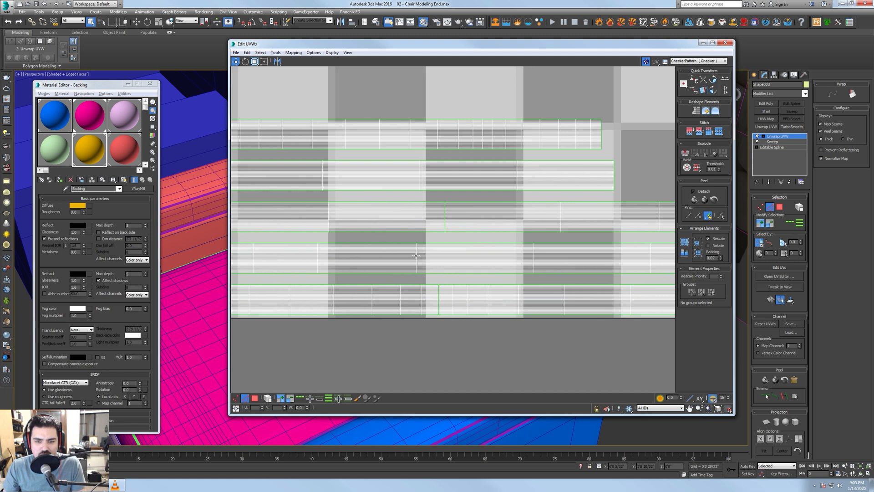
pyautogui.moveTo(426, 284); pyautogui.dragTo(446, 238)
pyautogui.keyDown('alt'); pyautogui.moveTo(367, 223); pyautogui.dragTo(380, 282); pyautogui.keyUp('alt')
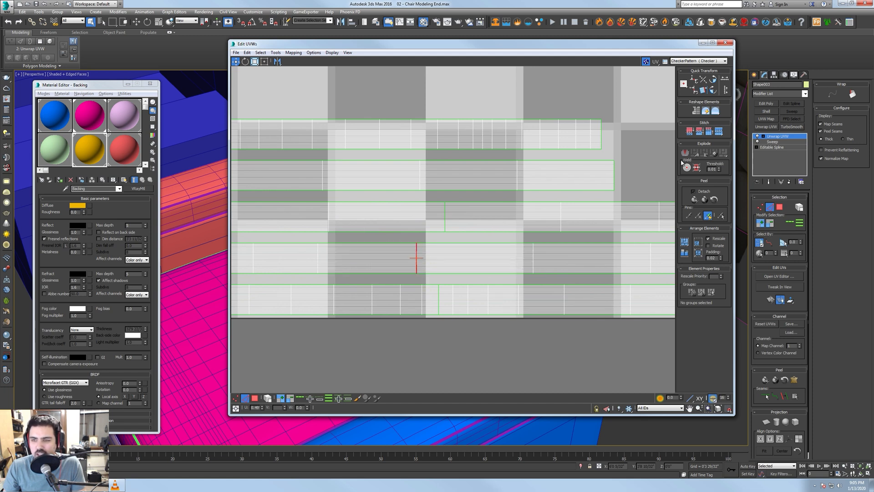
pyautogui.click(683, 153)
pyautogui.moveTo(545, 177); pyautogui.dragTo(538, 180, button='middle')
# - Select all the piping's UV faces, pack the split shells again and close the UV editor
pyautogui.scroll(-3, 538, 179)
pyautogui.click(255, 398)
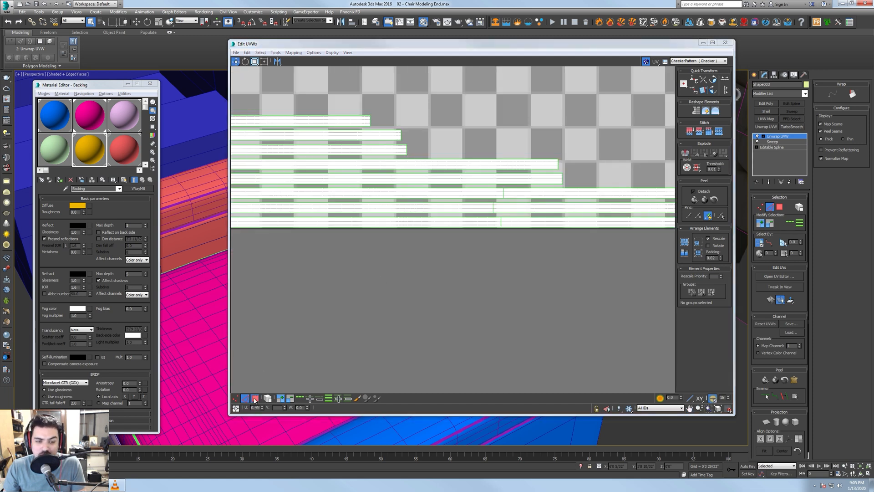
pyautogui.scroll(-3, 442, 332)
pyautogui.hotkey('ctrl', 'a')
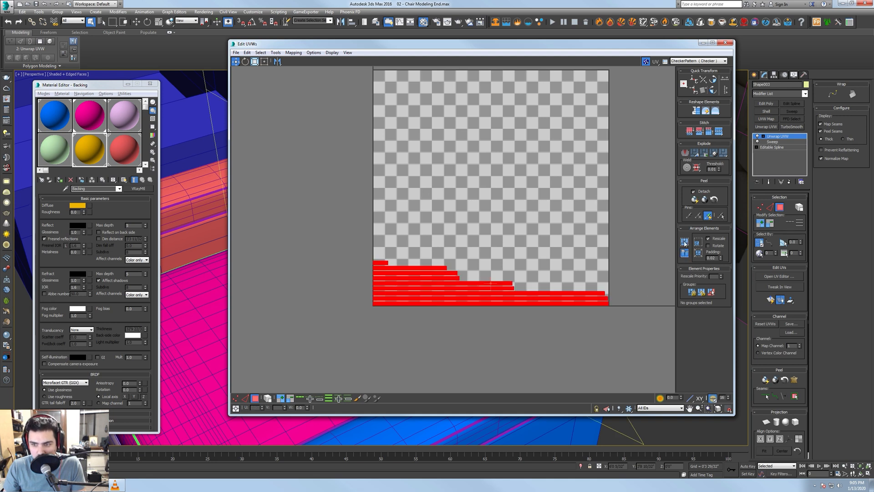
pyautogui.click(684, 242)
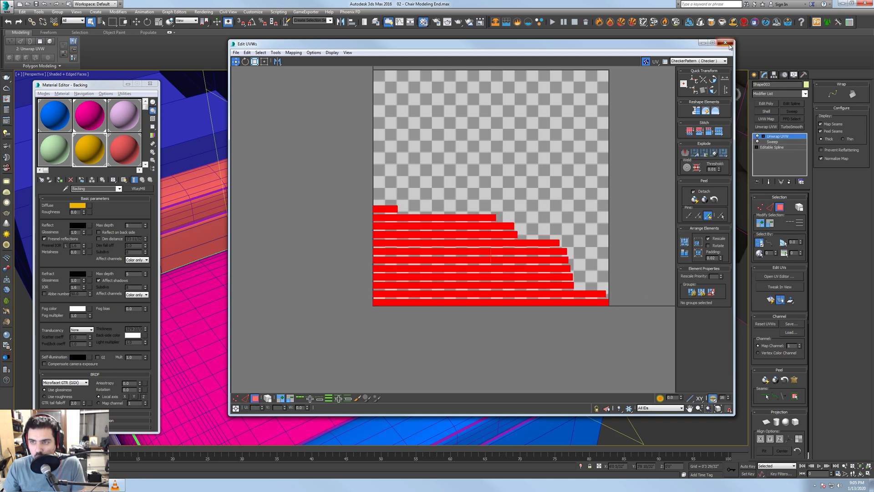
pyautogui.click(727, 43)
# - Choose the light green material sample and rename it SeatBack
pyautogui.keyDown('ctrl'); pyautogui.click(211, 163); pyautogui.keyUp('ctrl')
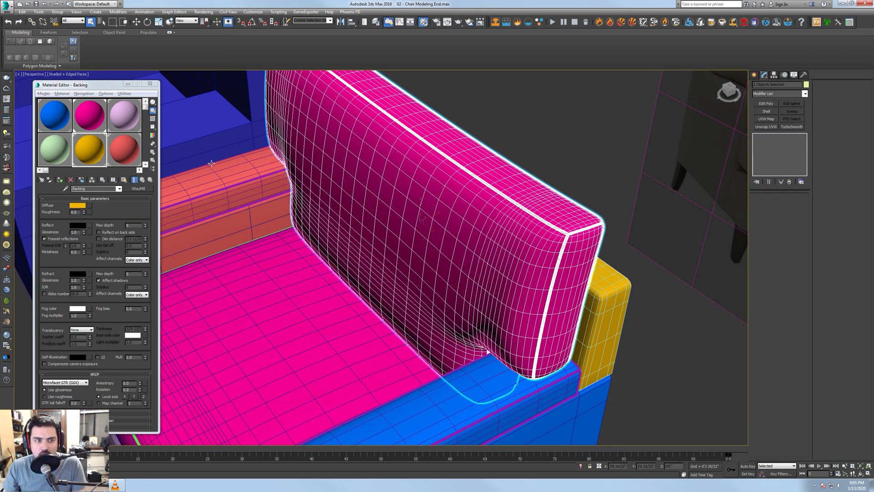
pyautogui.click(54, 148)
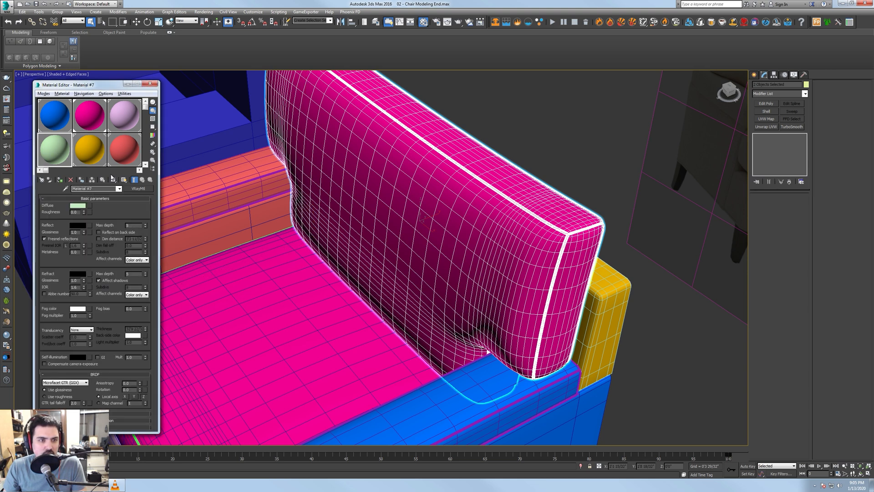
pyautogui.click(240, 251)
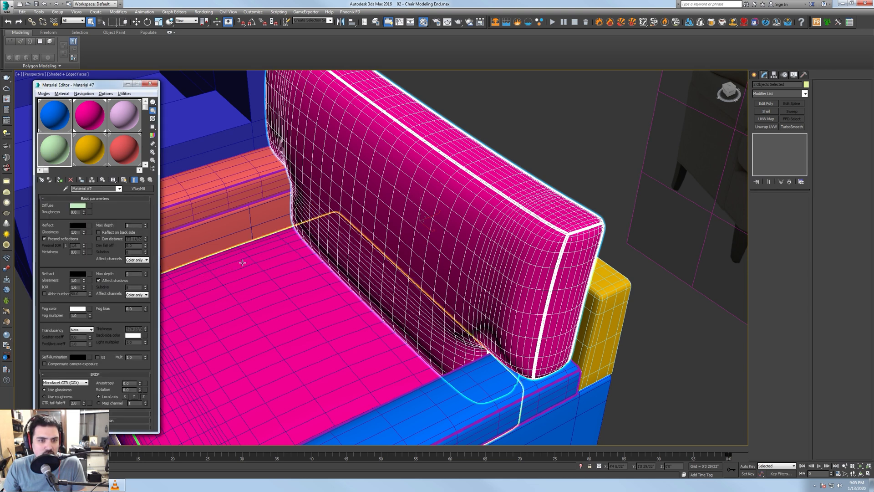
pyautogui.click(97, 130)
pyautogui.click(62, 155)
pyautogui.moveTo(94, 188); pyautogui.dragTo(69, 189)
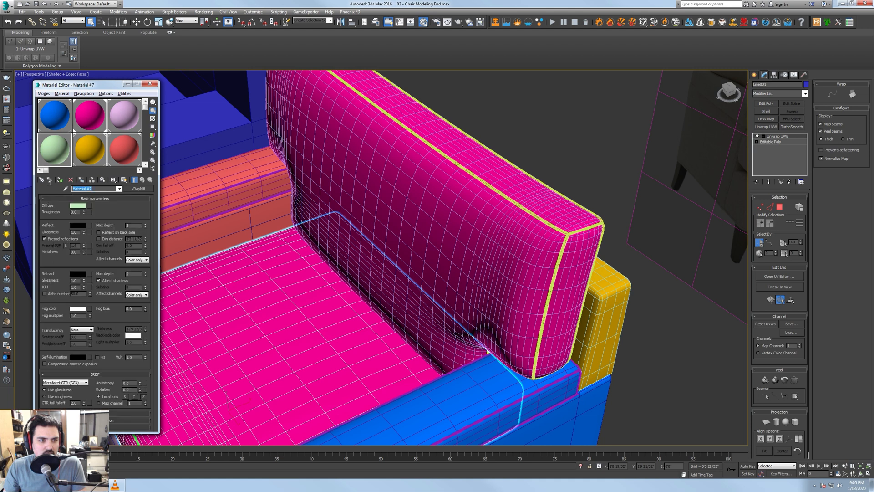
pyautogui.write('SeatBack')
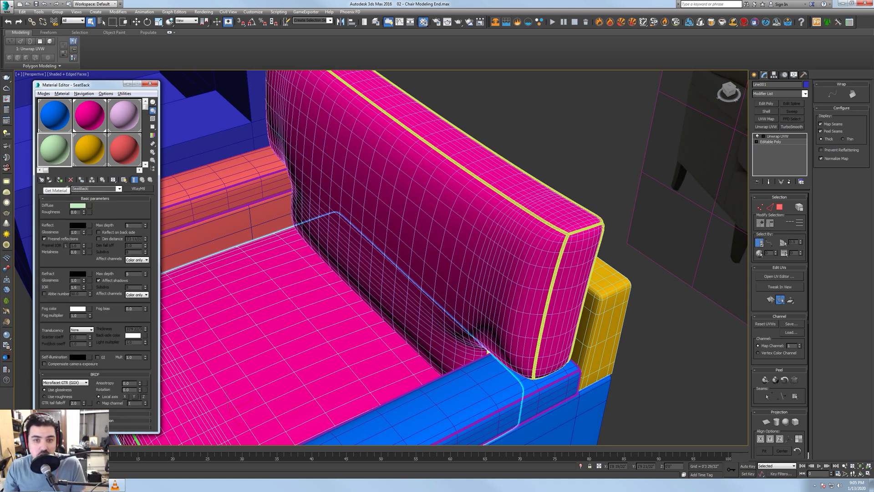
# - Assign the SeatBack material to the back cushion and its piping, then turn off edged faces and clear the selection
pyautogui.click(337, 168)
pyautogui.keyDown('ctrl'); pyautogui.click(413, 133); pyautogui.keyUp('ctrl')
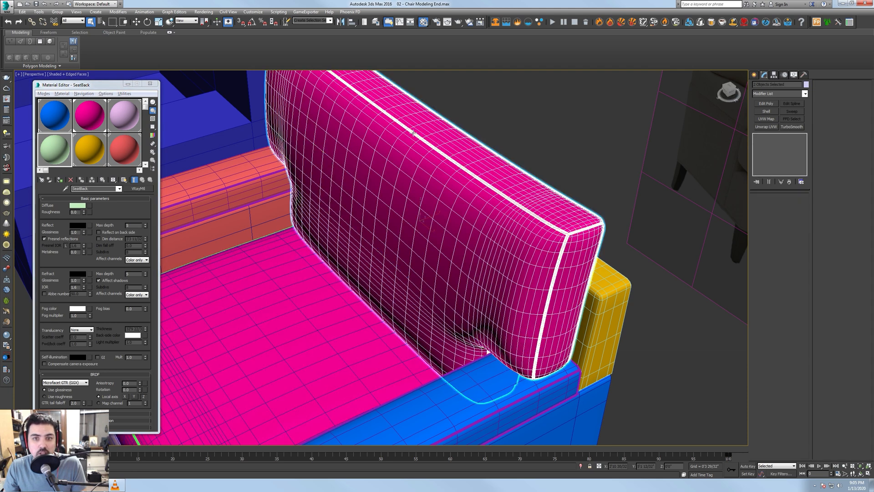
pyautogui.click(61, 180)
pyautogui.scroll(-3, 314, 233)
pyautogui.moveTo(319, 232)
pyautogui.keyDown('alt'); pyautogui.mouseDown(button='middle')
pyautogui.moveTo(379, 212)
pyautogui.moveTo(423, 157)
pyautogui.moveTo(450, 152)
pyautogui.mouseUp(button='middle'); pyautogui.keyUp('alt')
pyautogui.press('F4')
pyautogui.click(511, 417)
pyautogui.keyDown('alt'); pyautogui.moveTo(443, 390); pyautogui.dragTo(472, 367, button='middle'); pyautogui.keyUp('alt')
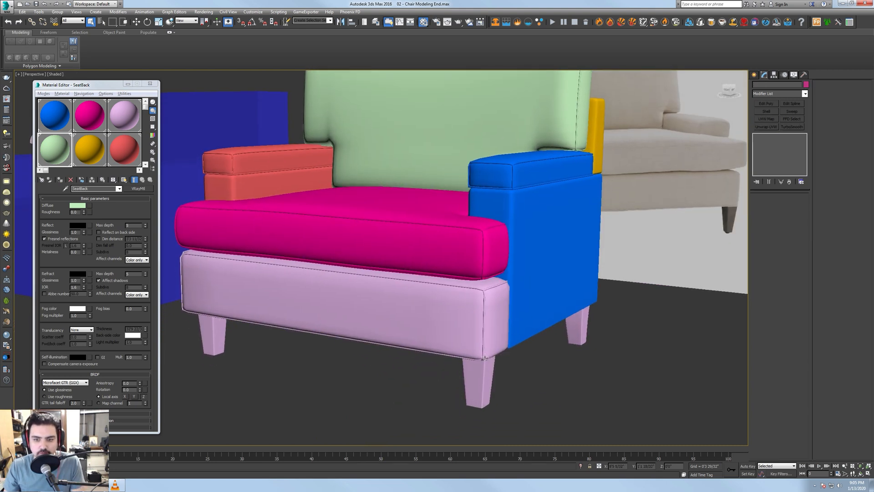
pyautogui.click(457, 221)
pyautogui.scroll(-4, 440, 218)
pyautogui.keyDown('alt'); pyautogui.moveTo(434, 220); pyautogui.dragTo(410, 242, button='middle'); pyautogui.keyUp('alt')
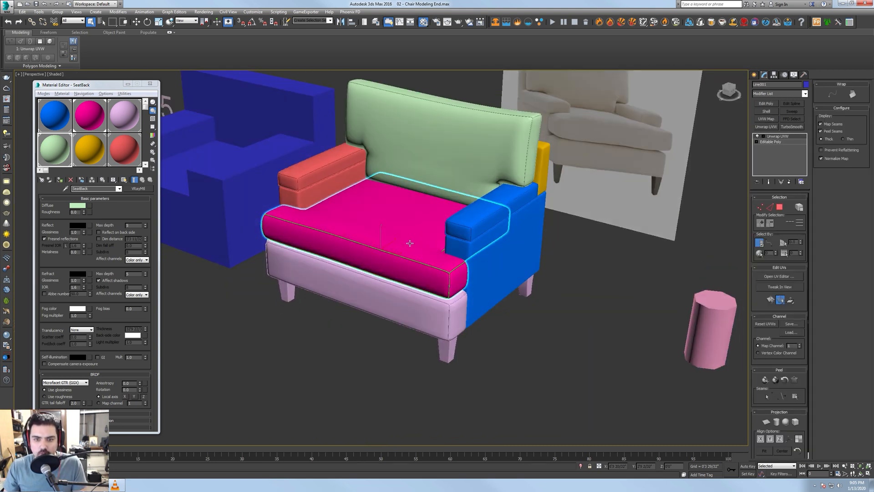
pyautogui.click(413, 261)
pyautogui.keyDown('ctrl'); pyautogui.click(420, 246); pyautogui.keyUp('ctrl')
pyautogui.click(421, 273)
pyautogui.click(422, 262)
pyautogui.hotkey('ctrl', 'z')
pyautogui.hotkey('ctrl', 'z')
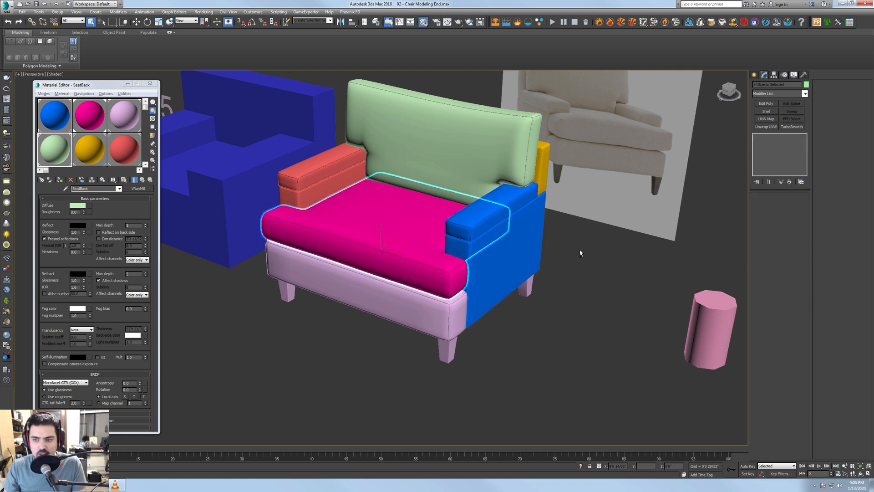
pyautogui.click(530, 272)
# - Check the seat cushion's UVs in the editor, then close it and leave the UV sub-object selection
pyautogui.click(452, 275)
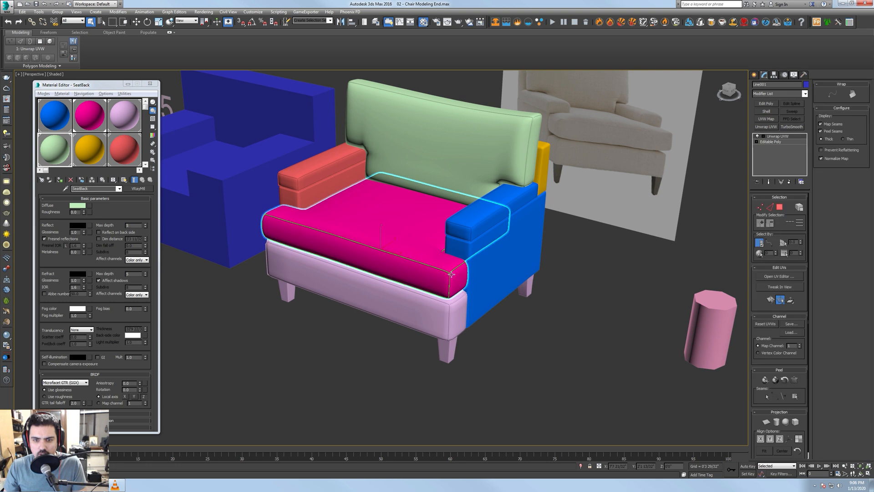
pyautogui.click(778, 276)
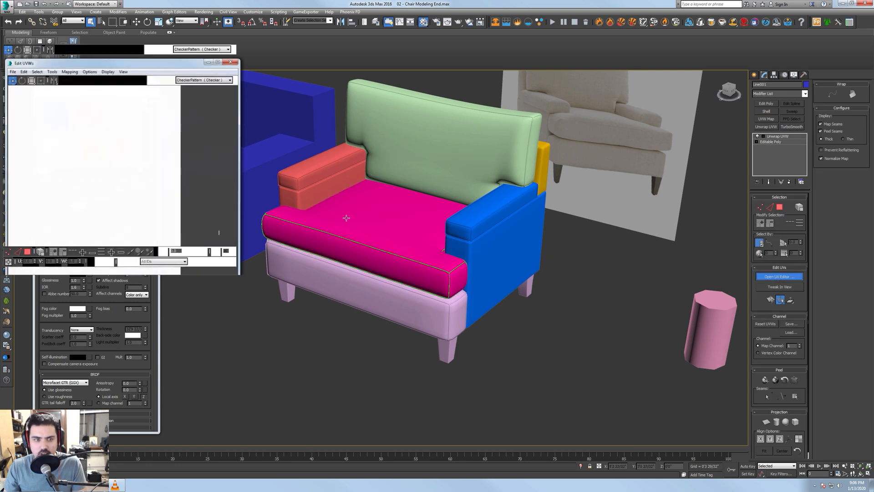
pyautogui.click(233, 31)
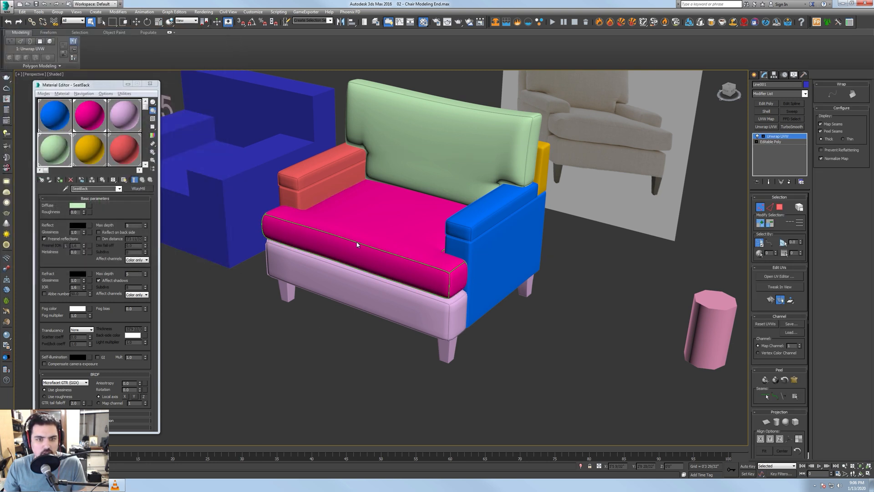
pyautogui.scroll(8, 410, 246)
pyautogui.click(761, 208)
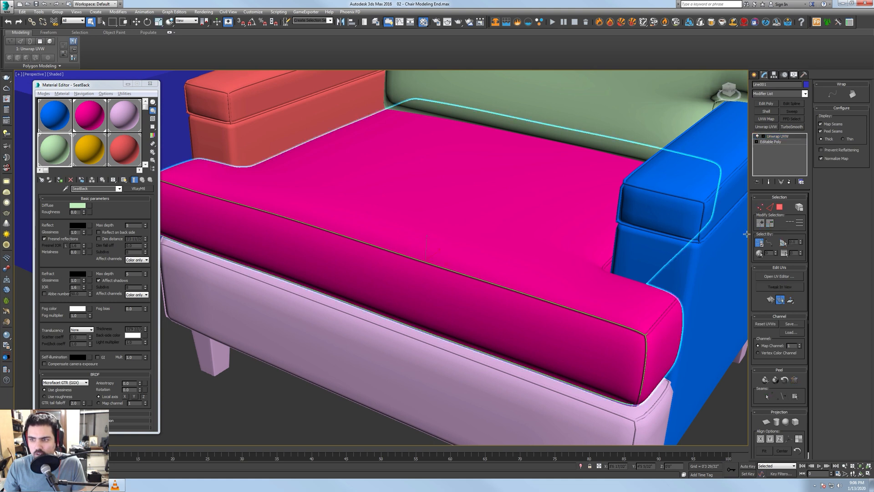
# - Check the UV shells of the seat cushion's piping in the editor and close it again
pyautogui.click(576, 307)
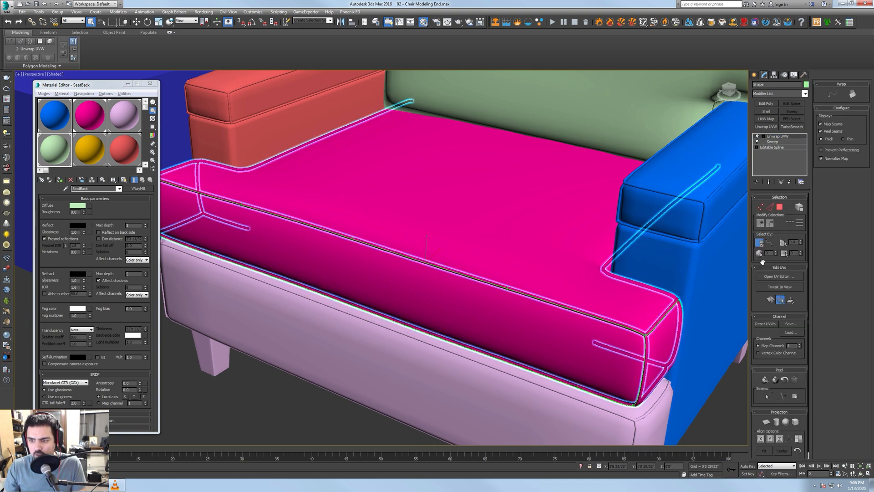
pyautogui.click(773, 276)
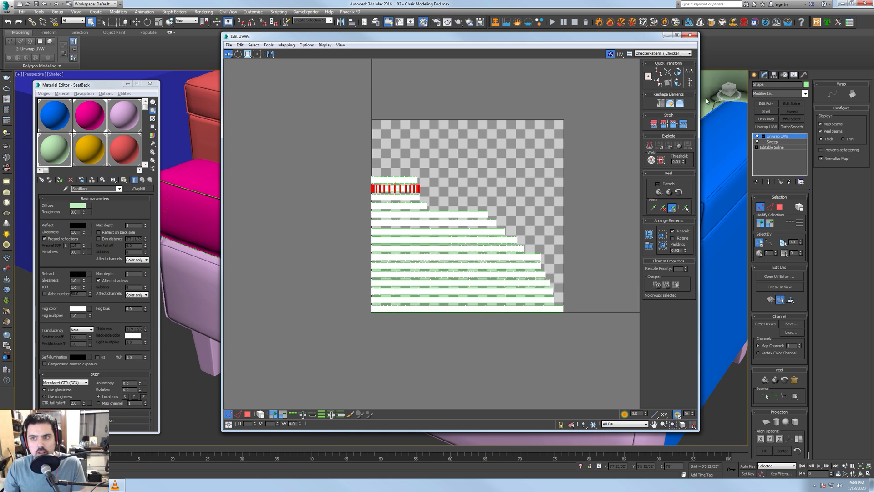
pyautogui.click(690, 36)
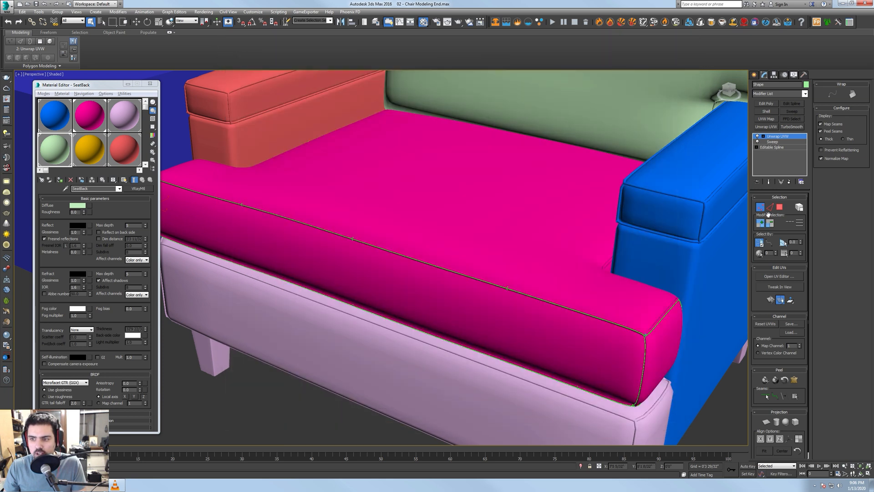
pyautogui.keyDown('ctrl'); pyautogui.click(643, 311); pyautogui.keyUp('ctrl')
# - Delete the seat cushion from the spare armchair copy beside the main chair
pyautogui.scroll(-10, 643, 311)
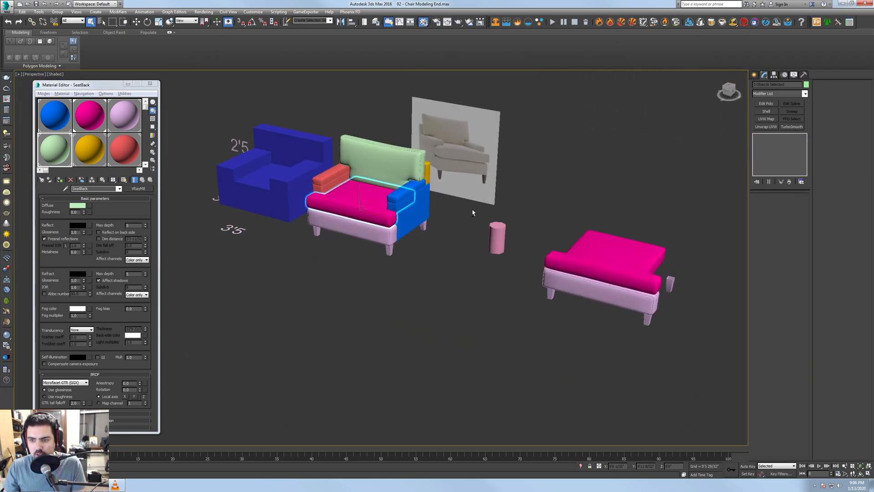
pyautogui.scroll(4, 399, 221)
pyautogui.scroll(-4, 597, 258)
pyautogui.click(716, 271)
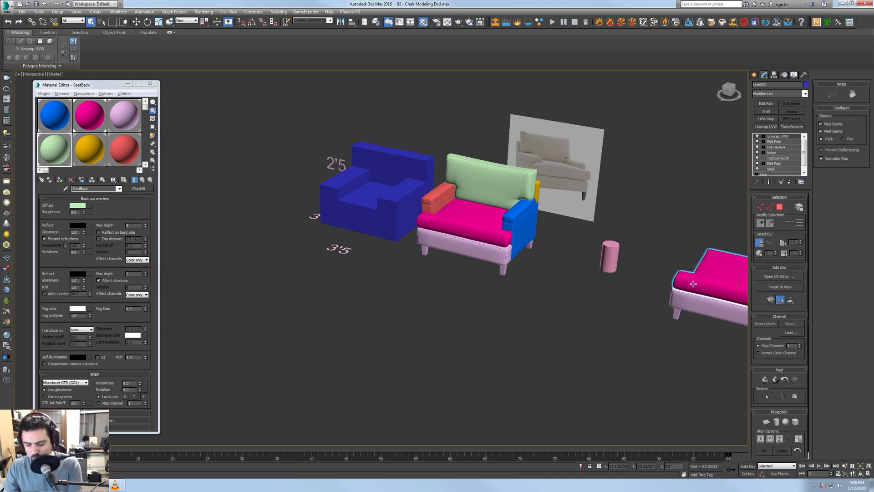
pyautogui.press('Delete')
# - Copy the main armchair's seat cushion and its piping onto the spare armchair base as a backup
pyautogui.scroll(4, 511, 245)
pyautogui.click(492, 213)
pyautogui.scroll(2, 456, 214)
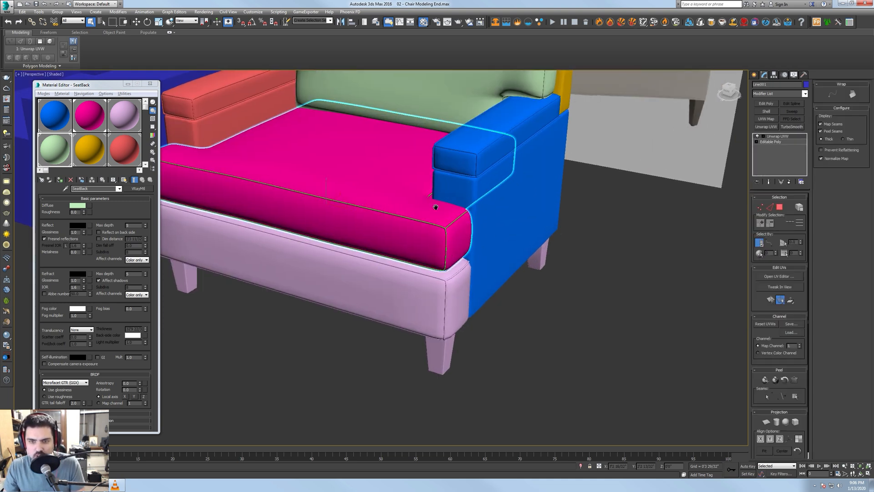
pyautogui.scroll(-4, 437, 217)
pyautogui.scroll(3, 436, 217)
pyautogui.keyDown('ctrl'); pyautogui.click(435, 214); pyautogui.keyUp('ctrl')
pyautogui.keyDown('alt'); pyautogui.moveTo(435, 214); pyautogui.dragTo(394, 193, button='middle'); pyautogui.keyUp('alt')
pyautogui.scroll(-5, 395, 193)
pyautogui.press('w')
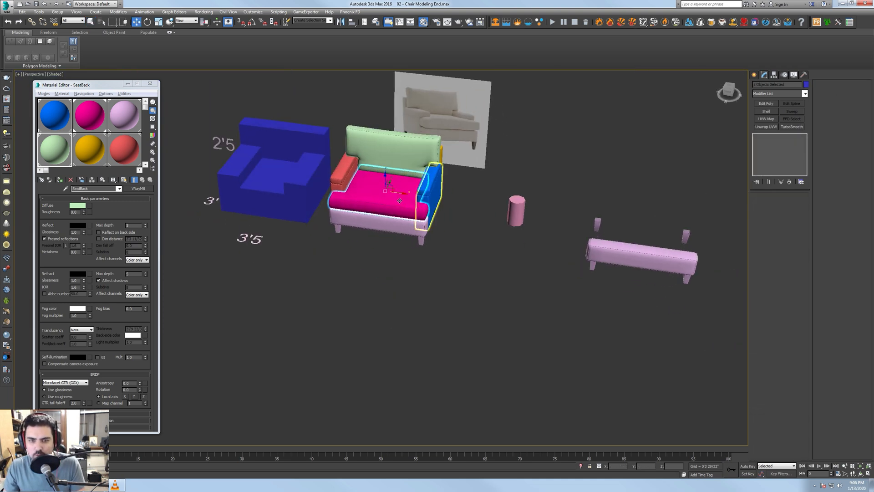
pyautogui.keyDown('shift'); pyautogui.moveTo(394, 193); pyautogui.dragTo(644, 226); pyautogui.keyUp('shift')
pyautogui.click(437, 271)
# - Convert the main chair's seat cushion and its piping to Editable Poly
pyautogui.click(421, 210)
pyautogui.keyDown('ctrl'); pyautogui.click(405, 197); pyautogui.keyUp('ctrl')
pyautogui.scroll(5, 406, 196)
pyautogui.rightClick(405, 196)
pyautogui.moveTo(441, 265)
pyautogui.click(496, 270)
pyautogui.moveTo(467, 296)
pyautogui.click(538, 301)
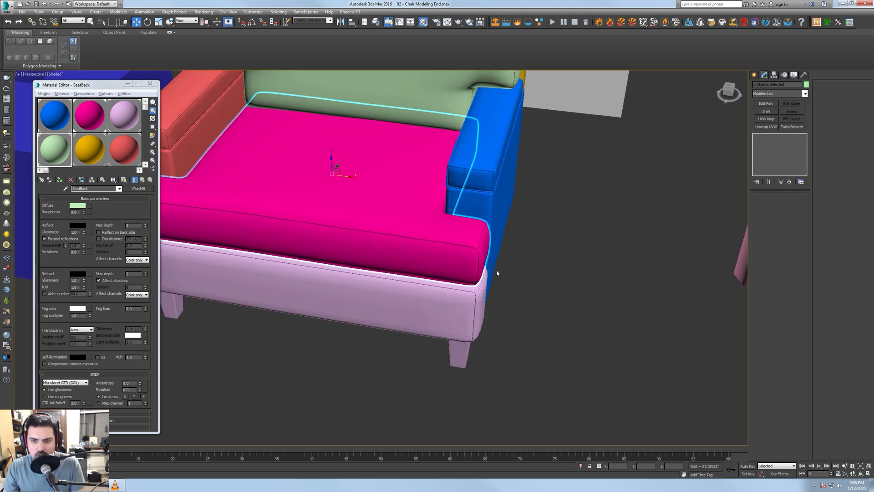
# - Apply one shared Unwrap UVW to the seat cushion and piping and select all their polygons in the UV editor
pyautogui.keyDown('ctrl'); pyautogui.click(469, 235); pyautogui.keyUp('ctrl')
pyautogui.click(764, 126)
pyautogui.click(779, 277)
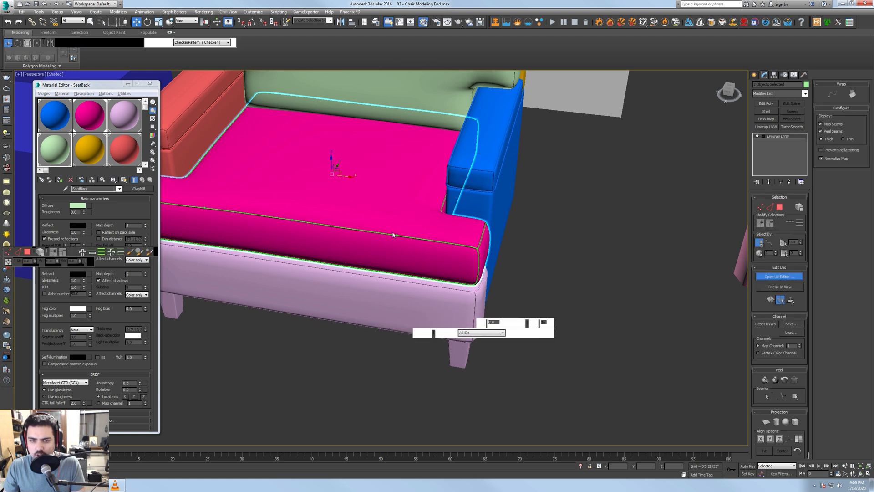
pyautogui.click(27, 251)
pyautogui.moveTo(34, 107); pyautogui.dragTo(123, 192)
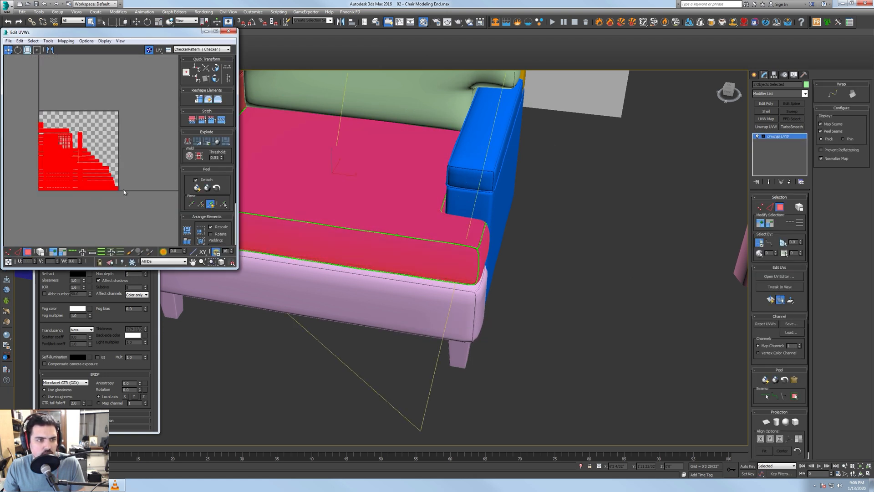
# - Pack the seat cushion and piping UVs together with 0.007 padding, then close the UV editor
pyautogui.click(187, 231)
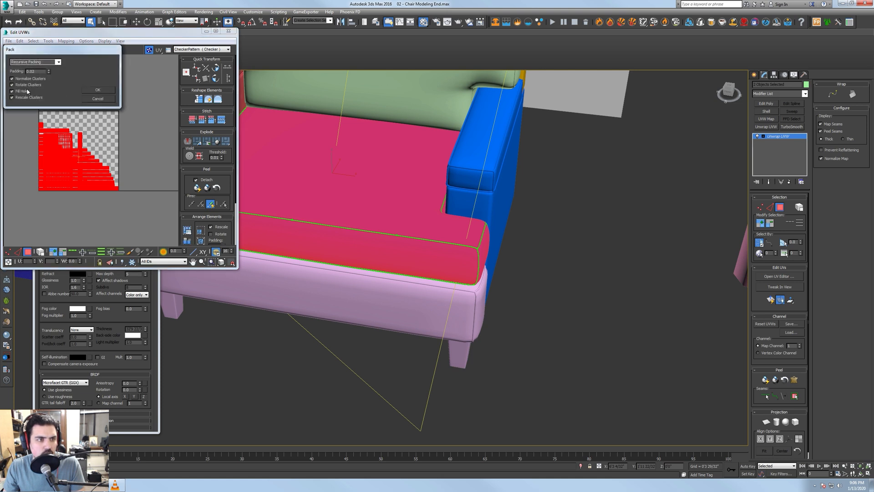
pyautogui.moveTo(36, 71); pyautogui.dragTo(2, 72)
pyautogui.write('.007')
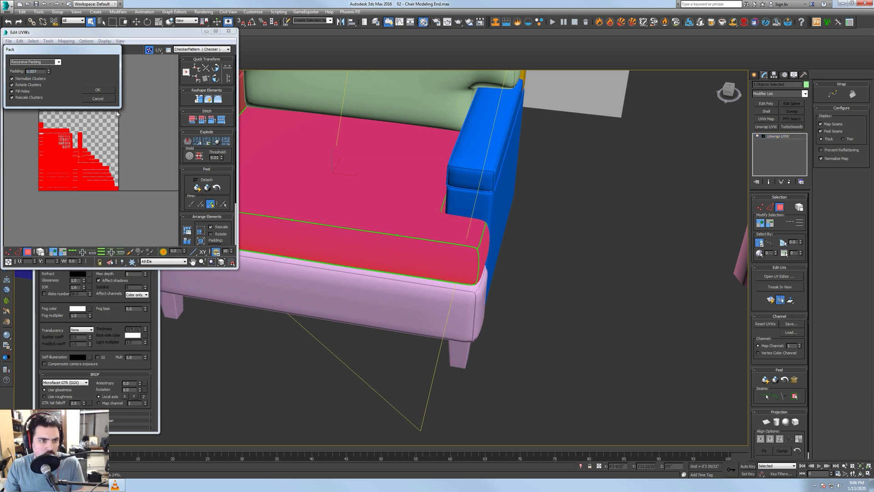
pyautogui.click(97, 90)
pyautogui.click(230, 31)
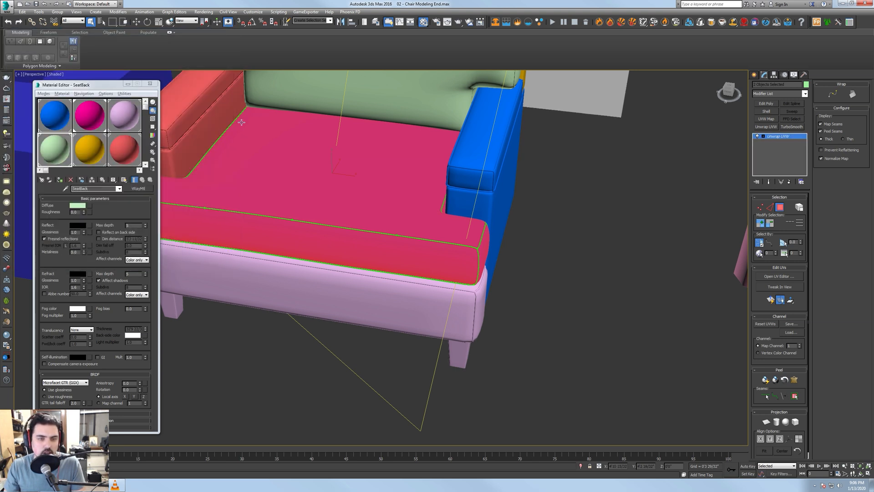
# - Inspect the modifier stacks of the base, both armrests and the seat cushion
pyautogui.keyDown('alt'); pyautogui.moveTo(526, 275); pyautogui.dragTo(486, 255, button='middle'); pyautogui.keyUp('alt')
pyautogui.click(400, 280)
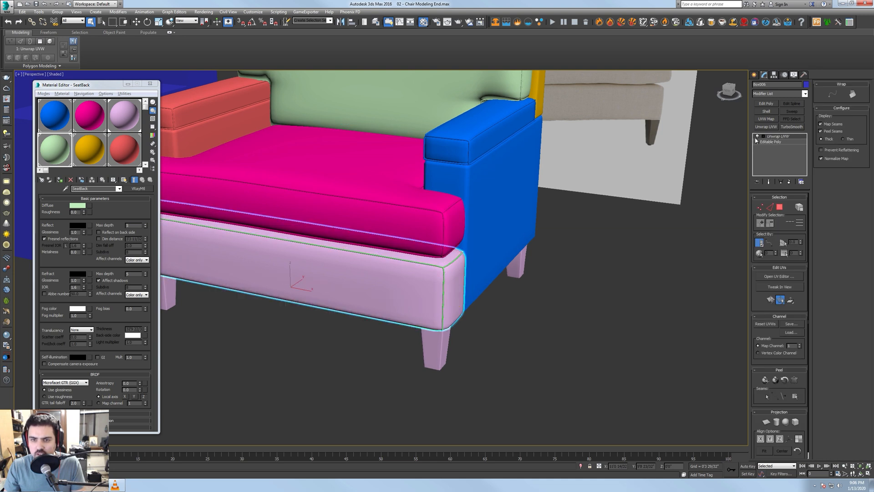
pyautogui.click(484, 167)
pyautogui.keyDown('alt'); pyautogui.moveTo(483, 167); pyautogui.dragTo(619, 188, button='middle'); pyautogui.keyUp('alt')
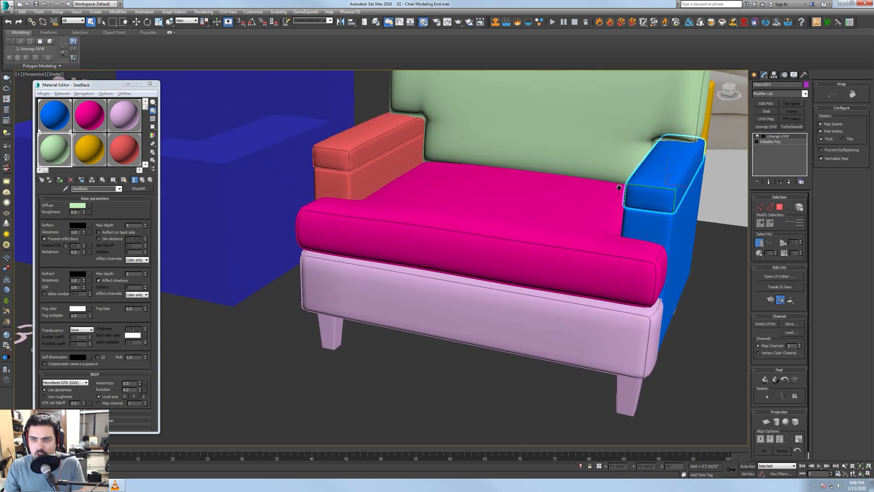
pyautogui.click(389, 176)
pyautogui.click(380, 138)
pyautogui.click(502, 176)
# - Copy the main armchair's back cushion and its piping onto the spare armchair as a backup
pyautogui.moveTo(600, 92); pyautogui.dragTo(579, 160, button='middle')
pyautogui.click(580, 158)
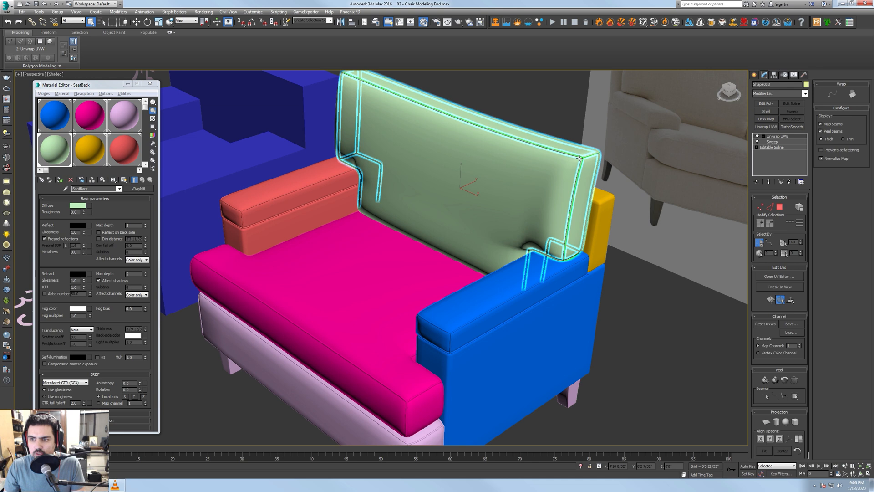
pyautogui.keyDown('ctrl'); pyautogui.click(401, 136); pyautogui.keyUp('ctrl')
pyautogui.scroll(-5, 350, 125)
pyautogui.keyDown('alt'); pyautogui.moveTo(350, 125); pyautogui.dragTo(460, 174, button='middle'); pyautogui.keyUp('alt')
pyautogui.moveTo(461, 175); pyautogui.dragTo(270, 192, button='middle')
pyautogui.press('w')
pyautogui.moveTo(270, 193)
pyautogui.keyDown('shift'); pyautogui.mouseDown()
pyautogui.moveTo(565, 193)
pyautogui.moveTo(646, 202)
pyautogui.mouseUp(); pyautogui.keyUp('shift')
pyautogui.click(437, 271)
pyautogui.click(308, 258)
pyautogui.click(312, 264)
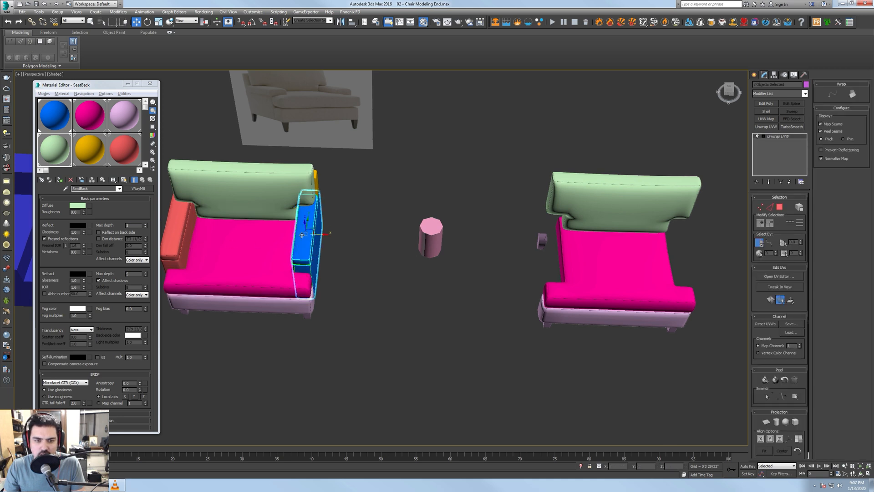
# - Convert the main chair's back cushion and its piping to Editable Poly
pyautogui.moveTo(517, 206); pyautogui.dragTo(577, 213, button='middle')
pyautogui.click(370, 197)
pyautogui.keyDown('alt'); pyautogui.moveTo(385, 199); pyautogui.dragTo(495, 203, button='middle'); pyautogui.keyUp('alt')
pyautogui.scroll(3, 383, 188)
pyautogui.keyDown('ctrl'); pyautogui.click(376, 185); pyautogui.keyUp('ctrl')
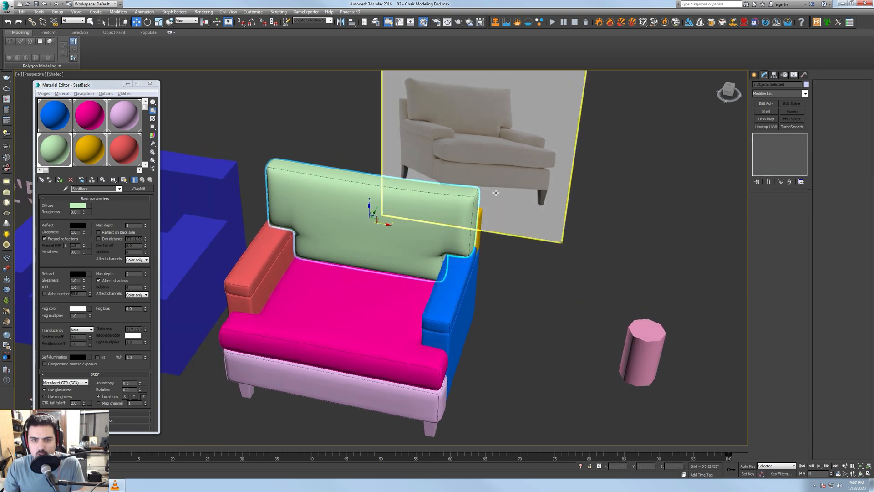
pyautogui.rightClick(539, 239)
pyautogui.moveTo(572, 310)
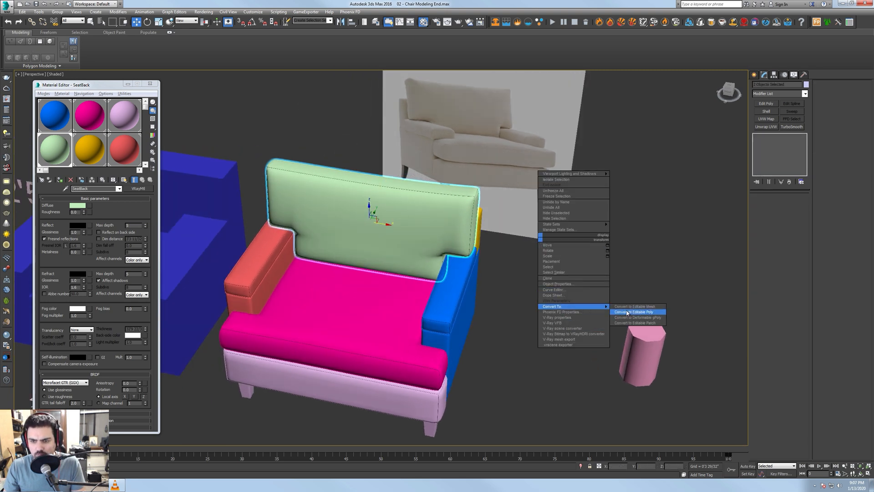
pyautogui.click(627, 312)
# - Apply one shared Unwrap UVW to the back cushion and piping and select all their polygons in the UV editor
pyautogui.click(772, 127)
pyautogui.click(780, 276)
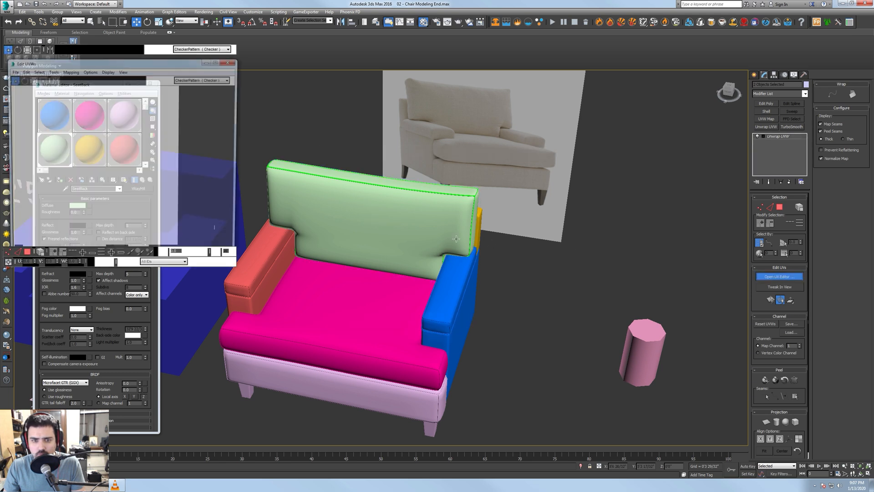
pyautogui.scroll(-3, 74, 157)
pyautogui.click(28, 251)
pyautogui.moveTo(36, 110); pyautogui.dragTo(142, 211)
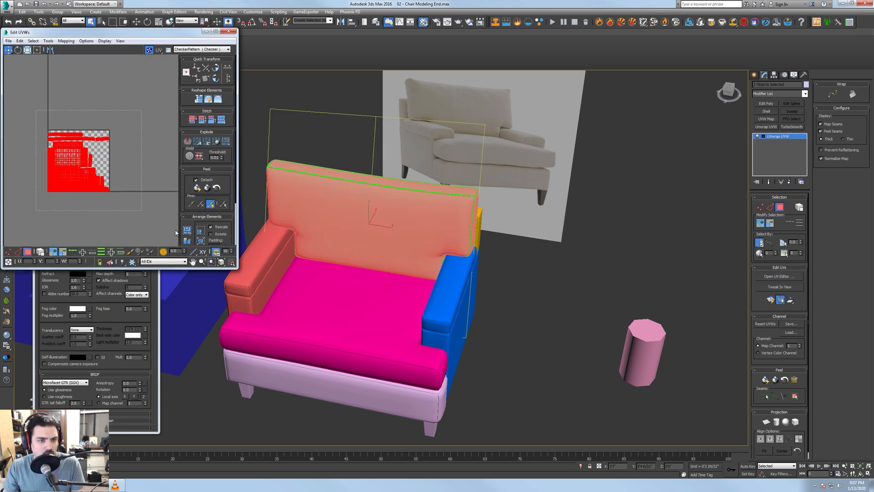
# - Pack the back cushion and piping UVs together with 0.007 padding, then close the UV editor
pyautogui.click(188, 231)
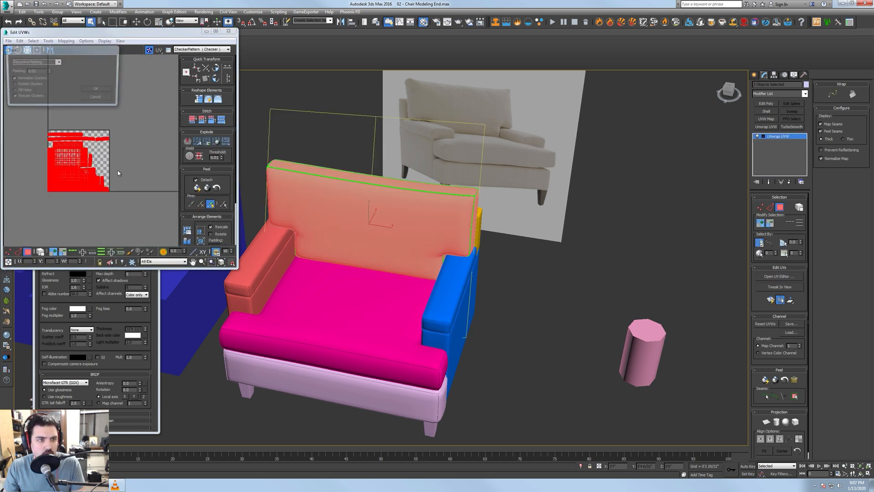
pyautogui.doubleClick(41, 70)
pyautogui.write('0')
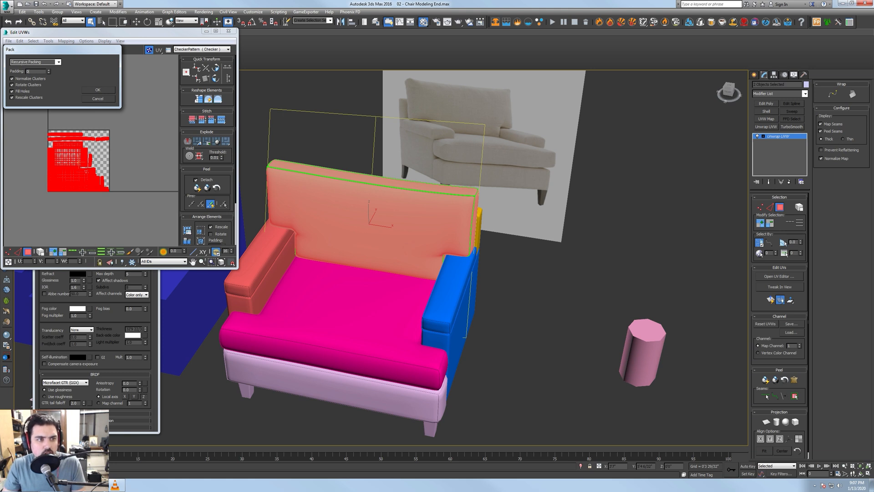
pyautogui.write('.007')
pyautogui.press('Return')
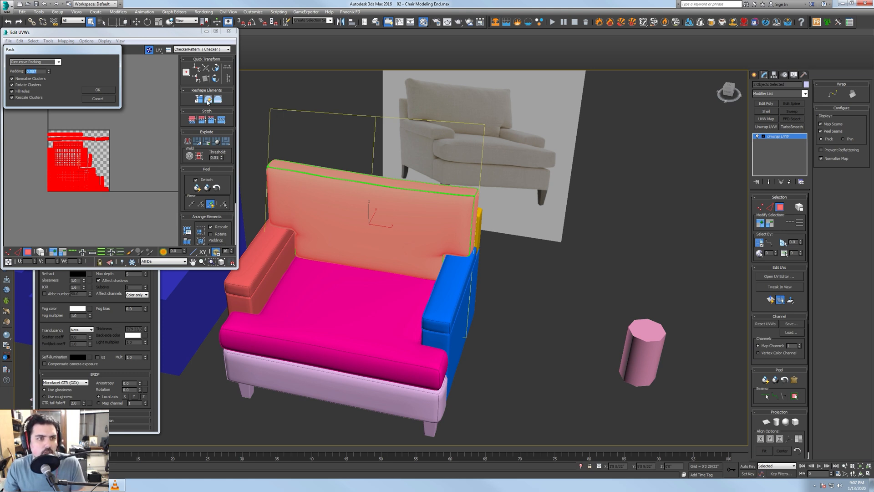
pyautogui.click(98, 90)
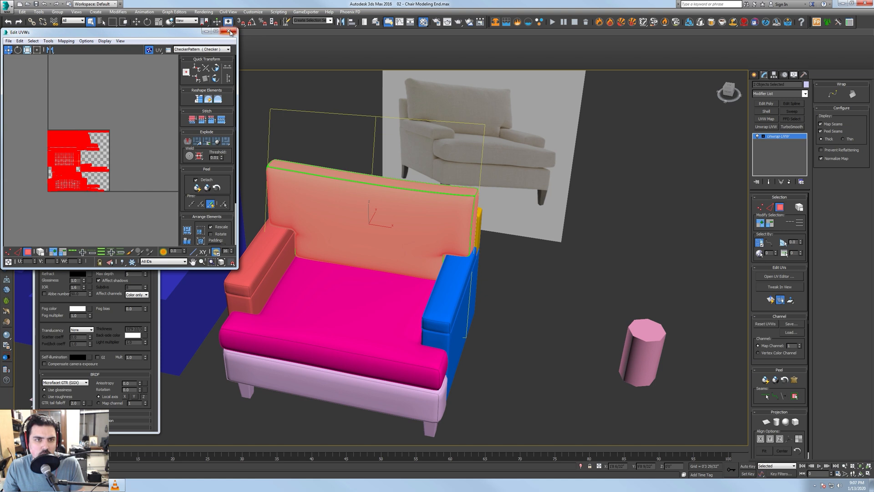
pyautogui.click(229, 31)
# - Check the modifier stack of the yellow backing panel behind the back cushion
pyautogui.click(733, 208)
pyautogui.keyDown('alt'); pyautogui.moveTo(733, 208); pyautogui.dragTo(550, 289, button='middle'); pyautogui.keyUp('alt')
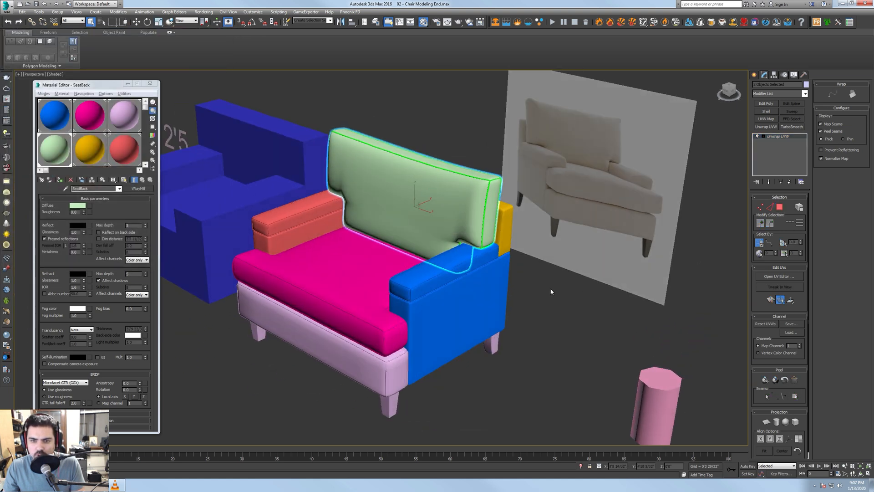
pyautogui.click(509, 231)
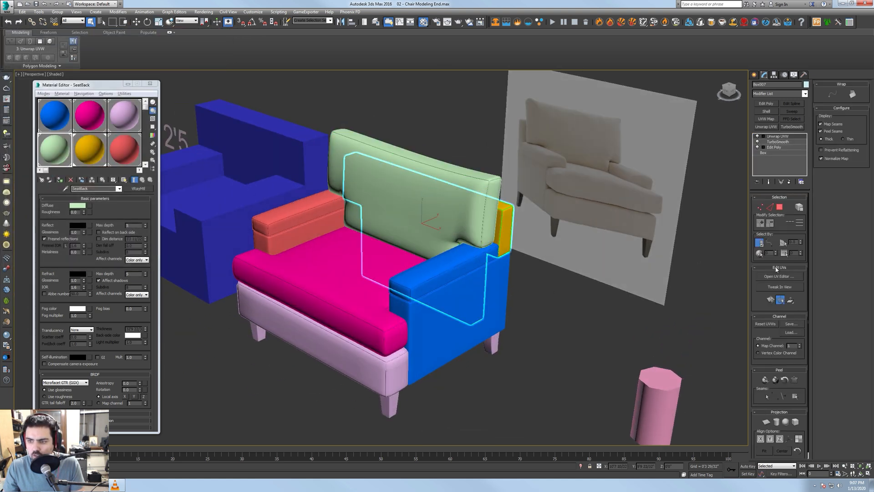
pyautogui.keyDown('alt'); pyautogui.moveTo(586, 293); pyautogui.dragTo(419, 244, button='middle'); pyautogui.keyUp('alt')
# - Select all parts of the main armchair and start exporting them as FBX
pyautogui.click(627, 296)
pyautogui.moveTo(380, 193); pyautogui.dragTo(566, 346)
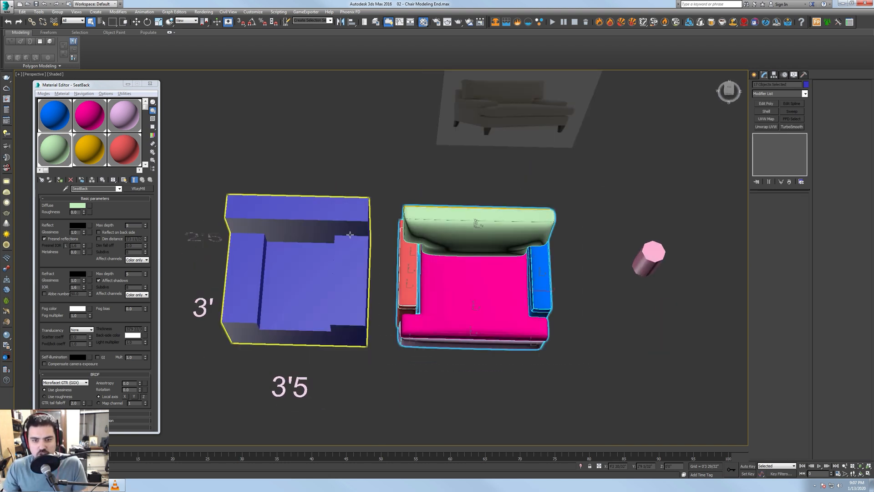
pyautogui.click(6, 5)
pyautogui.moveTo(44, 113)
pyautogui.click(78, 63)
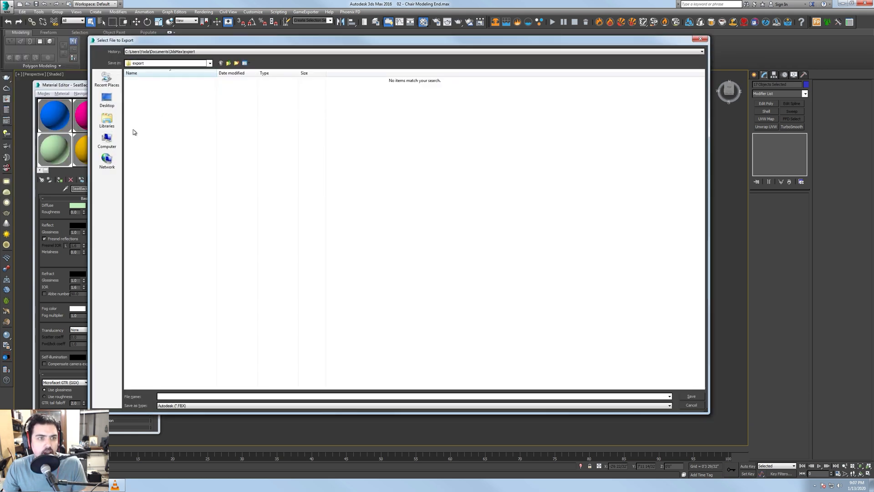
# - Choose the Chair folder inside YouTube Videos on the Storage 2019 (I:) drive as the export location
pyautogui.click(107, 140)
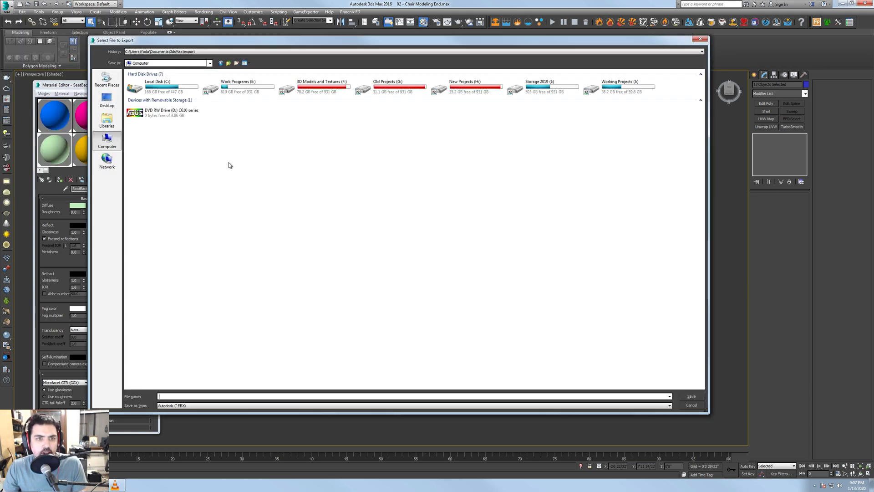
pyautogui.click(537, 92)
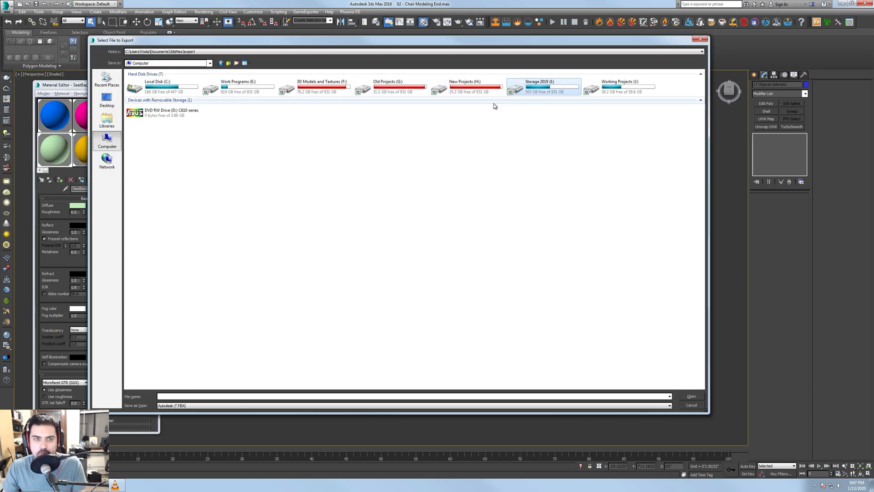
pyautogui.doubleClick(539, 87)
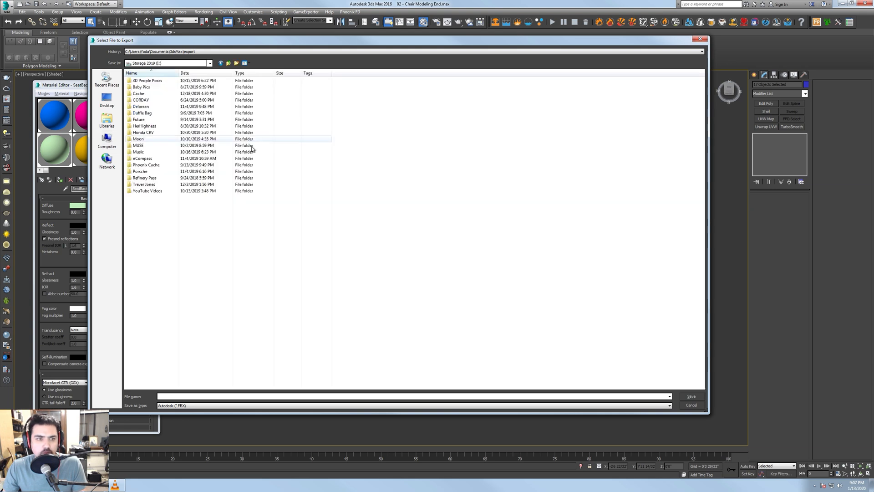
pyautogui.doubleClick(151, 193)
pyautogui.doubleClick(178, 90)
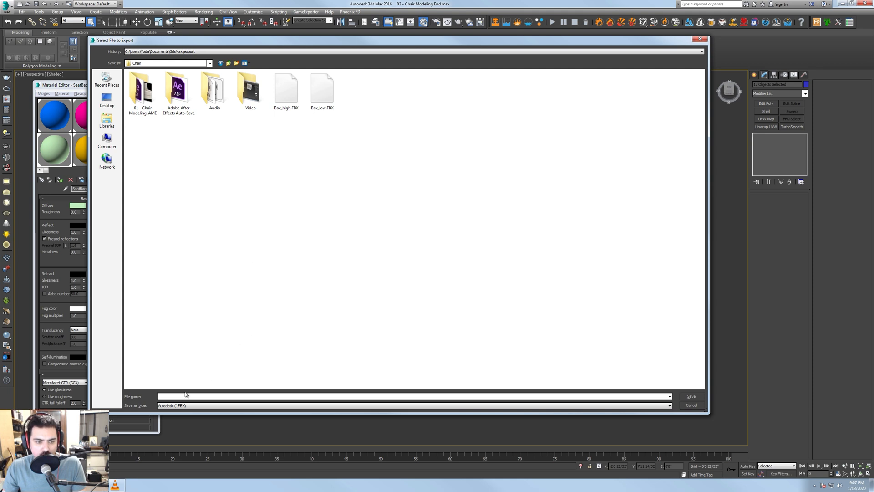
# - Export the armchair as the FBX file Chair_low with the current export settings, then clear the selection
pyautogui.write('Chair')
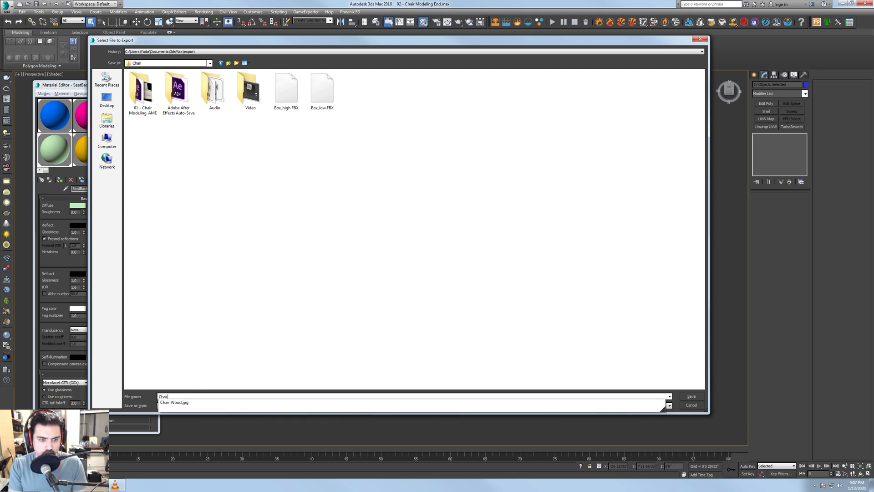
pyautogui.write('_low')
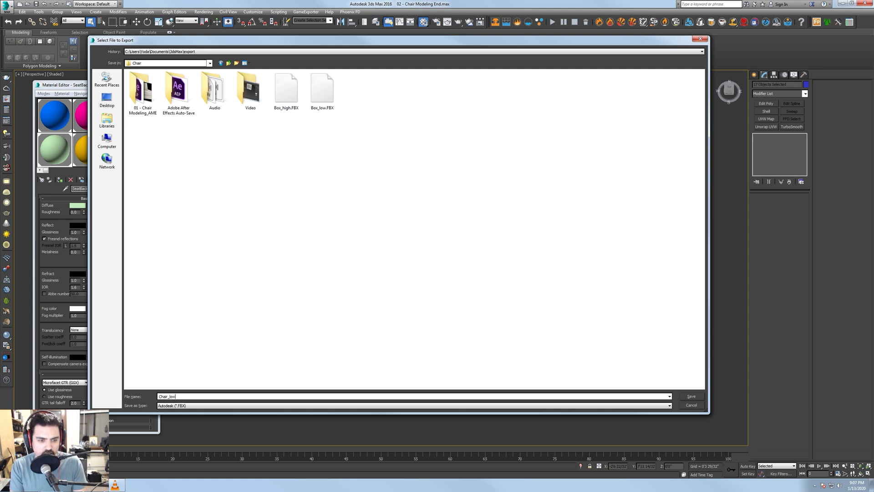
pyautogui.press('Return')
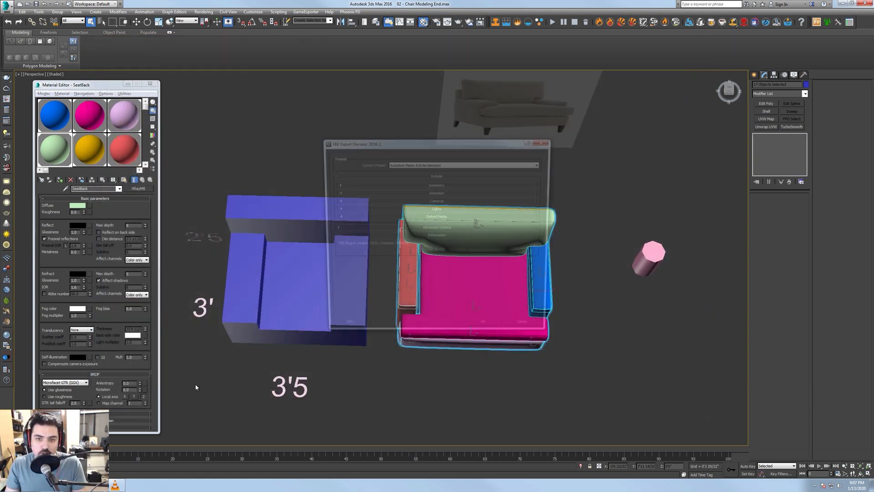
pyautogui.click(487, 332)
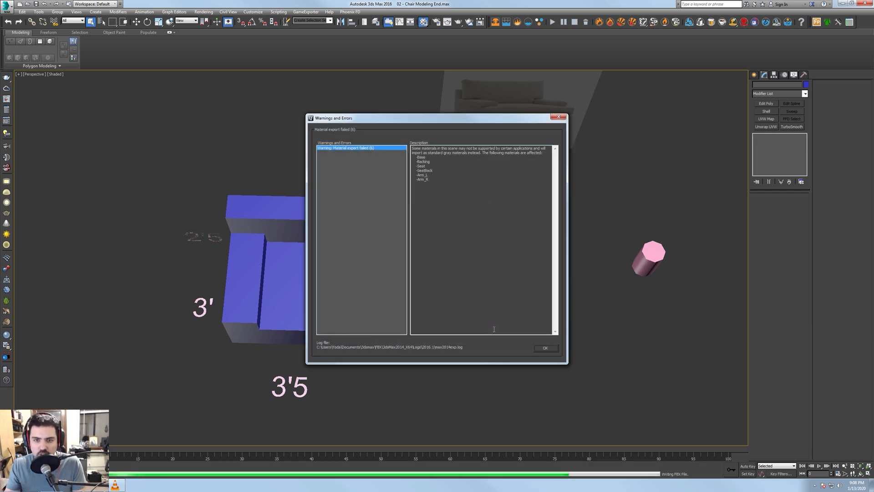
pyautogui.click(550, 351)
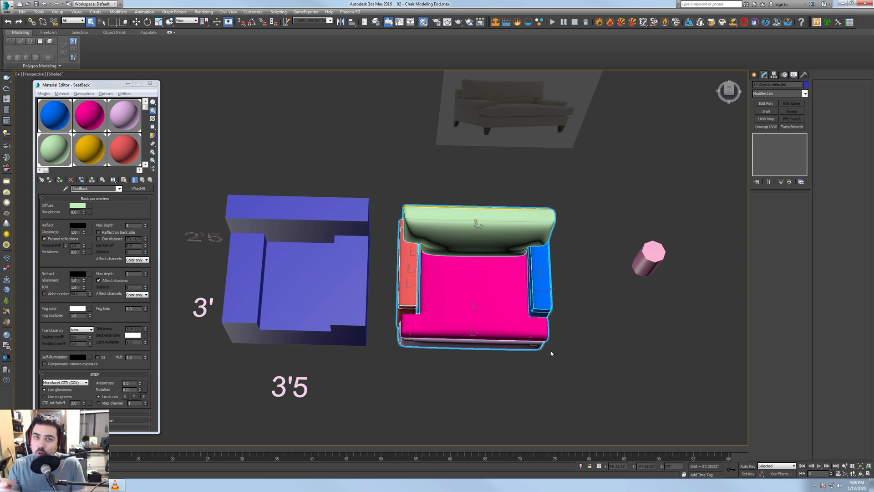
pyautogui.keyDown('alt'); pyautogui.moveTo(545, 321); pyautogui.dragTo(534, 290, button='middle'); pyautogui.keyUp('alt')
pyautogui.click(587, 297)
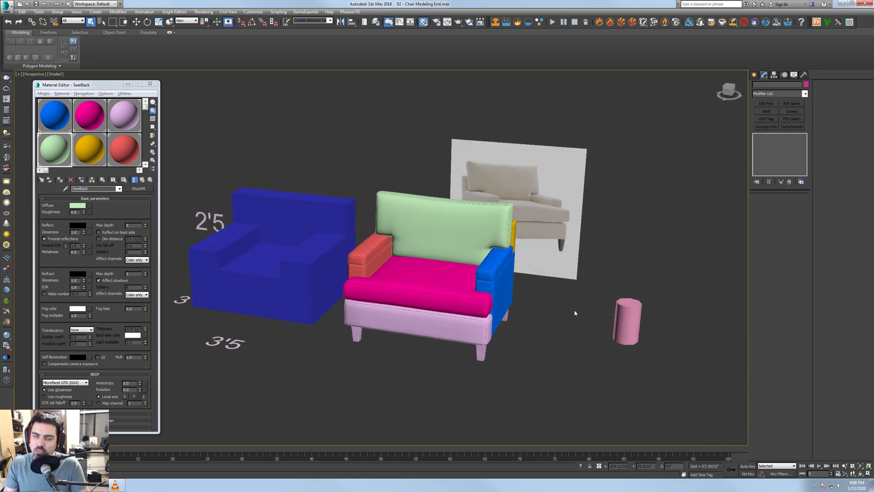